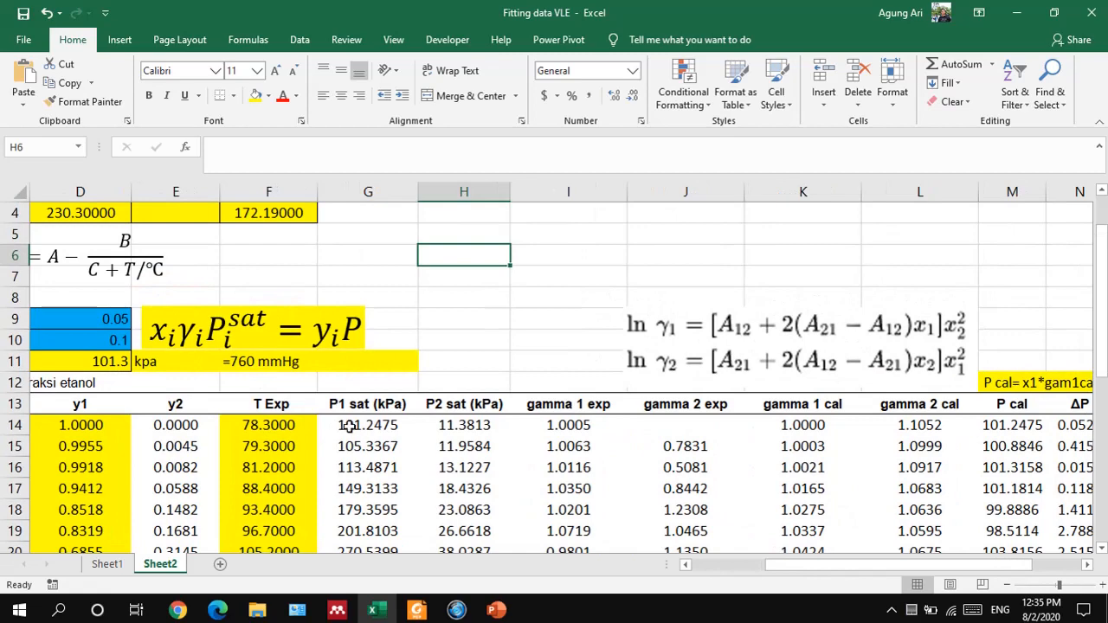
Set the font colour of the calculated results in G14:O23 to white to hide them
drag(350, 424, 995, 531)
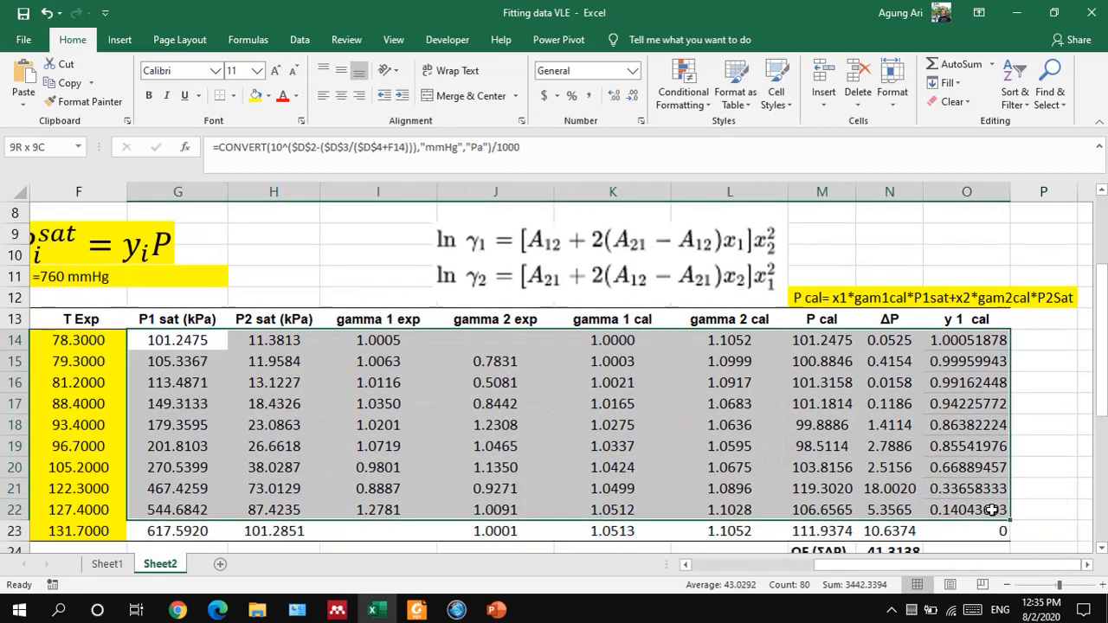
click(283, 95)
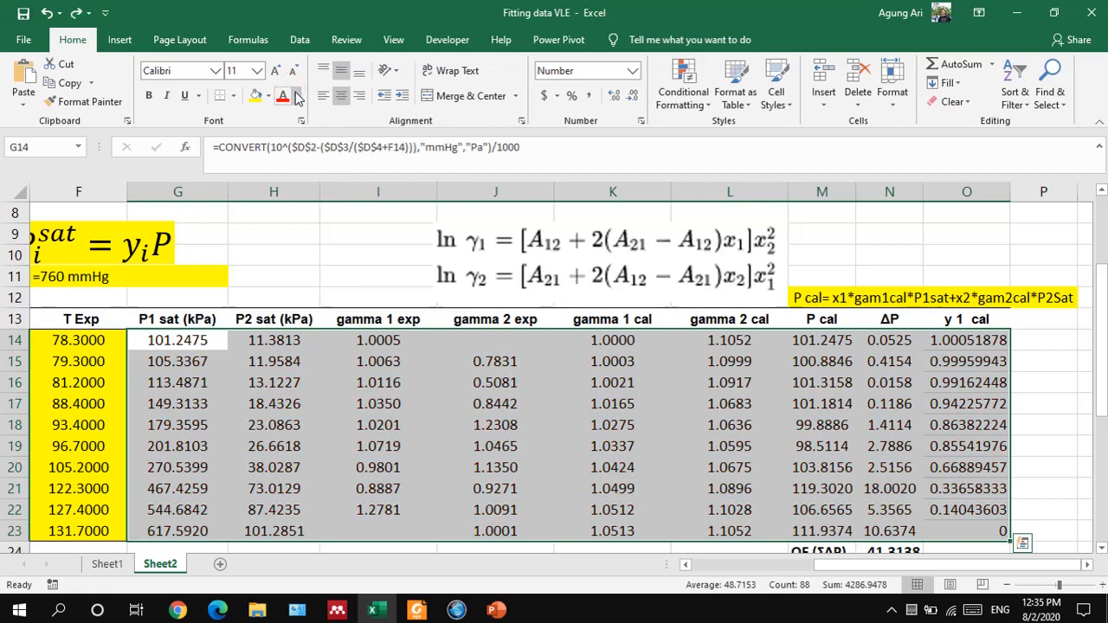
click(295, 97)
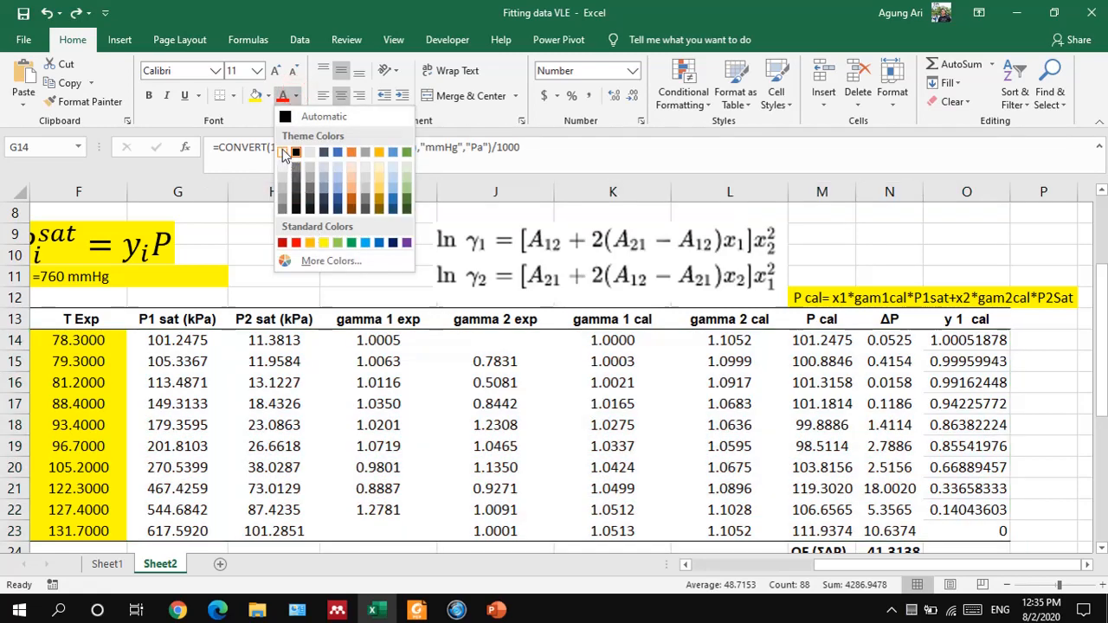
click(282, 152)
click(265, 251)
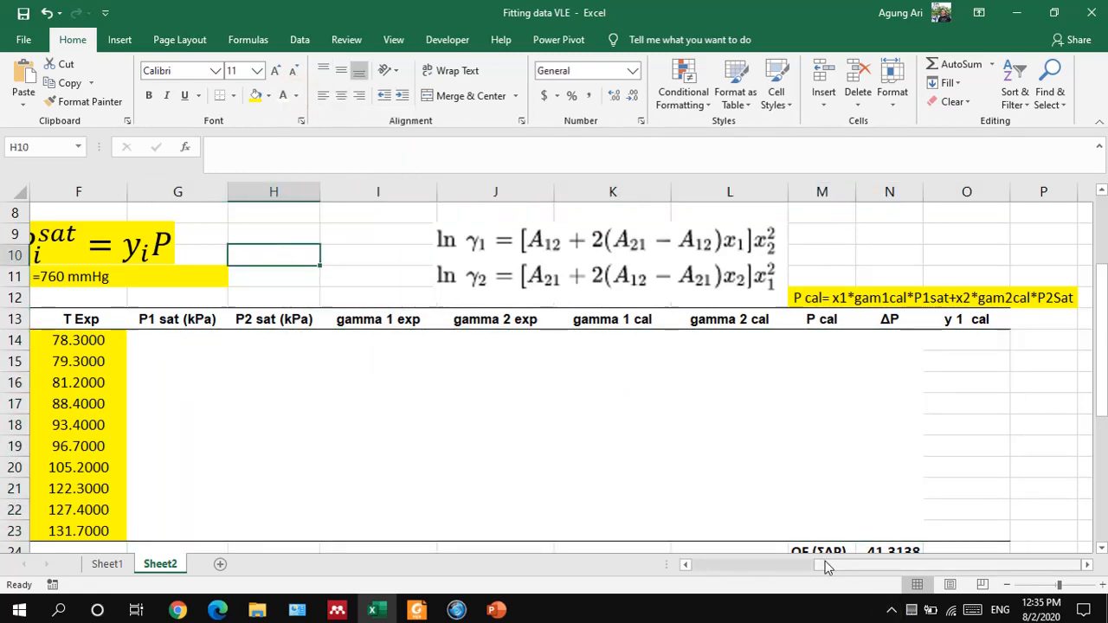
Examine the Antoine equation's mmHg unit and the A, B and C constants for Etanol and Iso amyl
drag(827, 565, 514, 428)
scroll(445, 369, up, 3)
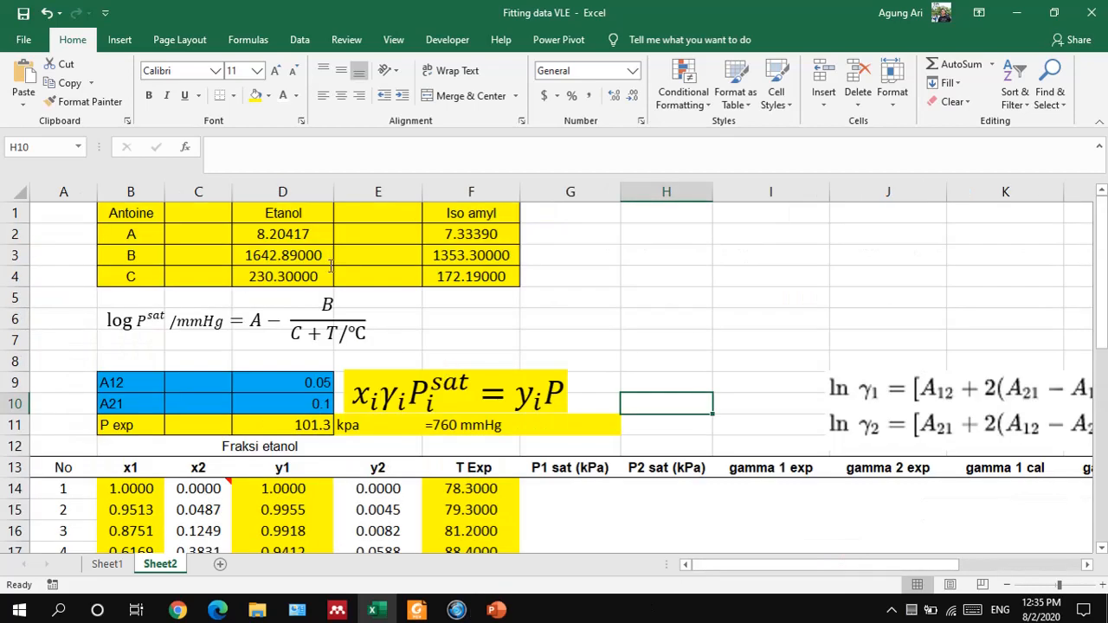
ctrl+scroll(330, 265, up, 2)
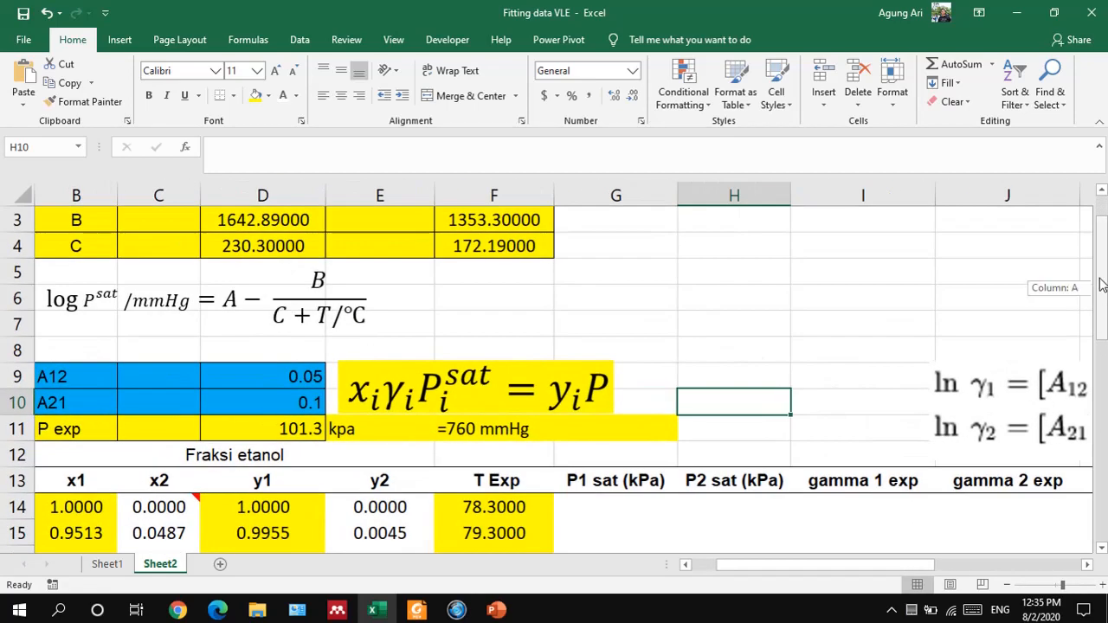
scroll(1100, 285, up, 1)
drag(761, 564, 579, 560)
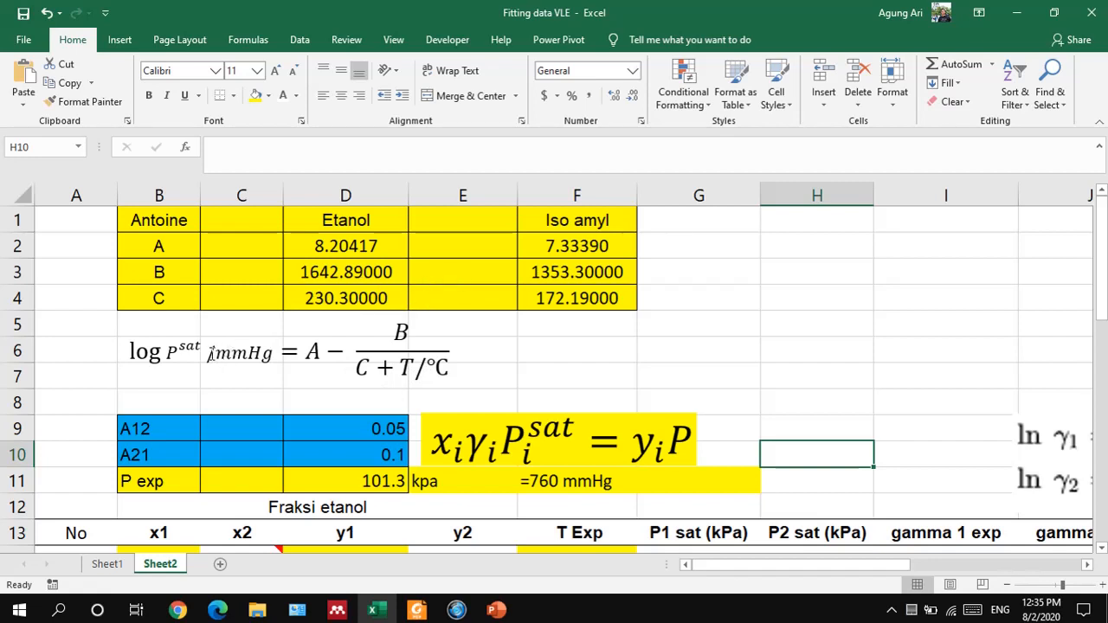
drag(210, 355, 272, 355)
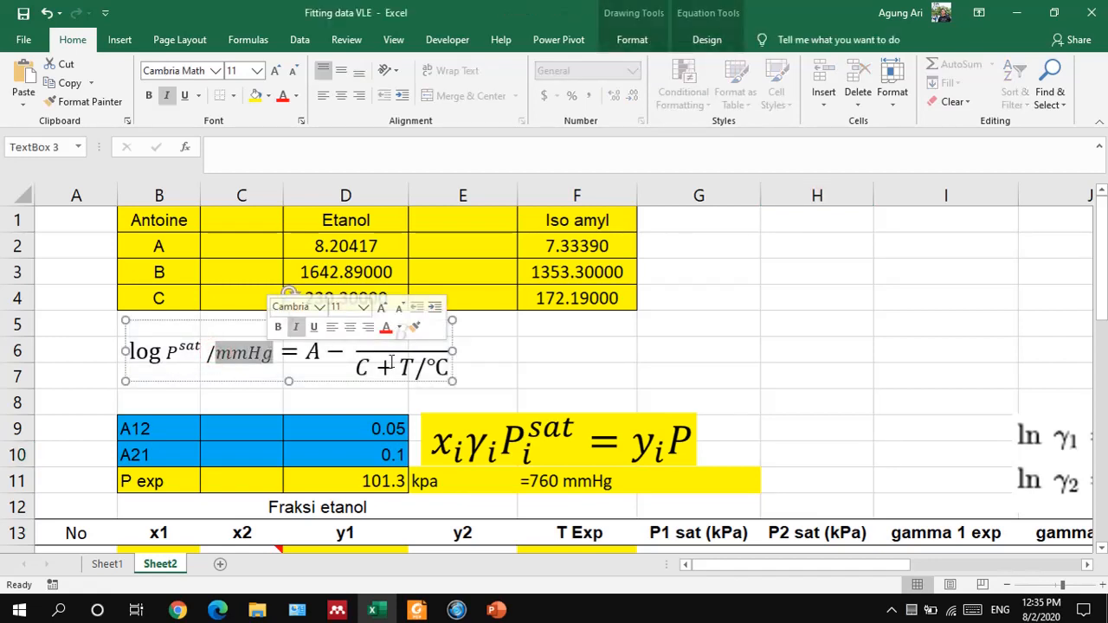
click(526, 357)
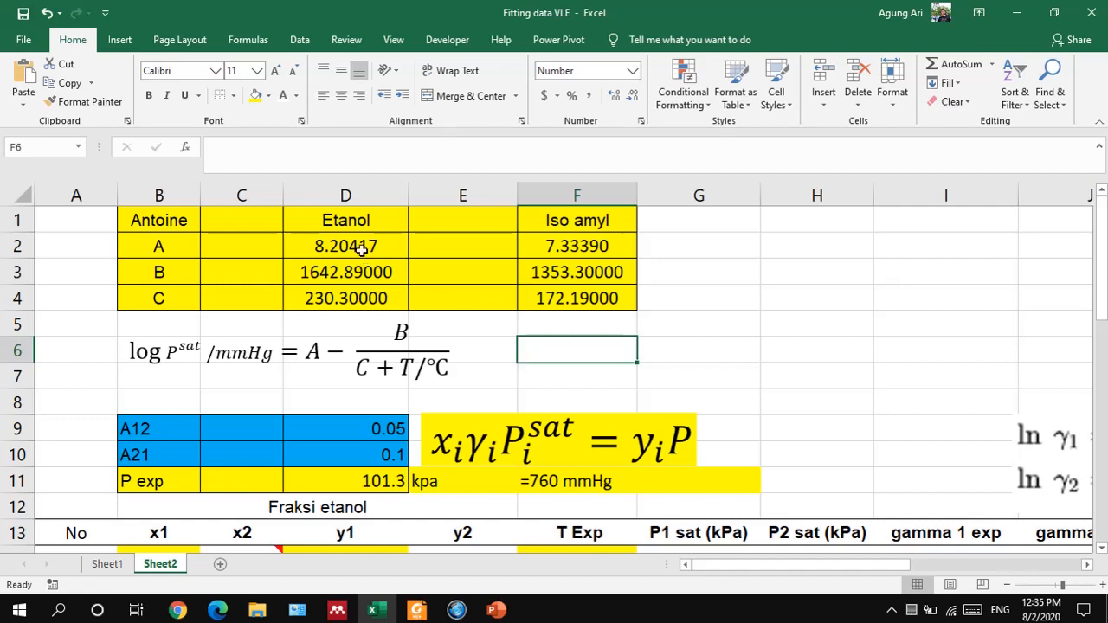
drag(364, 249, 357, 296)
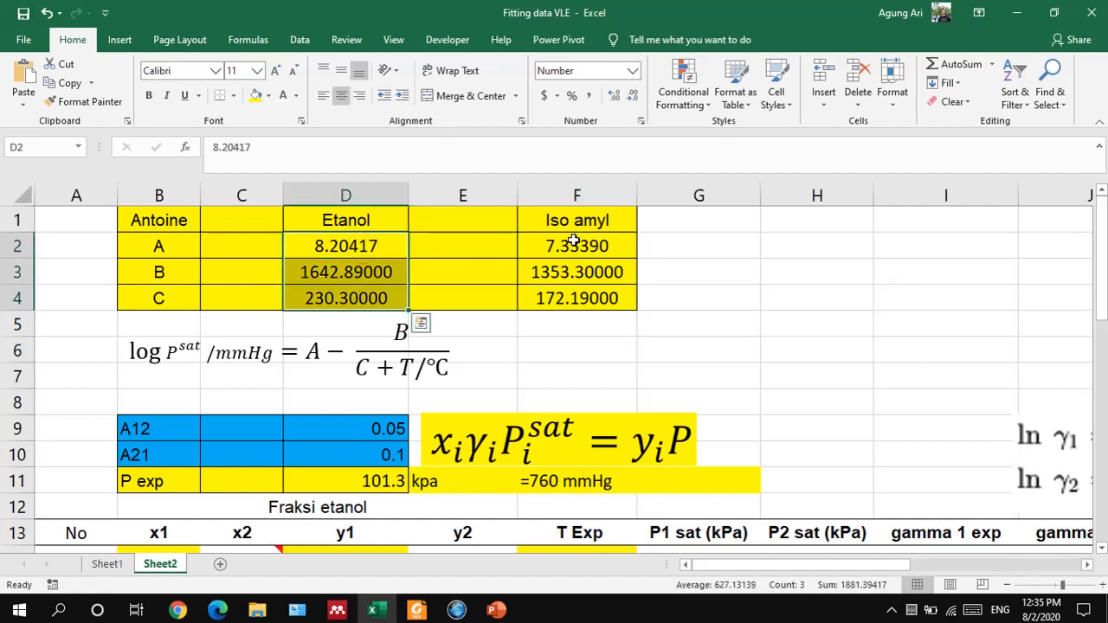
drag(573, 242, 571, 294)
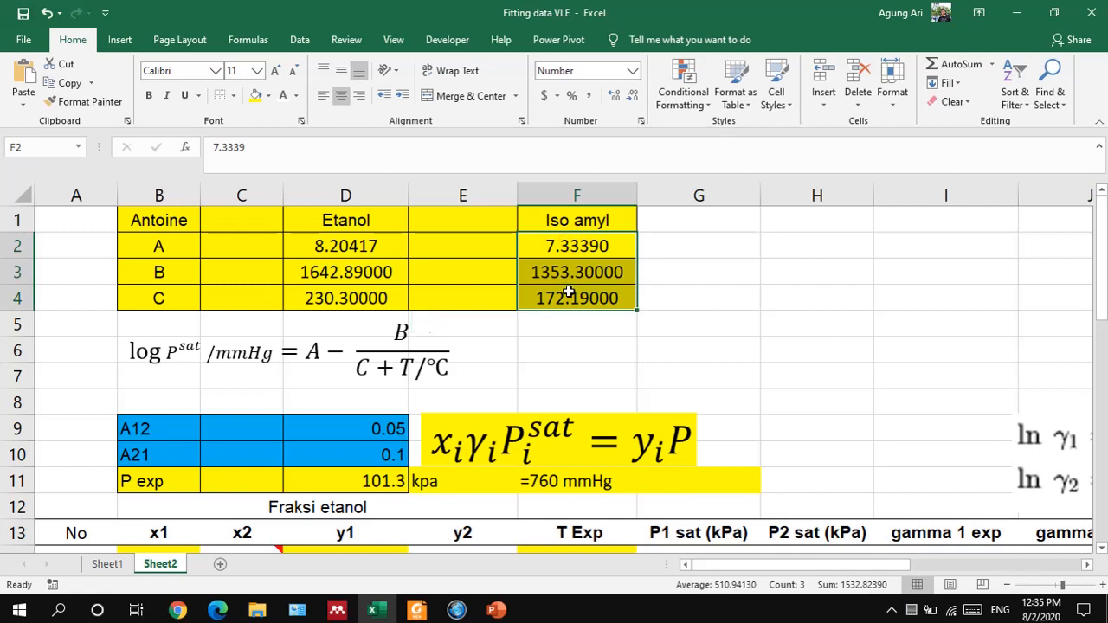
click(539, 345)
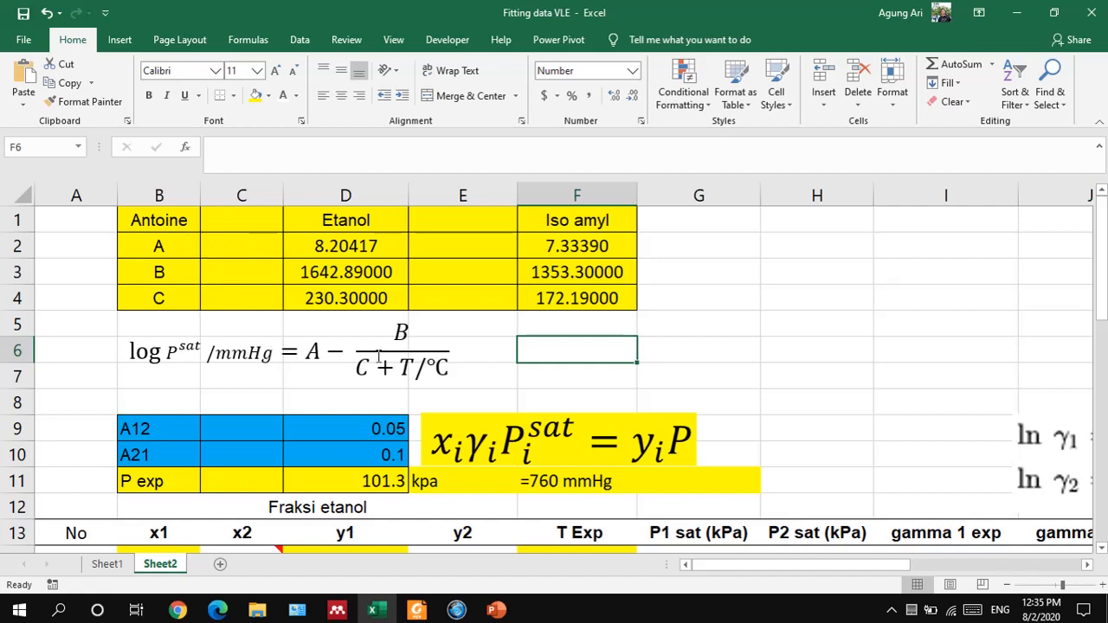
drag(366, 248, 366, 326)
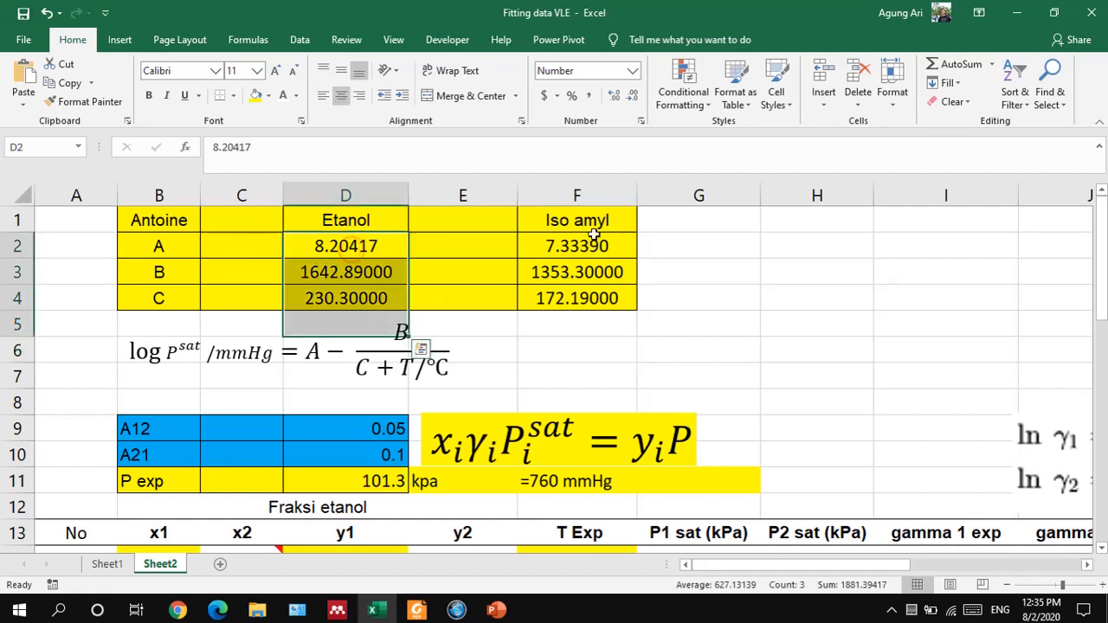
drag(594, 235, 593, 291)
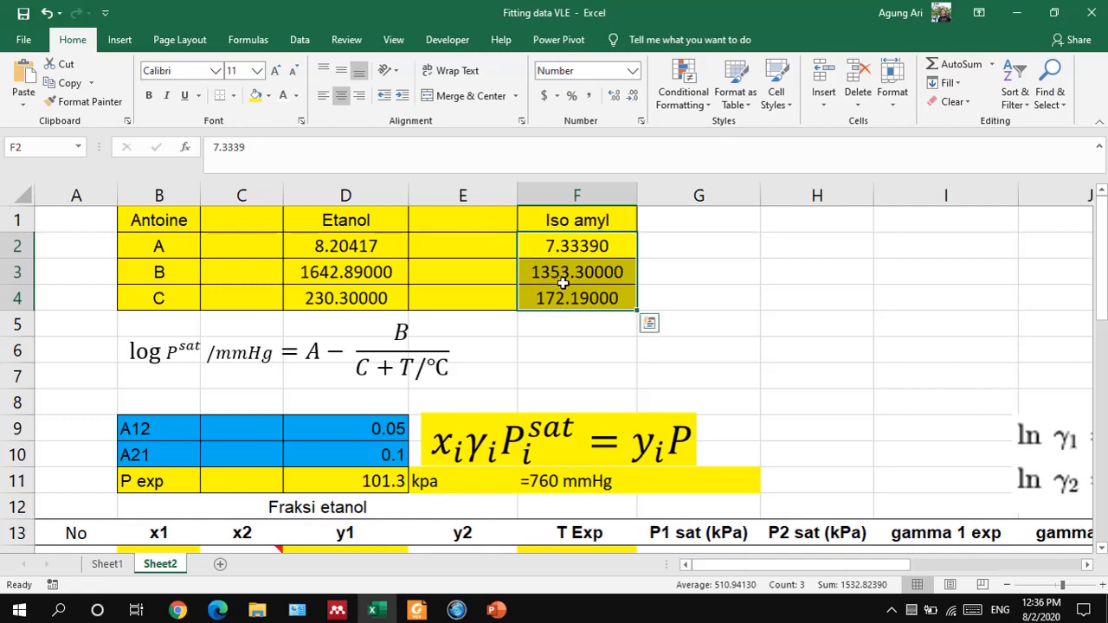
Set the parameter A12 in D9 to 0.07 and A21 in D10 to 0.3
scroll(563, 282, down, 2)
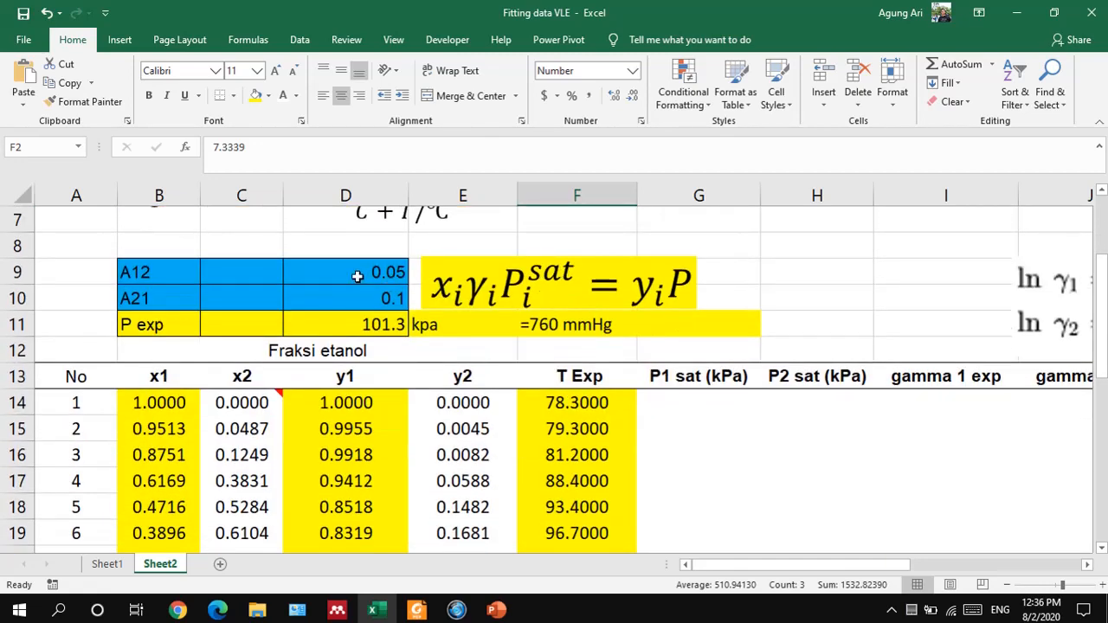
click(356, 275)
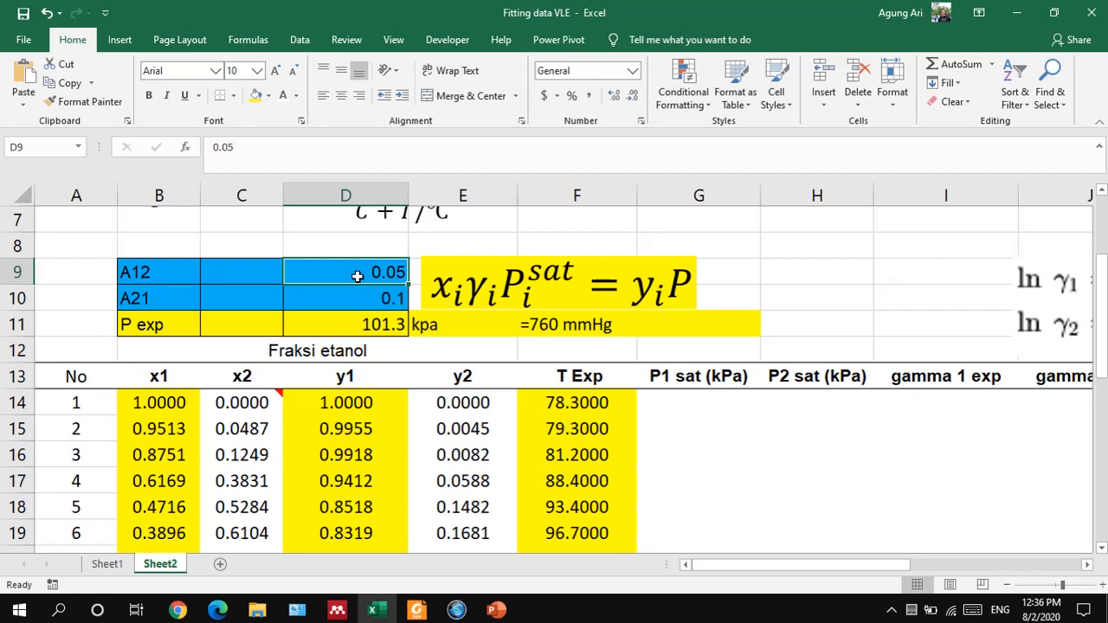
text(0.)
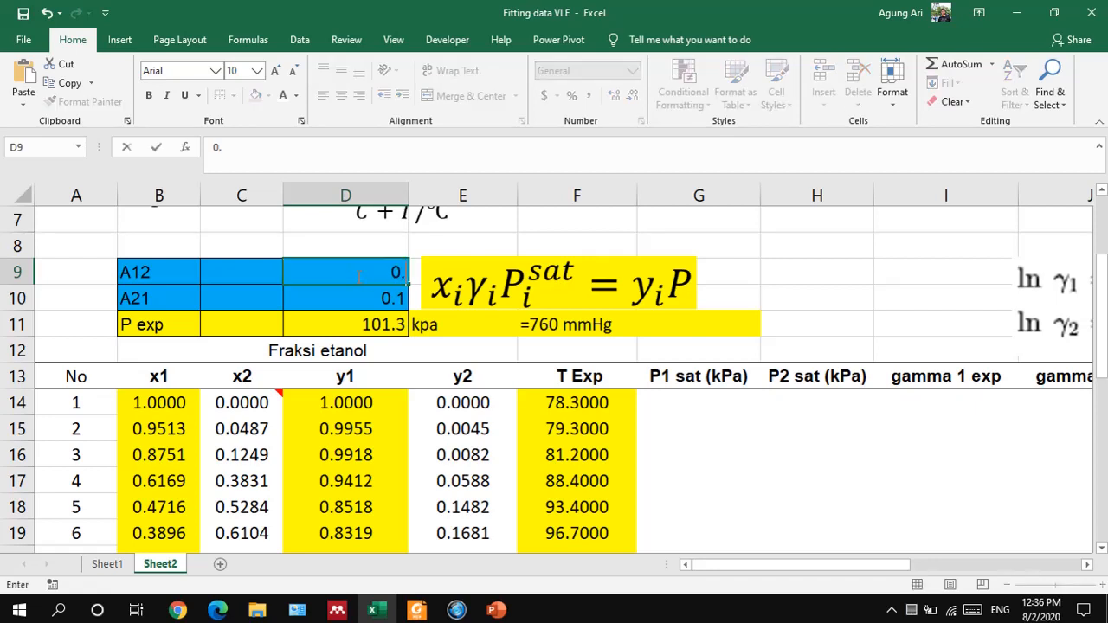
text(07)
key(Return)
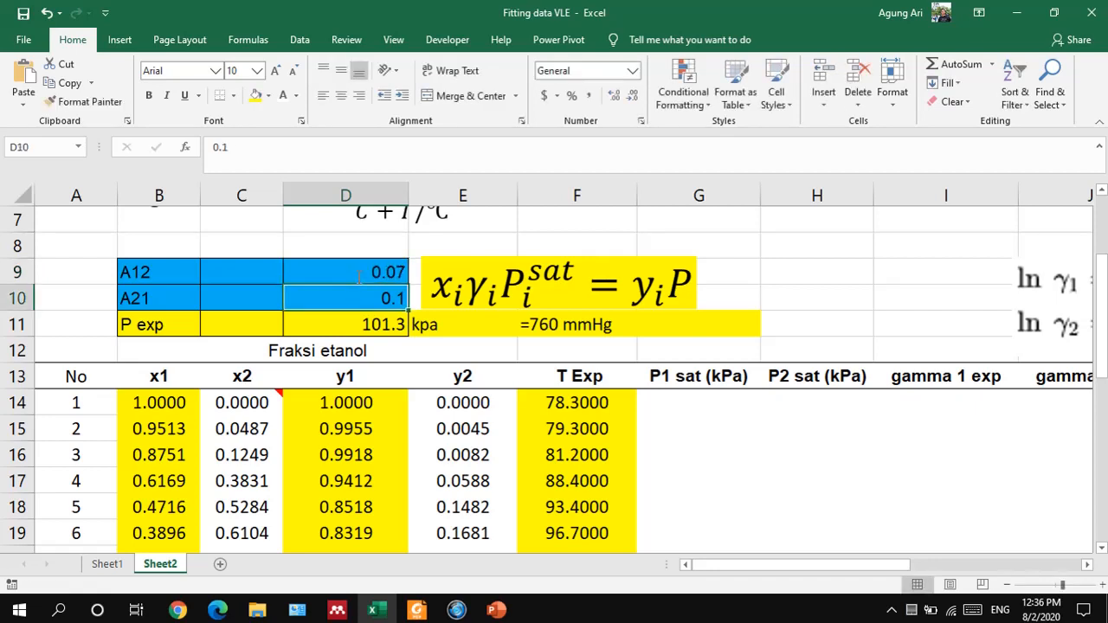
text(0.3)
key(Return)
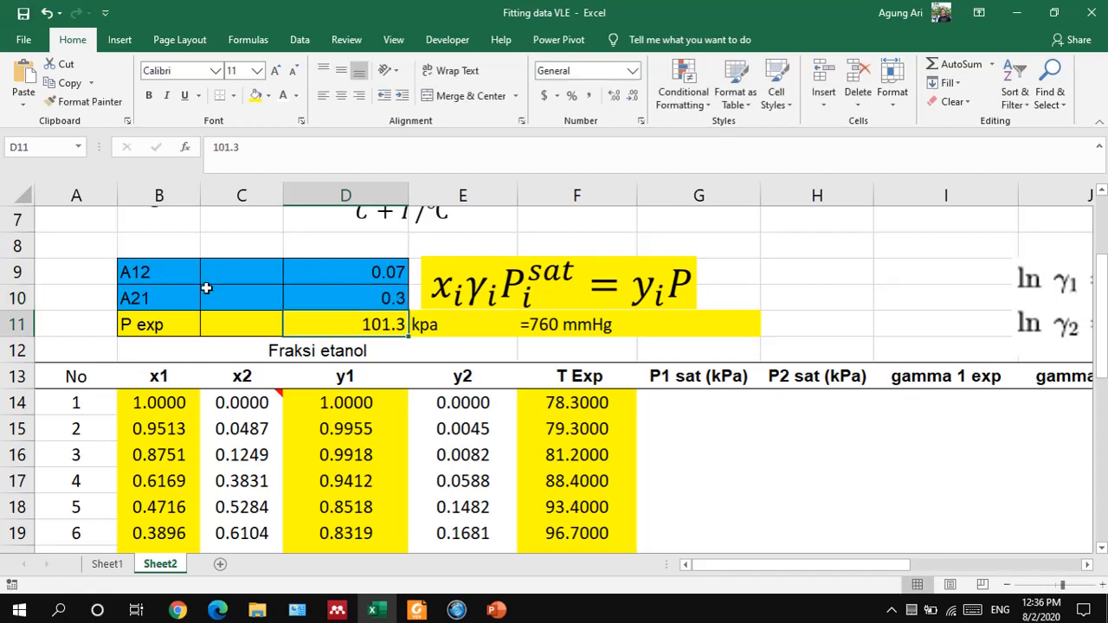
Review the experimental inputs: P exp in D11 and the x1, y1 and T Exp columns
click(177, 324)
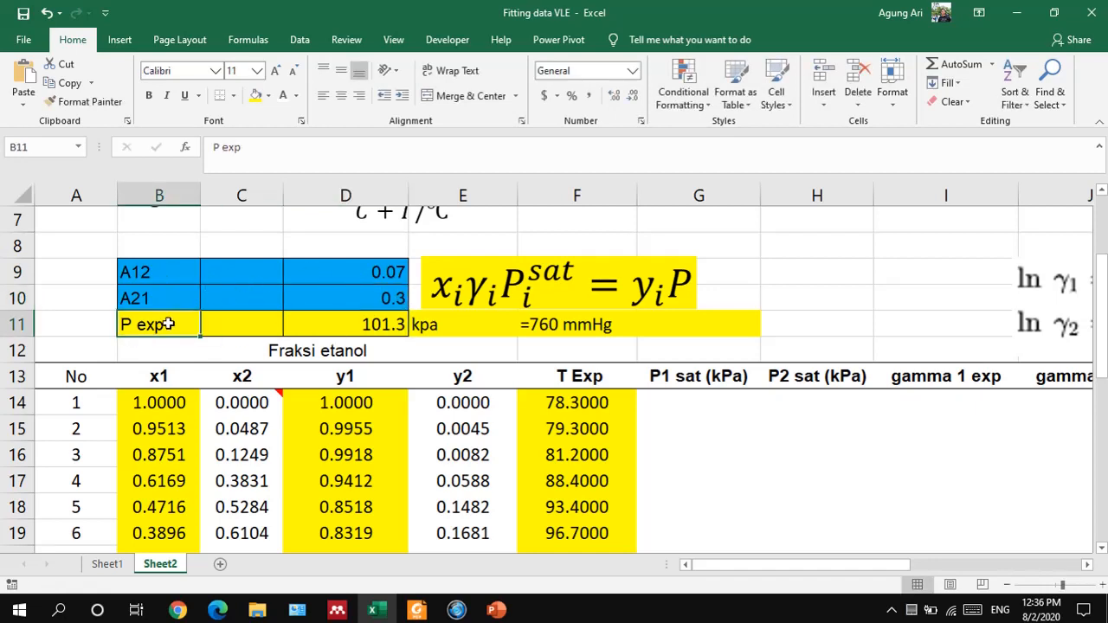
click(356, 325)
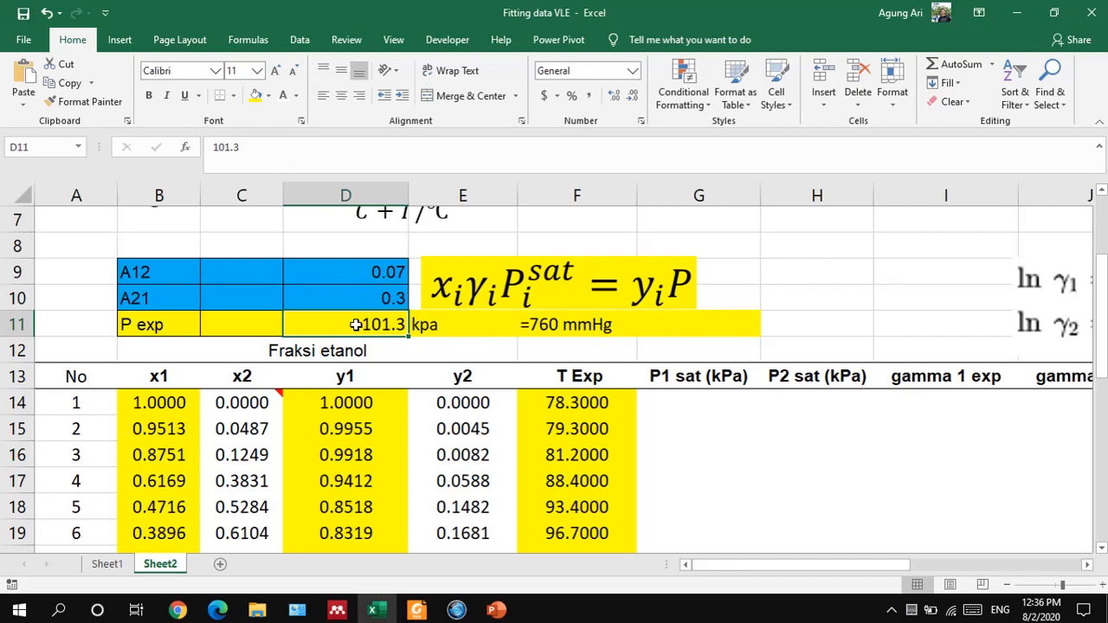
scroll(356, 325, down, 2)
scroll(356, 325, up, 1)
scroll(355, 324, down, 1)
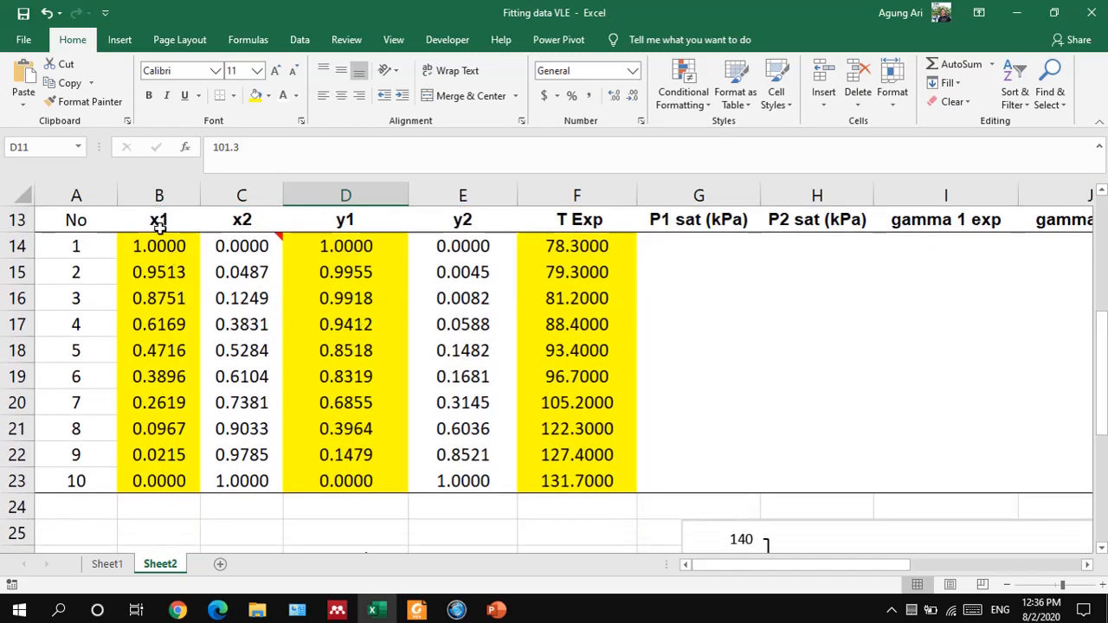
drag(158, 246, 150, 480)
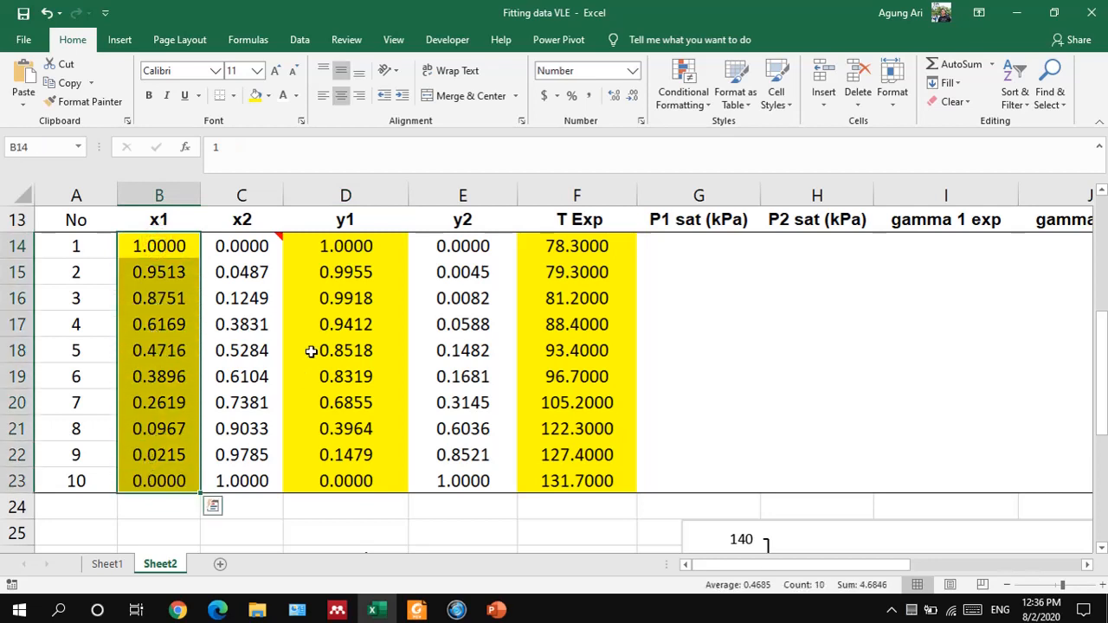
click(178, 265)
click(341, 249)
click(550, 253)
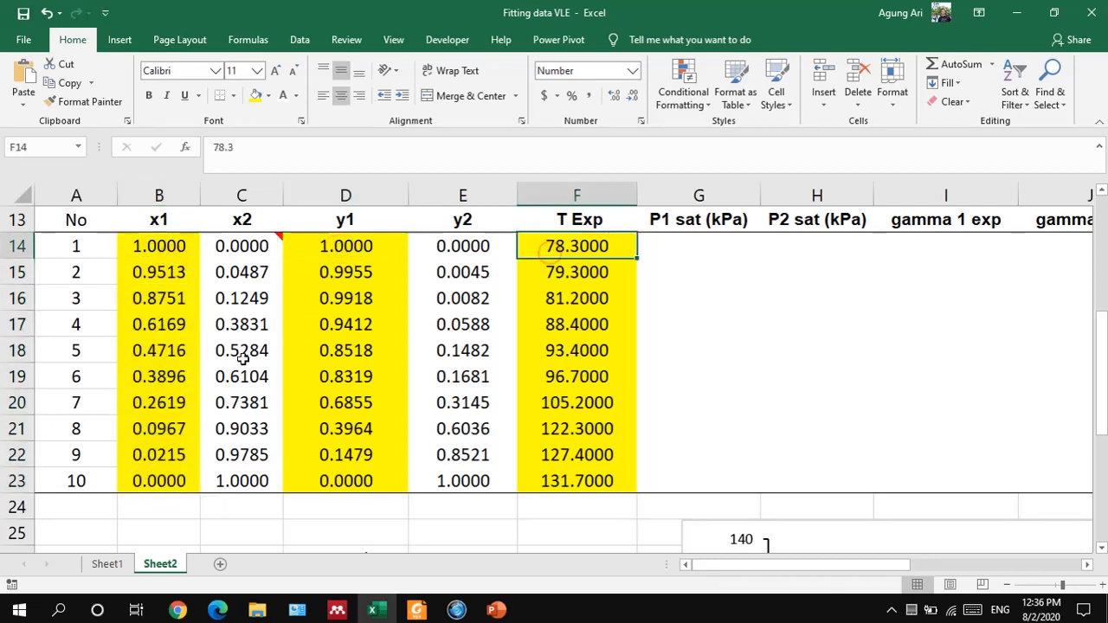
Confirm the x2 formula =1-B14 in C14 and fill it down to C23
click(247, 247)
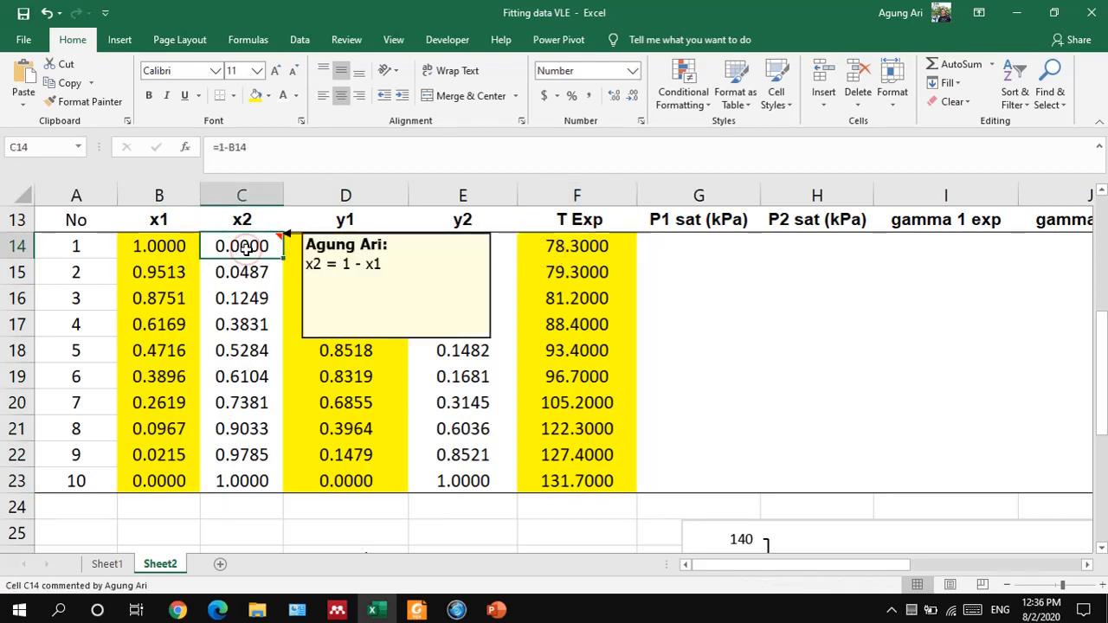
double_click(247, 247)
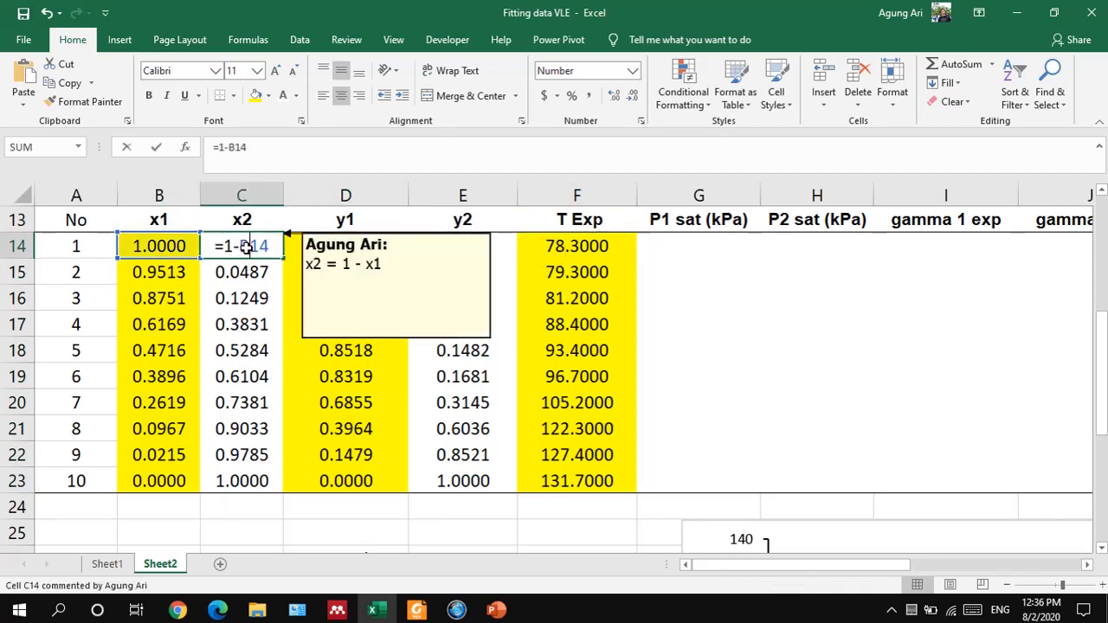
key(Return)
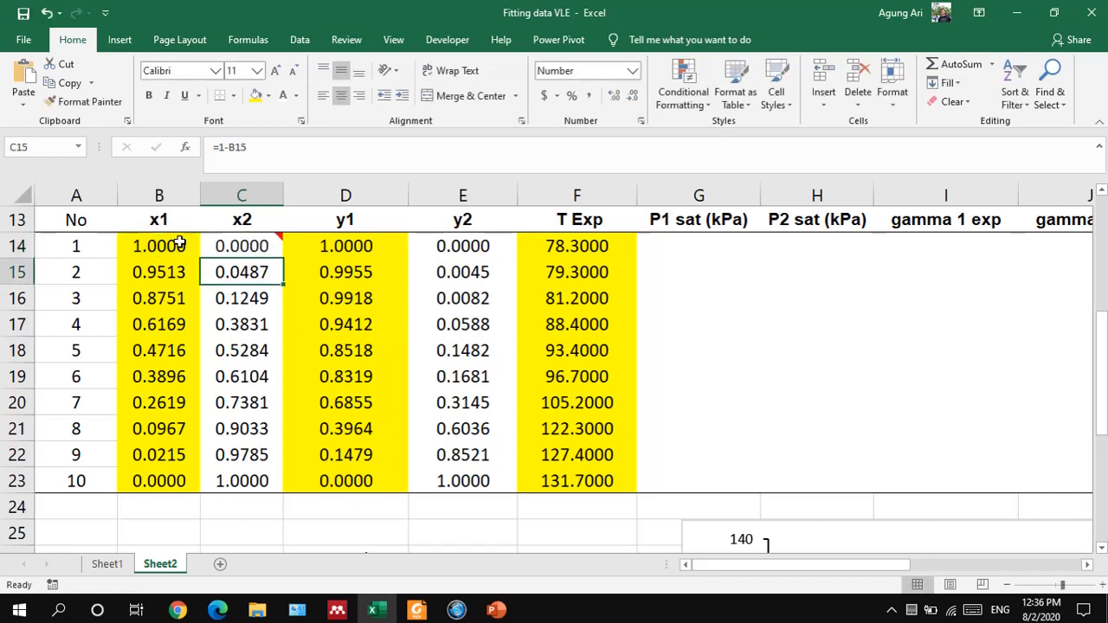
click(259, 246)
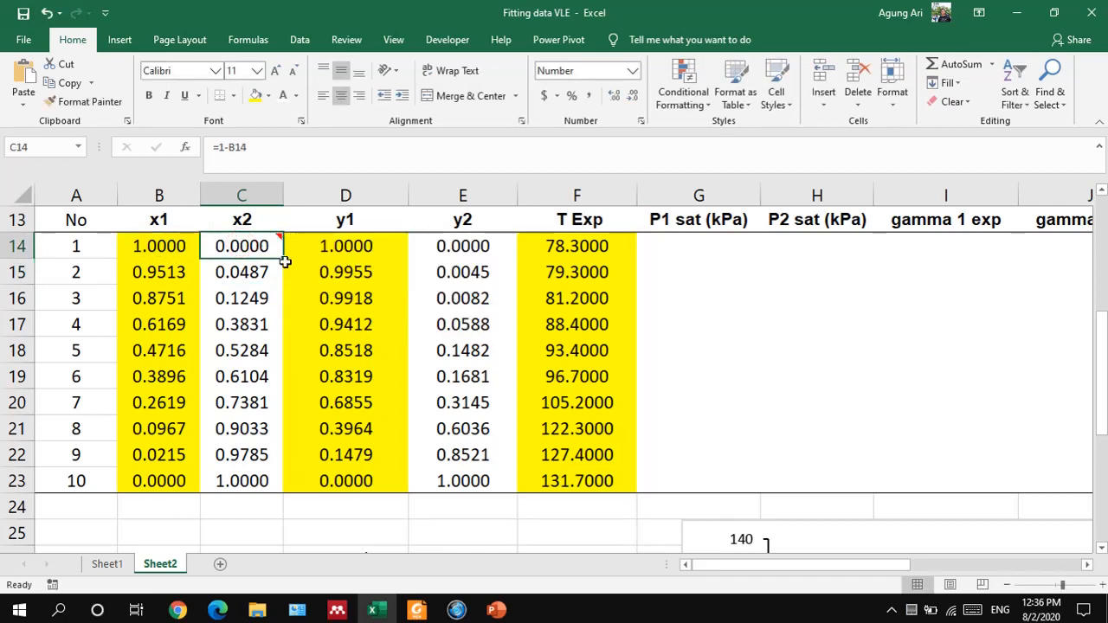
drag(283, 255, 298, 489)
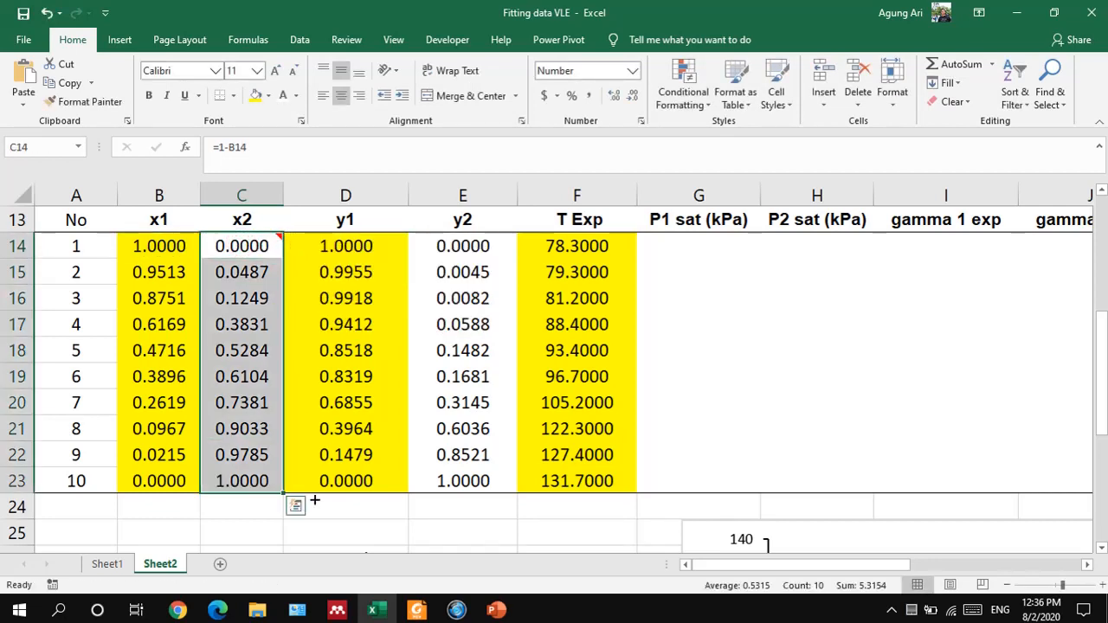
Confirm the y2 formula =1-D14 in E14 and fill it down to E23
click(482, 249)
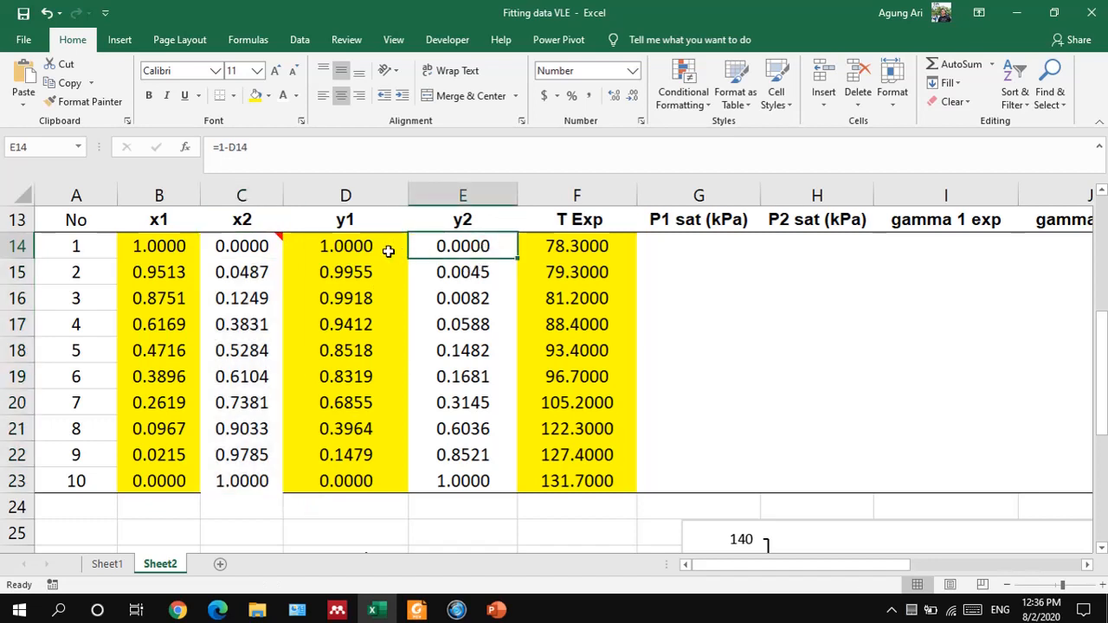
double_click(463, 246)
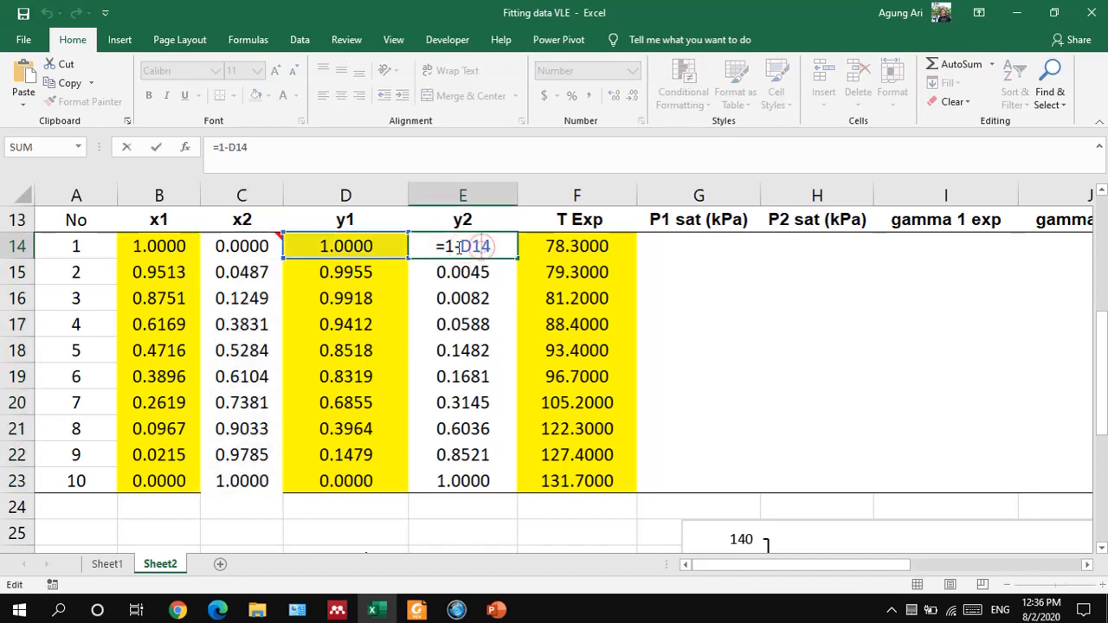
key(Return)
click(458, 247)
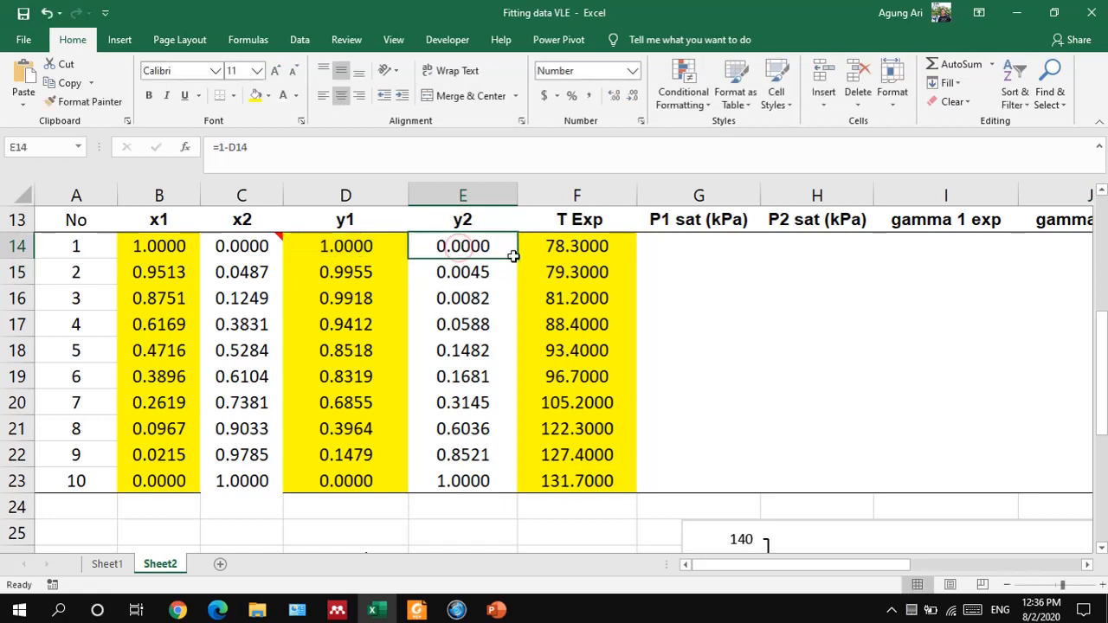
drag(514, 257, 525, 484)
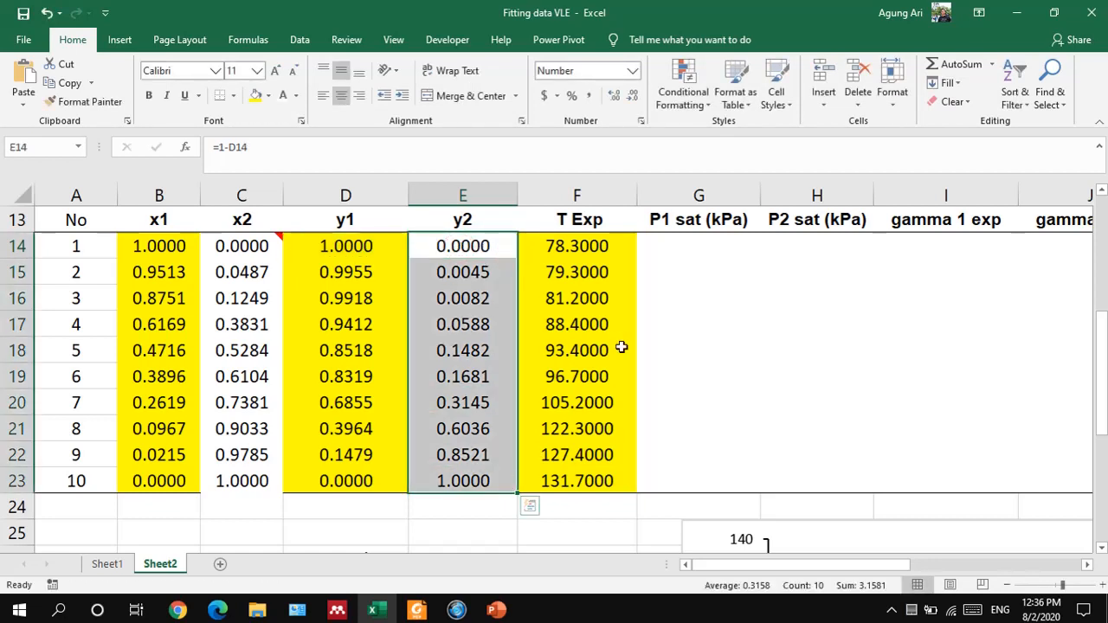
click(571, 250)
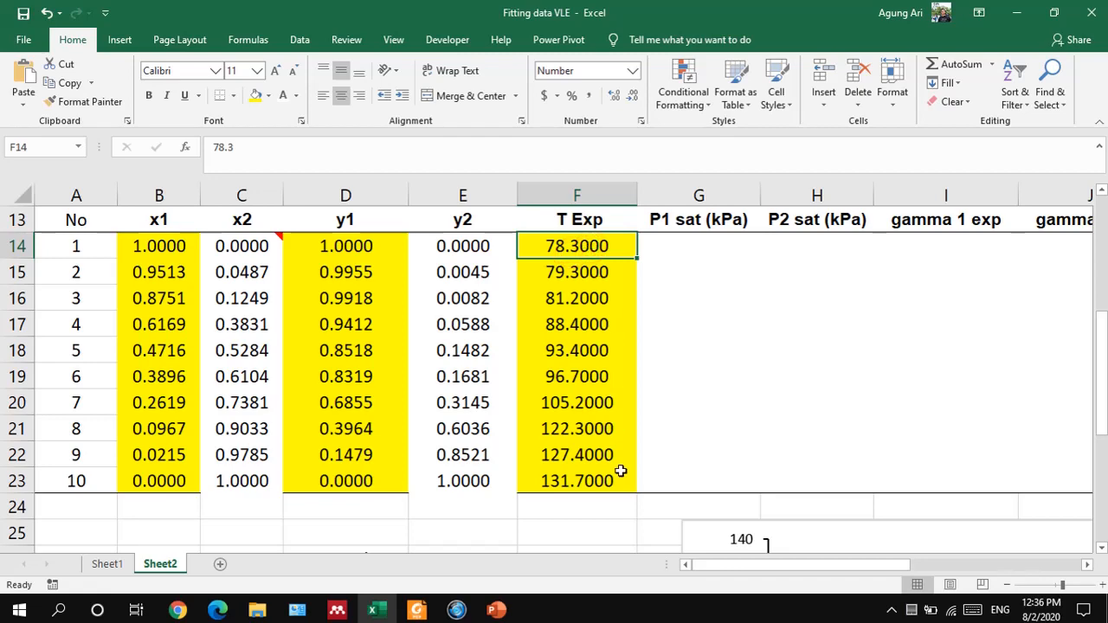
scroll(768, 292, up, 1)
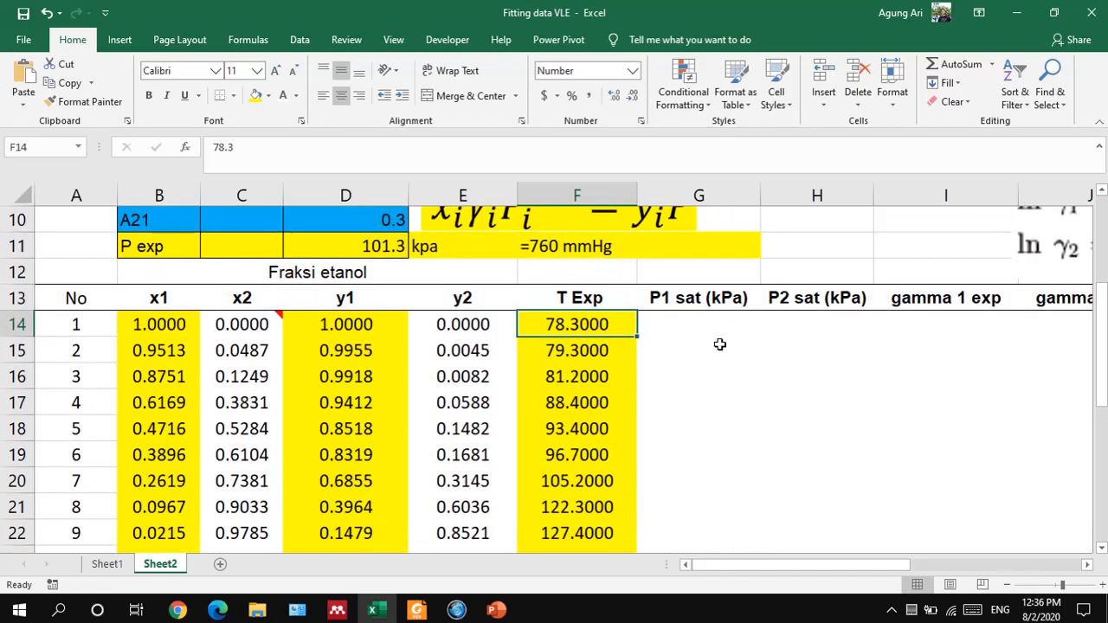
Check the P1 sat formula in G14 against the Antoine constants and equation above the table
scroll(719, 345, down, 1)
scroll(719, 344, up, 1)
click(676, 322)
scroll(676, 322, up, 3)
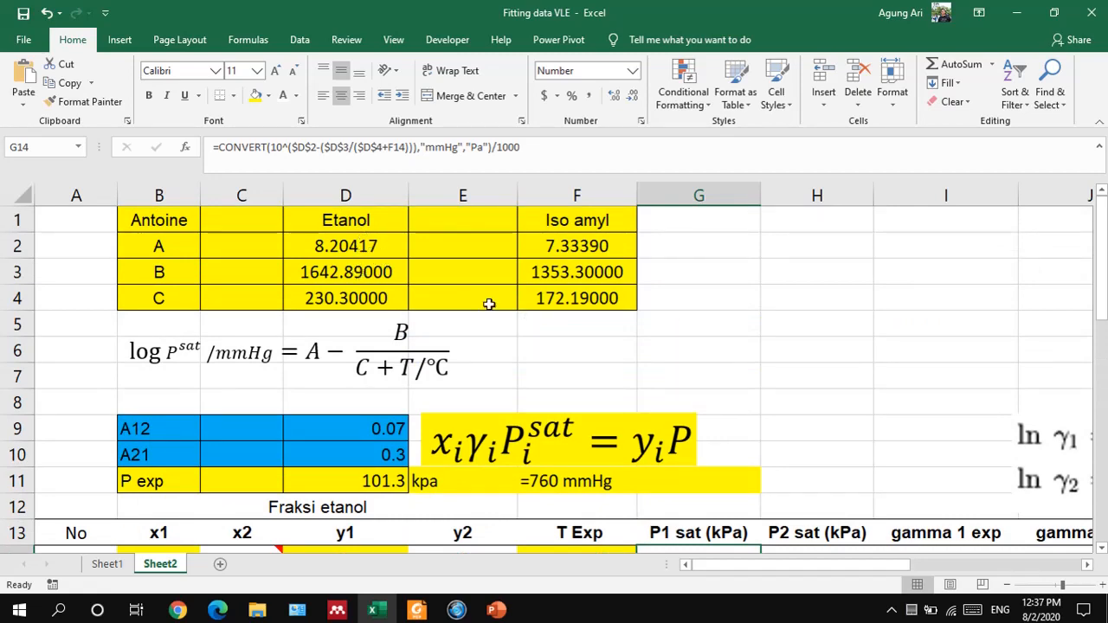
scroll(636, 345, down, 1)
scroll(636, 344, up, 1)
scroll(660, 375, down, 1)
double_click(699, 482)
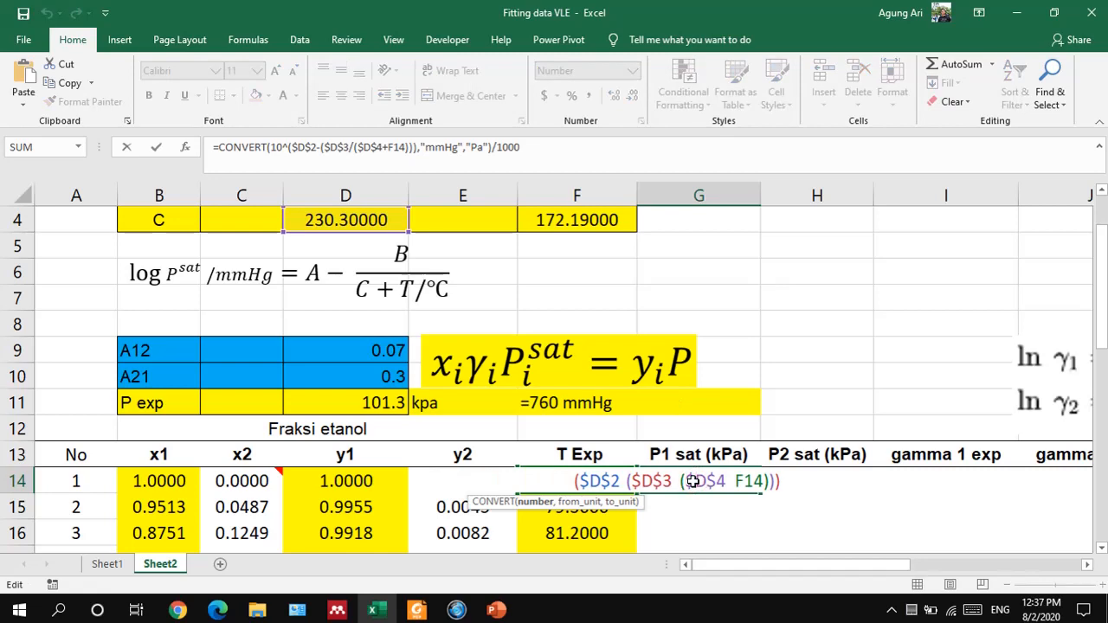
key(Return)
scroll(724, 512, down, 1)
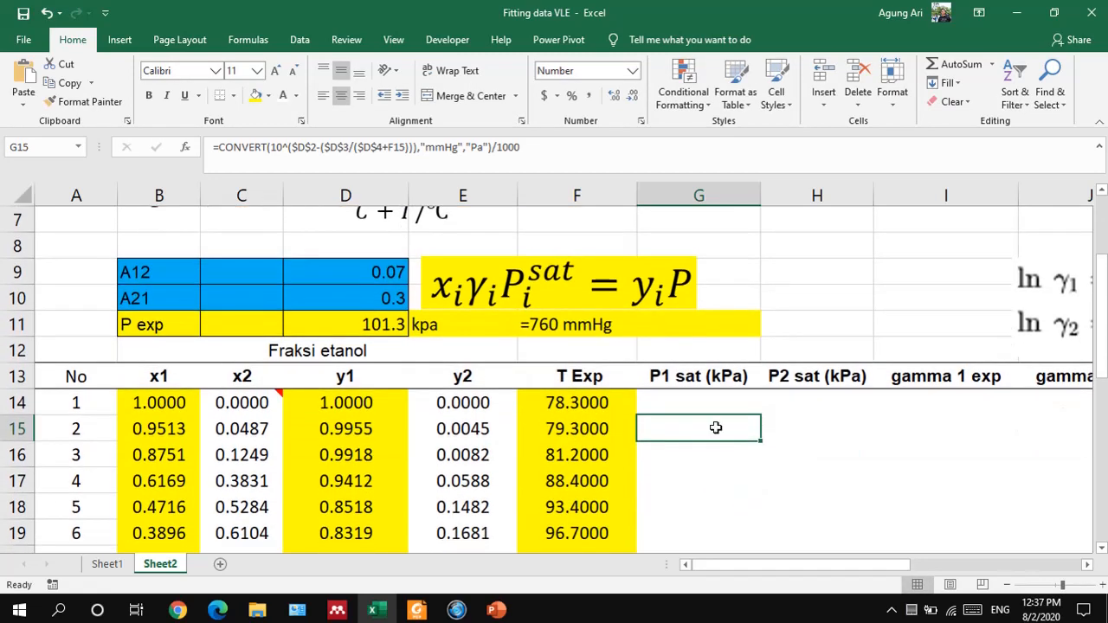
Reveal the P1 sat and P2 sat results in G14:H23 by setting their font color to Automatic
click(714, 403)
drag(714, 404, 783, 478)
click(296, 96)
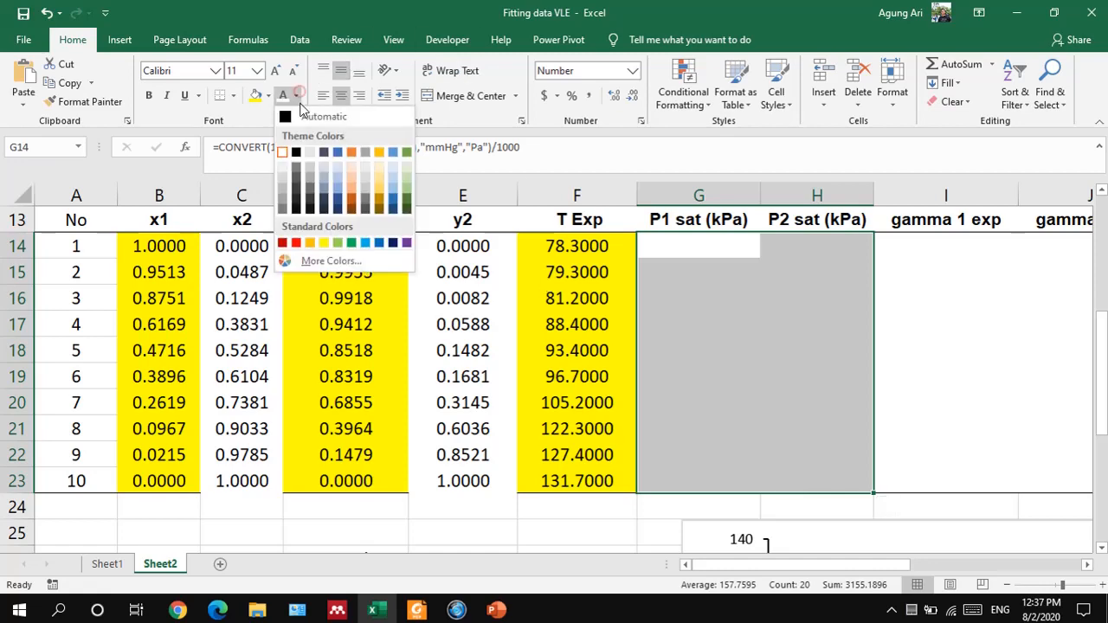
click(302, 121)
click(650, 324)
Examine the CONVERT function and the Antoine expression inside the P1 sat formula in G14, comparing them with the ethanol constants
scroll(650, 324, up, 4)
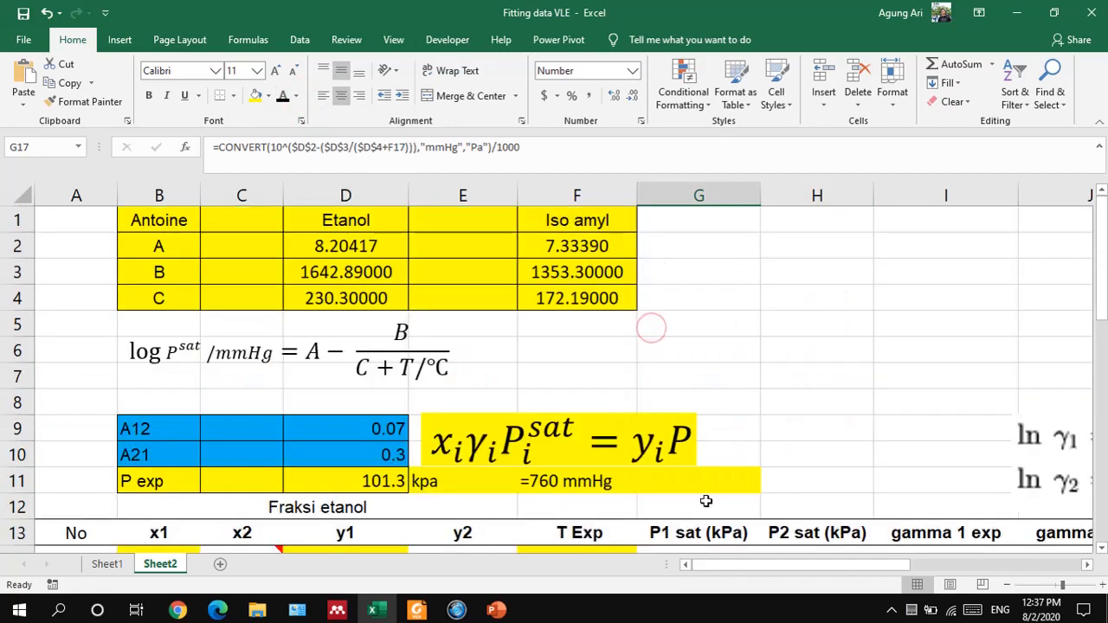
scroll(719, 505, down, 1)
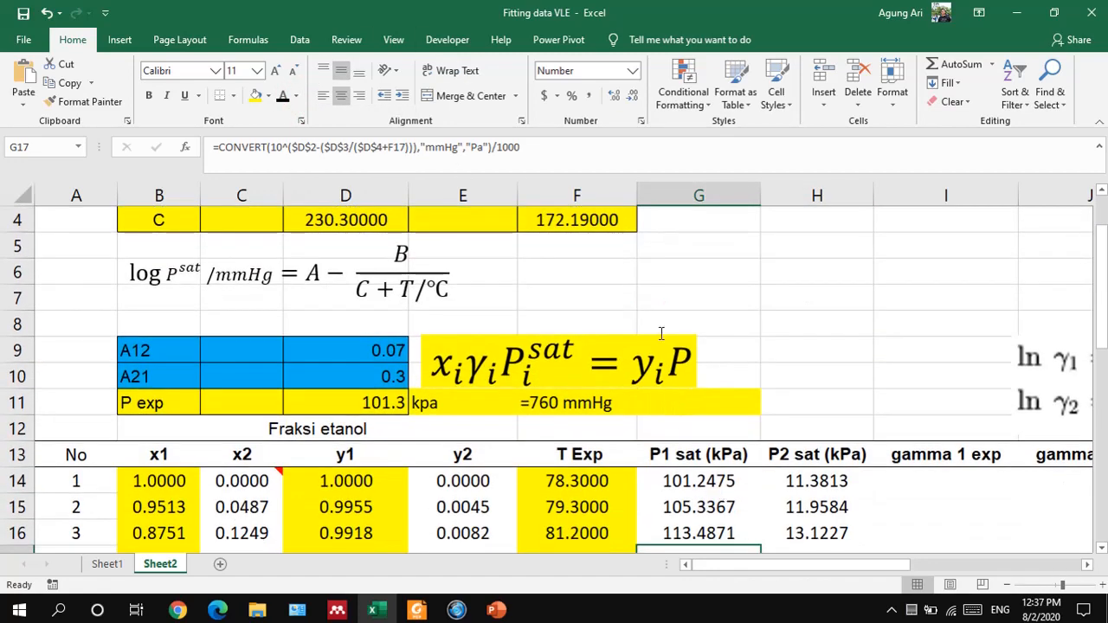
scroll(661, 333, down, 2)
scroll(618, 344, up, 1)
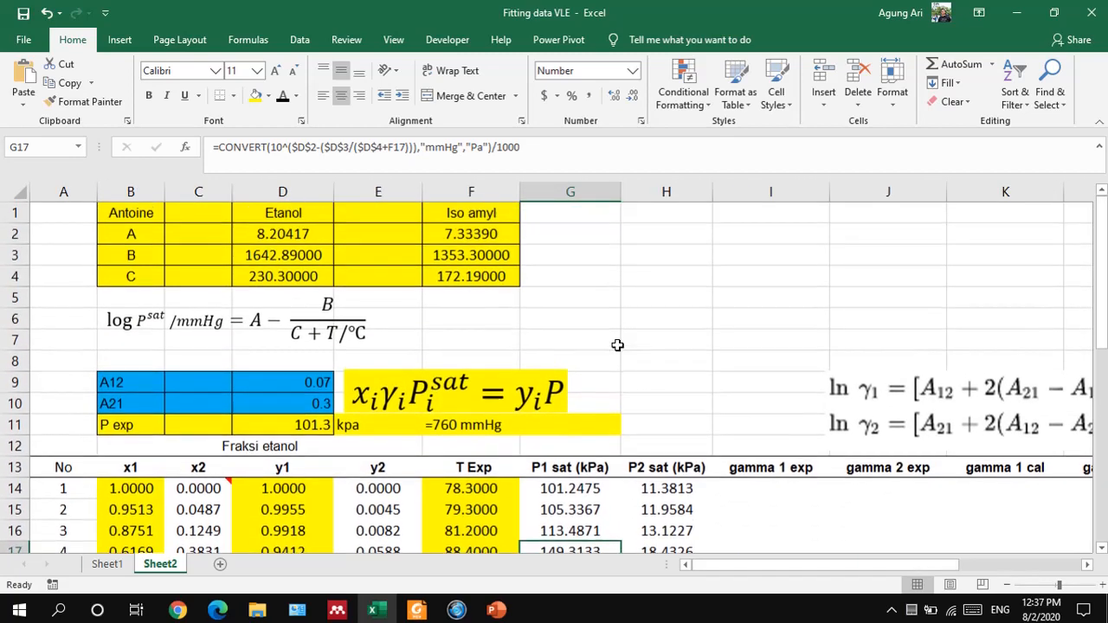
double_click(574, 490)
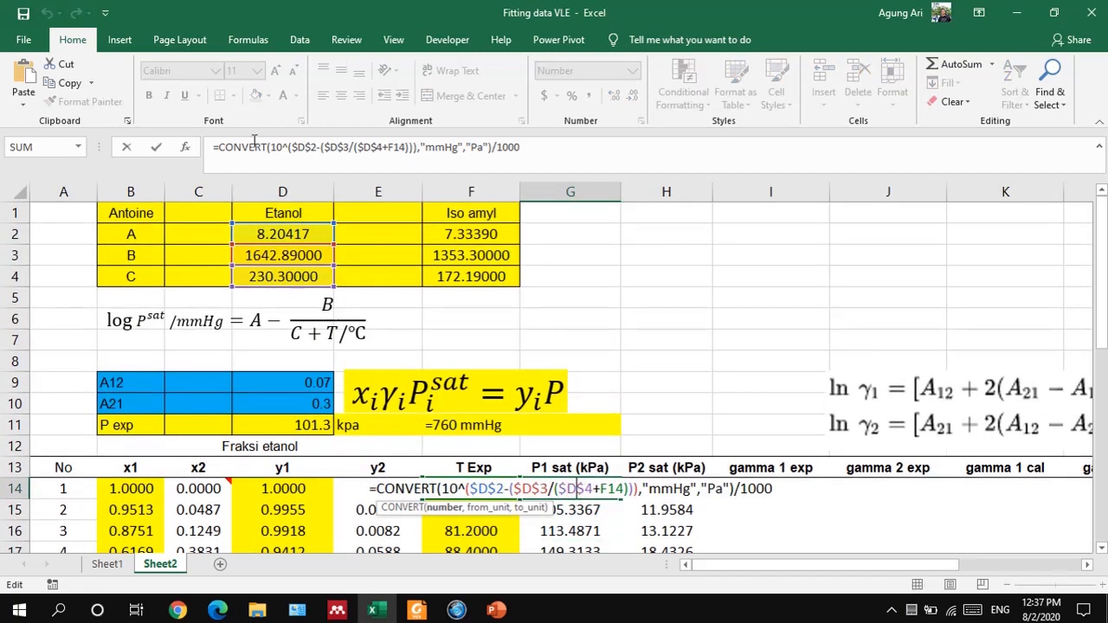
drag(266, 145, 219, 144)
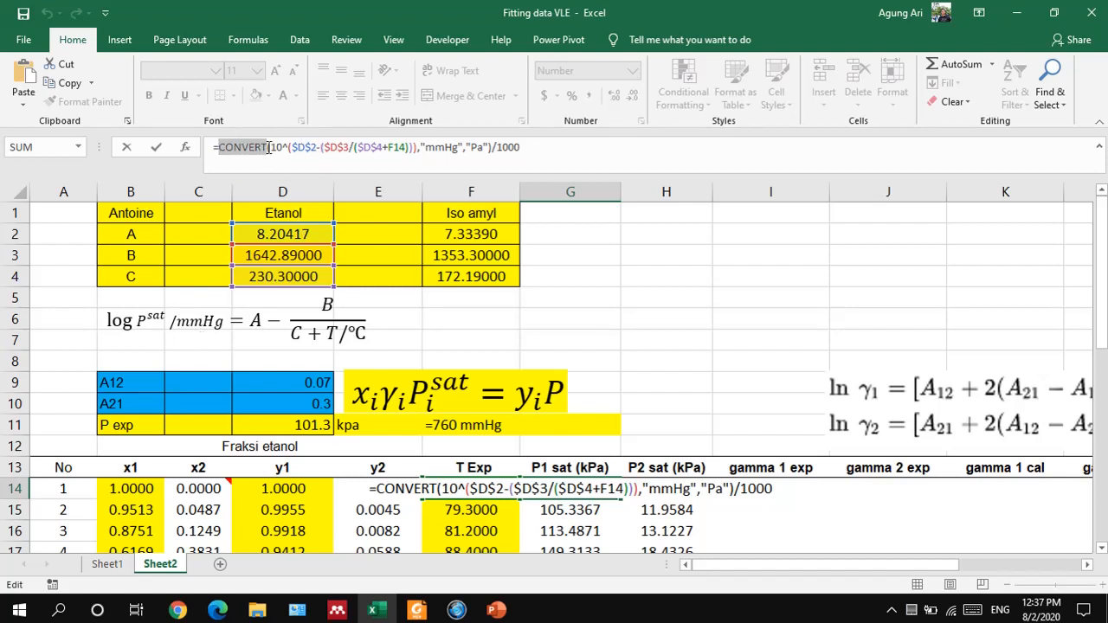
drag(271, 147, 409, 147)
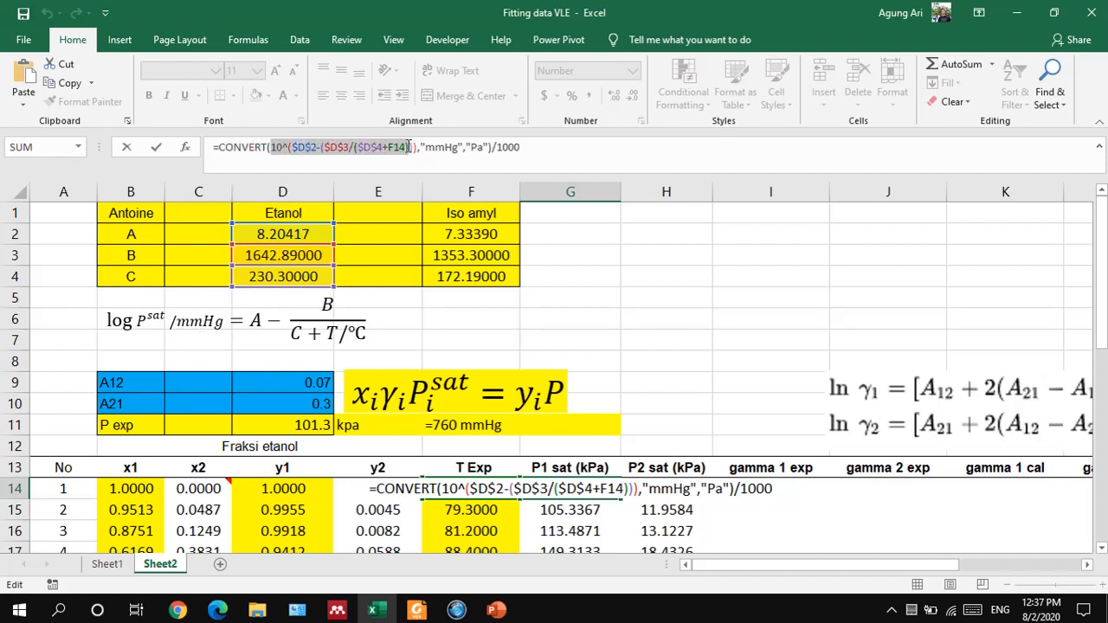
drag(440, 491, 630, 490)
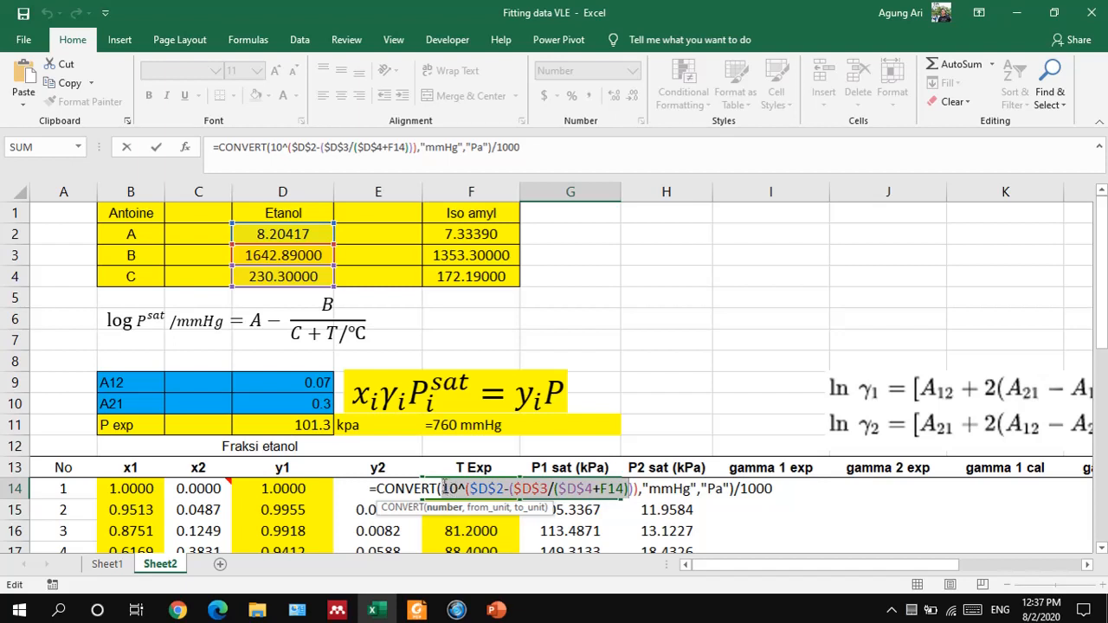
drag(444, 487, 622, 488)
key(Return)
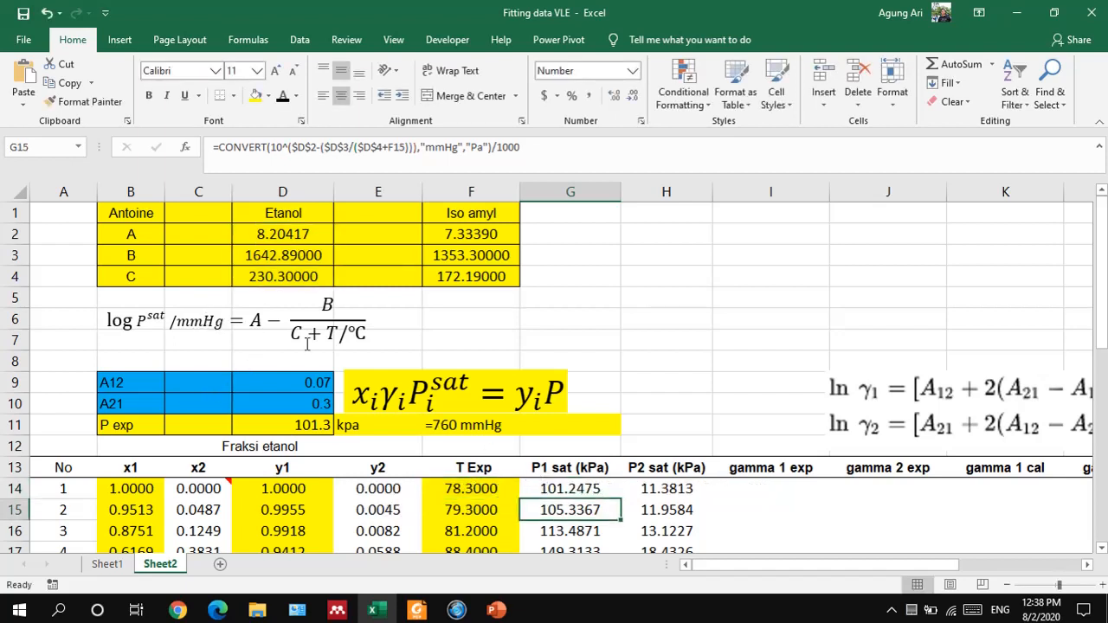
Examine the power-of-10 term and the absolute references to the ethanol constants in the G14 formula
click(597, 490)
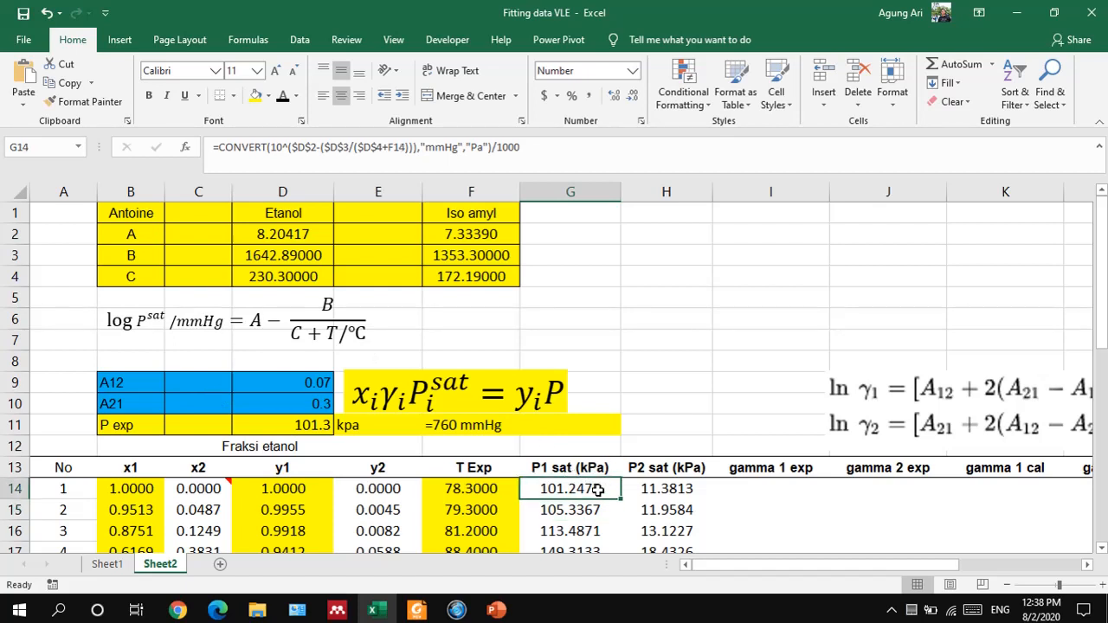
click(597, 490)
click(275, 149)
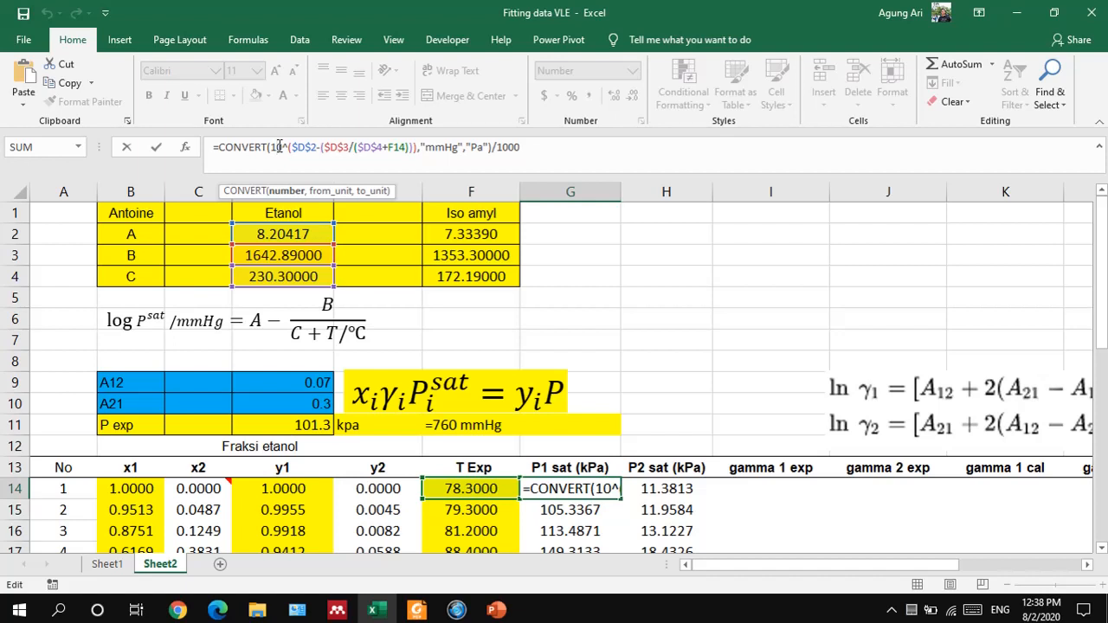
key(Return)
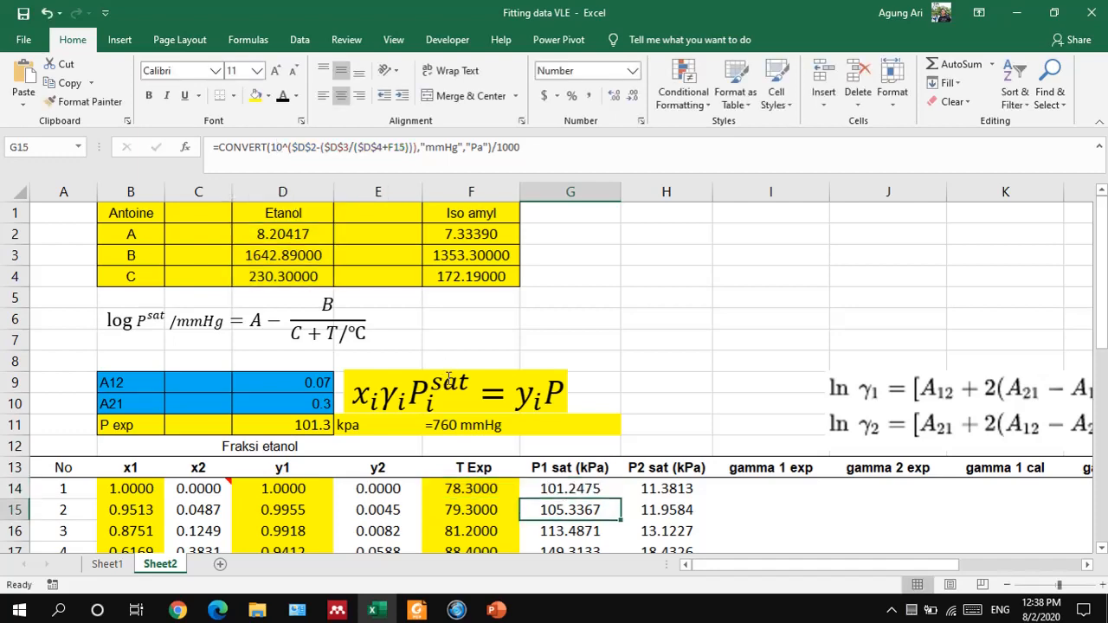
scroll(465, 352, down, 2)
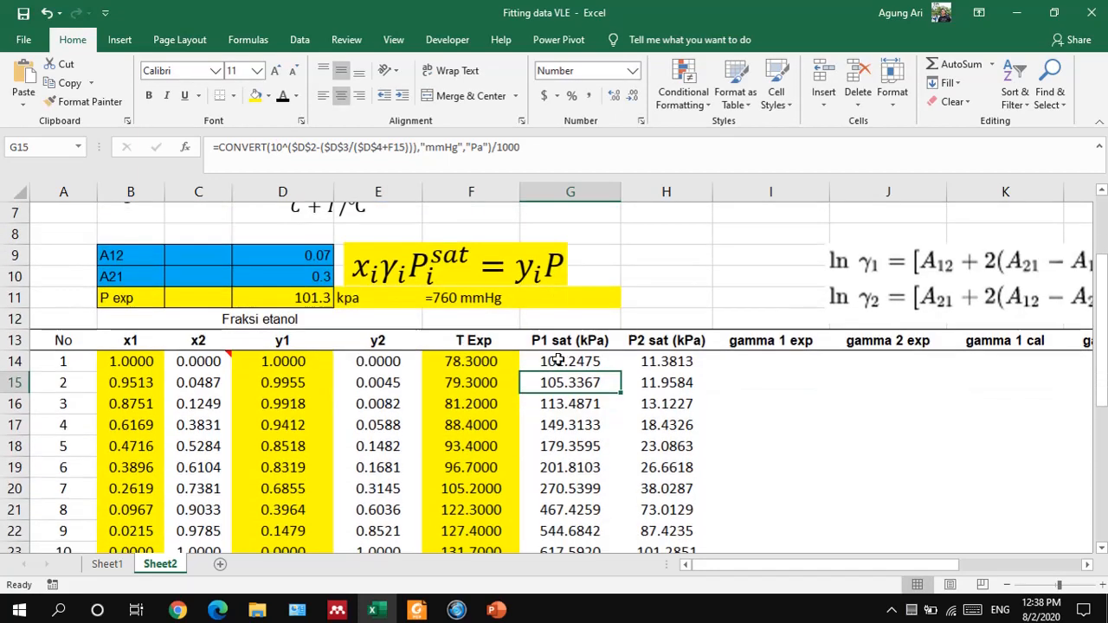
click(561, 361)
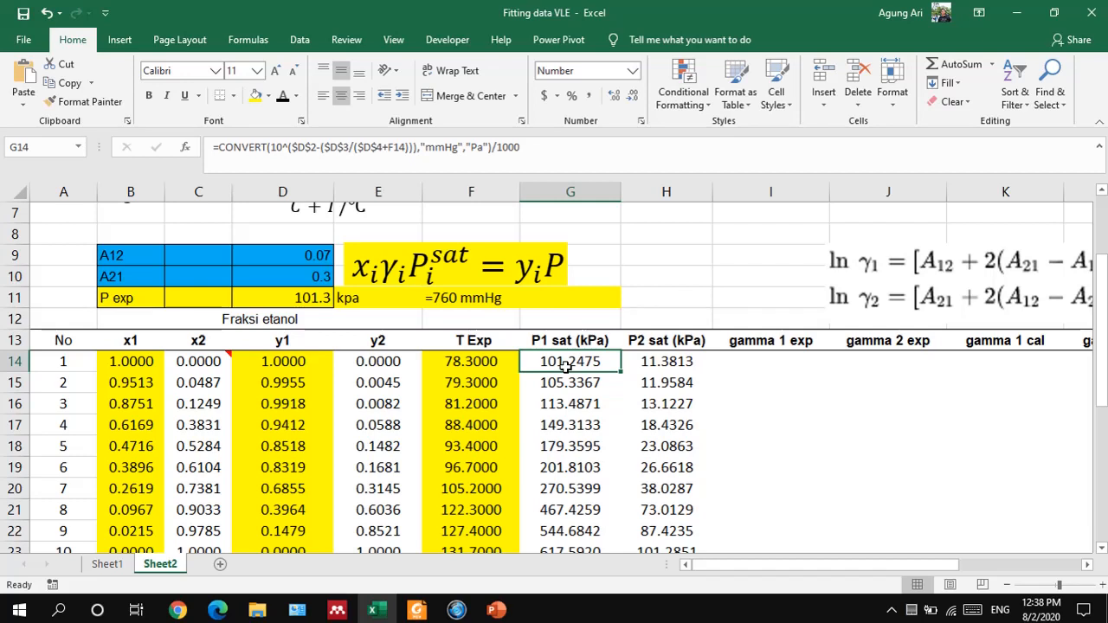
double_click(567, 361)
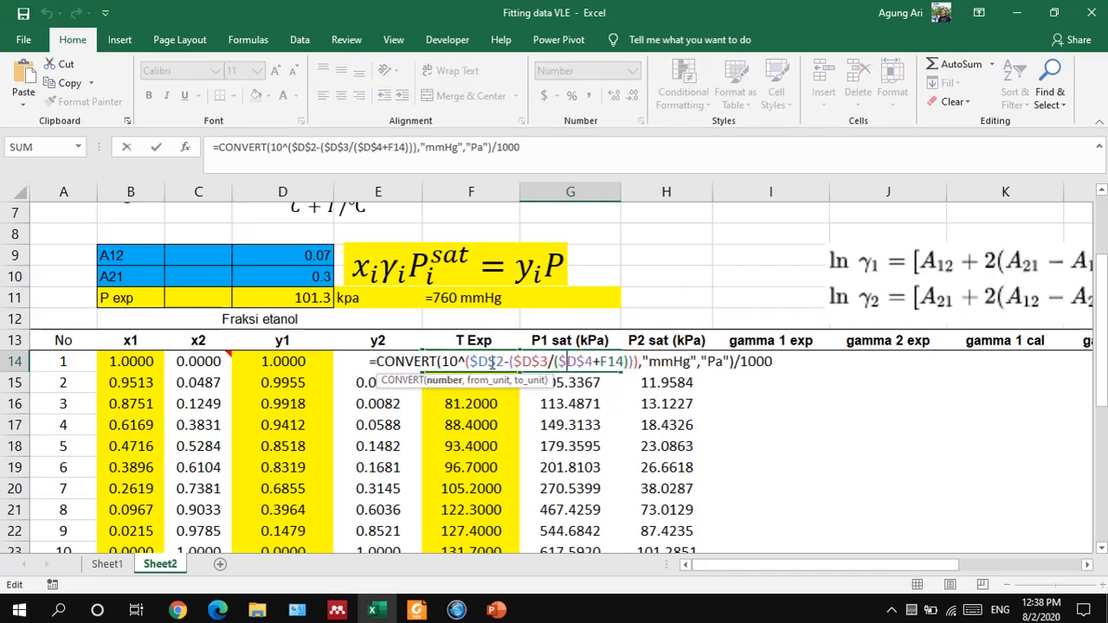
click(492, 362)
click(302, 147)
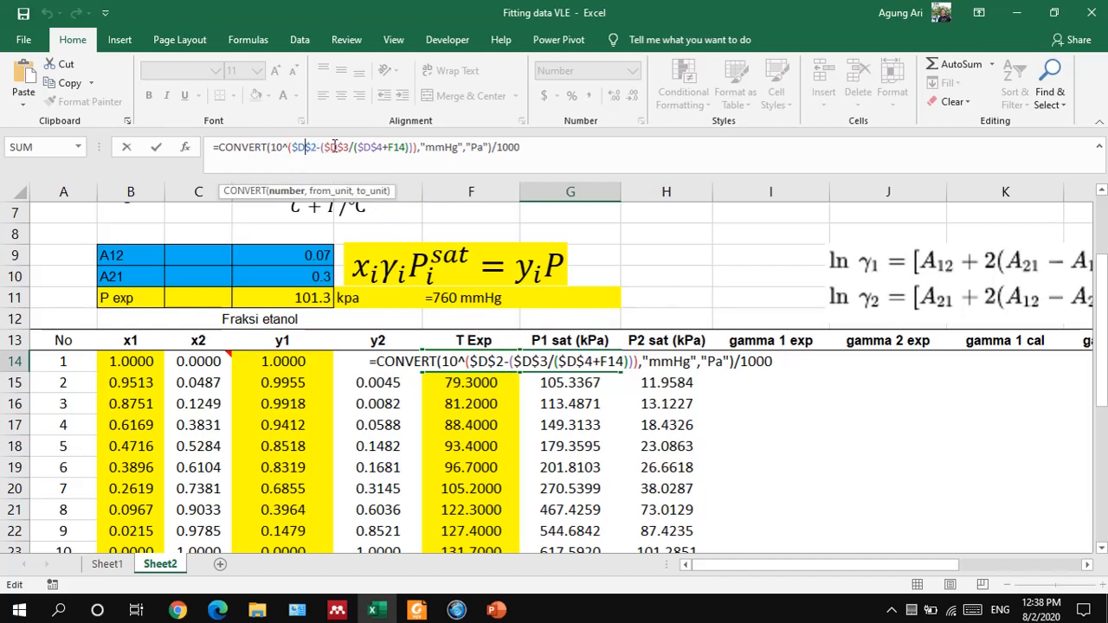
key(Return)
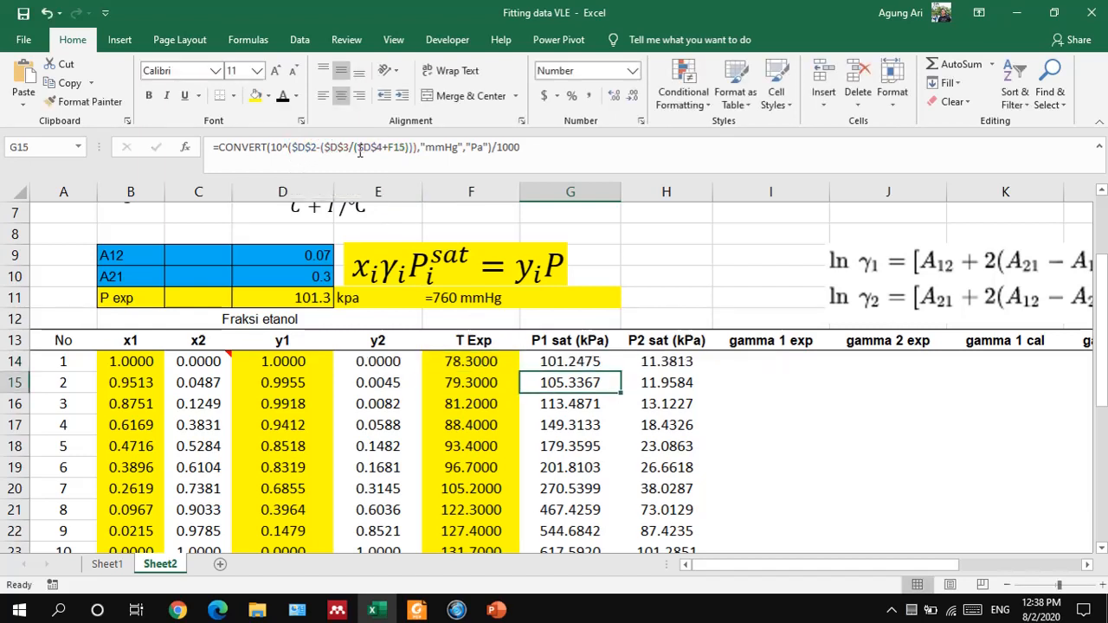
Fill the P1 sat formula from G14 down to G23
click(602, 365)
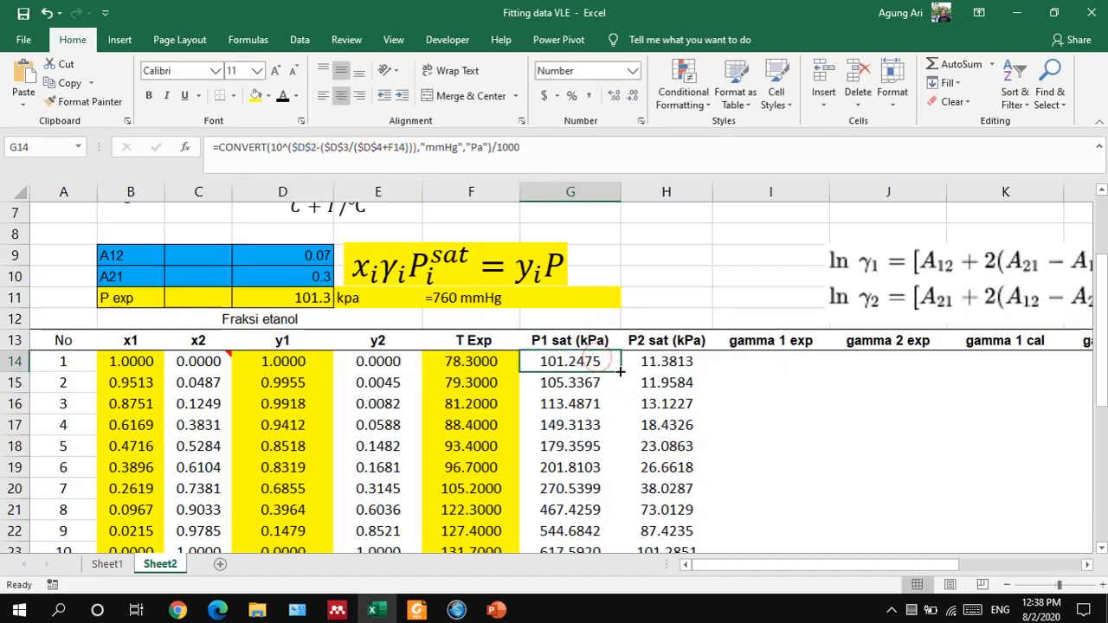
drag(620, 372, 614, 492)
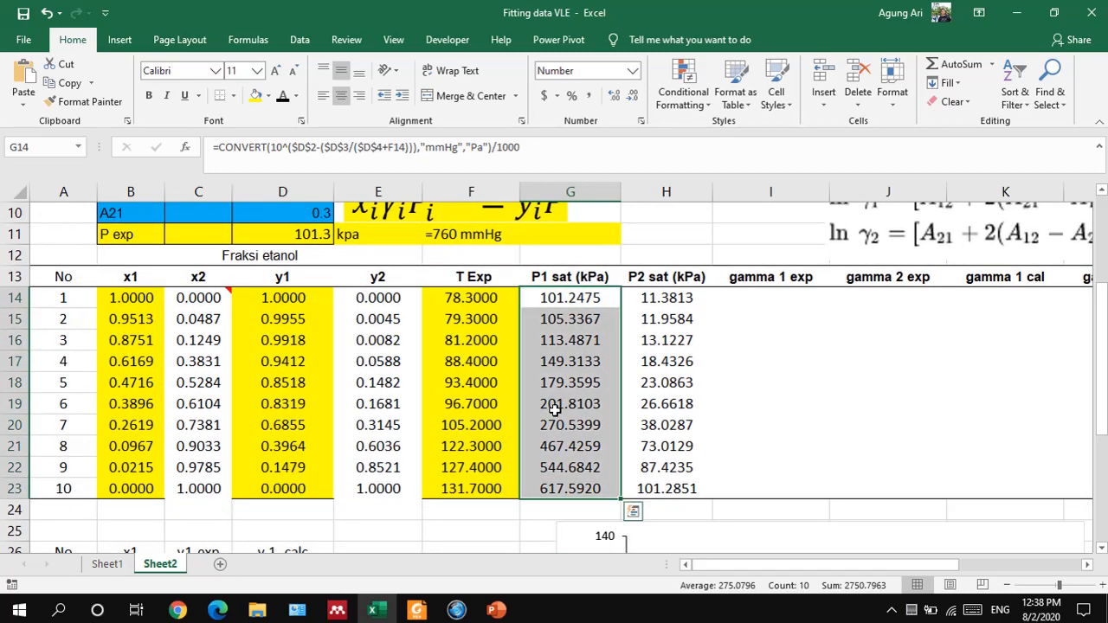
scroll(484, 408, up, 3)
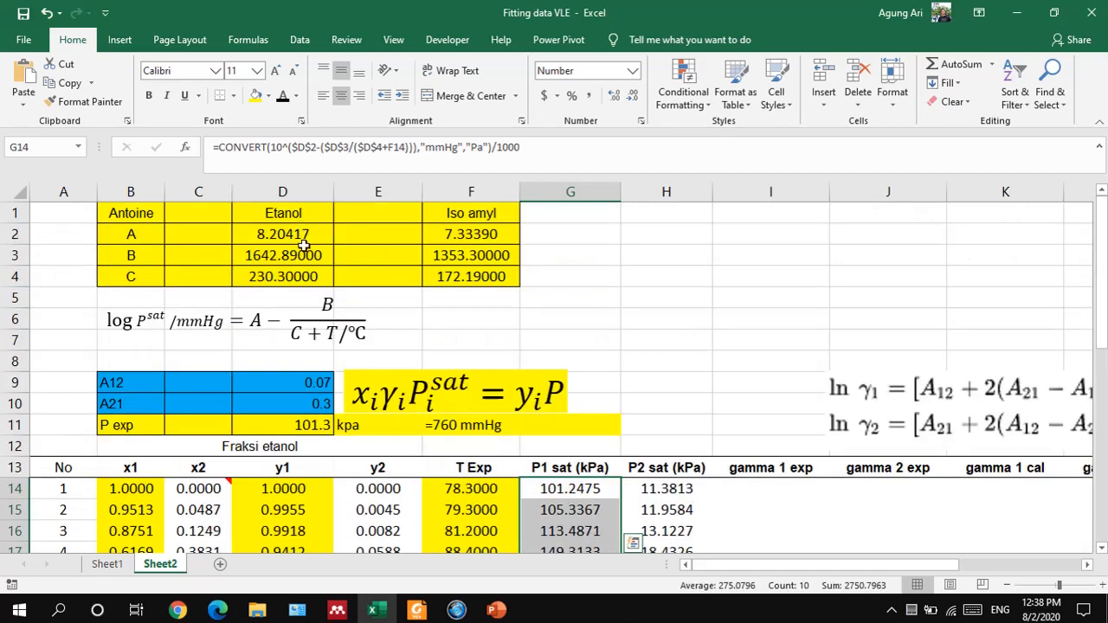
Check that the P2 sat formula in H14 uses the isoamyl Antoine constants in column F
scroll(584, 407, down, 2)
click(578, 361)
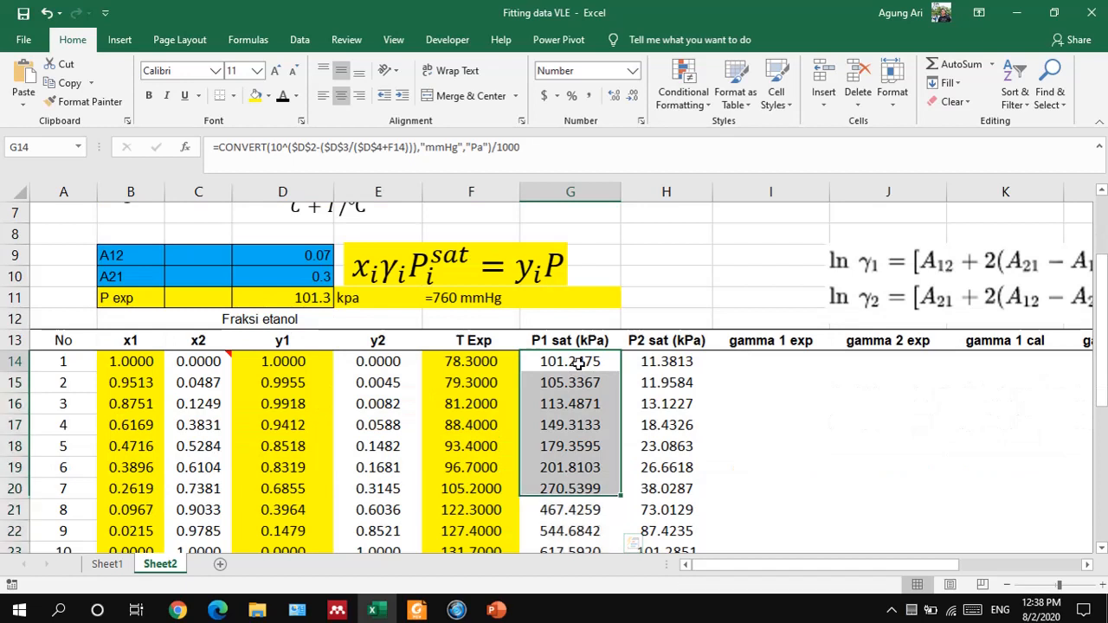
double_click(671, 362)
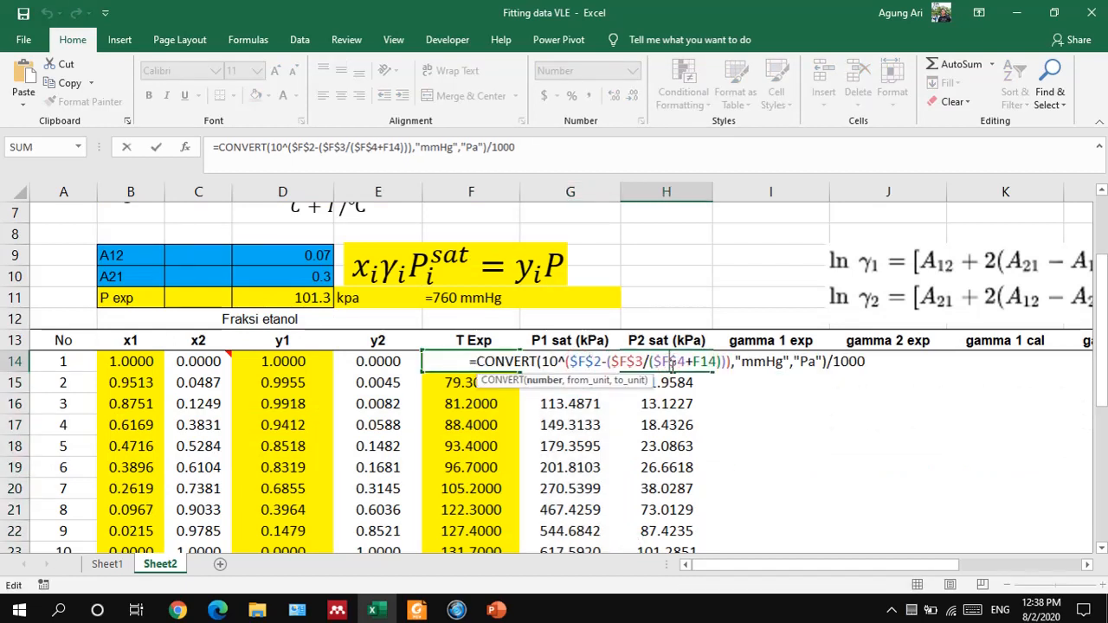
key(Return)
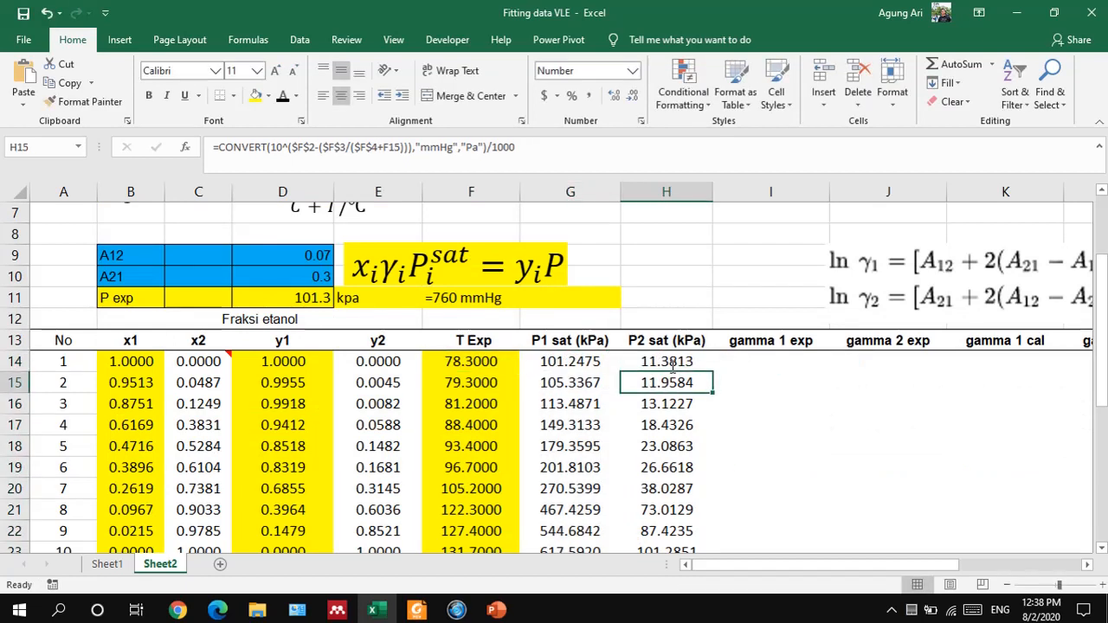
Reveal the gamma 1 exp and gamma 2 exp results in I14:J23 by making their font black
drag(736, 355, 870, 485)
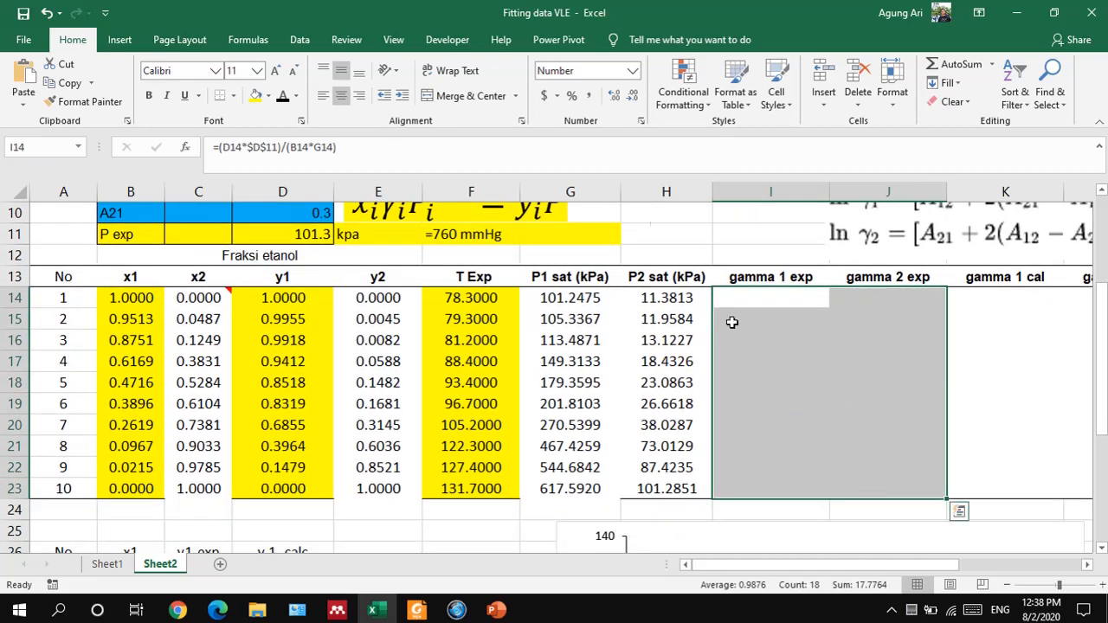
click(283, 97)
click(783, 381)
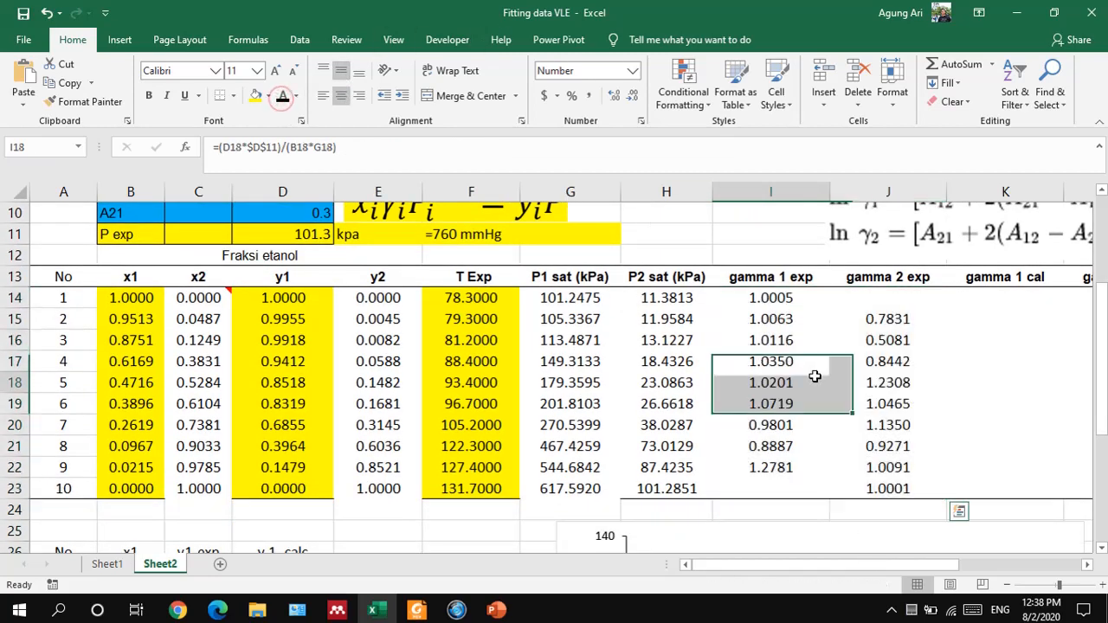
Check the gamma 1 exp formula in I14 against the equilibrium equation relating x, gamma, P sat, y and P
scroll(814, 375, up, 2)
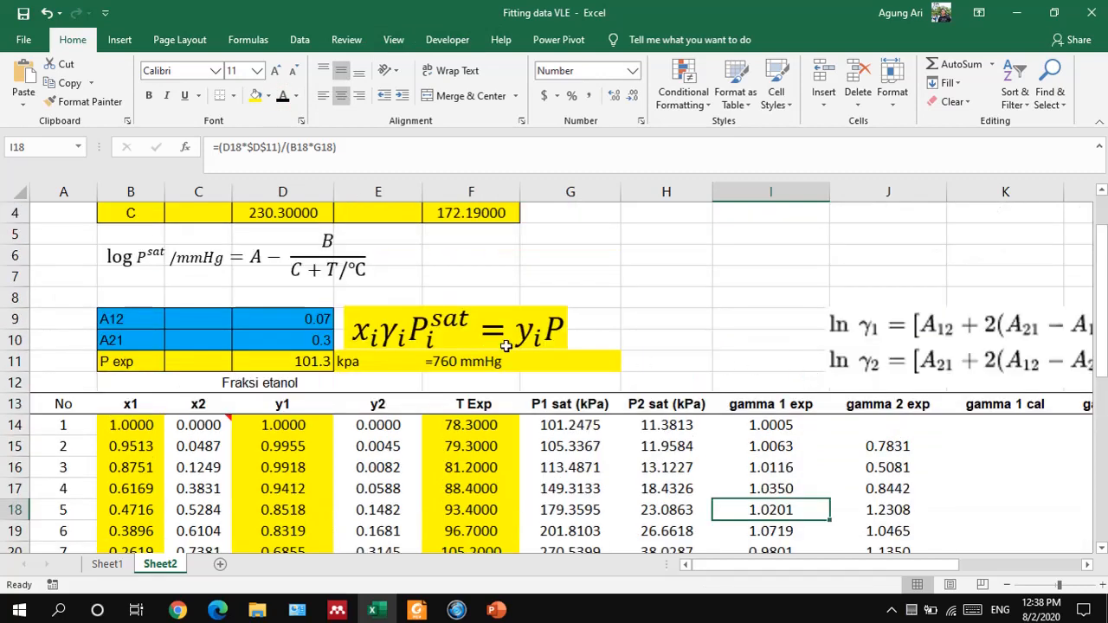
drag(367, 323, 560, 327)
click(697, 318)
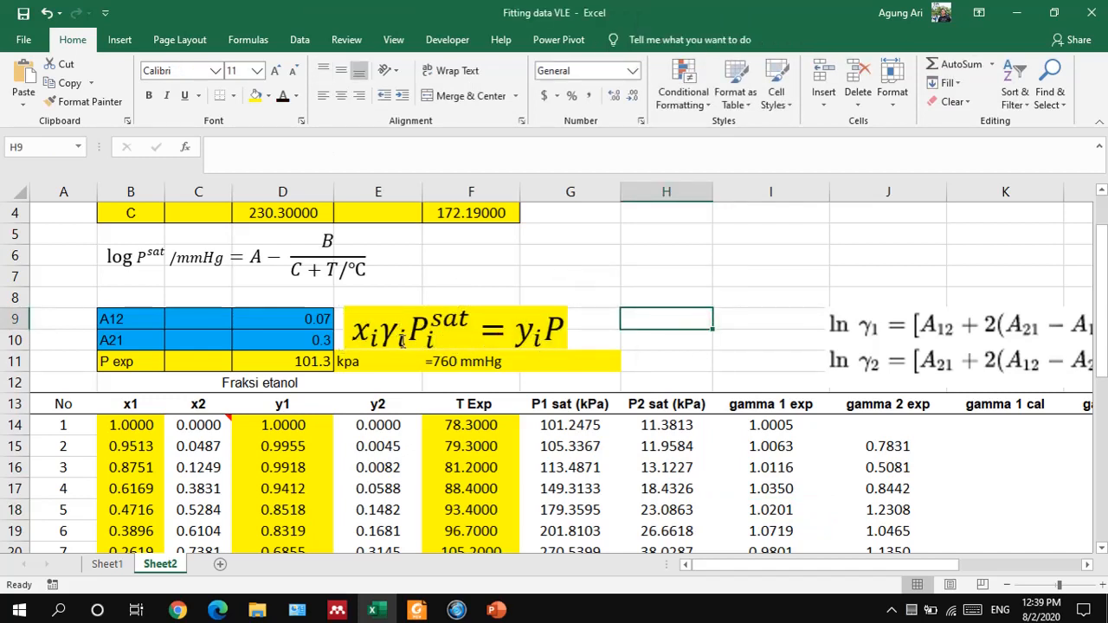
double_click(757, 425)
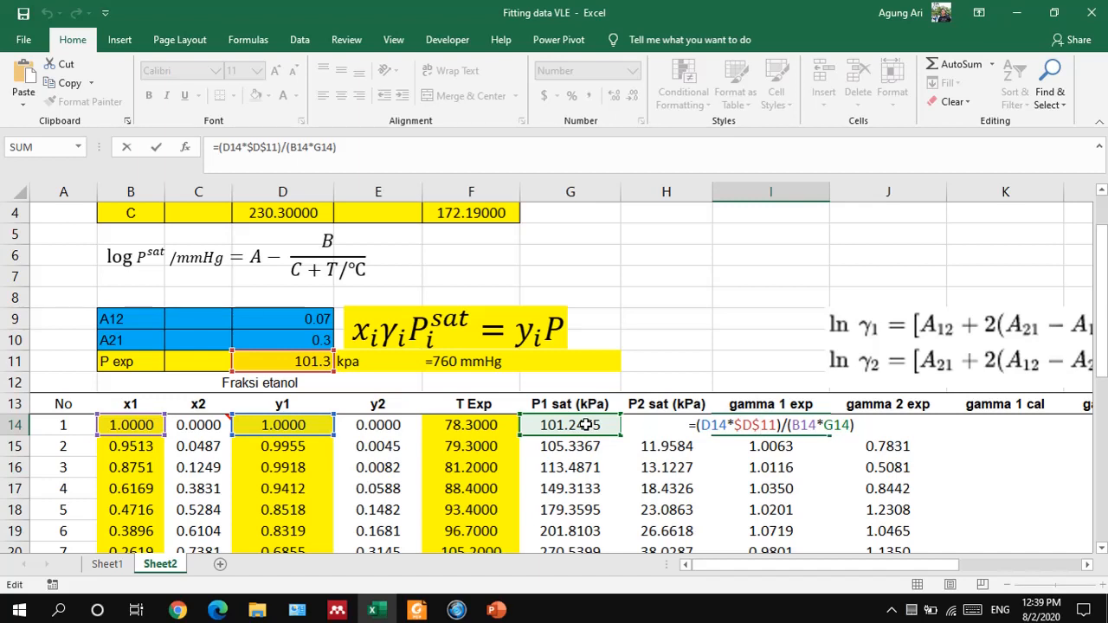
key(Return)
Fill the gamma 2 exp formula from J15 up into J14 and check it against the x2 value in C14
click(869, 421)
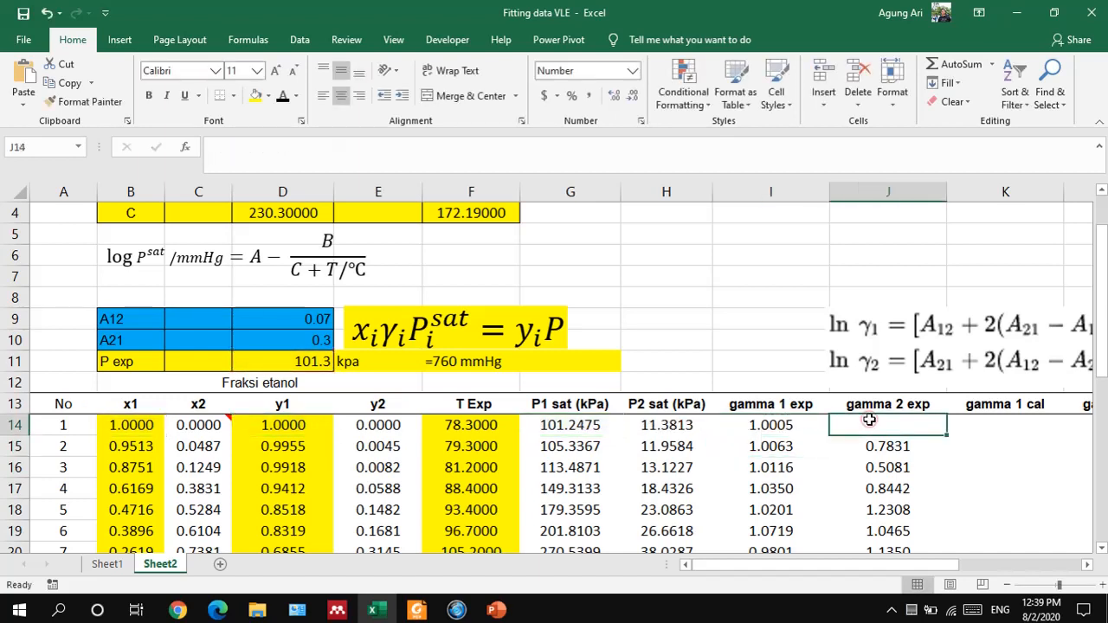
click(882, 446)
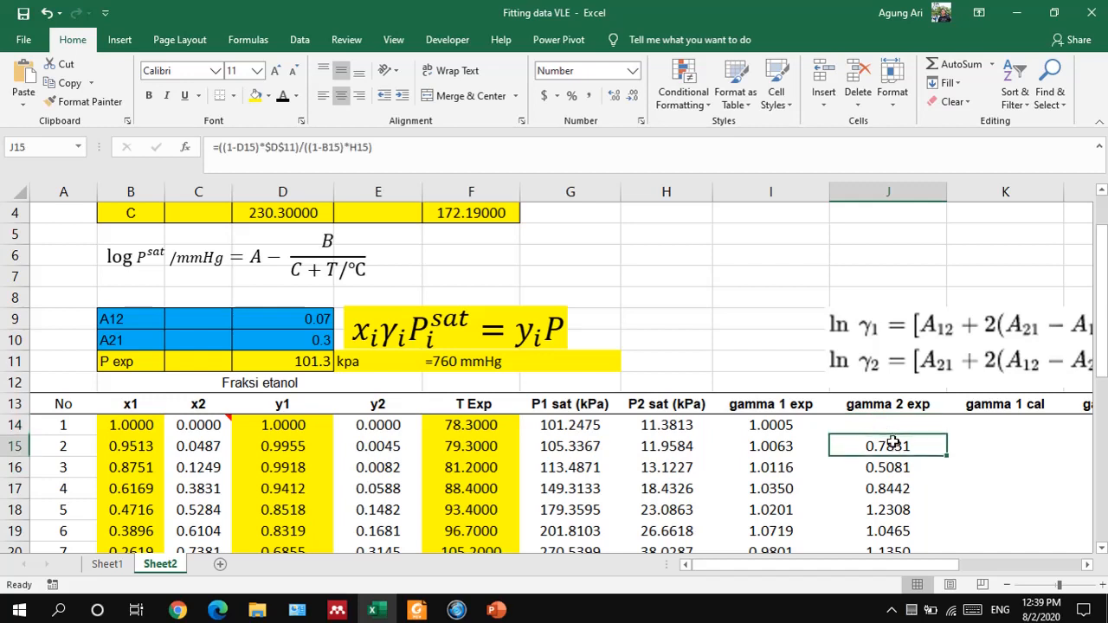
drag(948, 456, 949, 425)
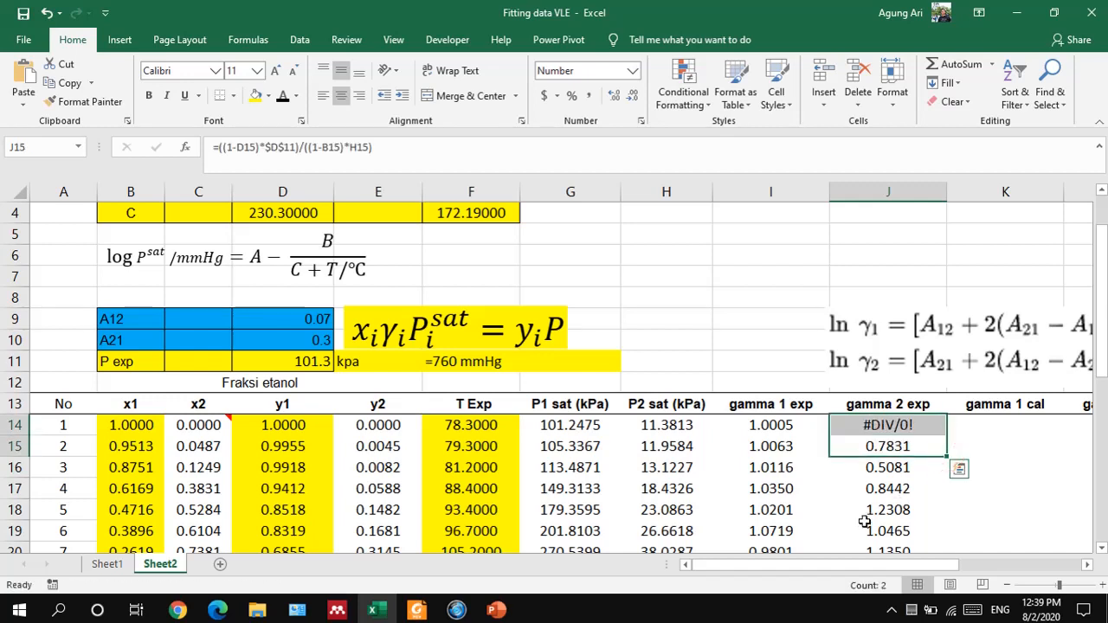
click(210, 427)
click(896, 425)
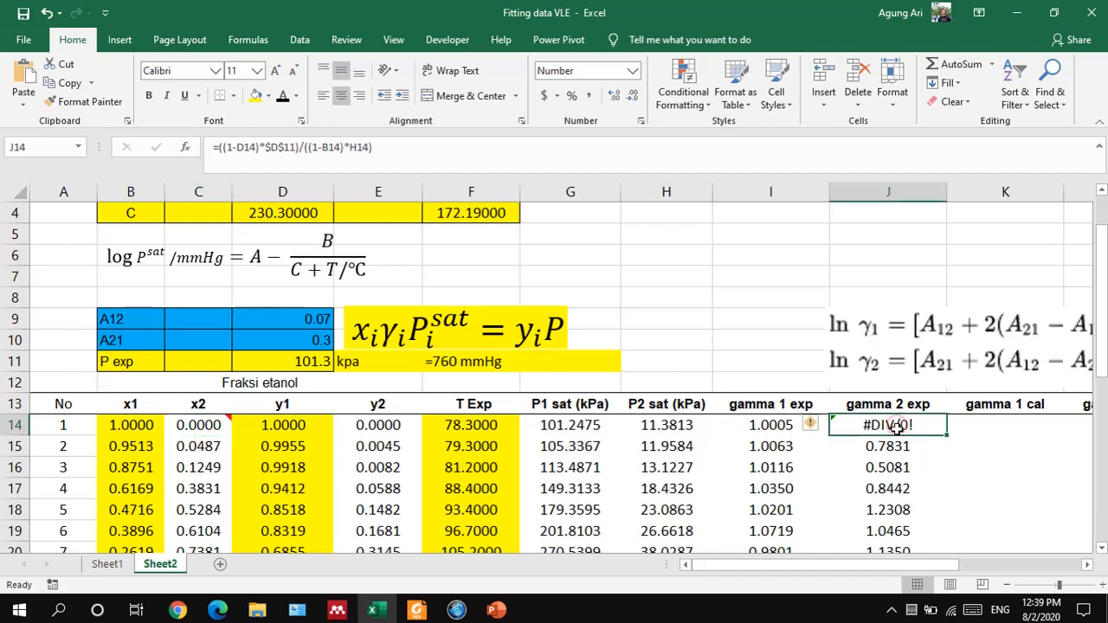
Clear the gamma 2 exp formula from J14
key(Delete)
click(777, 342)
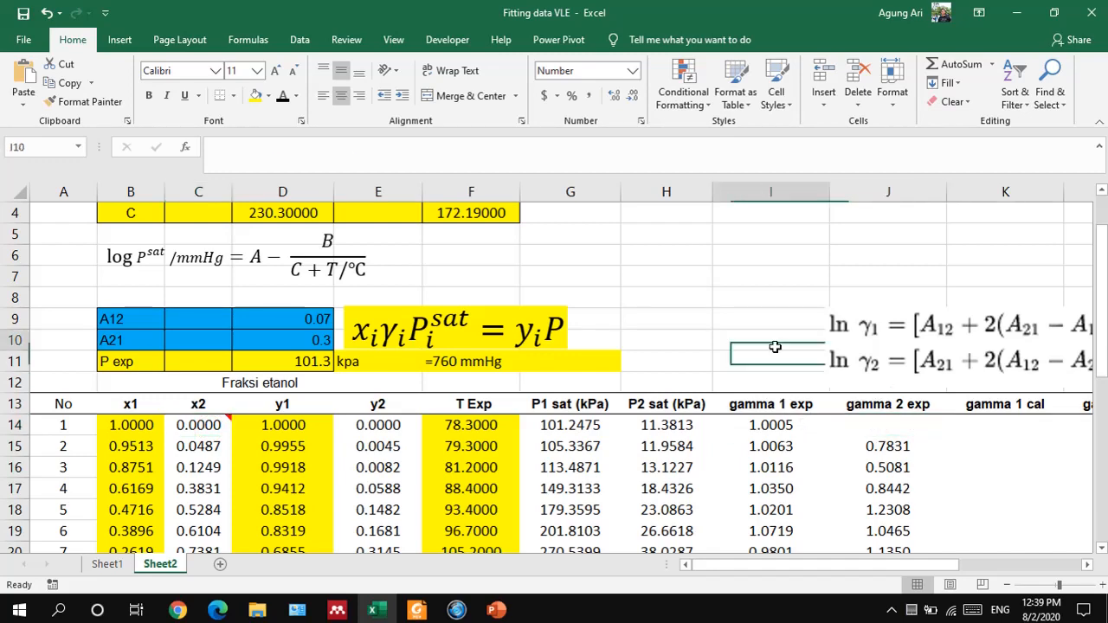
Reveal the gamma 1 cal and gamma 2 cal results in K14:L23 by making their font black
scroll(771, 342, down, 2)
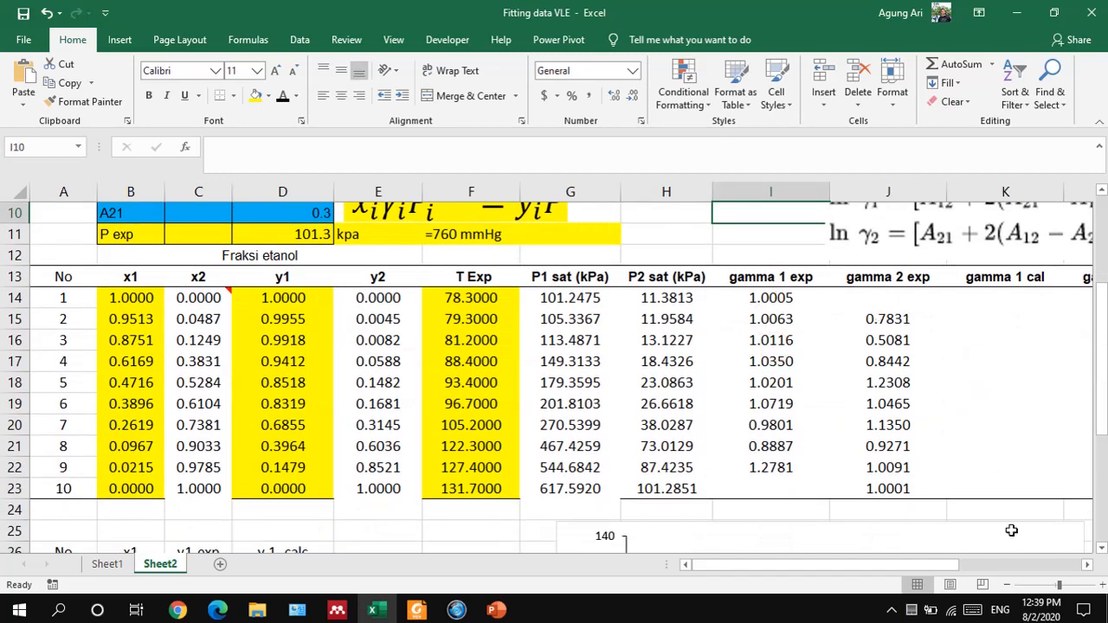
click(1087, 565)
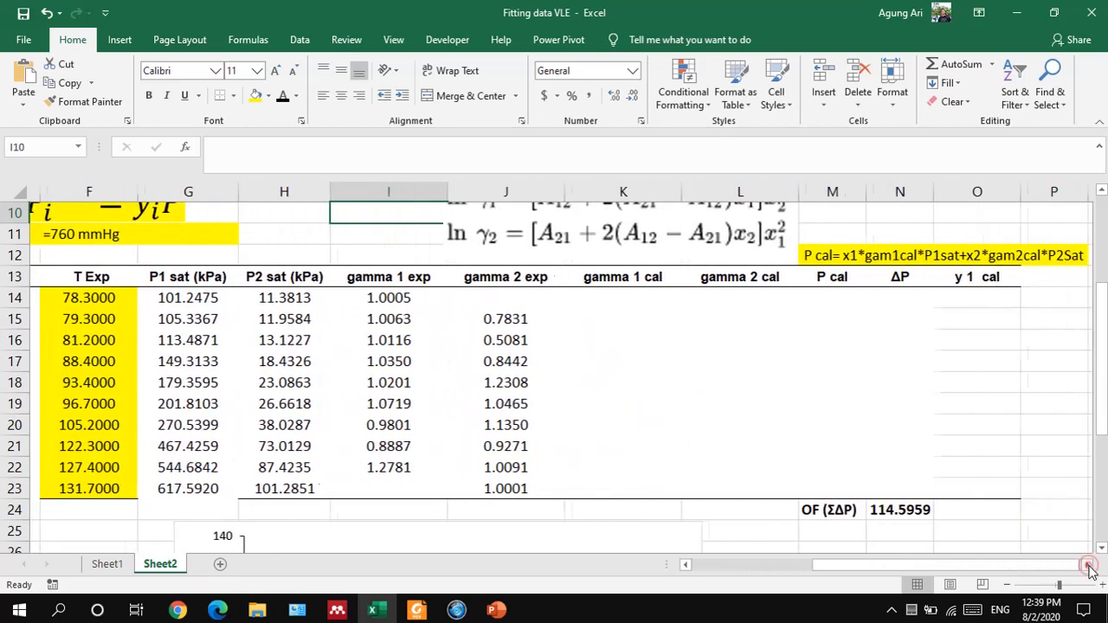
scroll(725, 447, up, 2)
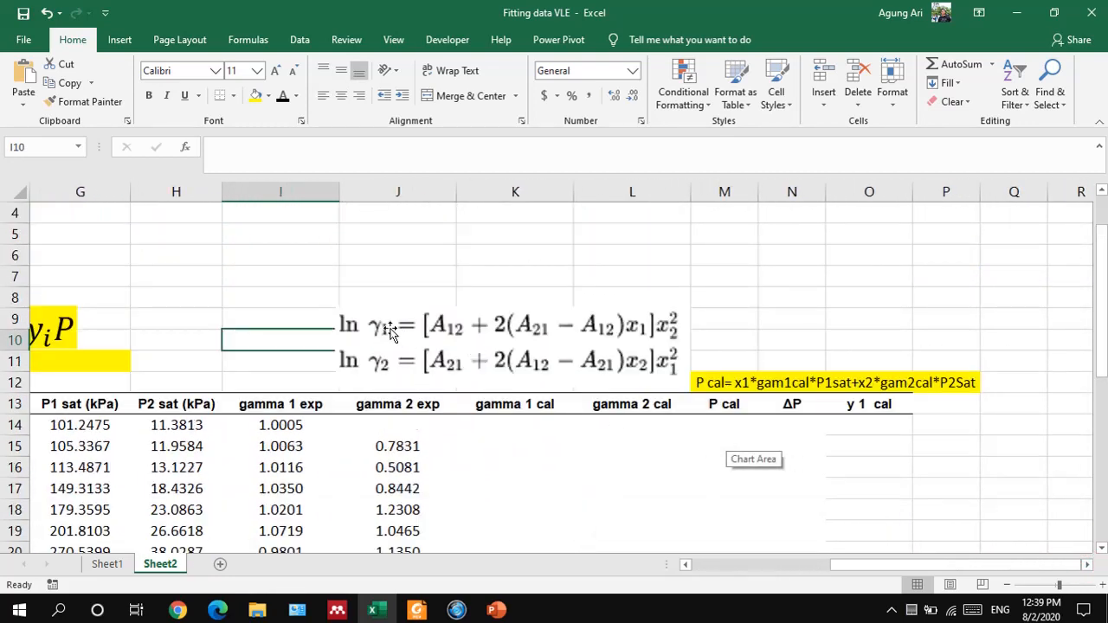
click(514, 427)
drag(513, 428, 638, 534)
click(283, 98)
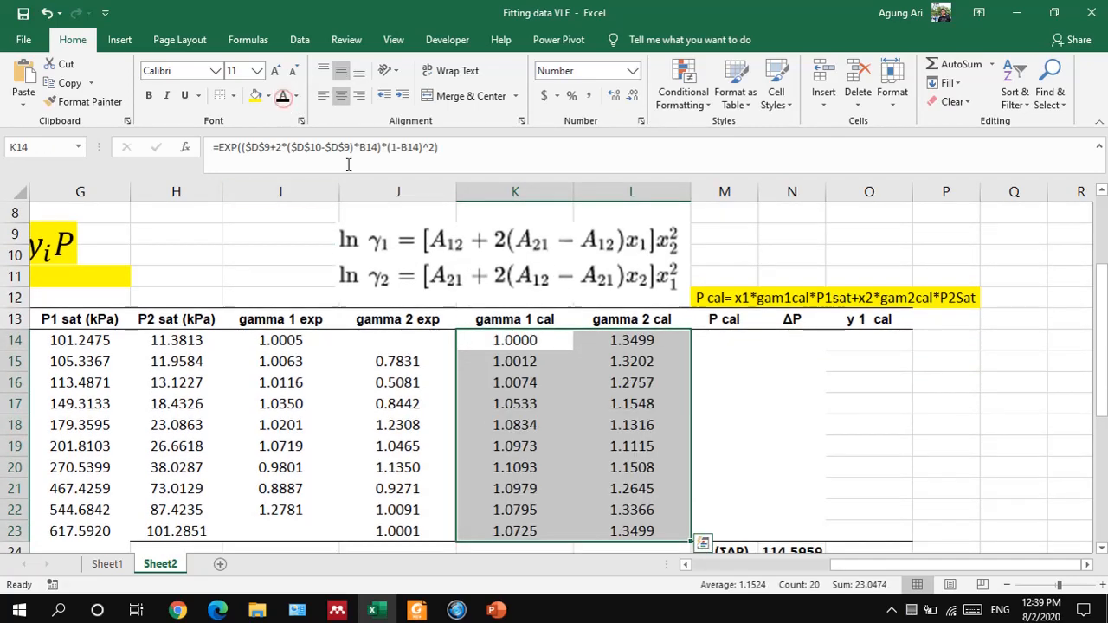
Check the EXP function in the gamma 1 cal formula in K14 against the ln gamma 1 equation
click(507, 361)
scroll(522, 368, up, 1)
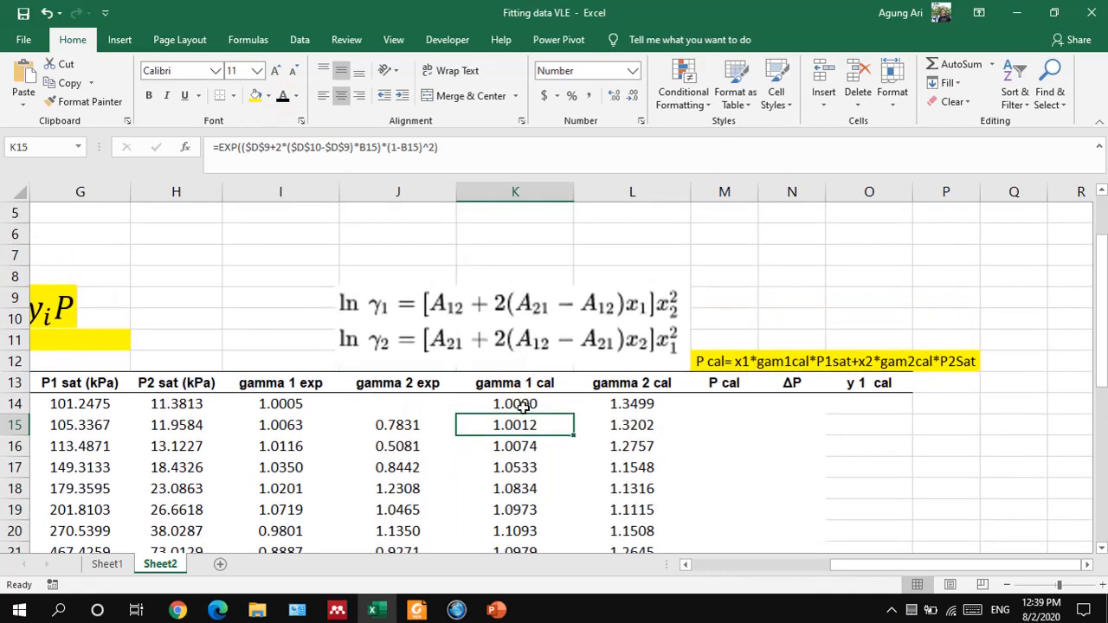
double_click(509, 403)
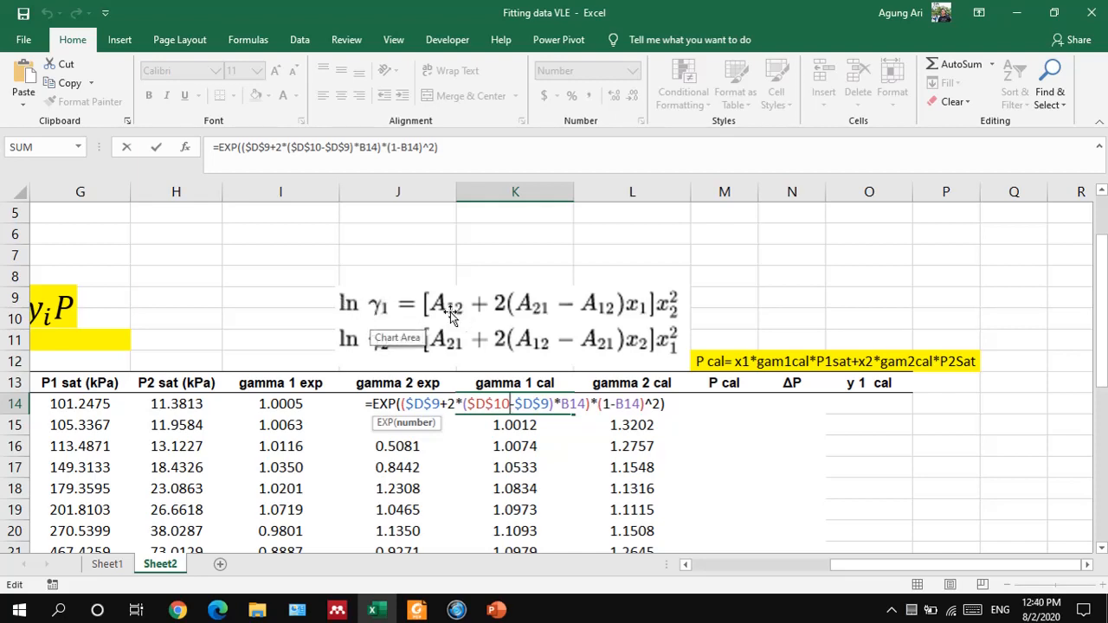
click(394, 403)
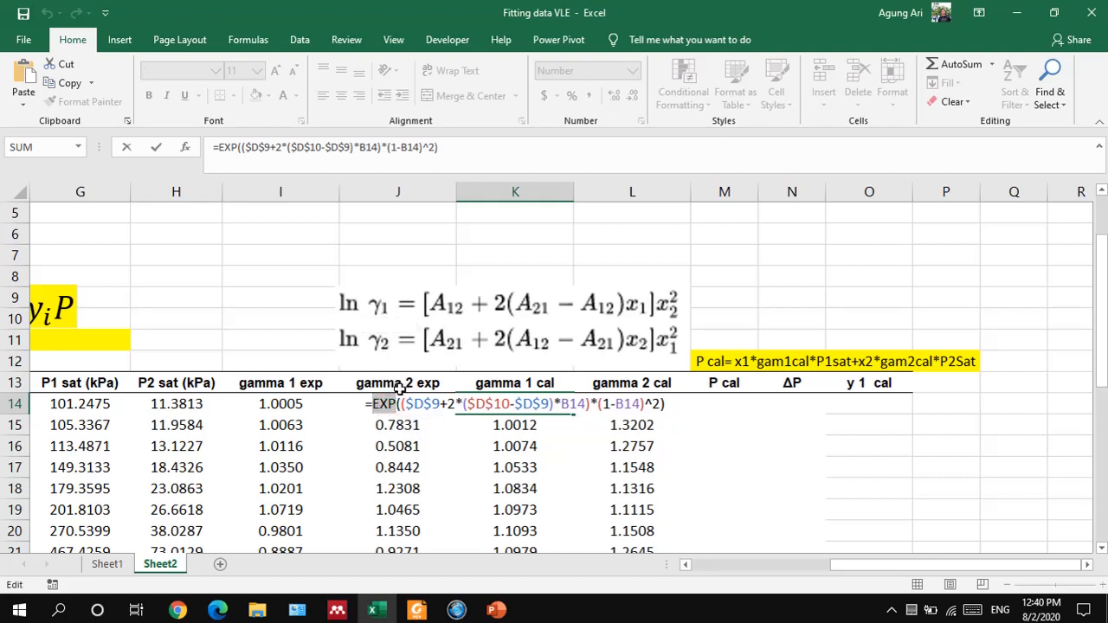
key(Return)
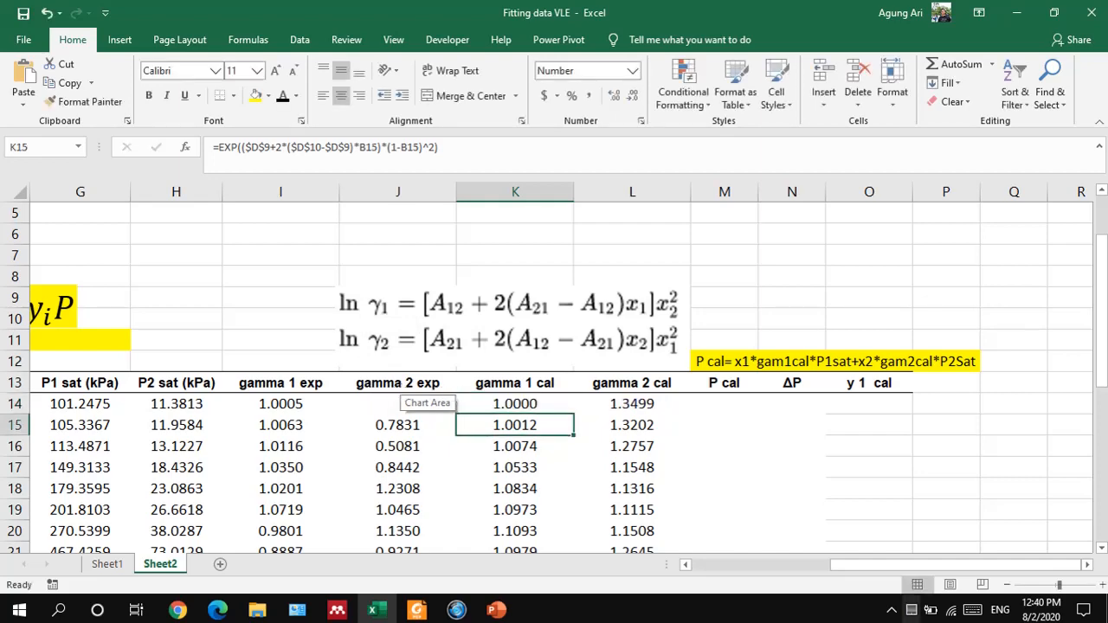
Compare with the P1 sat formula in G14, which undoes its logarithm with a power of 10
drag(934, 568, 797, 569)
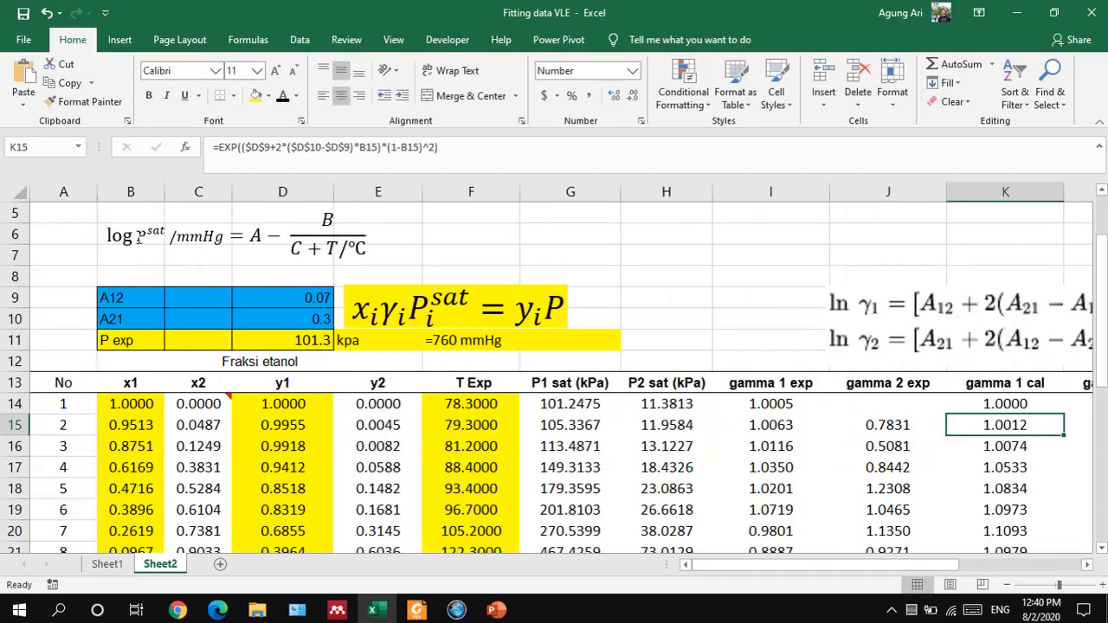
click(564, 405)
double_click(564, 405)
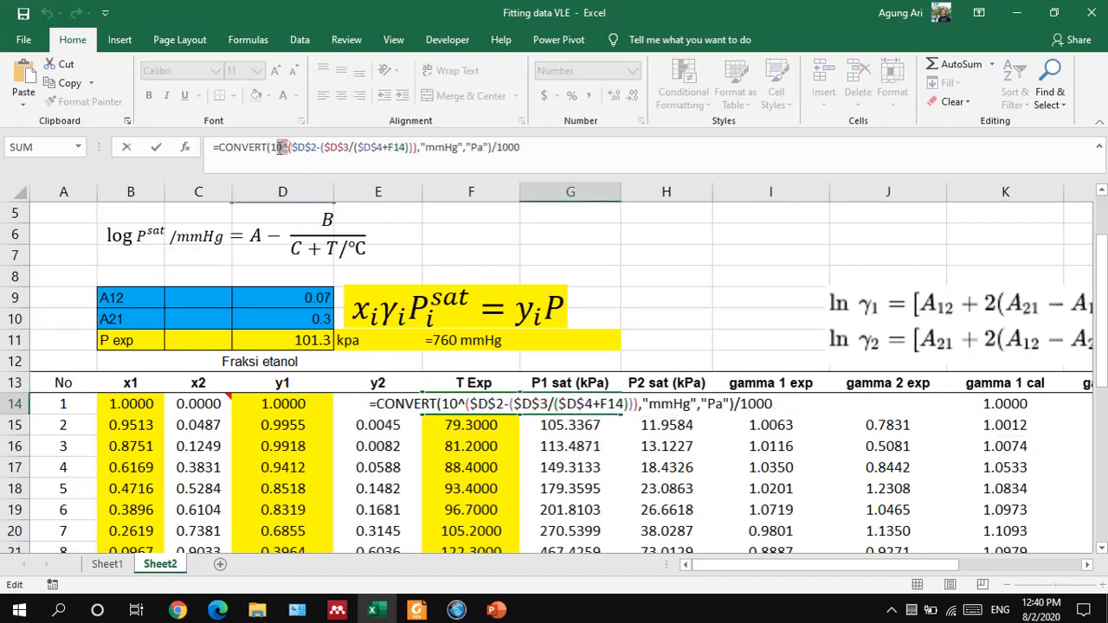
key(Return)
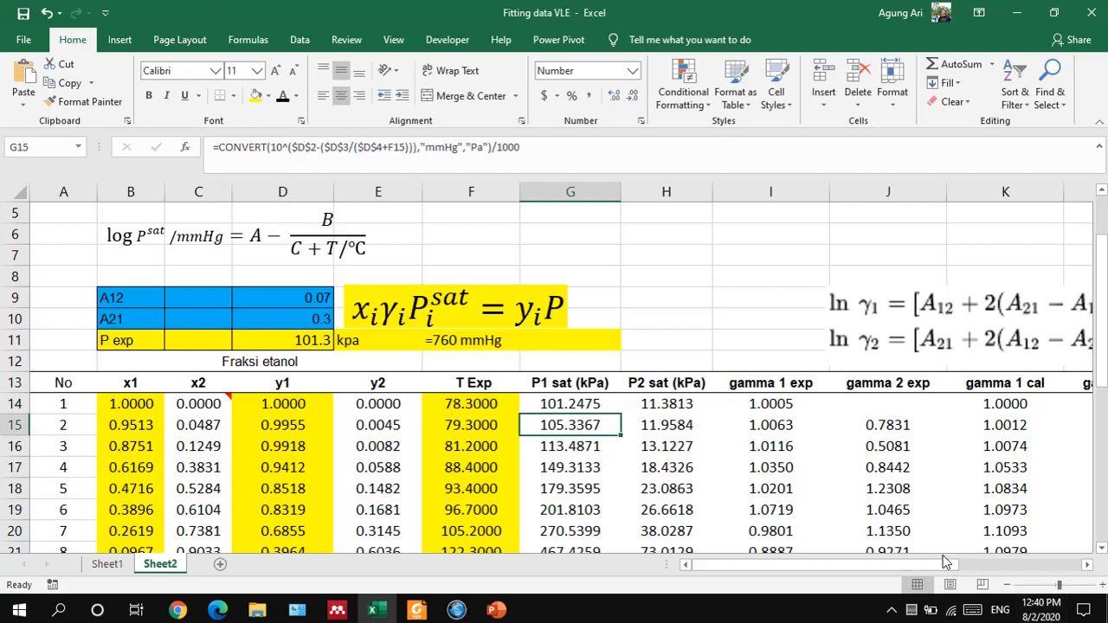
Check that the gamma 1 cal formula in K14 takes A12 and A21 from D9 and D10 and x1 from B14
drag(921, 562, 1058, 563)
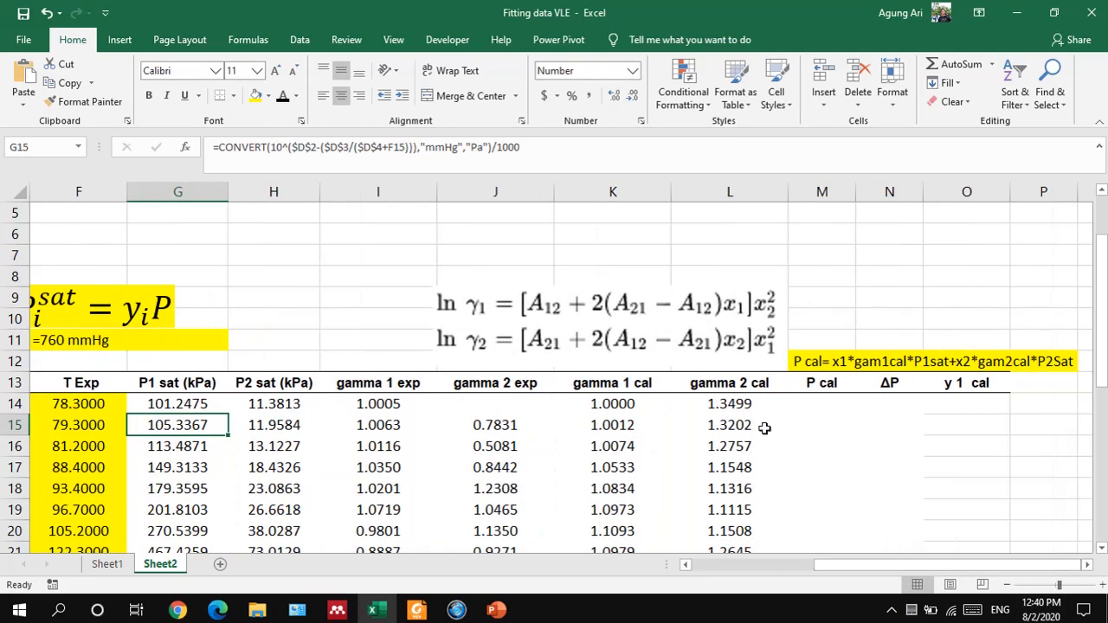
double_click(618, 405)
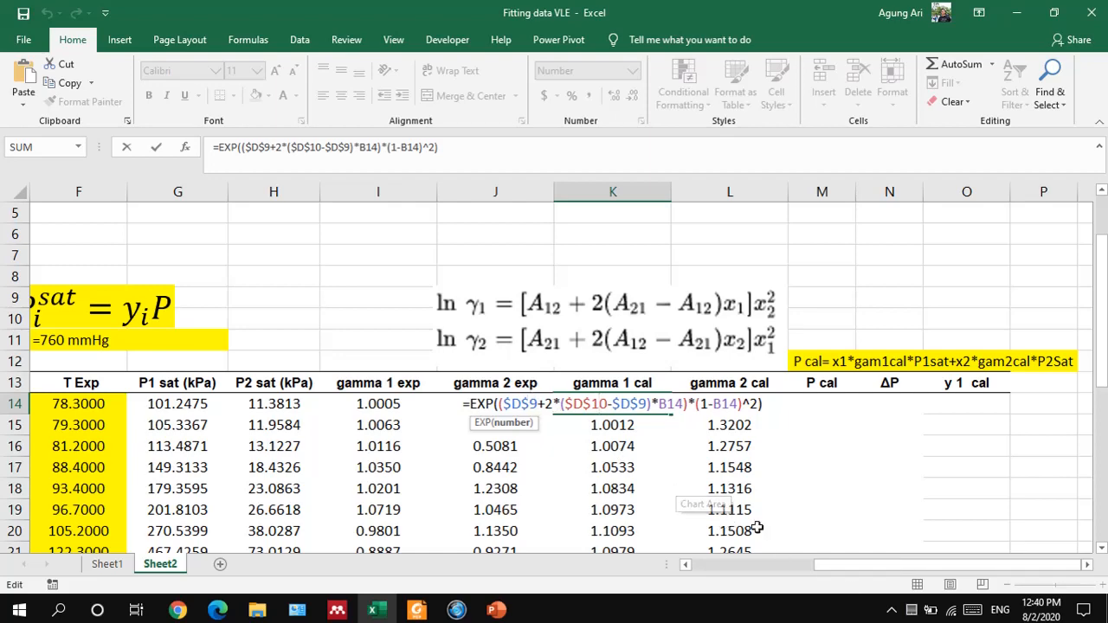
drag(840, 563, 723, 565)
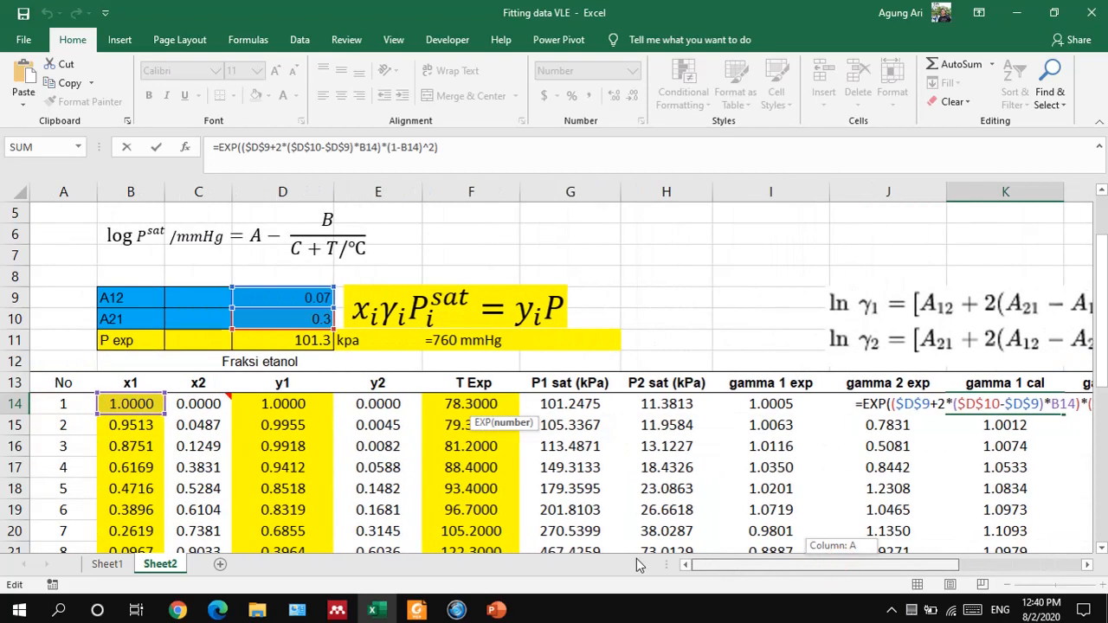
scroll(543, 413, up, 2)
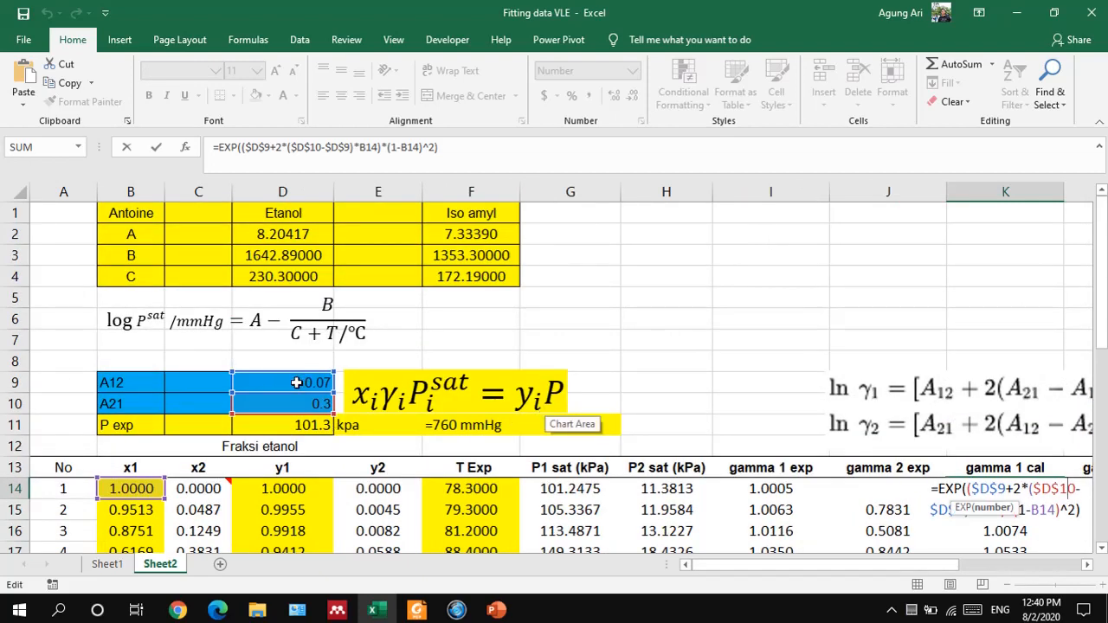
click(265, 145)
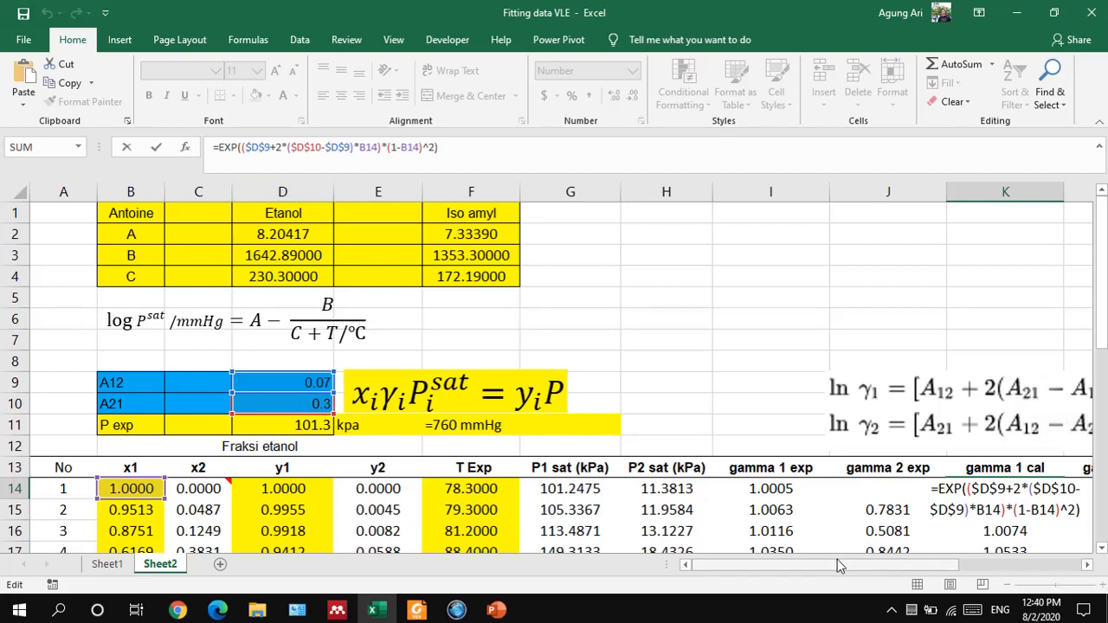
drag(844, 563, 910, 561)
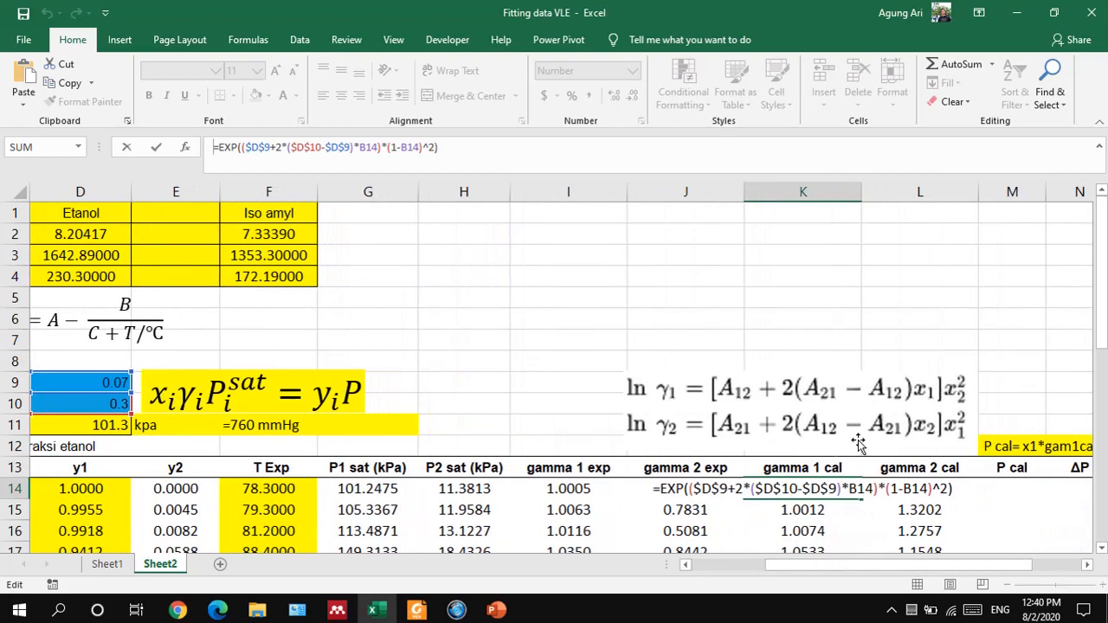
click(833, 563)
Replace 1-B14 with the x2 cell C14 in the gamma 1 cal formula in K14 and fill it down to K23
drag(928, 488, 892, 488)
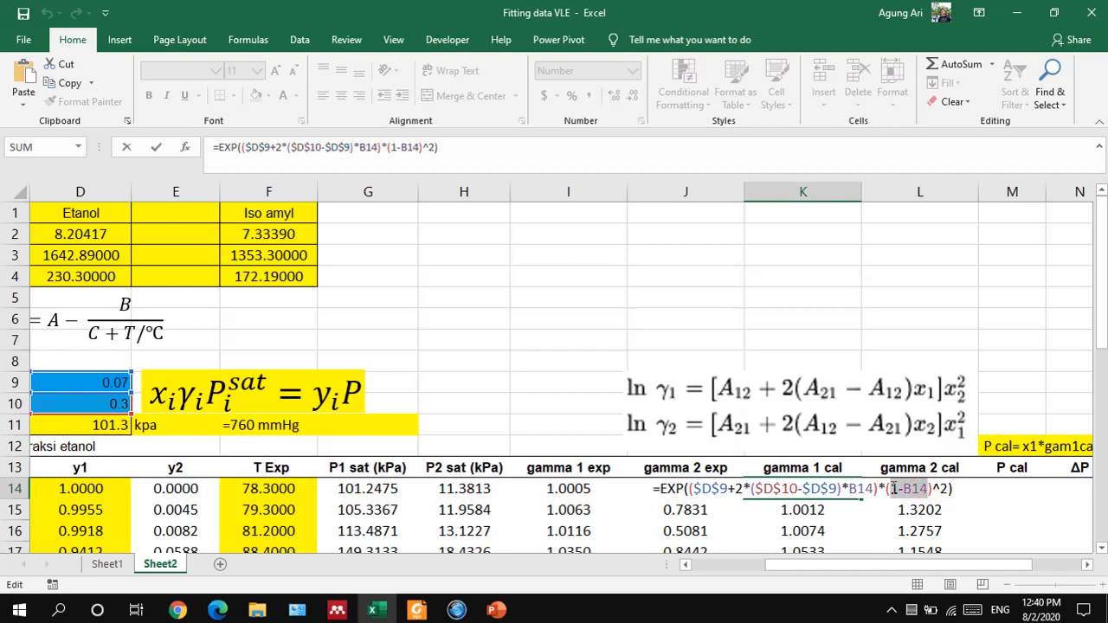
drag(765, 563, 745, 563)
click(192, 488)
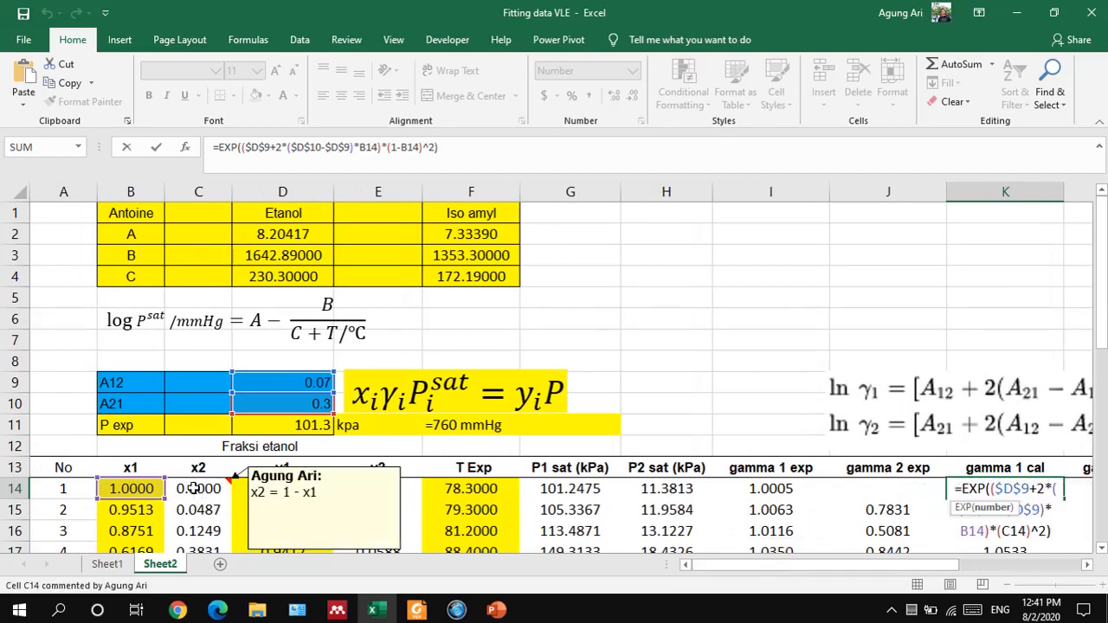
key(Return)
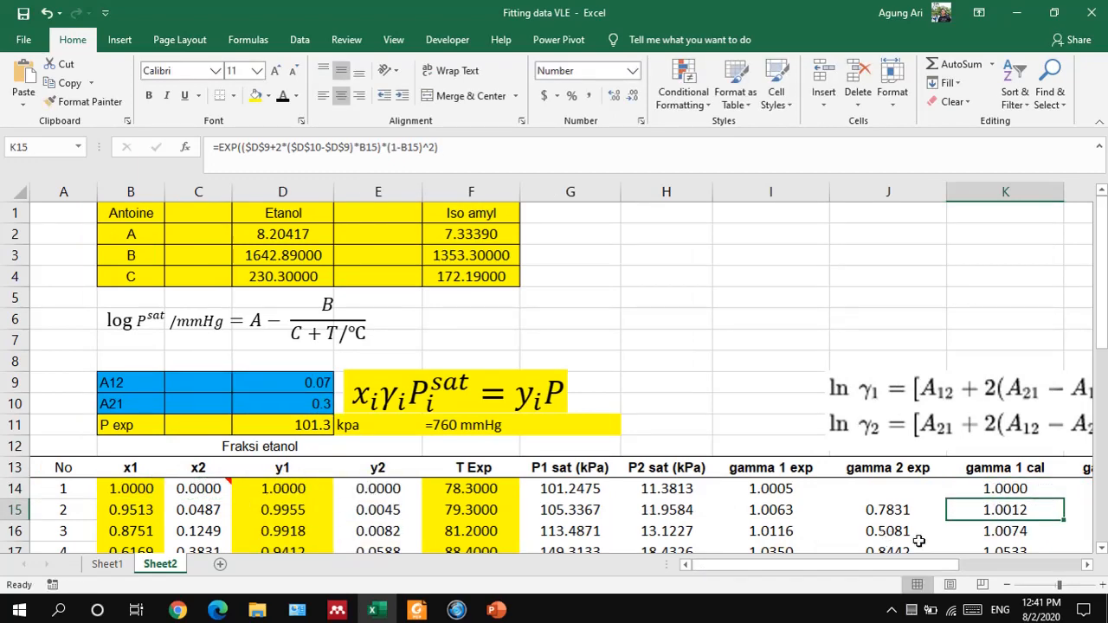
drag(895, 566, 943, 564)
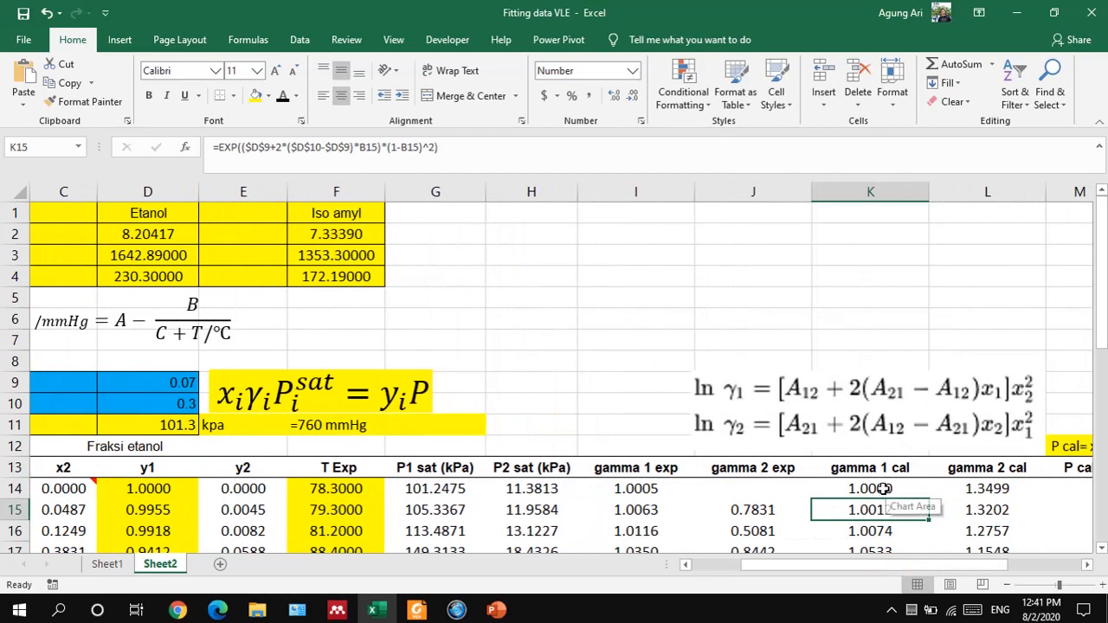
click(882, 488)
drag(929, 500, 915, 519)
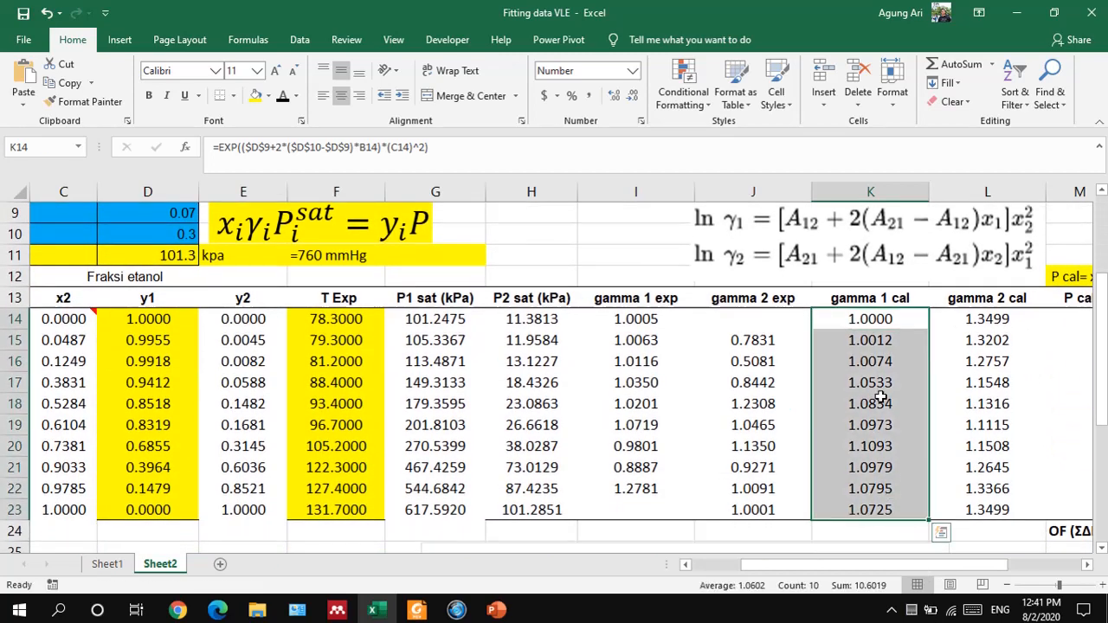
Recheck the A12, A21 and x2 references in the edited gamma 1 cal formula in K14
click(879, 319)
click(284, 149)
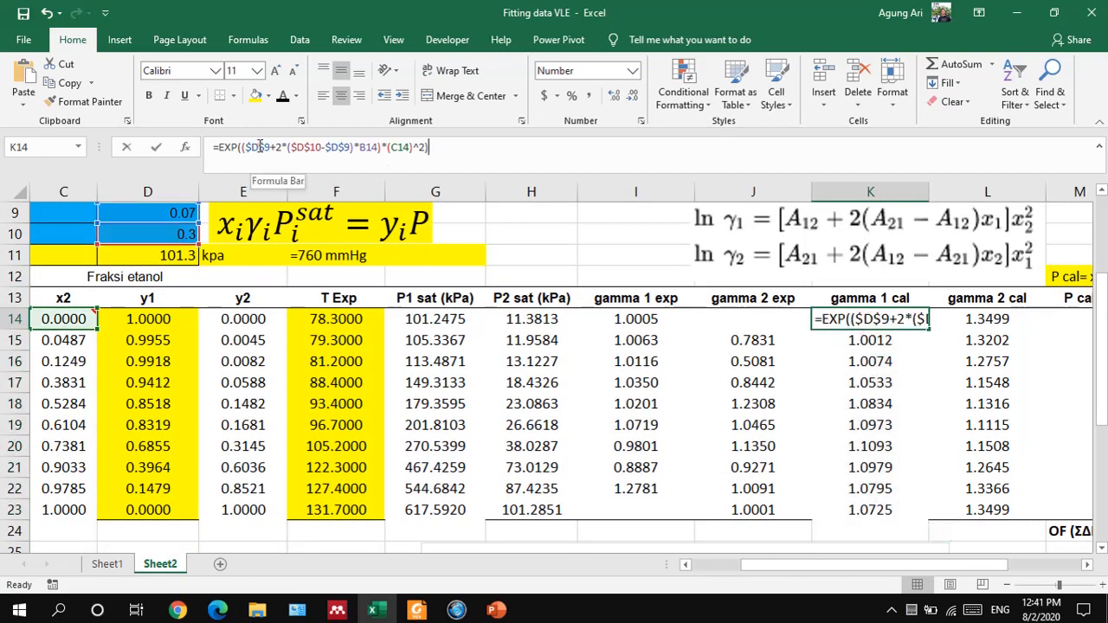
click(298, 148)
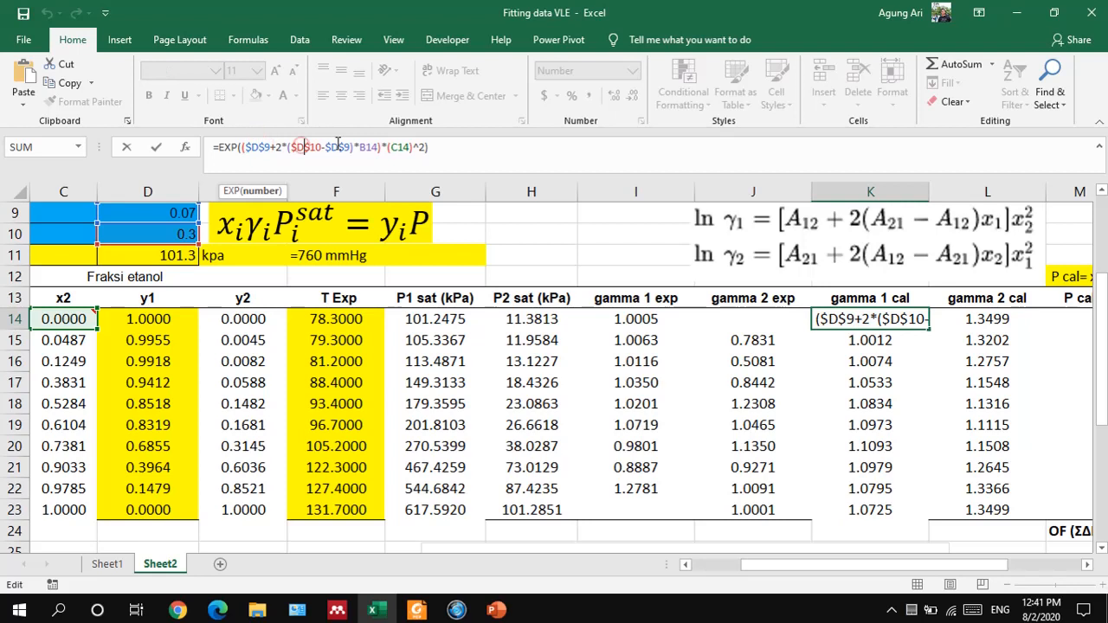
key(Return)
Check the gamma 2 cal formula in L14 term by term against the ln gamma 2 equation
click(992, 320)
double_click(992, 320)
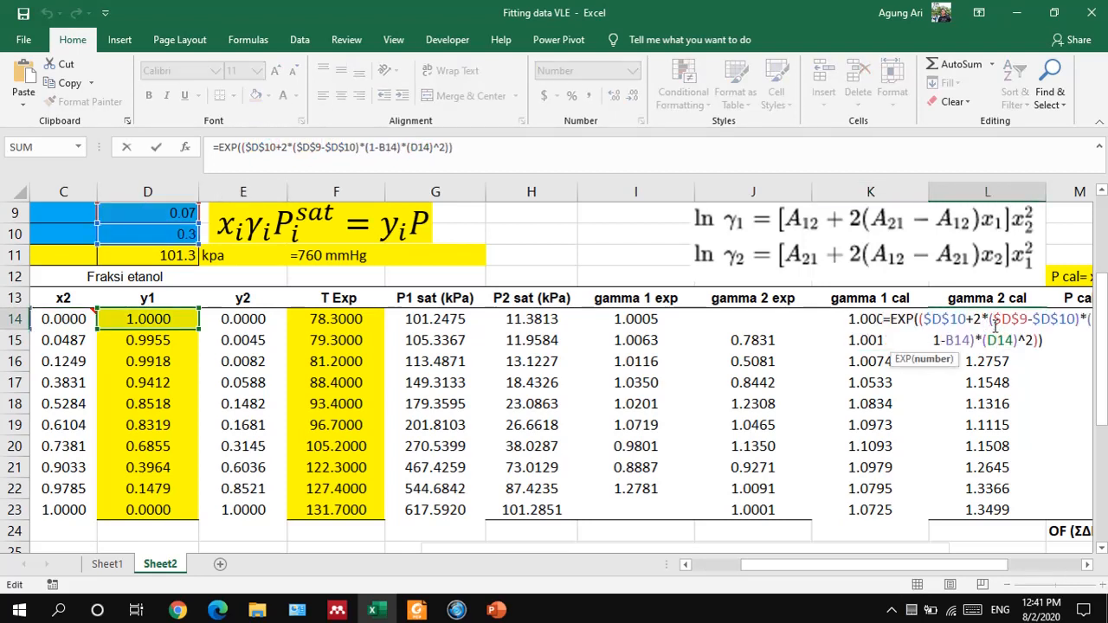
key(Return)
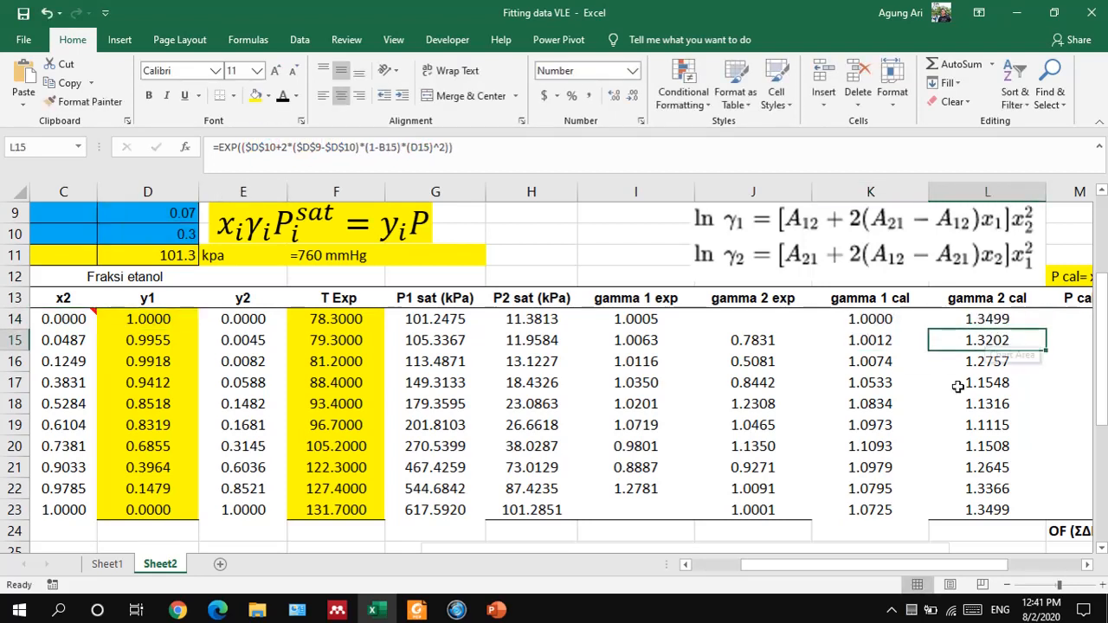
click(993, 320)
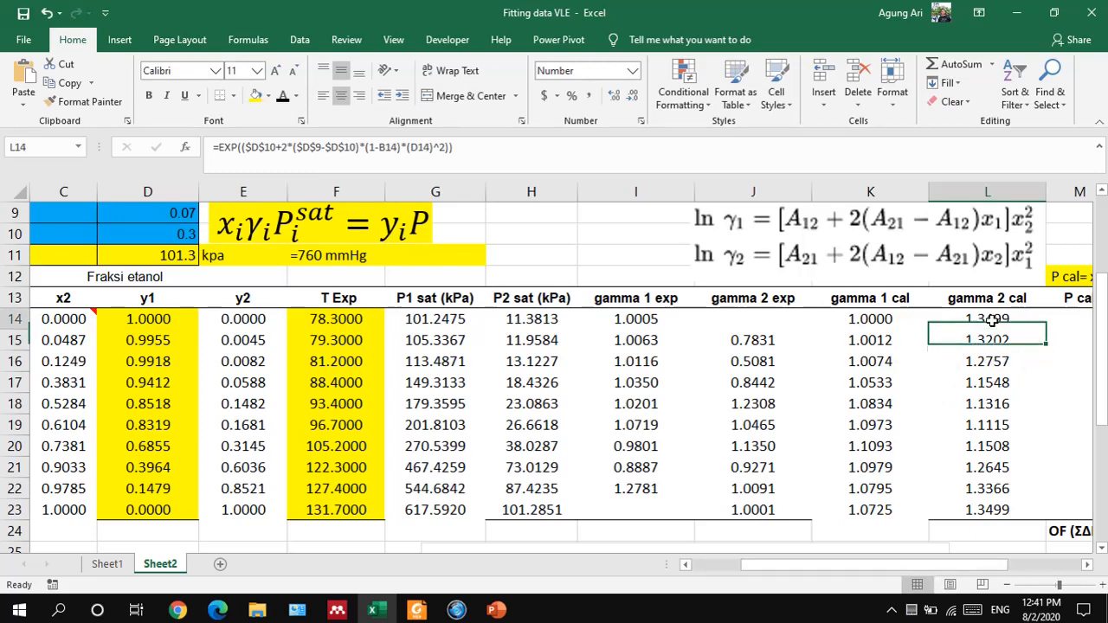
double_click(993, 320)
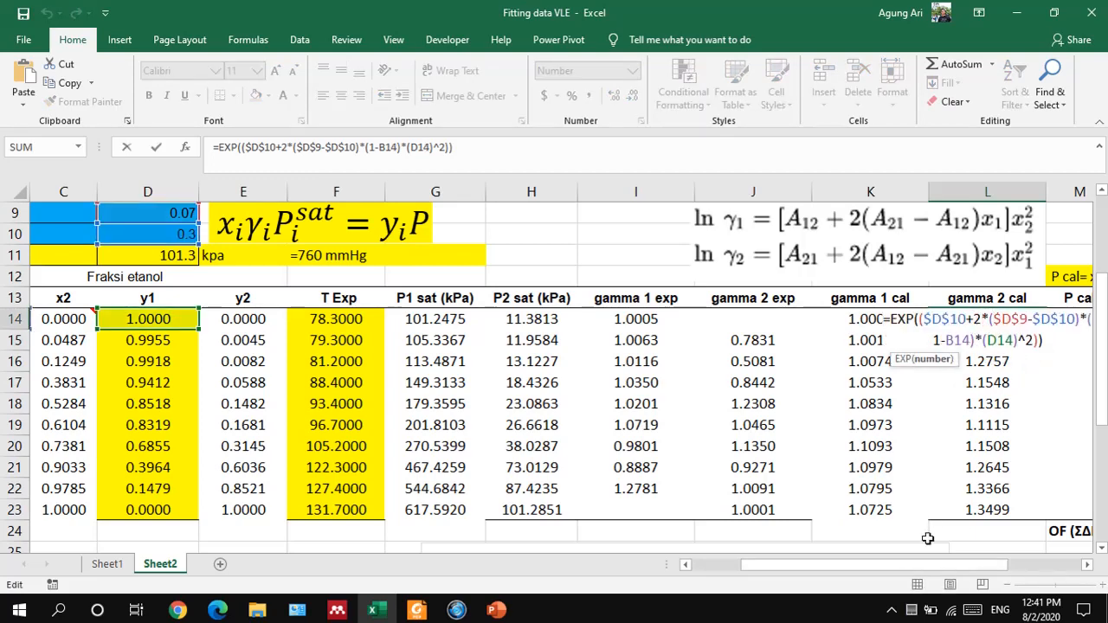
drag(925, 564, 983, 557)
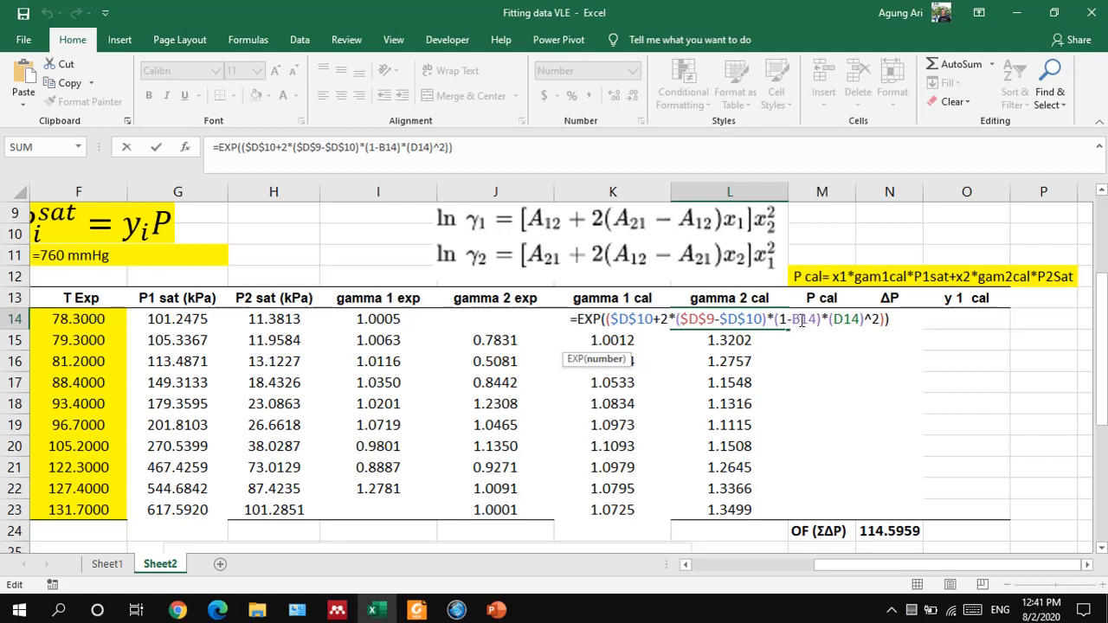
key(Return)
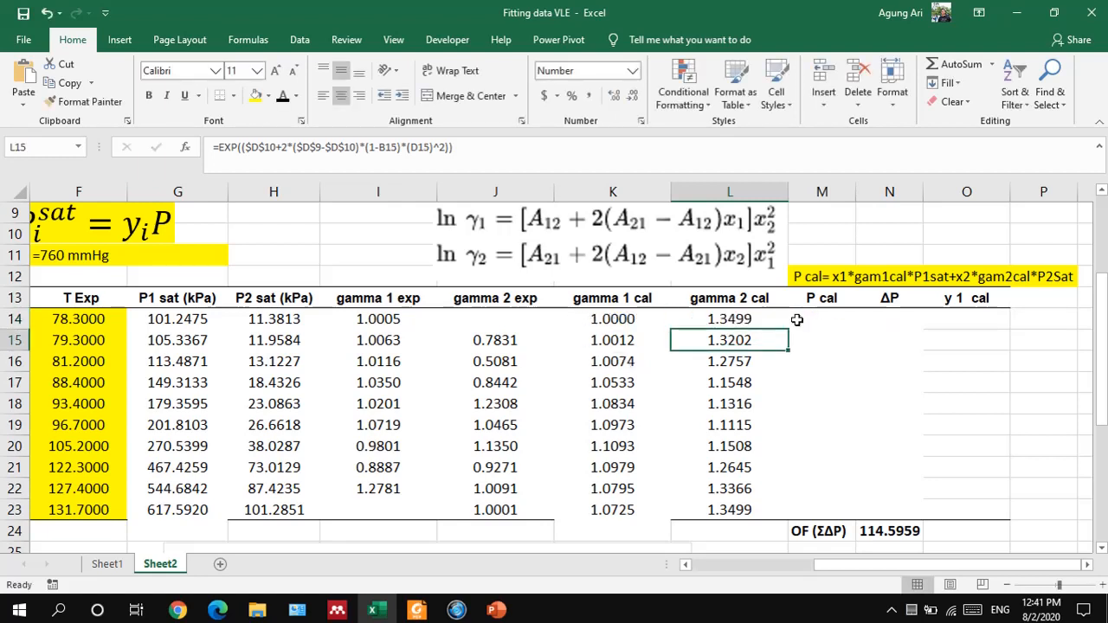
Fill the gamma 2 cal formula from L14 down to L23
click(784, 324)
drag(785, 327, 769, 512)
click(606, 528)
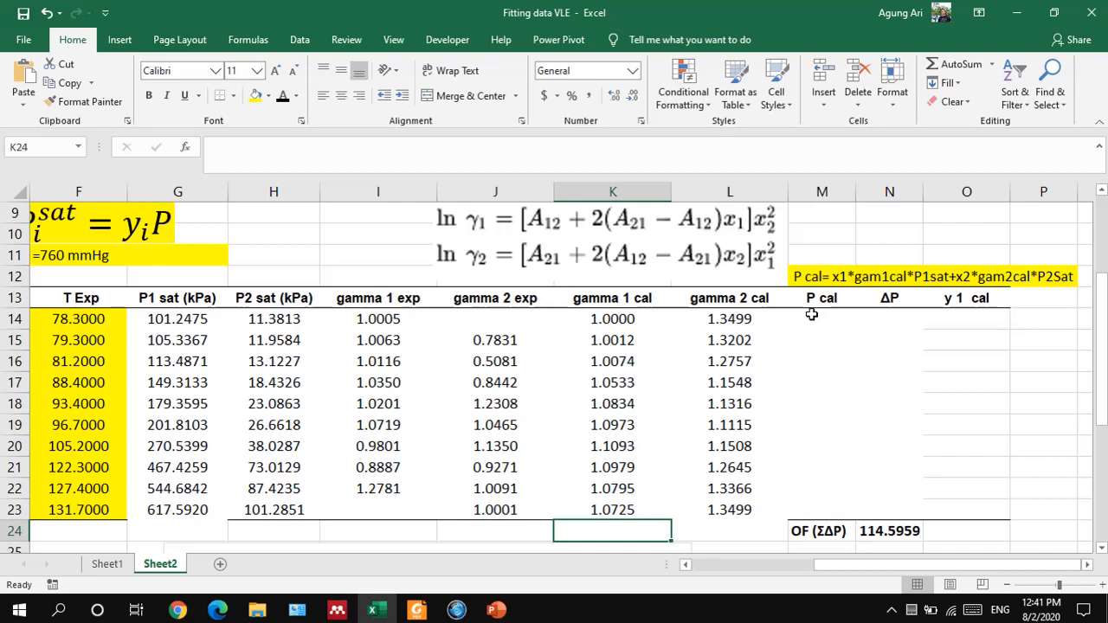
Check the P cal formula in M14 and reveal the P cal results in M14:M23 by making their font black
click(826, 323)
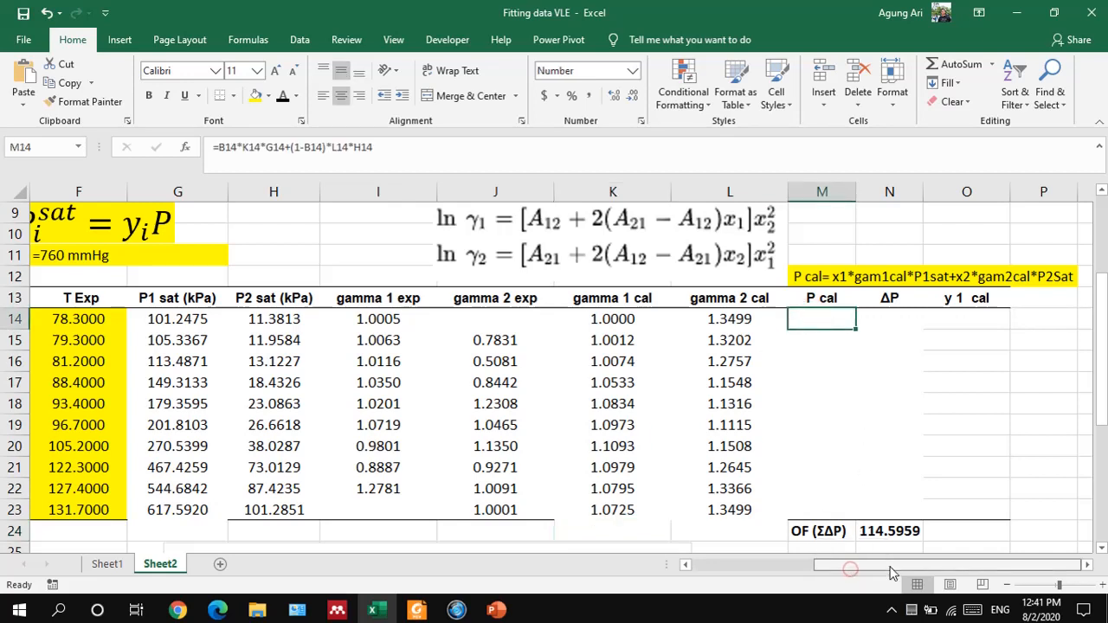
double_click(808, 322)
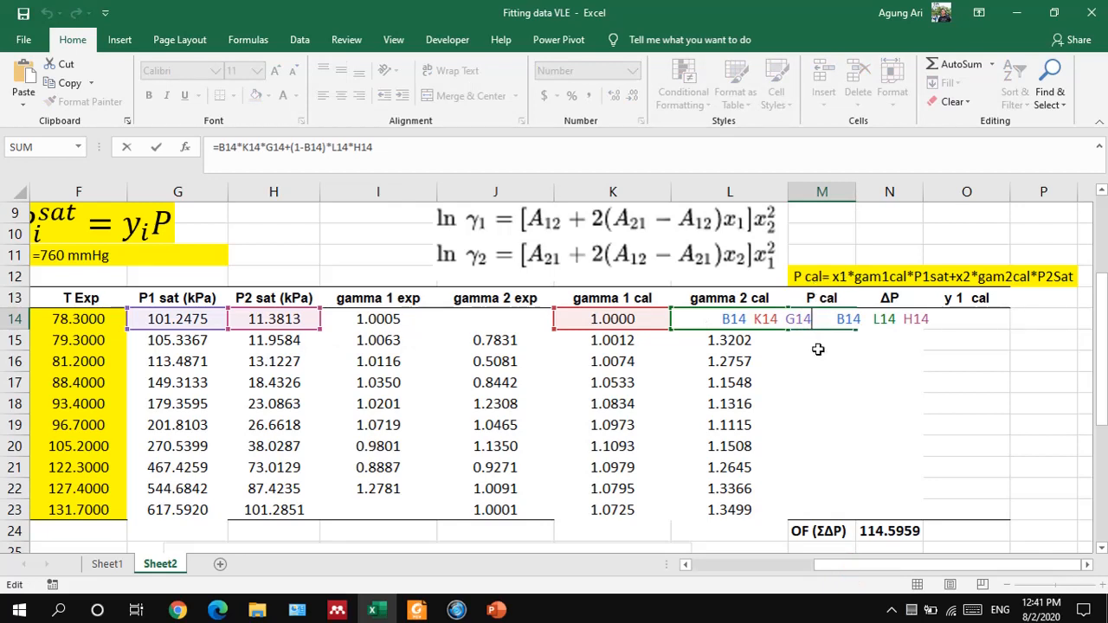
key(Escape)
drag(815, 322, 818, 511)
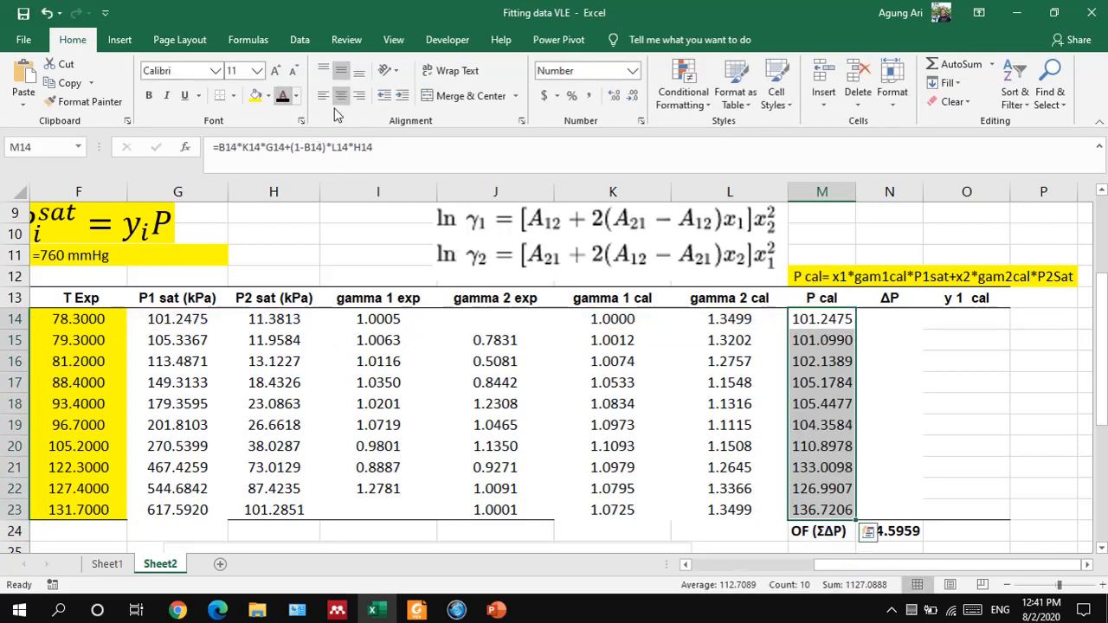
Recheck the references in the P cal formula in M14 and fill it down to M23
double_click(832, 318)
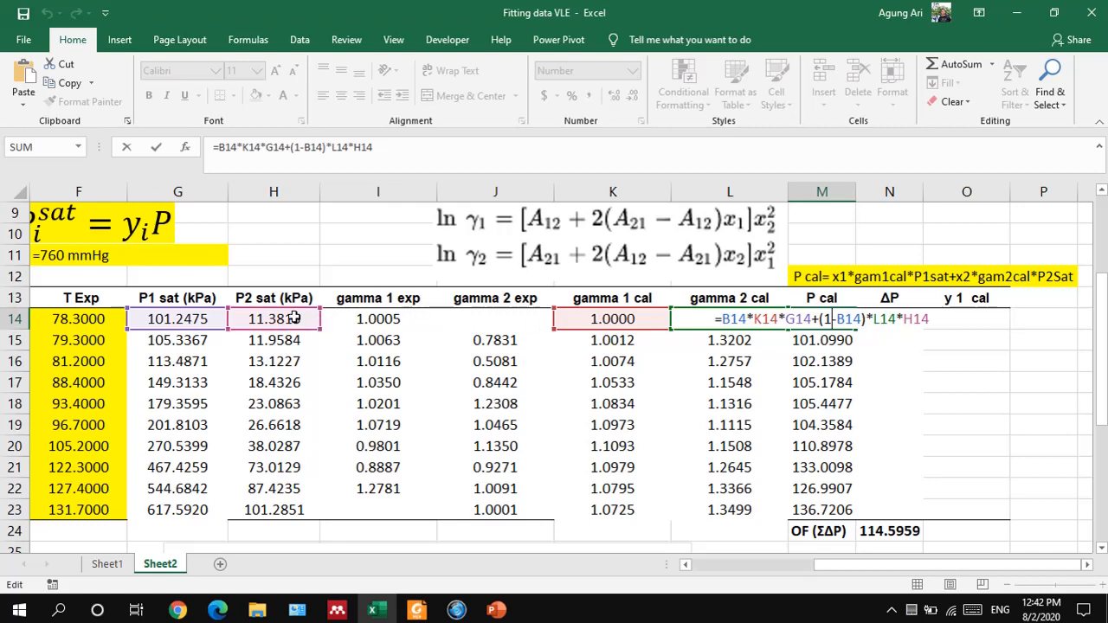
key(Return)
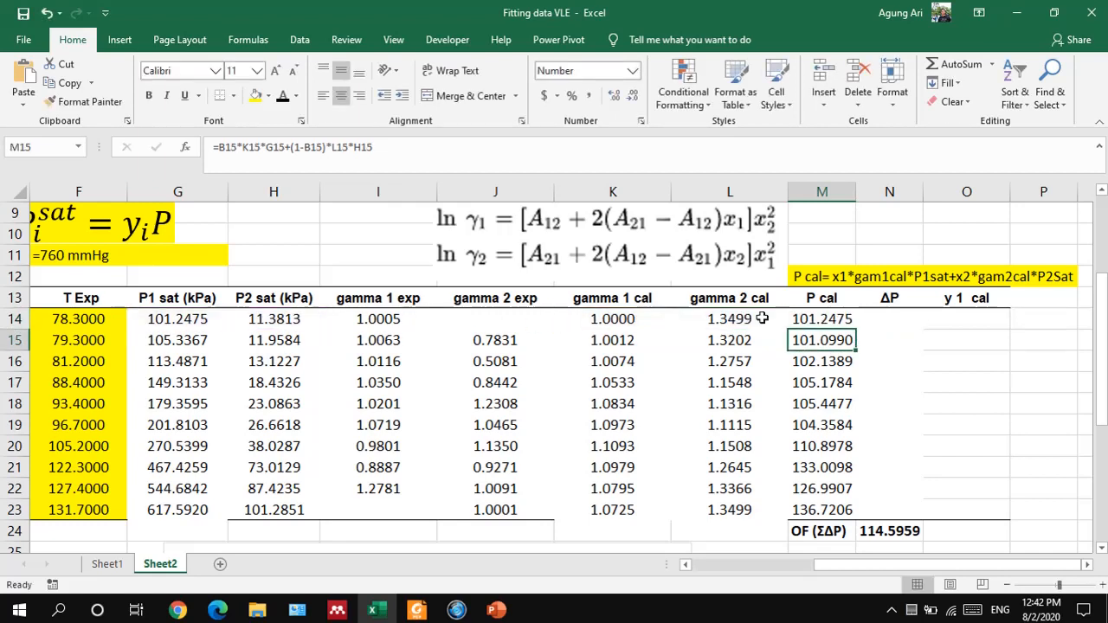
click(818, 318)
drag(857, 323, 863, 517)
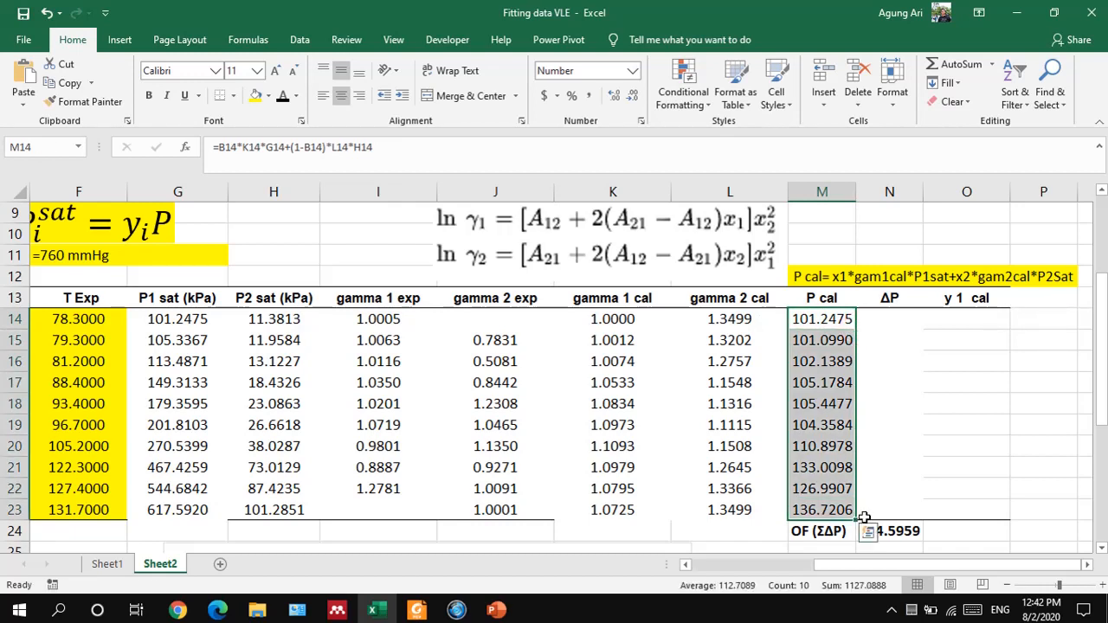
Check the ΔP formula in N14 and reveal the ΔP results in N14:N23 by making their font black
click(884, 316)
double_click(884, 316)
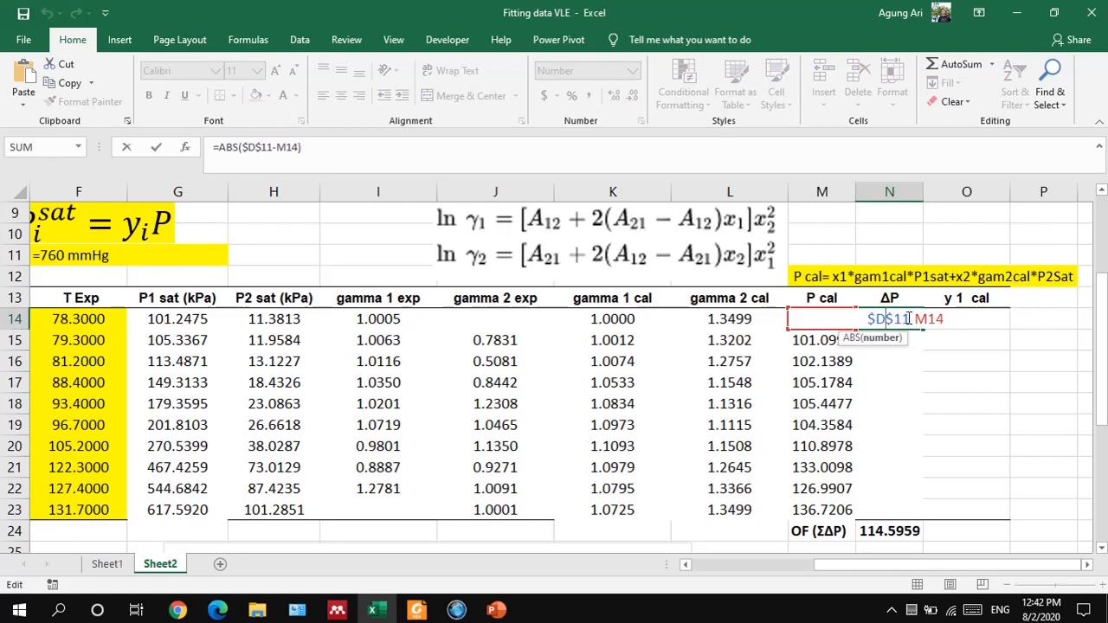
key(Return)
click(889, 319)
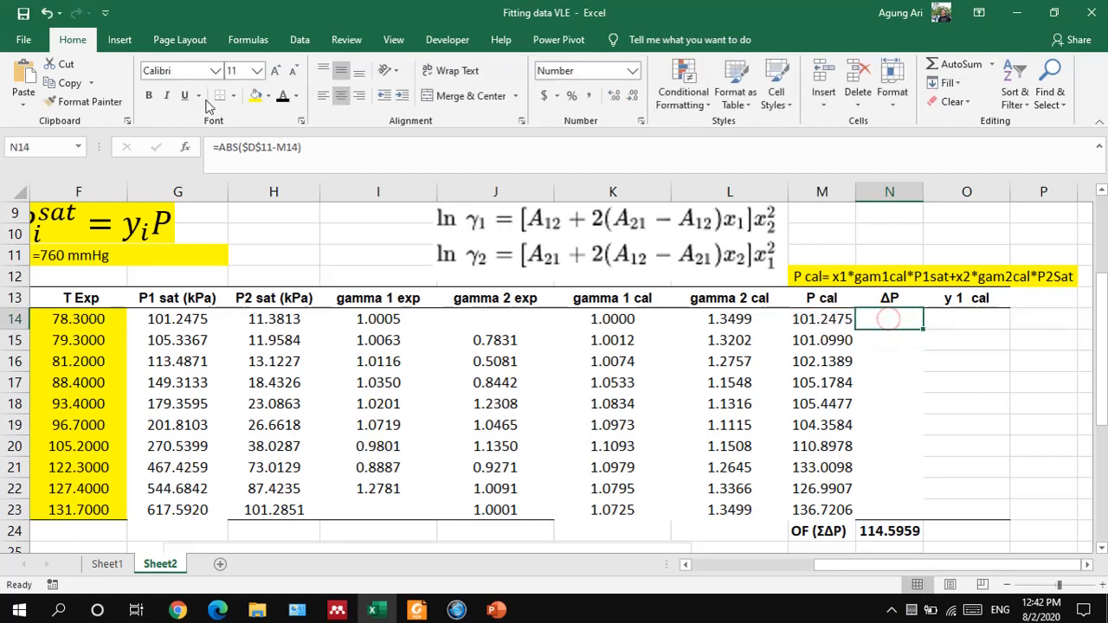
drag(878, 316, 882, 509)
click(283, 97)
click(889, 321)
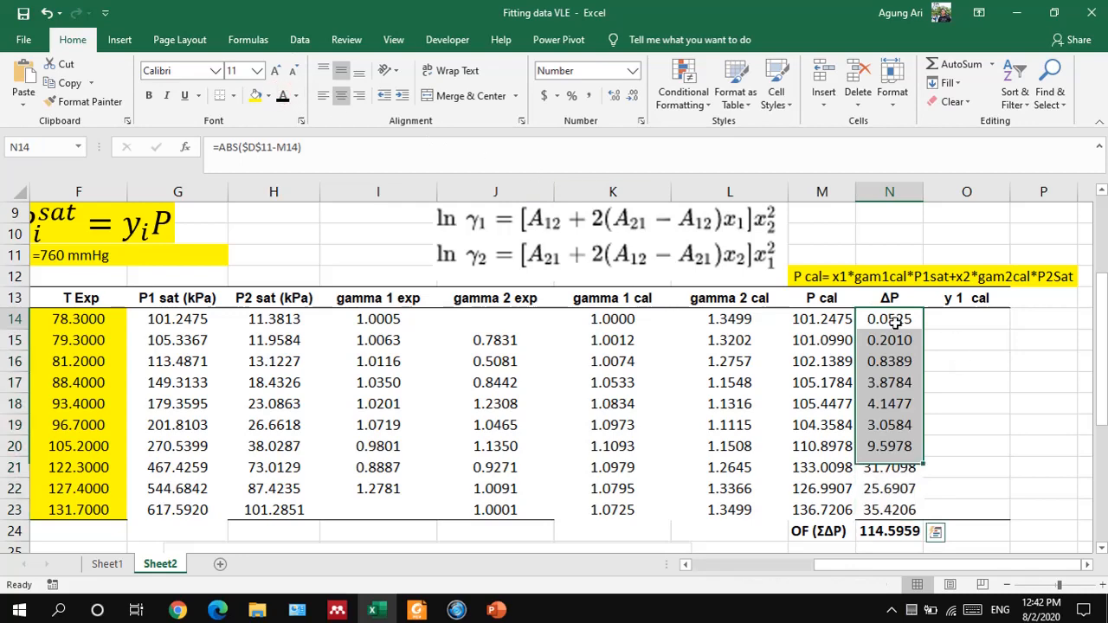
Inspect how the ΔP formula in N14 references the P exp cell D11 and the P cal cell M14
double_click(887, 320)
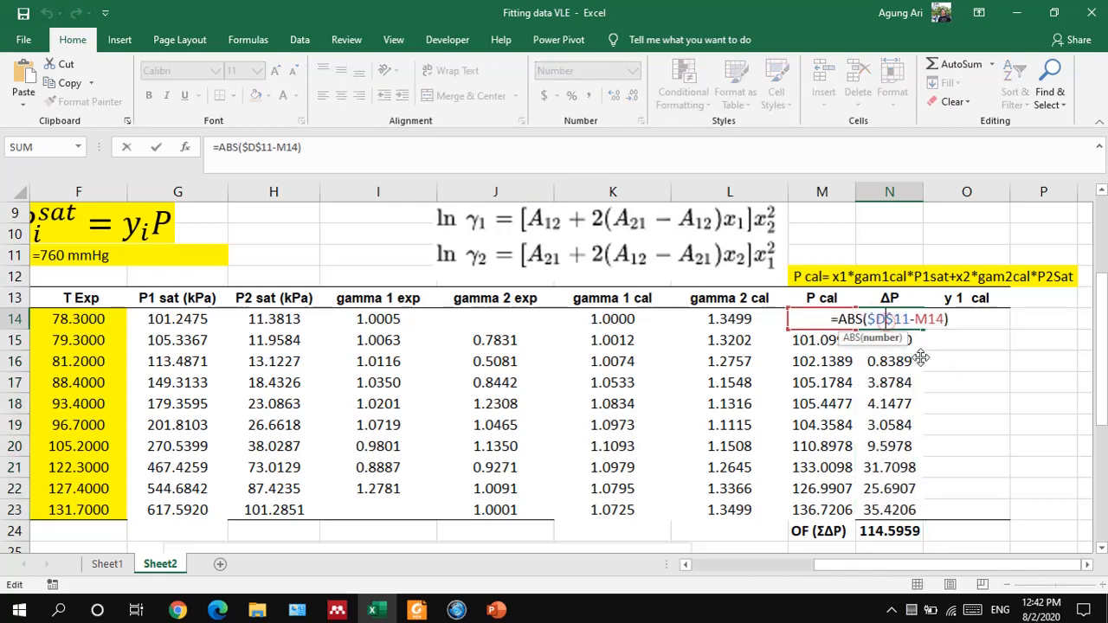
drag(887, 570, 842, 572)
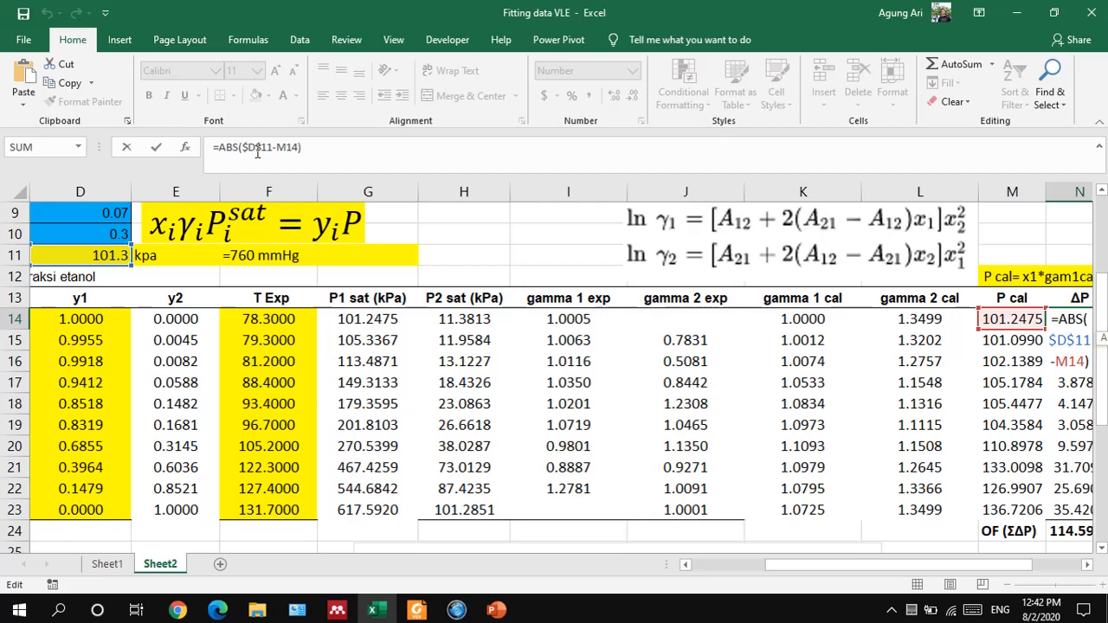
key(Return)
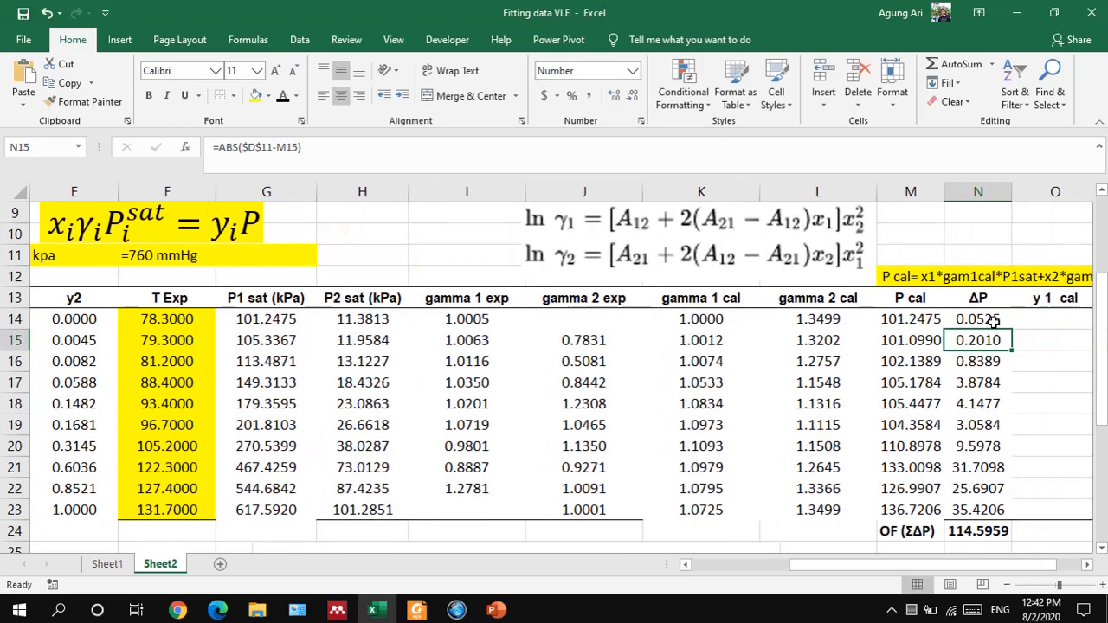
Check the objective function formula in N24 and the ΔP range N14:N23 that it sums
click(977, 533)
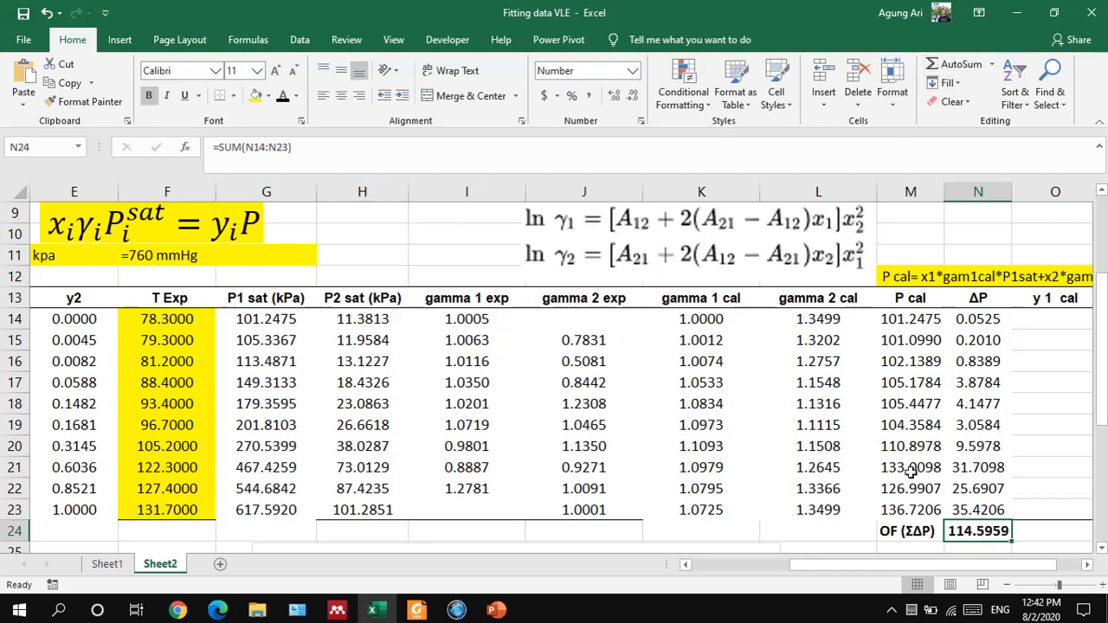
double_click(978, 530)
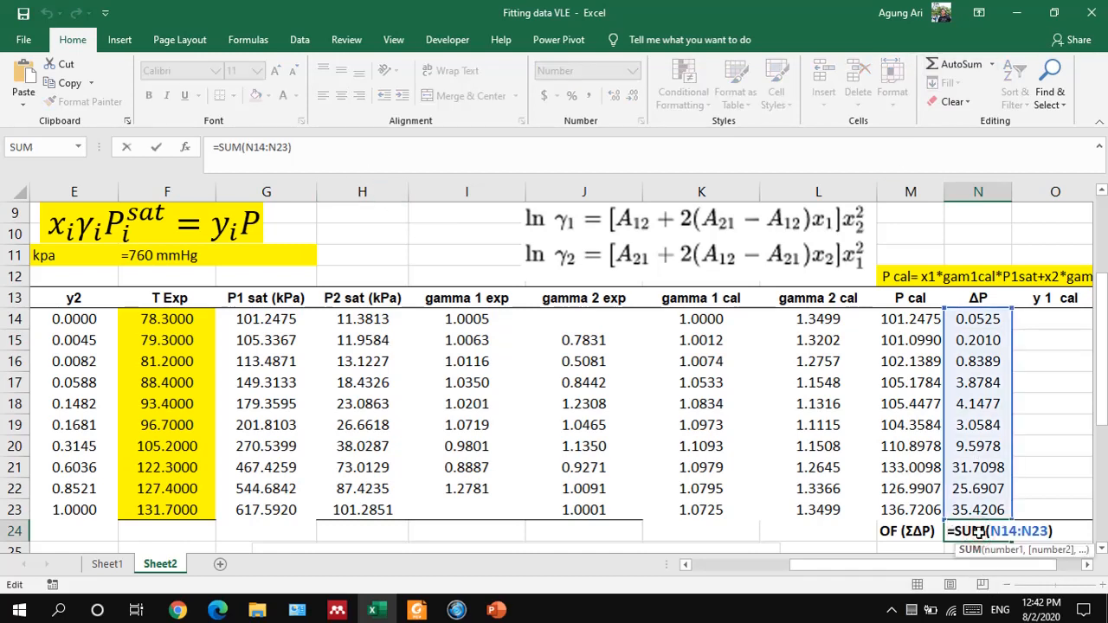
key(Return)
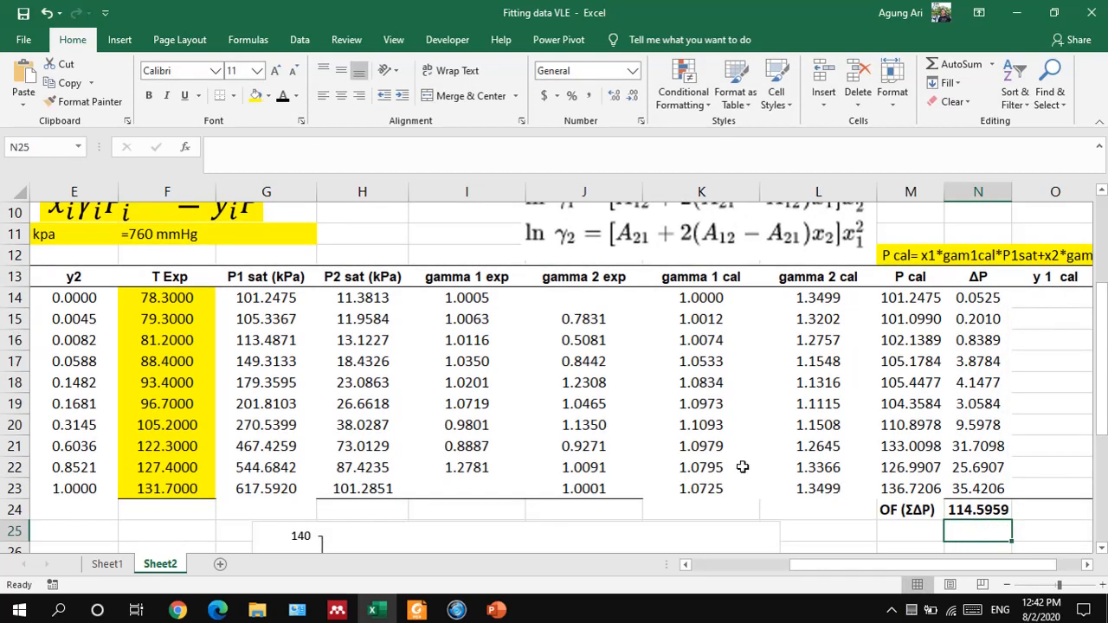
scroll(744, 472, up, 1)
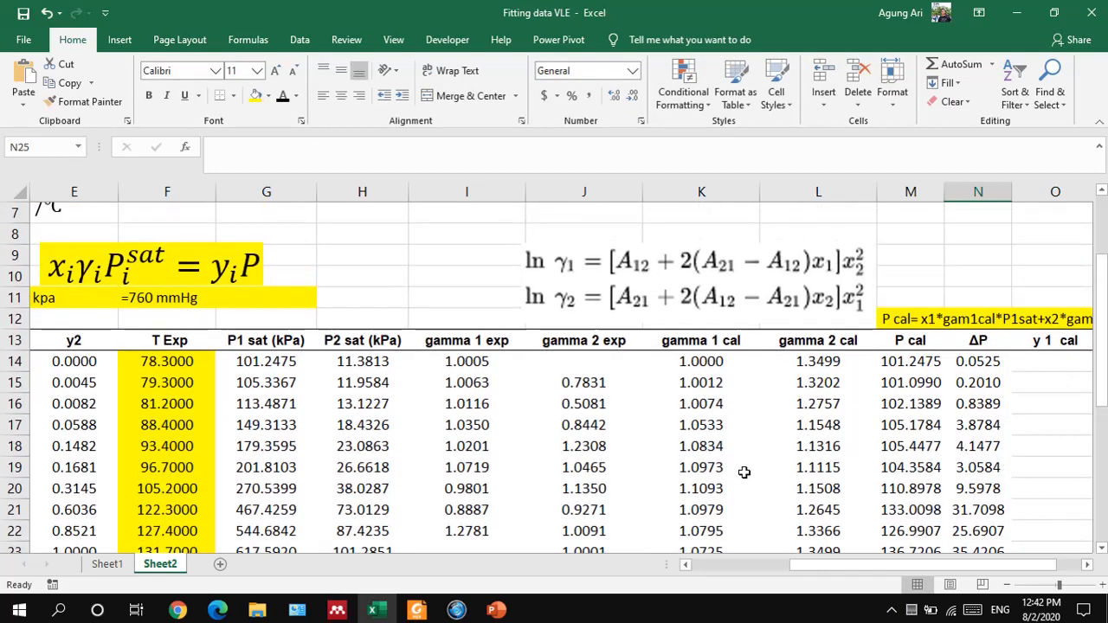
scroll(743, 471, down, 1)
drag(977, 303, 977, 490)
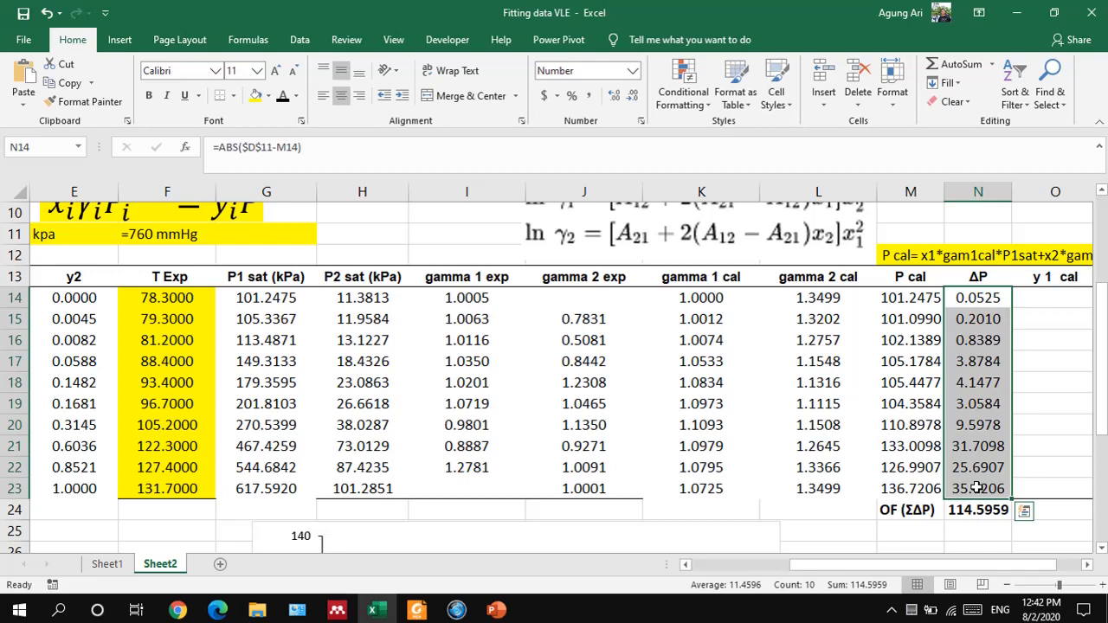
Review the ΔP column together with the A12 and A21 parameters and the activity coefficient equations
scroll(977, 491, up, 1)
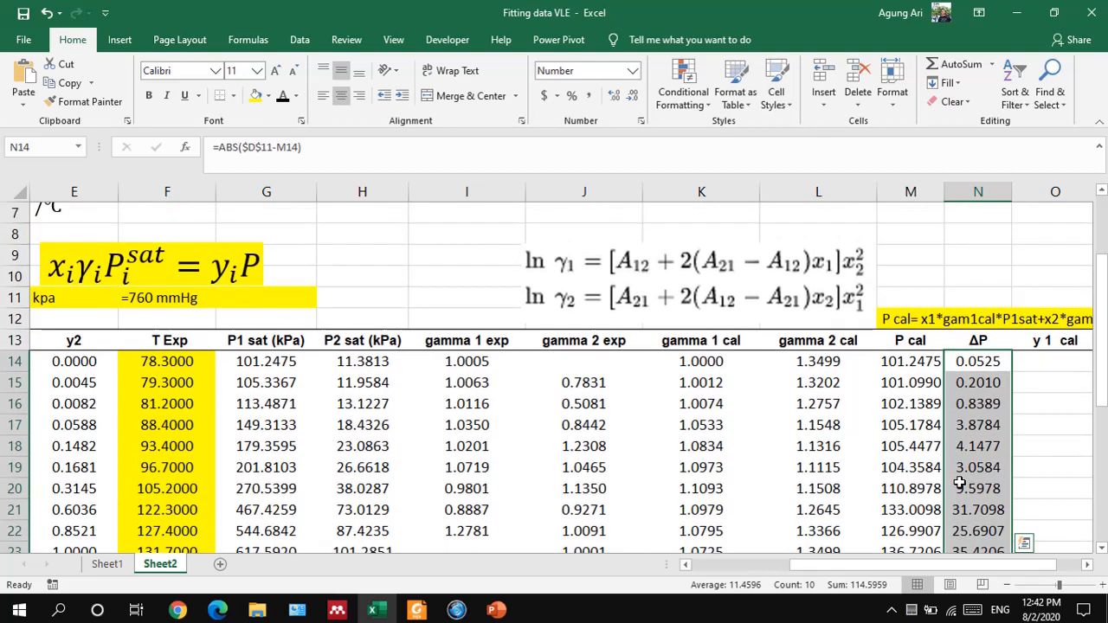
scroll(878, 567, left, 5)
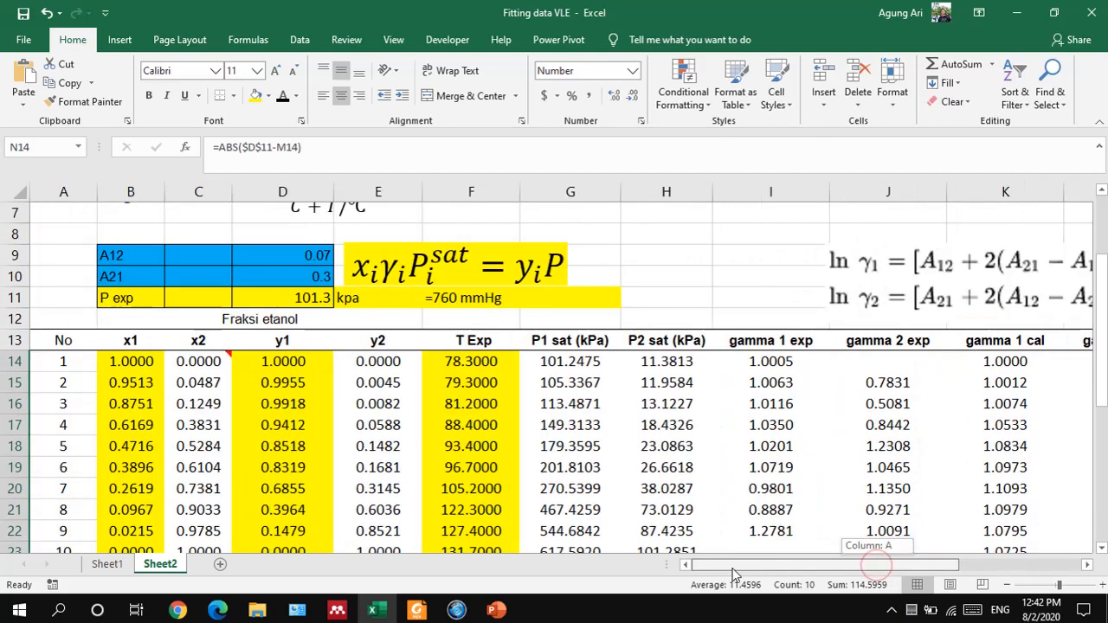
scroll(875, 558, right, 4)
click(952, 216)
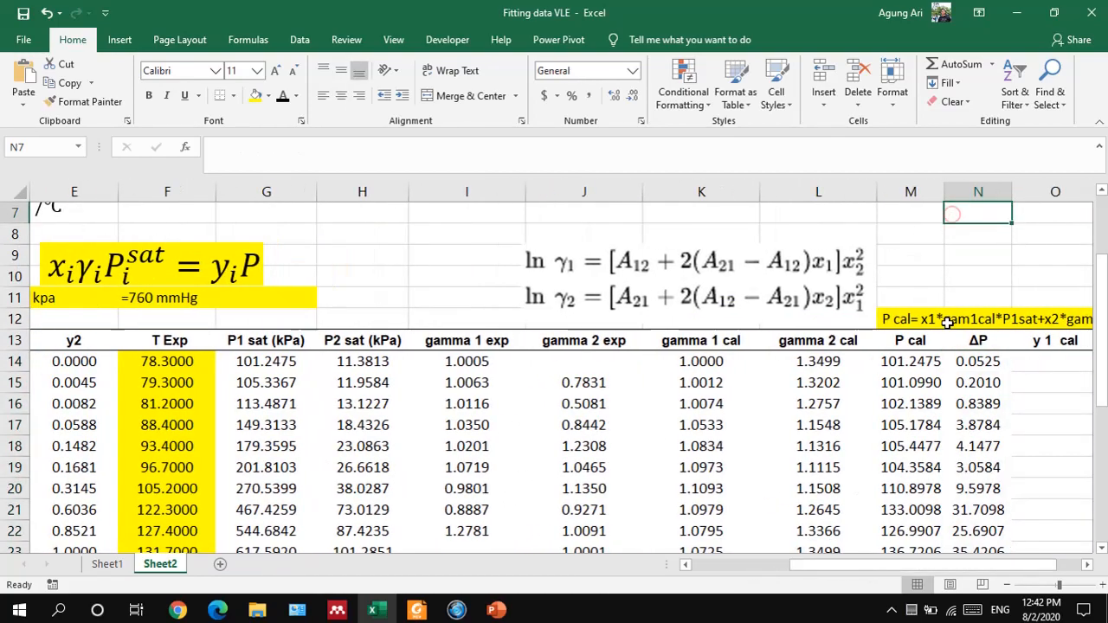
scroll(947, 324, down, 2)
scroll(865, 322, up, 2)
scroll(875, 338, down, 1)
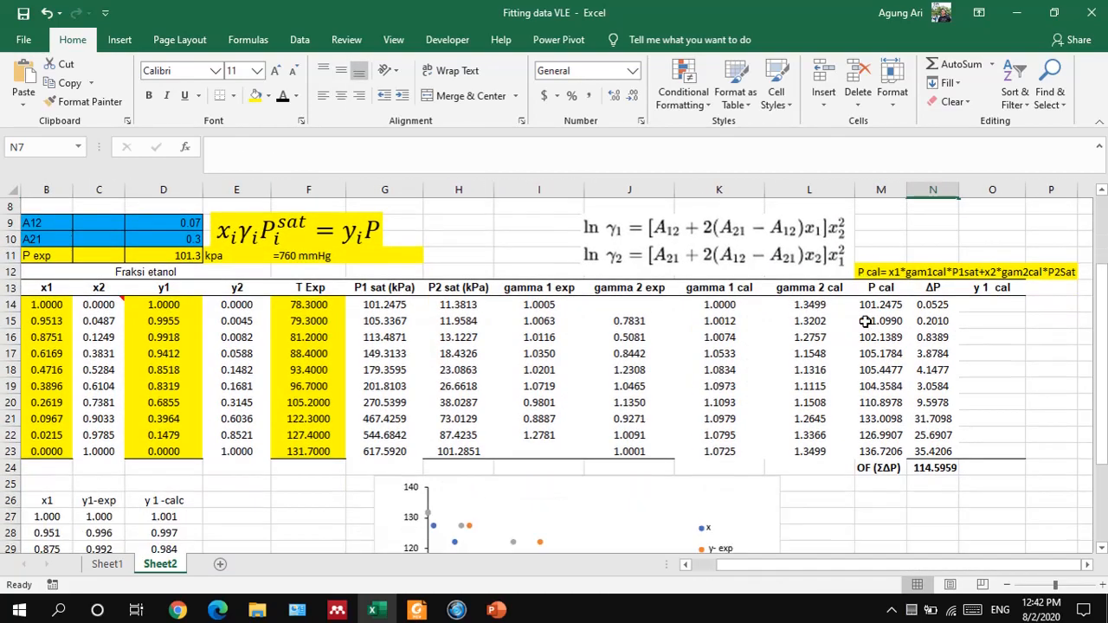
Select the objective function cell N24 and check that the Solver Add-in is enabled among the Excel add-ins
click(931, 468)
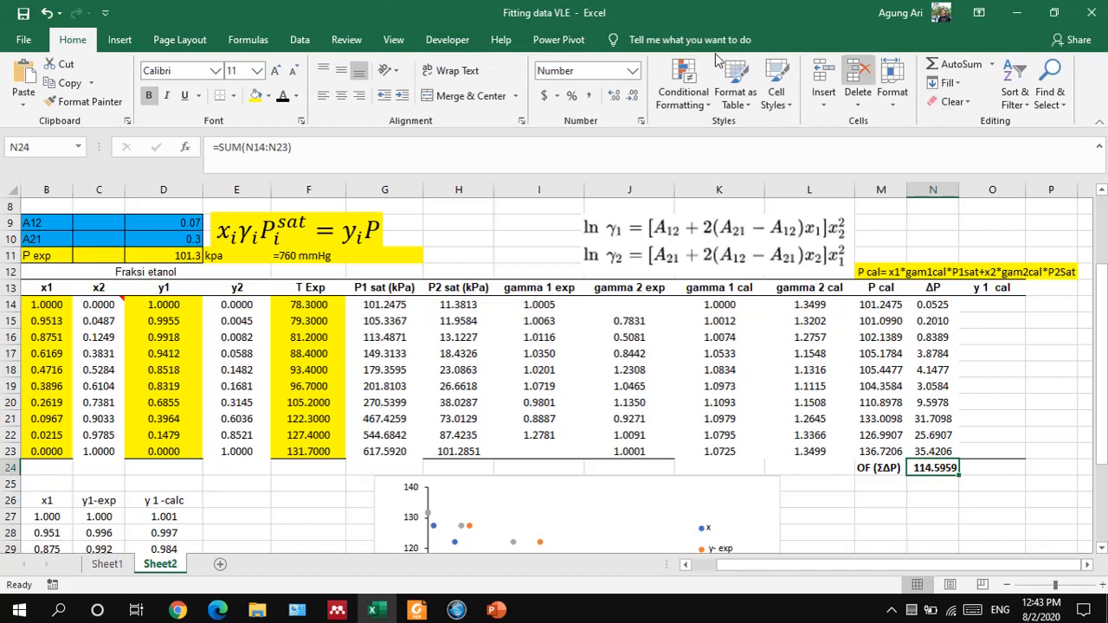
click(300, 40)
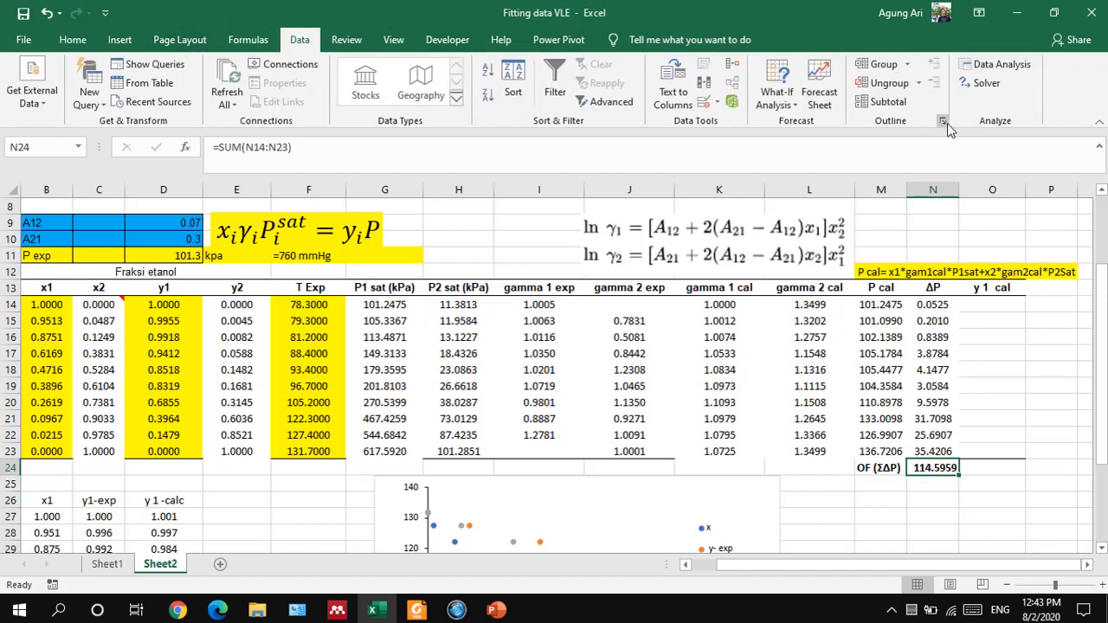
click(23, 40)
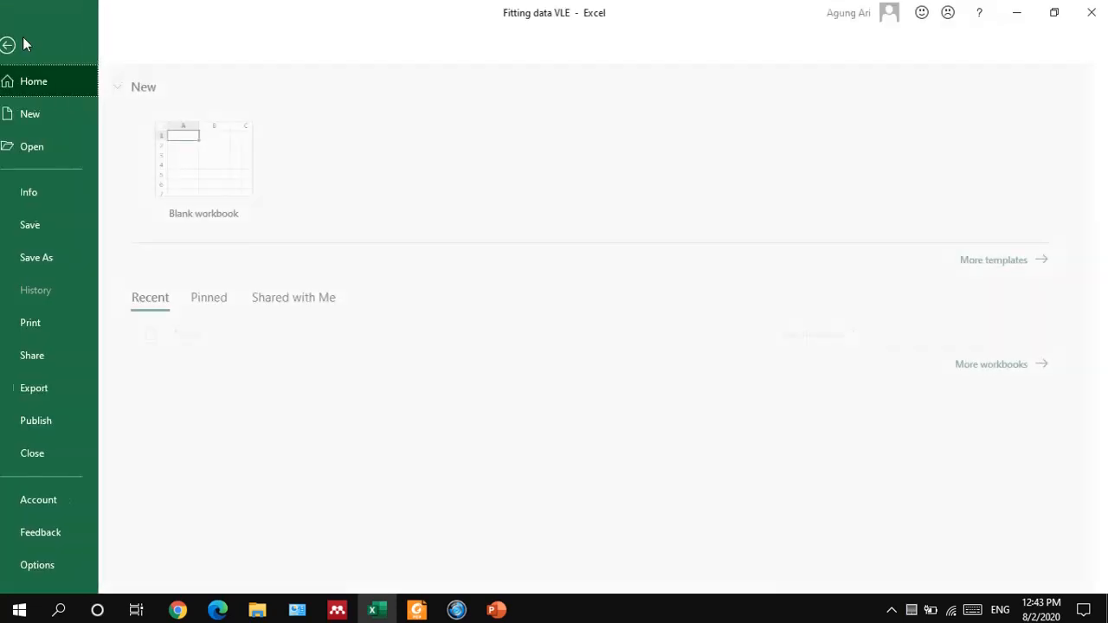
click(49, 567)
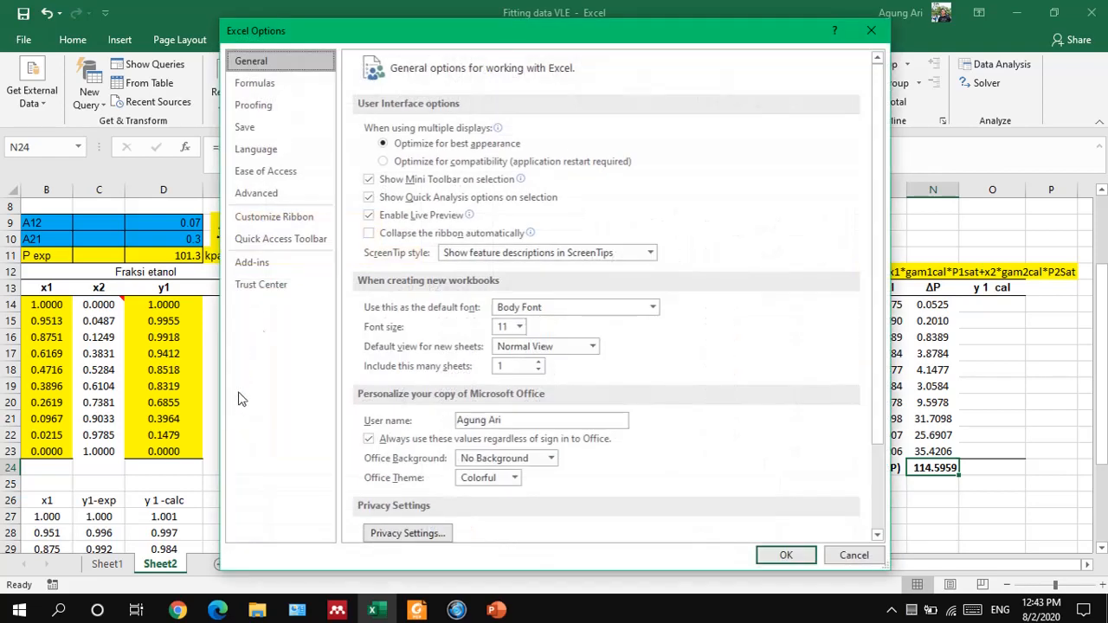
click(273, 263)
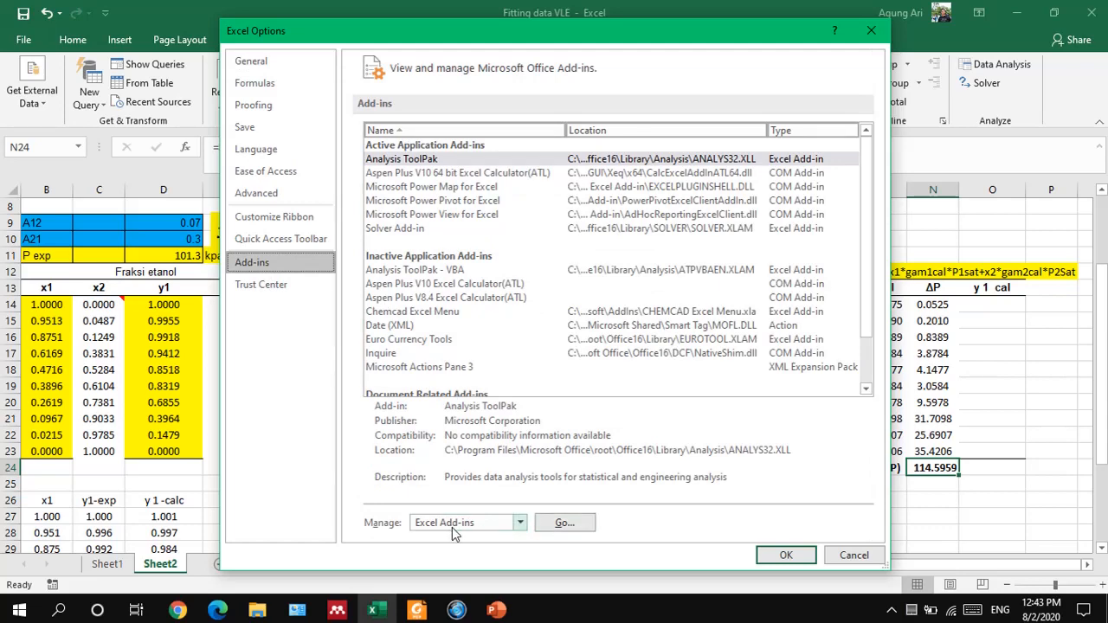
click(561, 524)
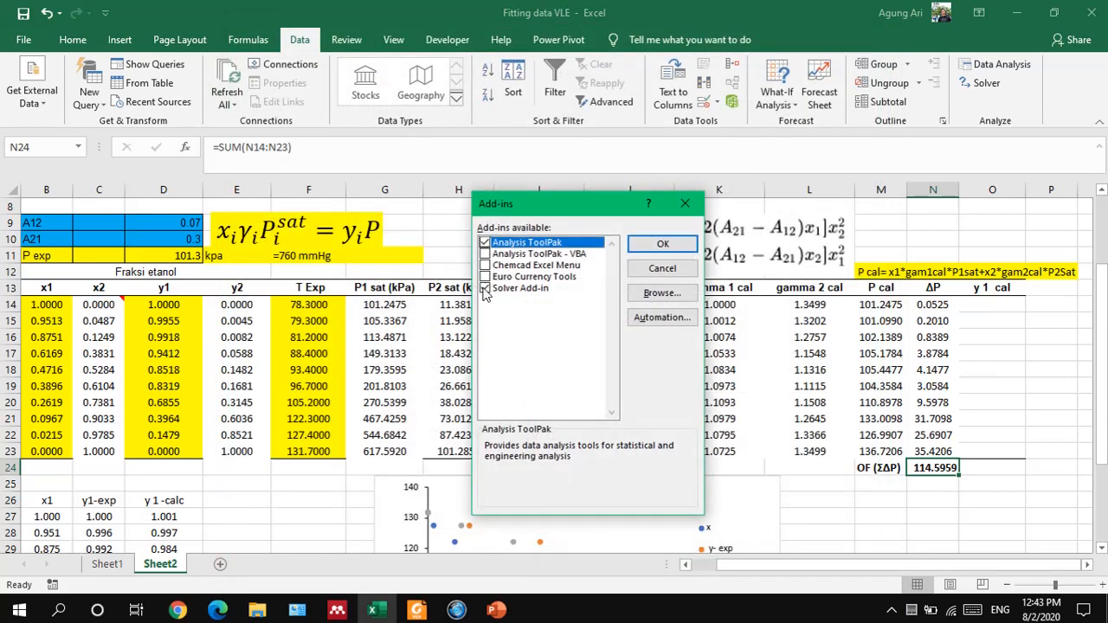
click(658, 246)
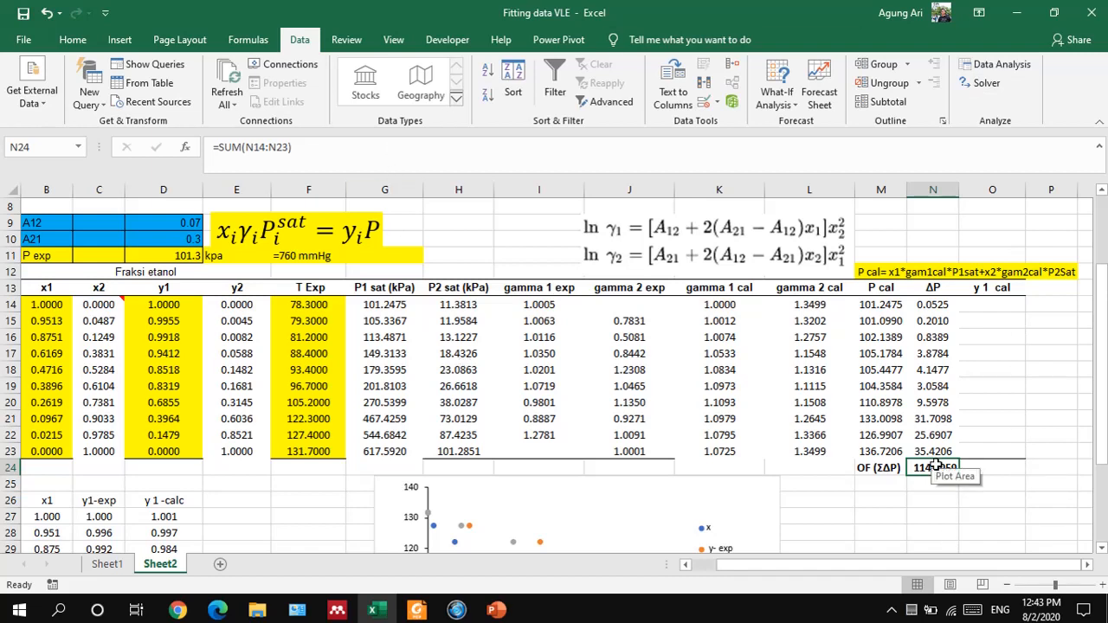
Open Solver and set it to minimize the objective
click(981, 83)
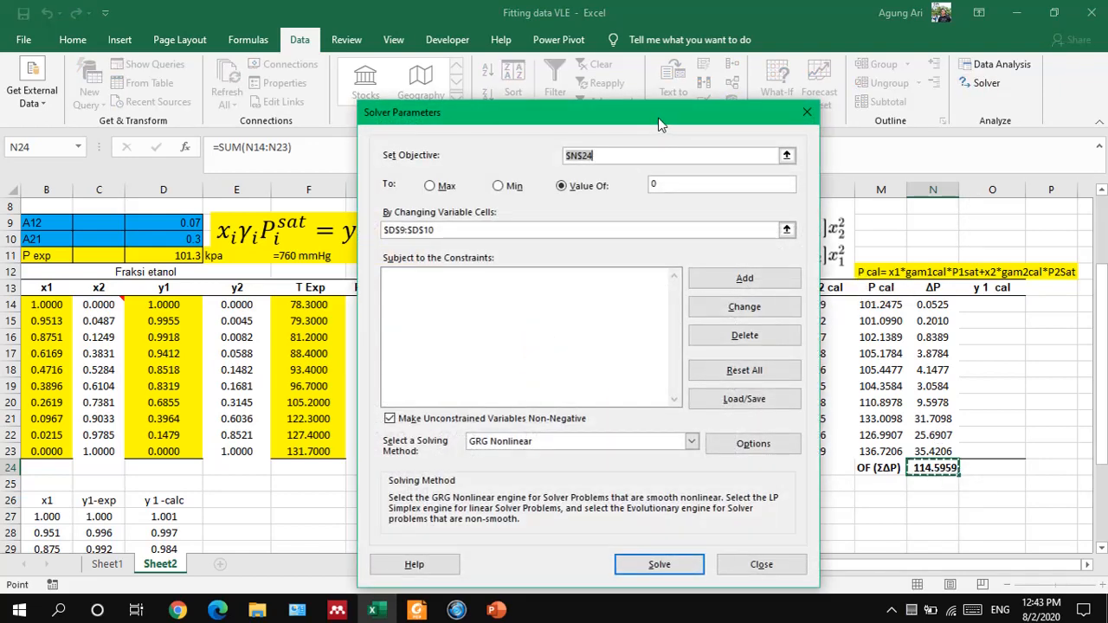
drag(655, 122, 532, 165)
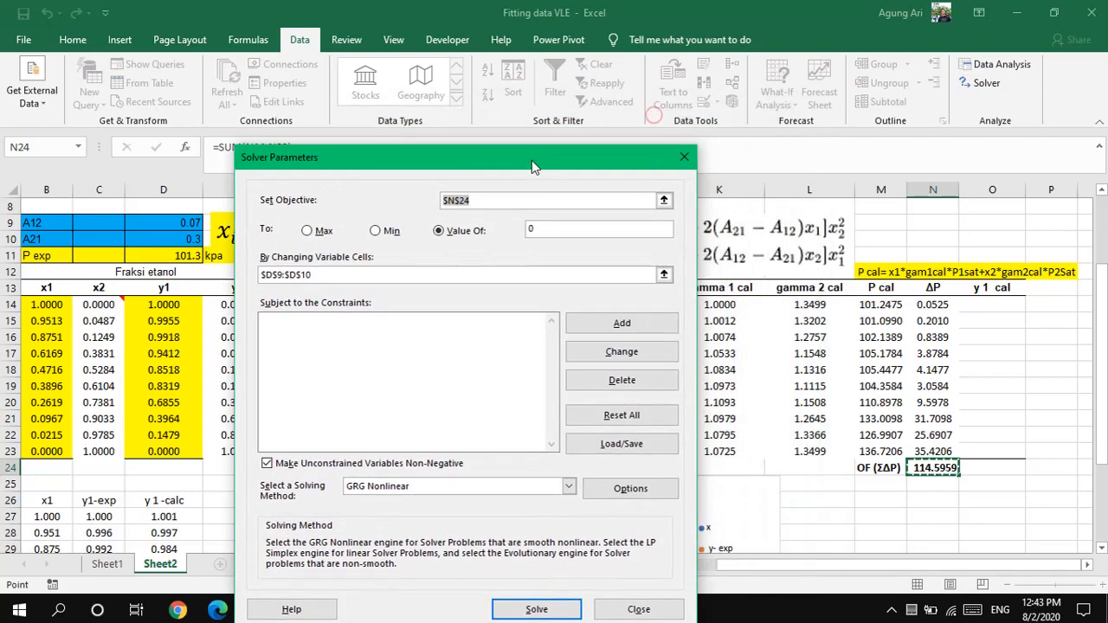
click(394, 232)
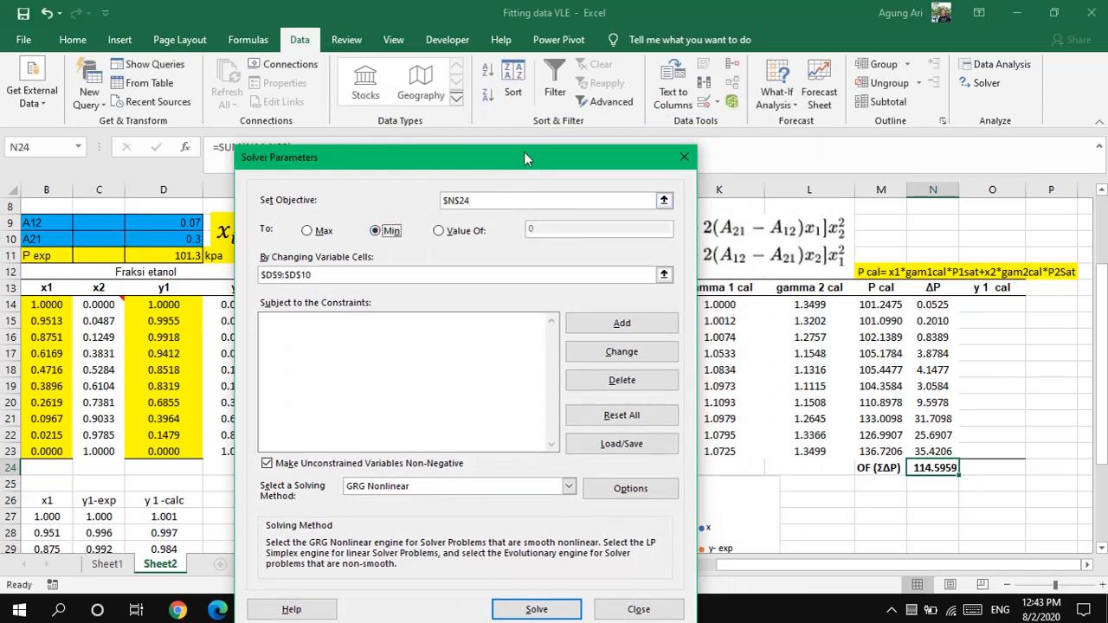
drag(523, 156, 724, 145)
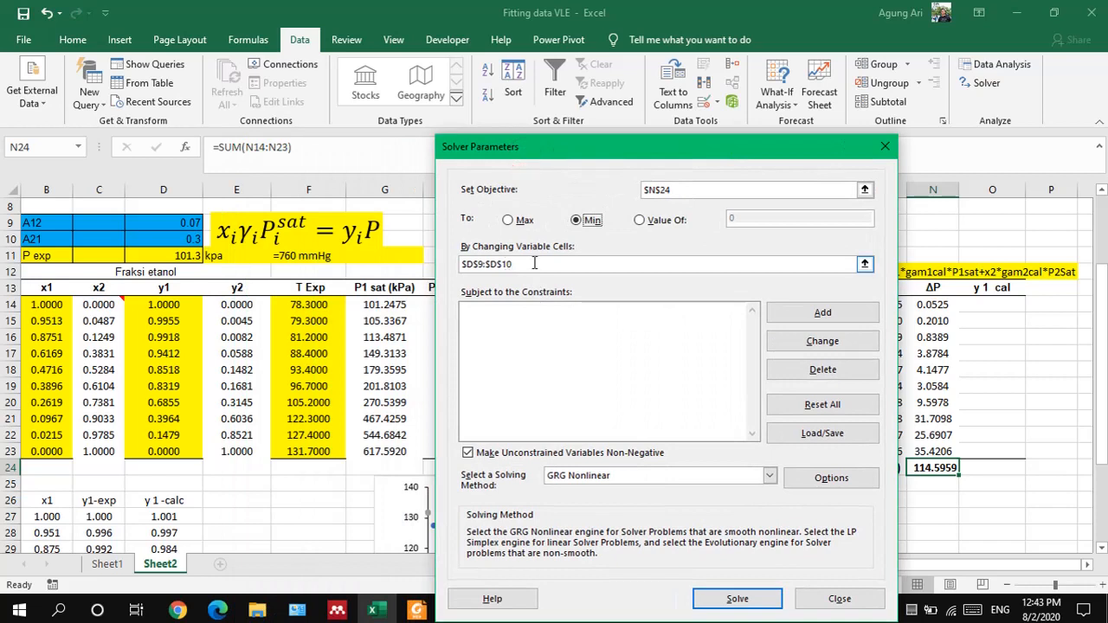
Check the Solver variable cells and set the objective to the ΣΔP cell N24
drag(538, 262, 460, 265)
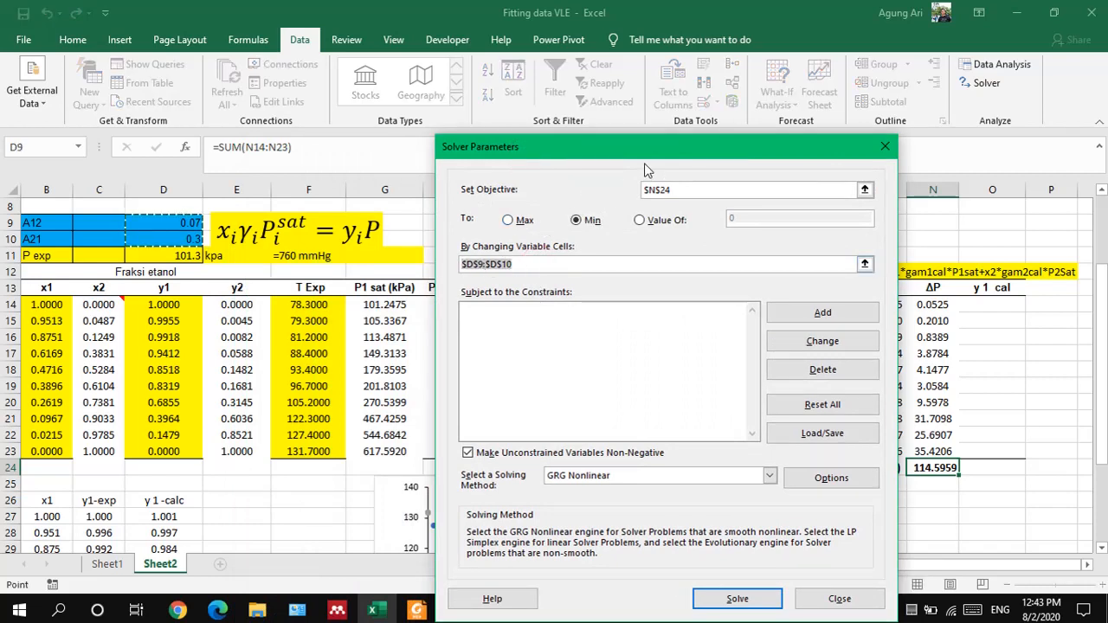
drag(654, 146, 640, 148)
click(667, 190)
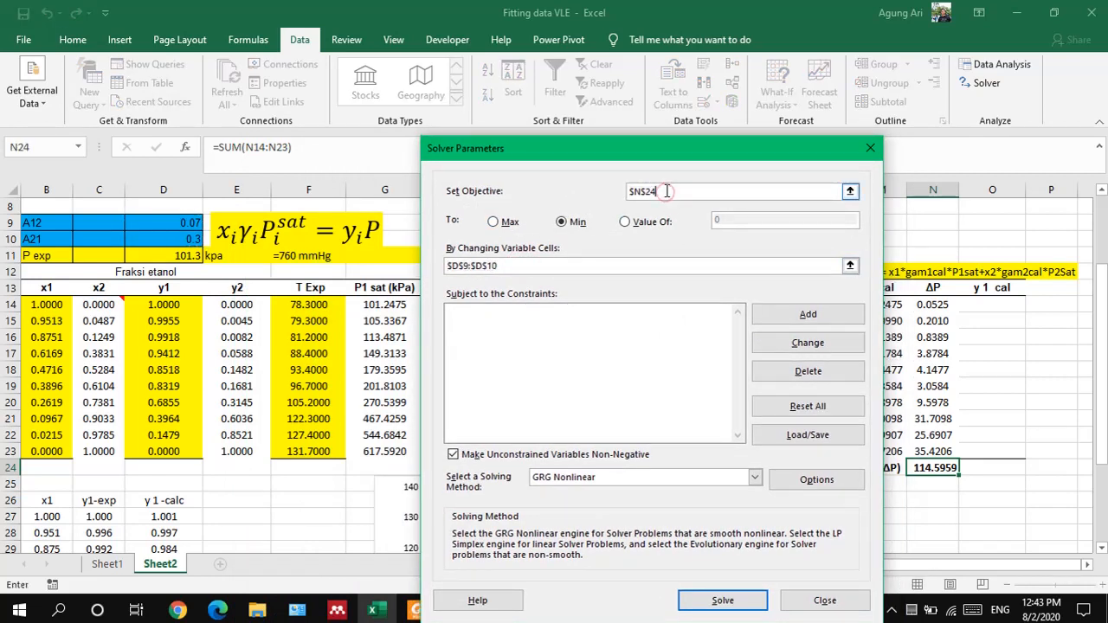
drag(667, 189, 622, 189)
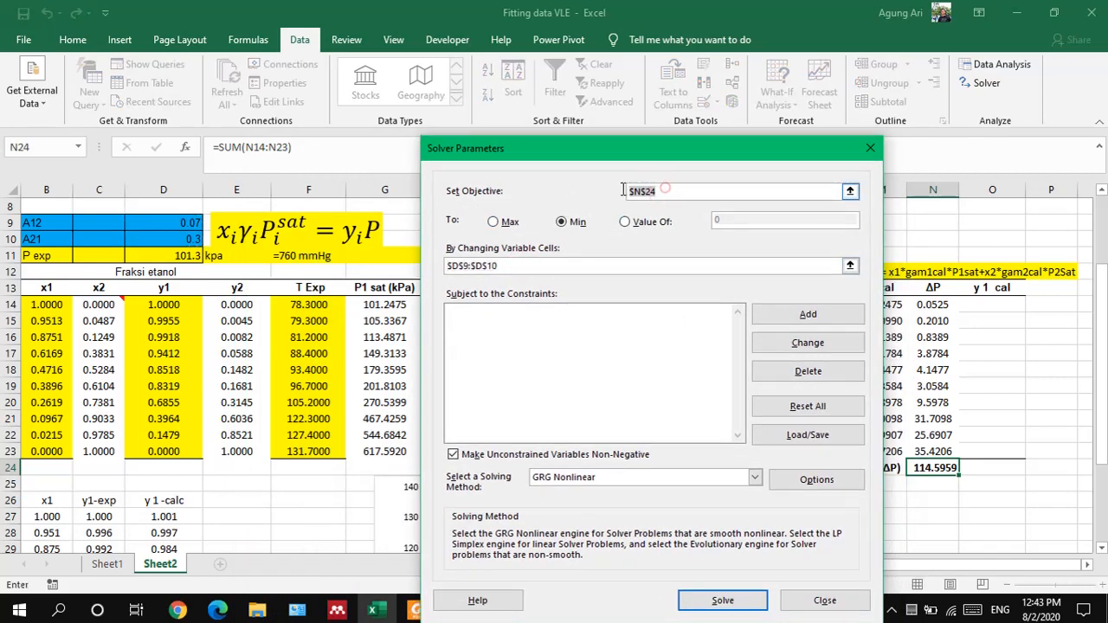
click(937, 468)
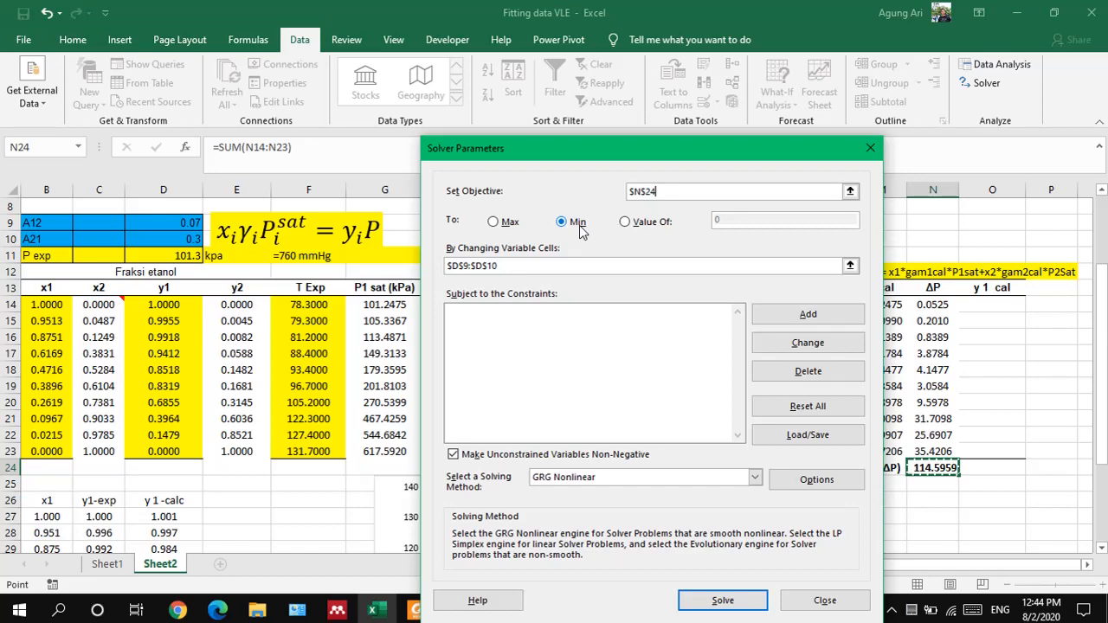
Set the Solver changing variable cells to the A12 and A21 parameters in D9:D10
click(521, 266)
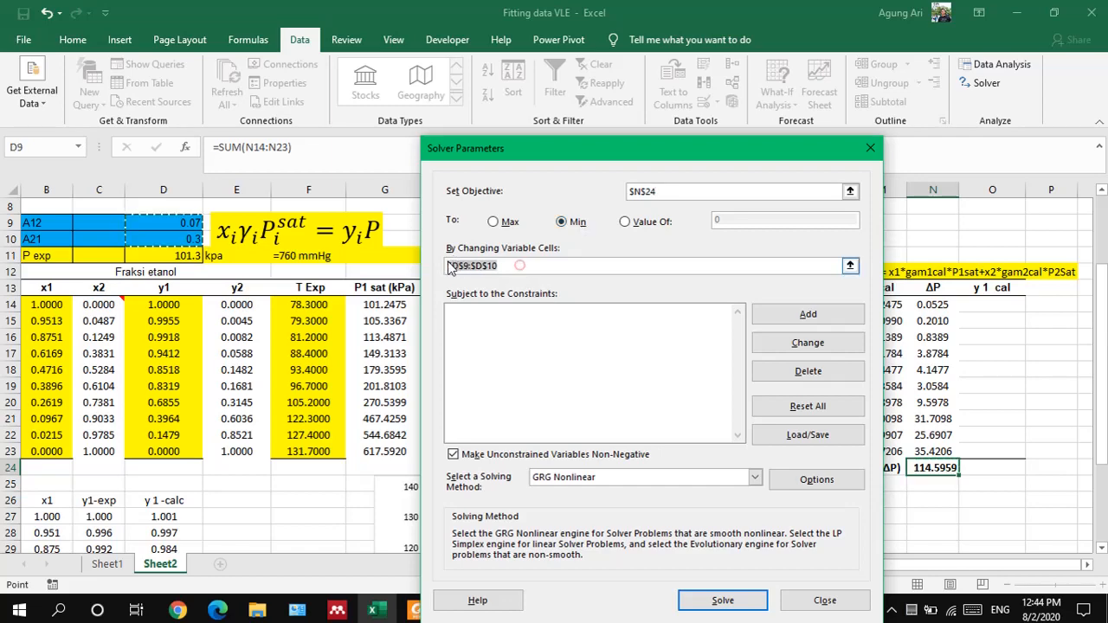
click(166, 223)
drag(166, 223, 165, 238)
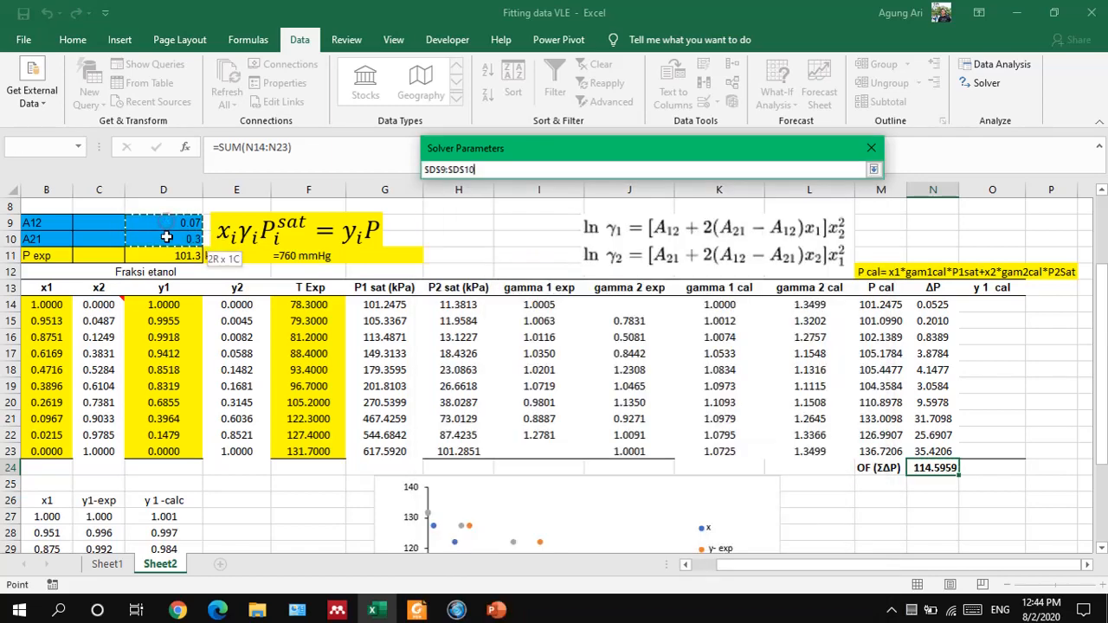
Solve for A12 and A21 with Solver, keep the solution, and review the fitted parameters and ΣΔP
click(723, 601)
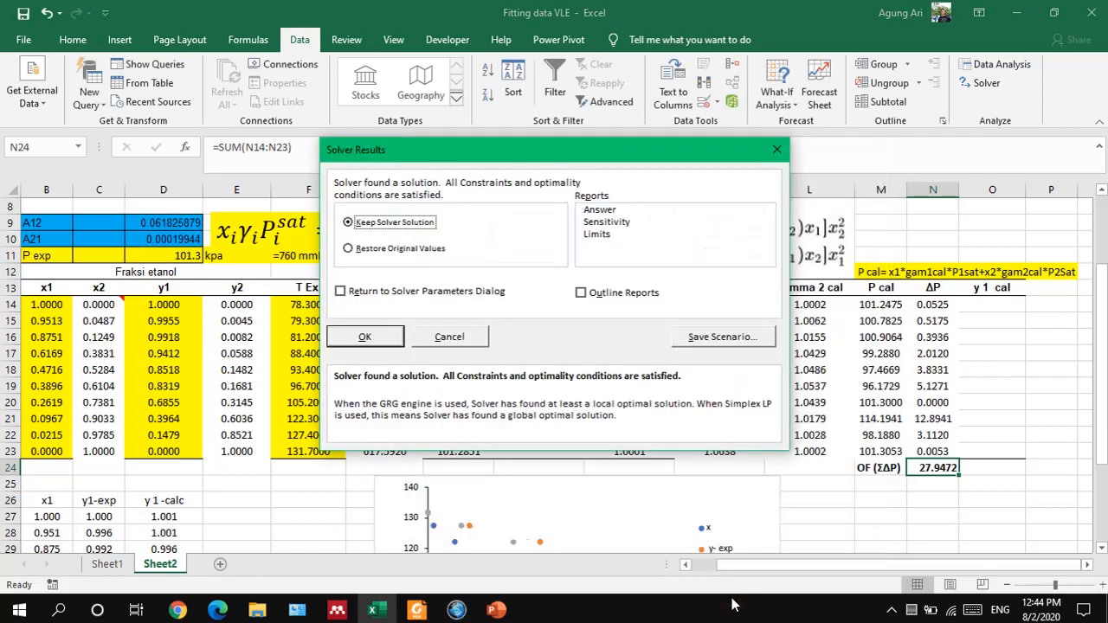
click(372, 337)
scroll(997, 482, down, 1)
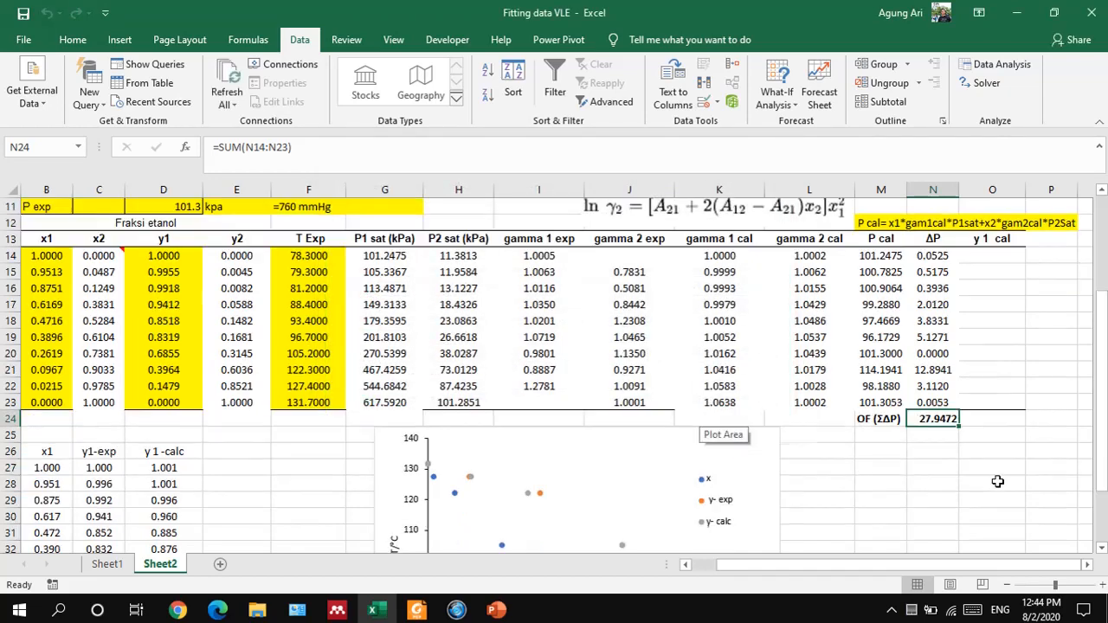
scroll(225, 349, up, 2)
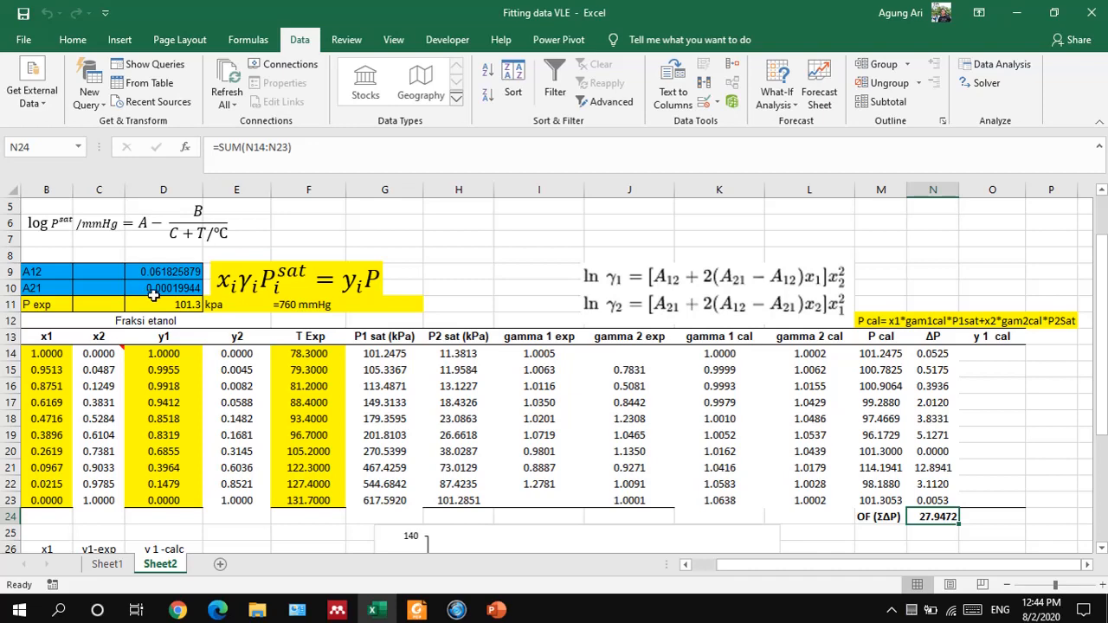
scroll(924, 410, down, 2)
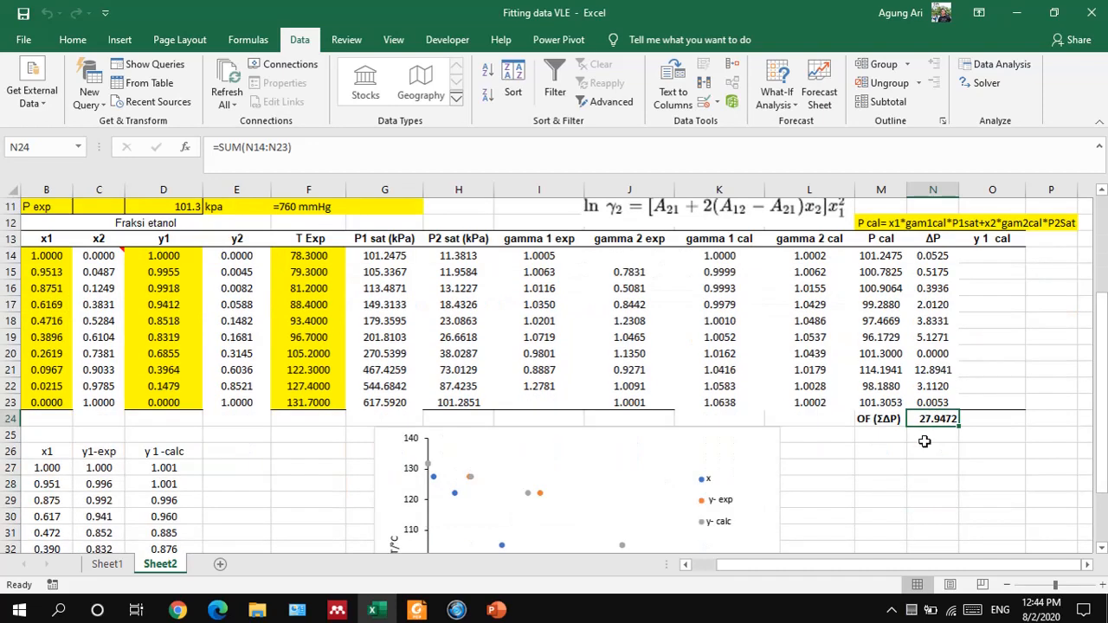
scroll(924, 442, down, 2)
scroll(925, 442, up, 3)
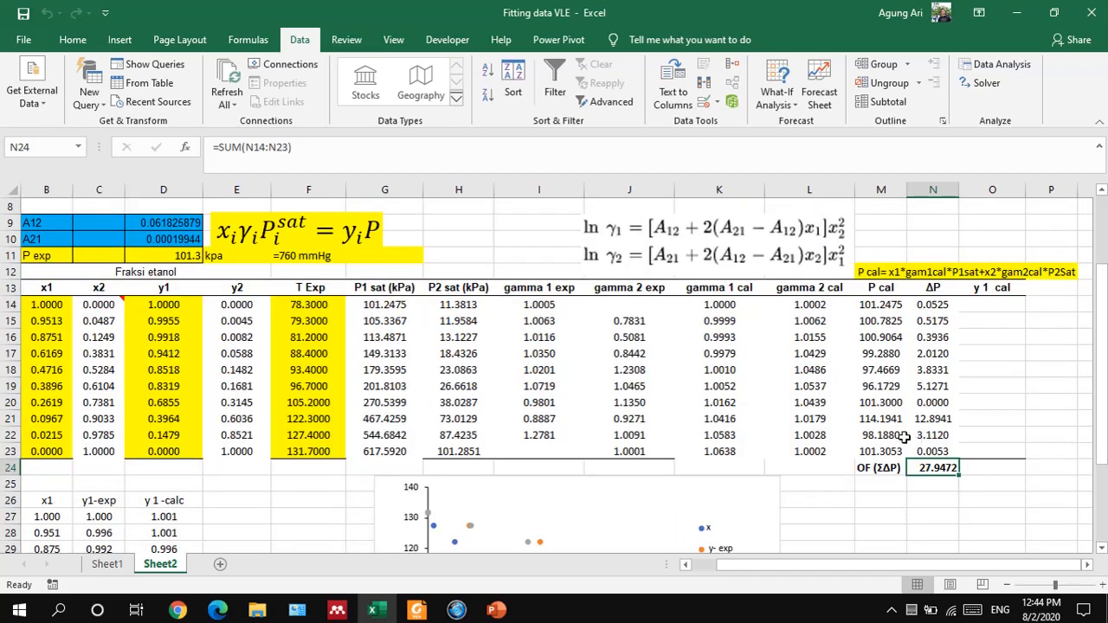
Set the starting values to 0.2 for A12 in D9 and 0.01 for A21 in D10
click(180, 219)
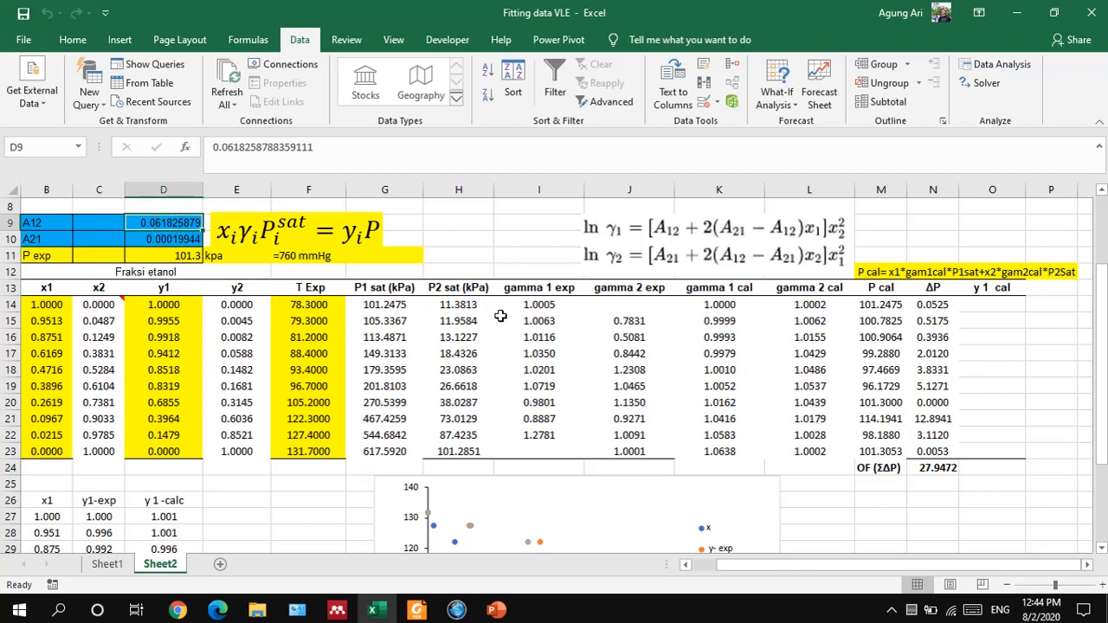
text(0.2)
key(Return)
text(0)
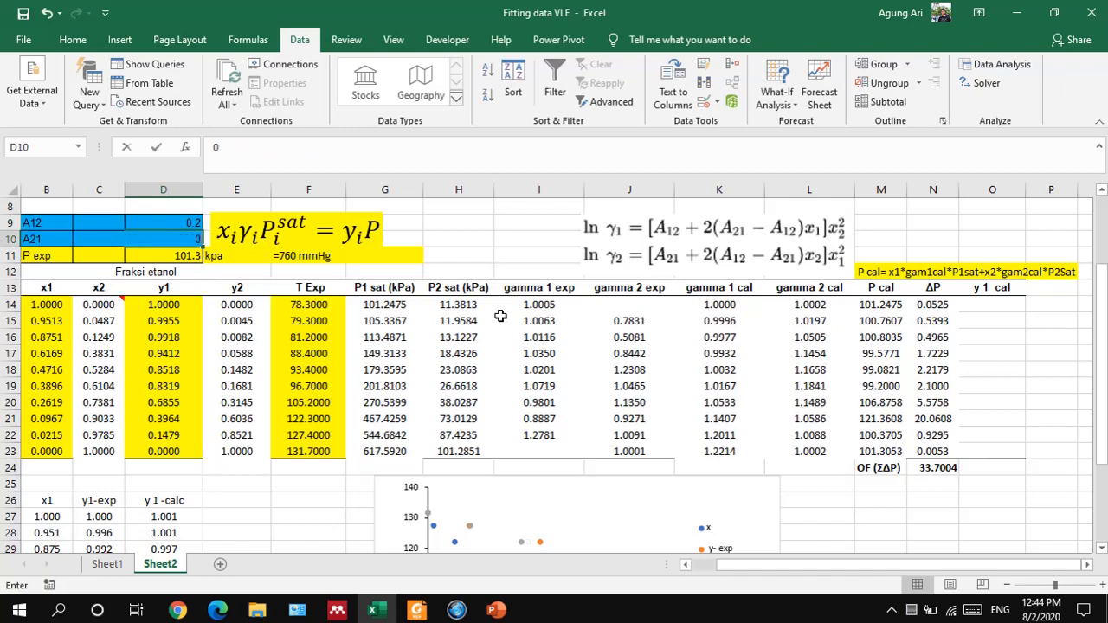
text(.01)
key(Return)
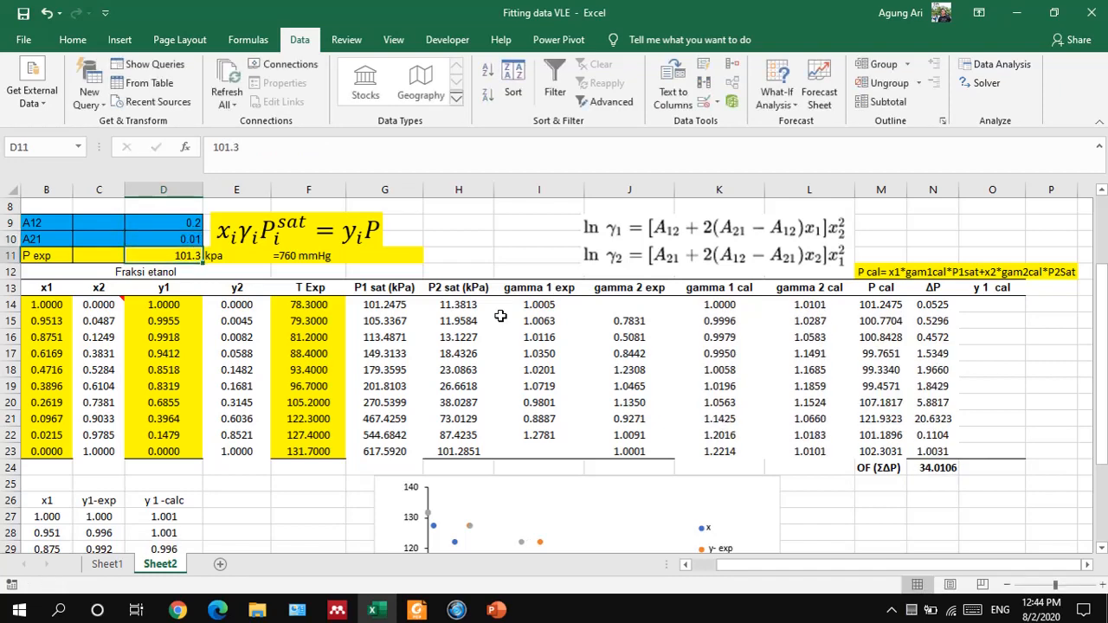
Rerun Solver to minimize the ΣΔP cell N24 from the new starting values and keep the solution
click(941, 471)
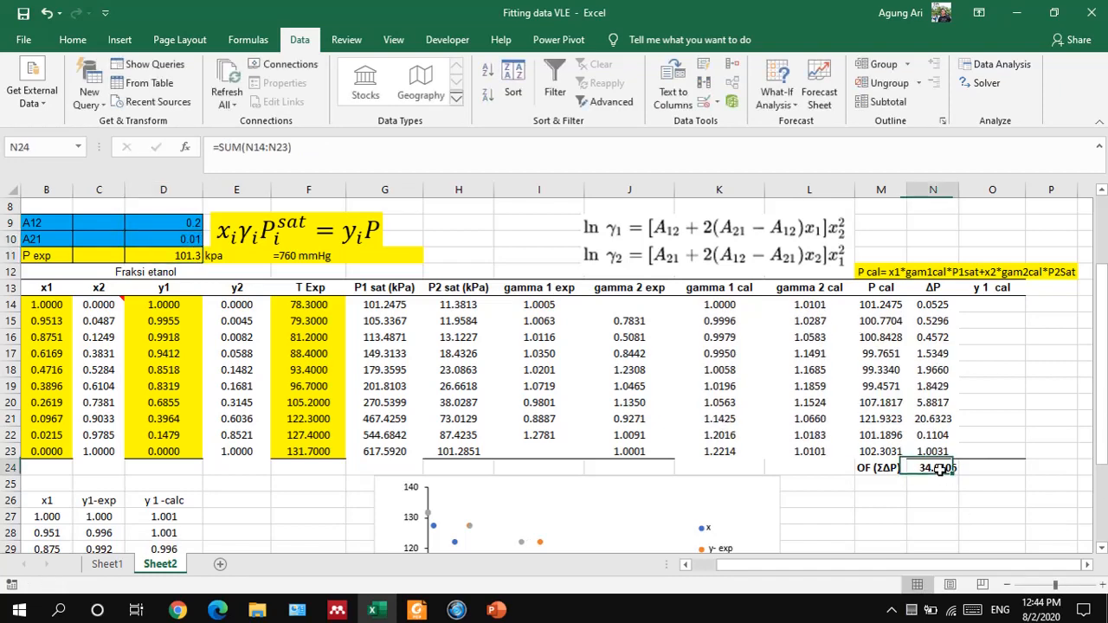
click(979, 84)
click(718, 565)
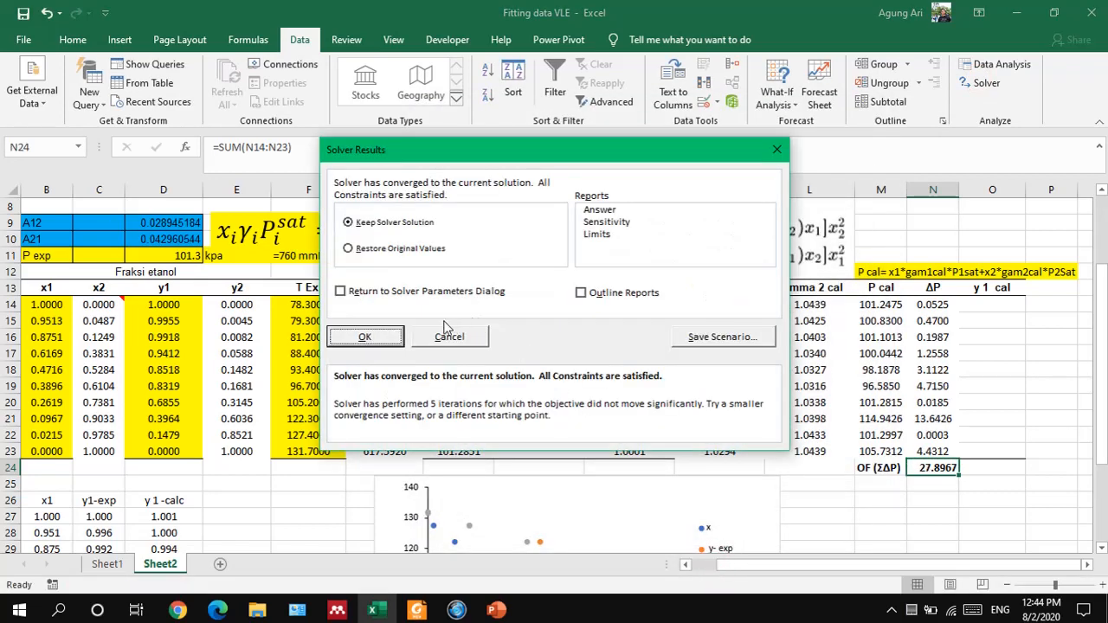
click(372, 337)
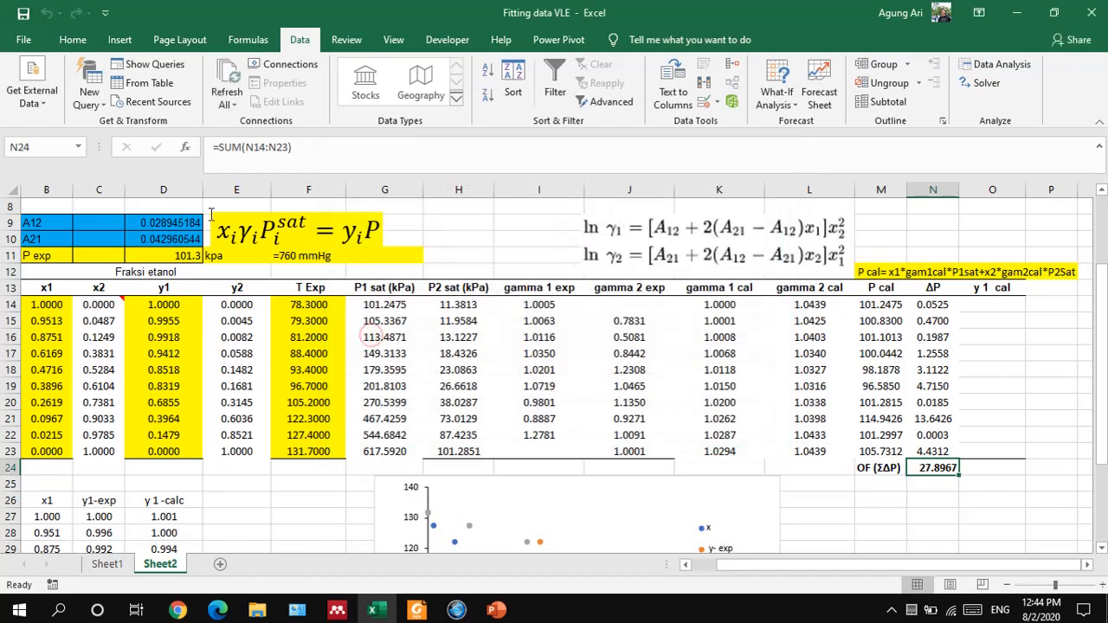
Change the starting values to 0.2 for A12 and 0.002 for A21
click(166, 222)
text(0.2)
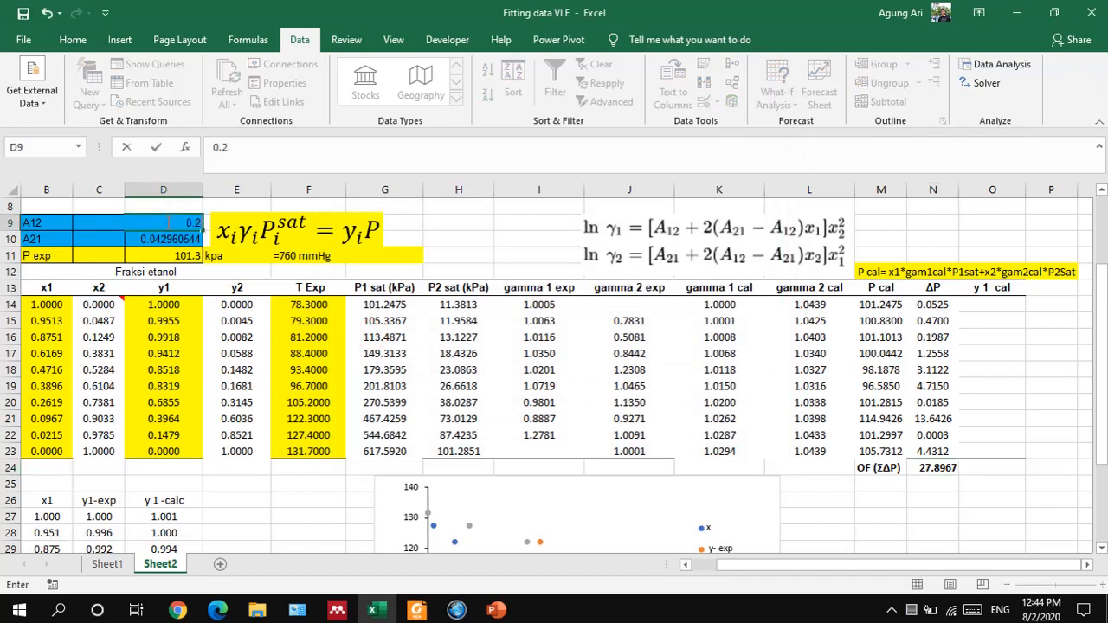
key(Return)
text(0.)
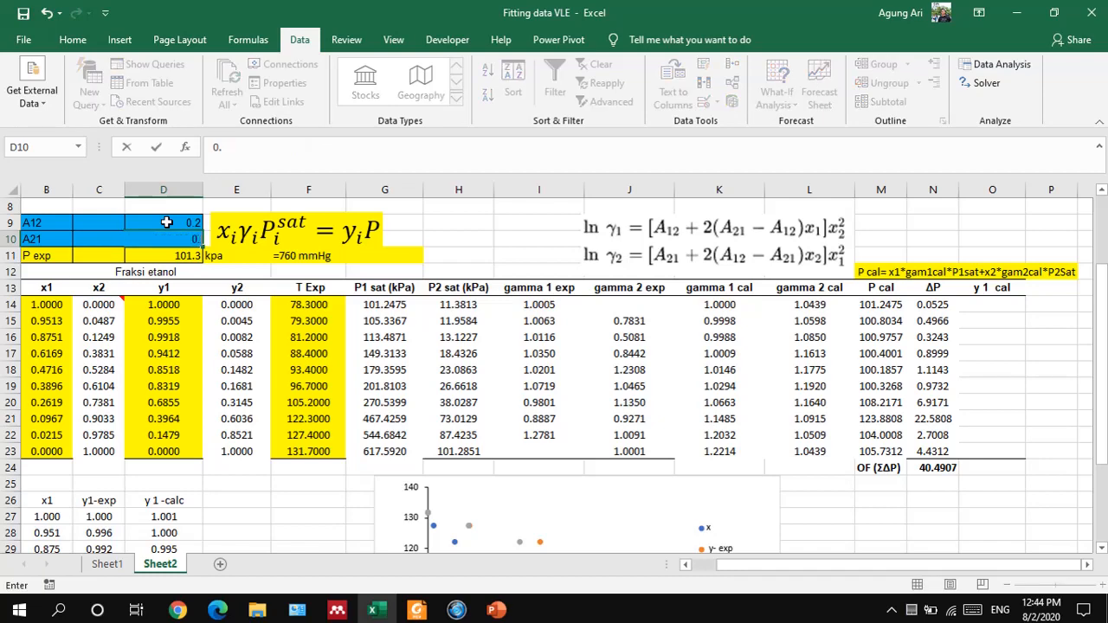
text(002)
key(Return)
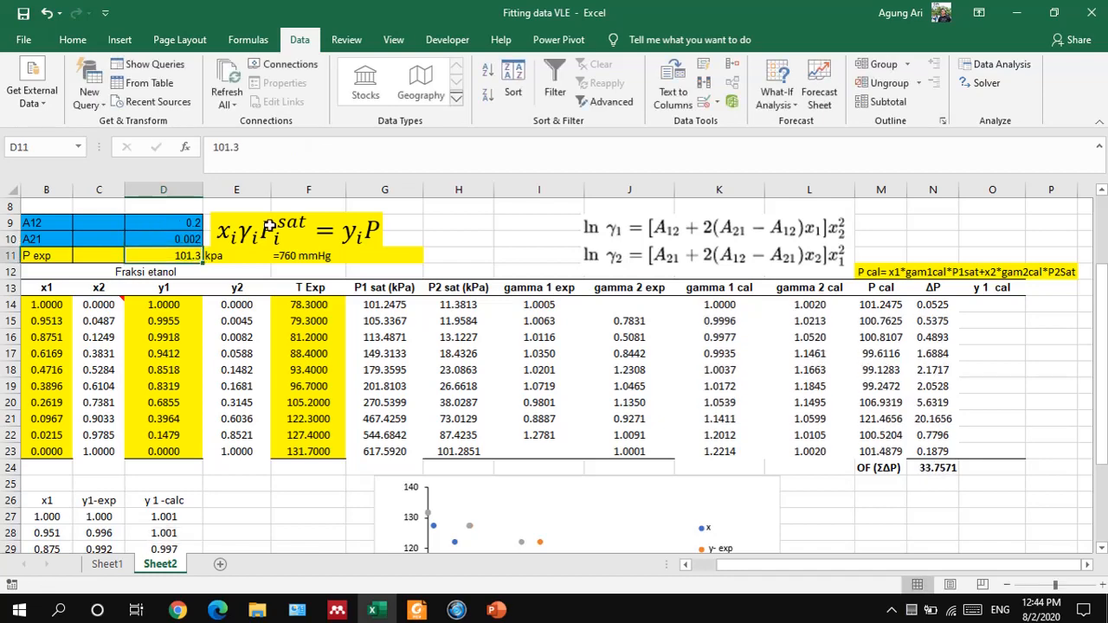
Try starting values of 0.4 for A12 and 0.1 for A21
click(175, 220)
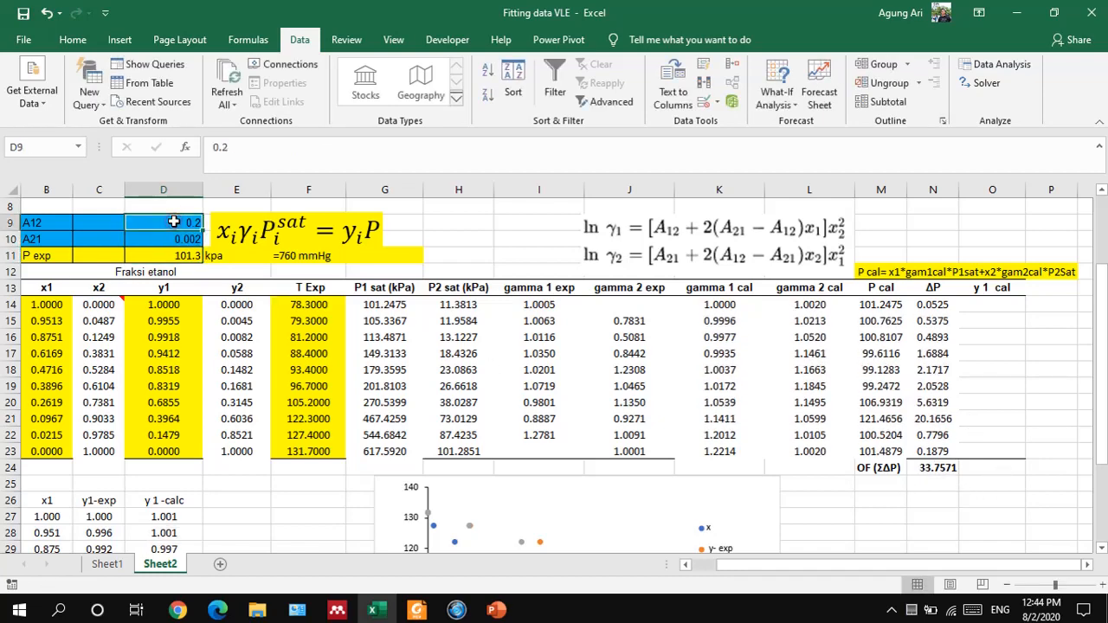
text(0.4)
key(Return)
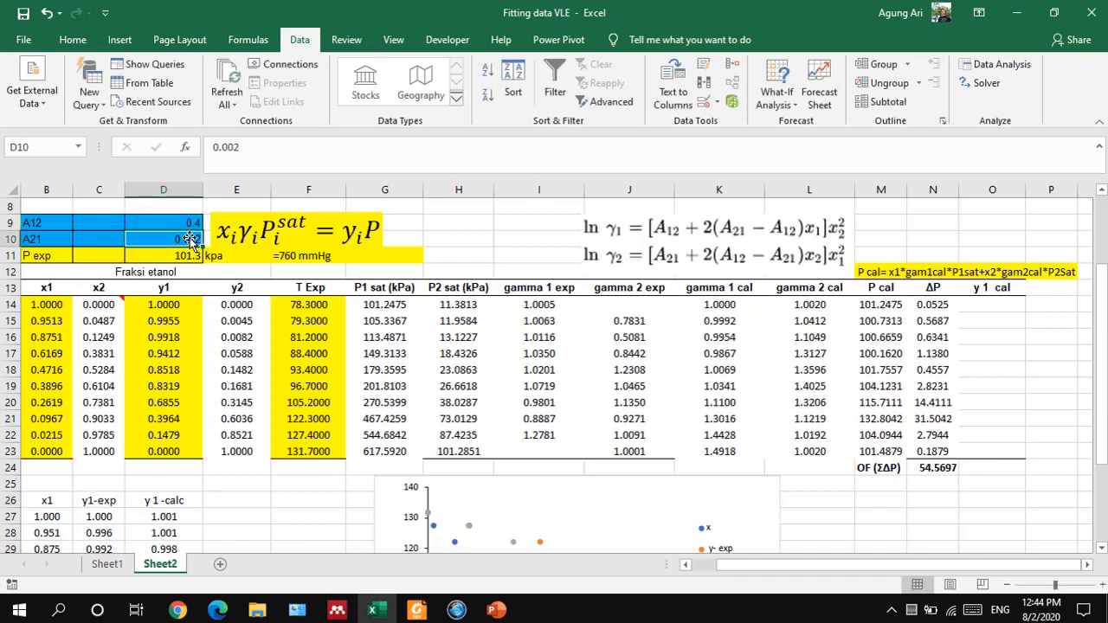
text(0.1)
key(Return)
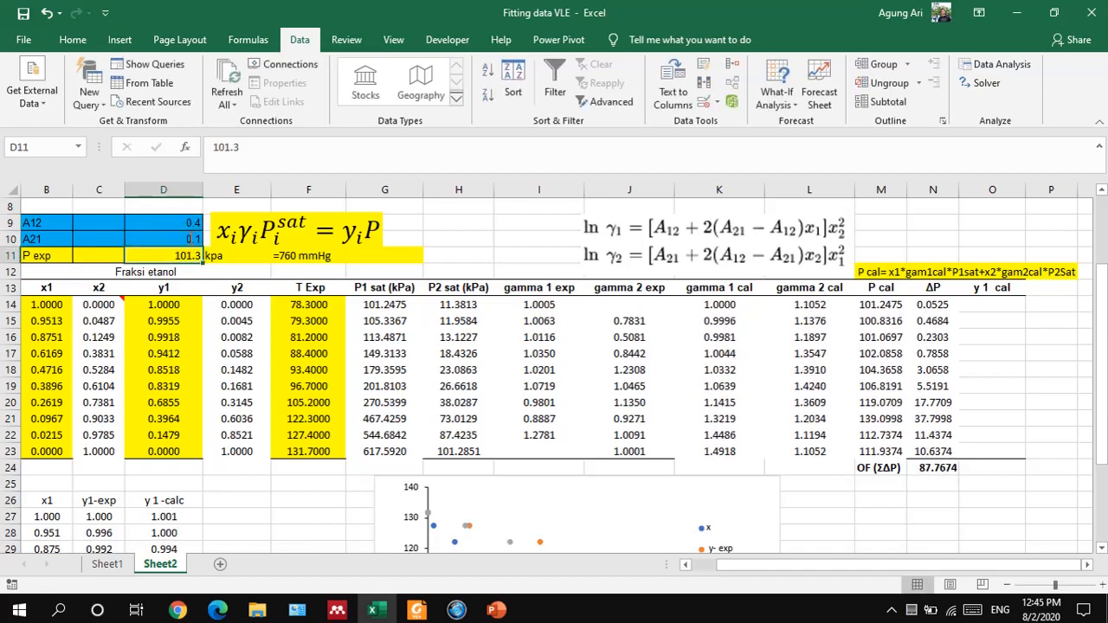
Set A21 in D10 to 0.0001 and A12 in D9 to 0.002 as starting values
click(193, 238)
text(0.00)
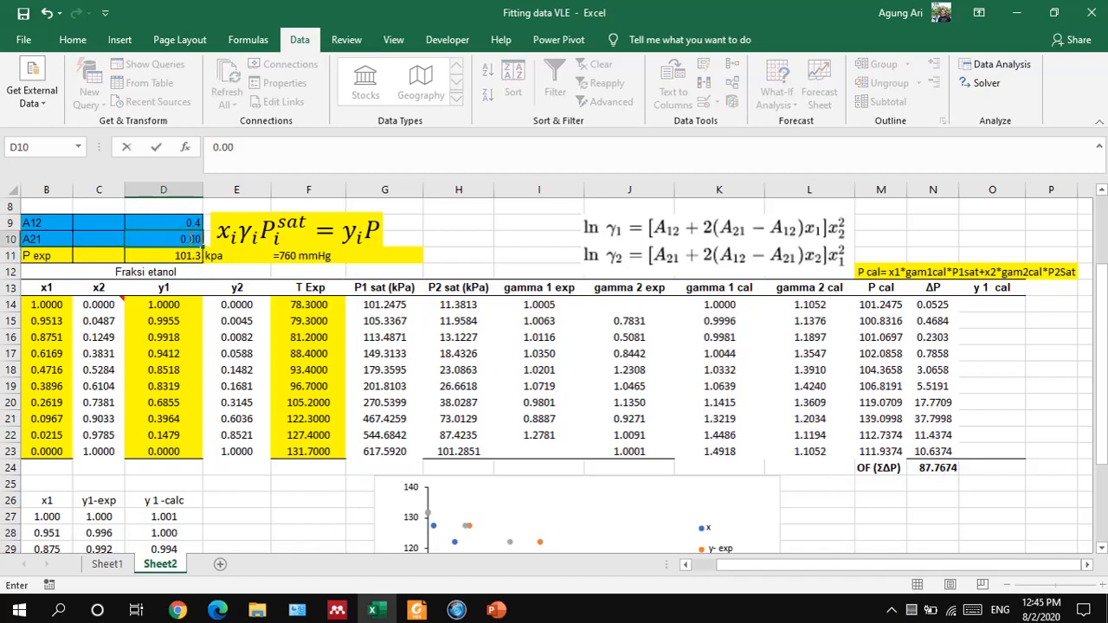
key(Return)
click(198, 218)
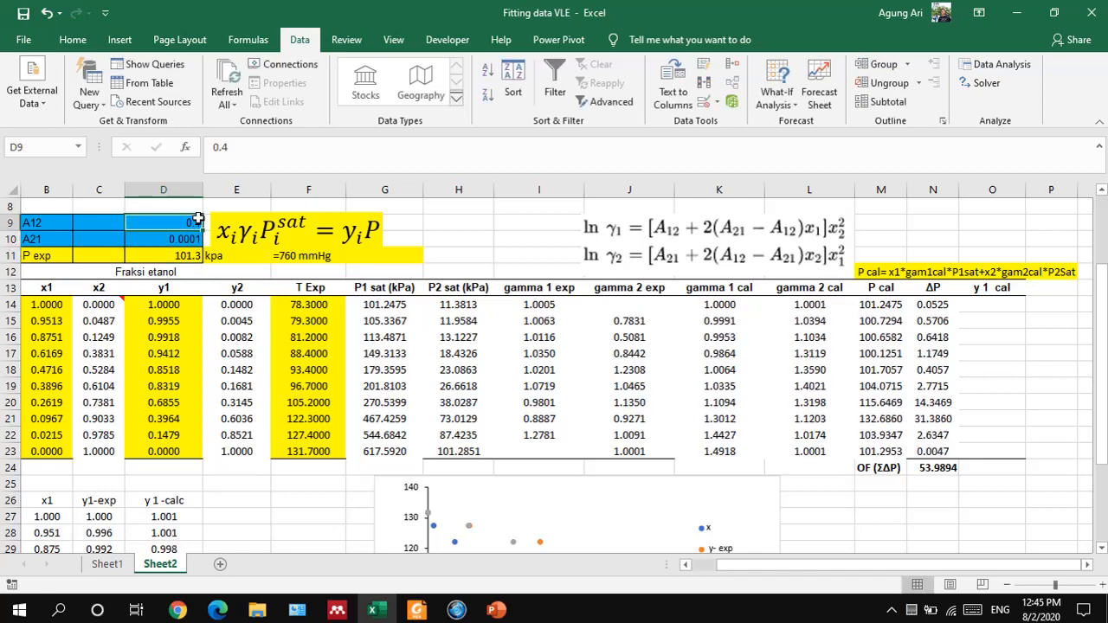
text(0.002)
key(Return)
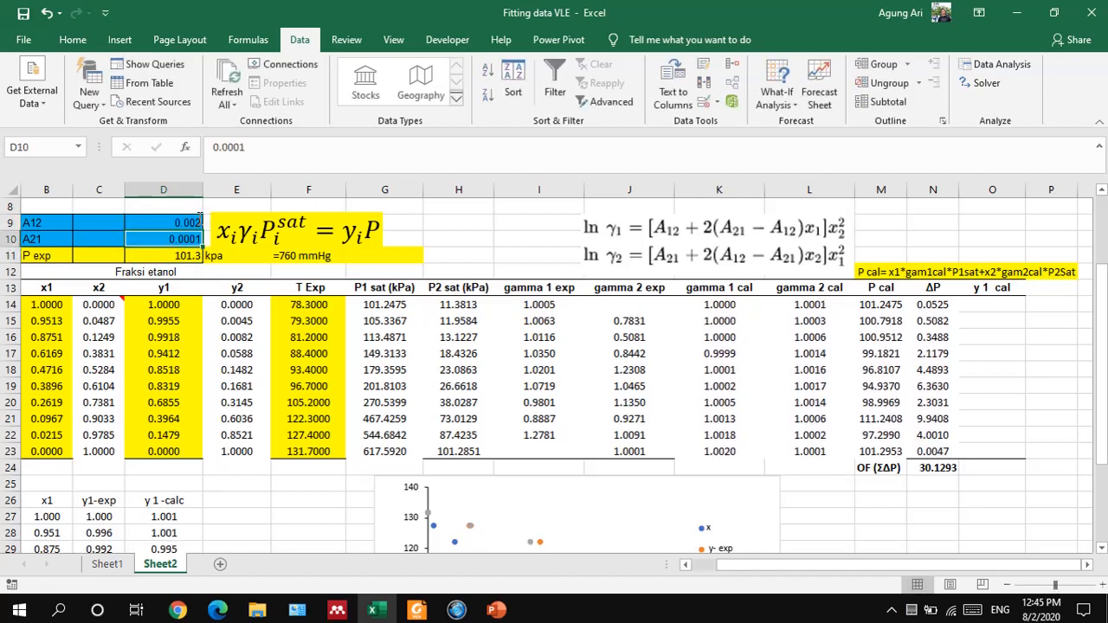
Switch the Solver target for N24 from minimum to a value of 0, solve, and keep the solution
click(926, 466)
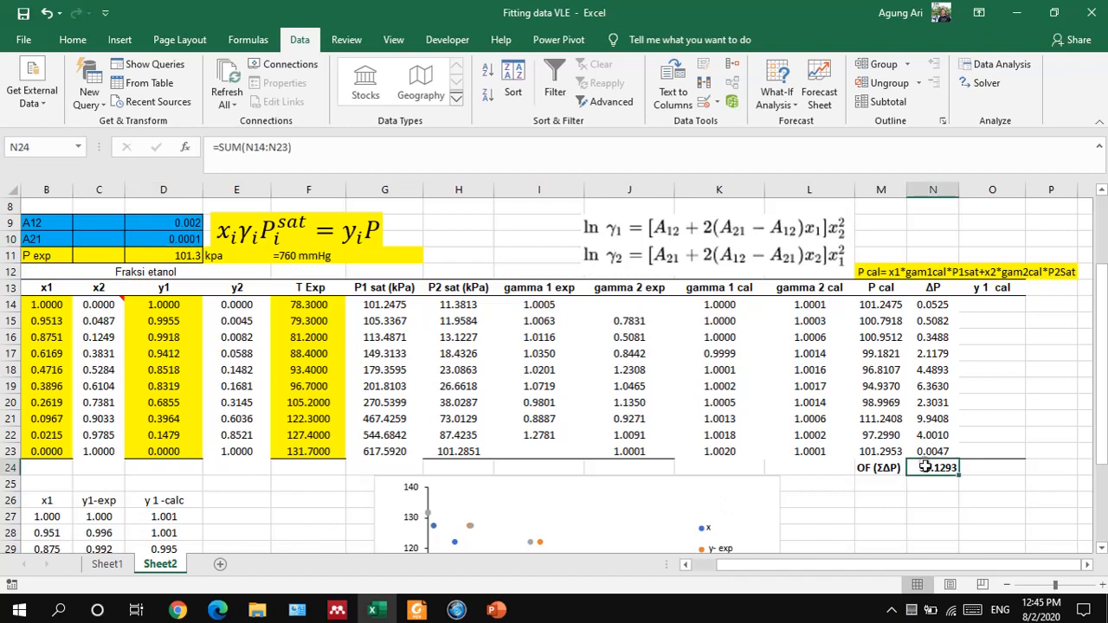
click(987, 83)
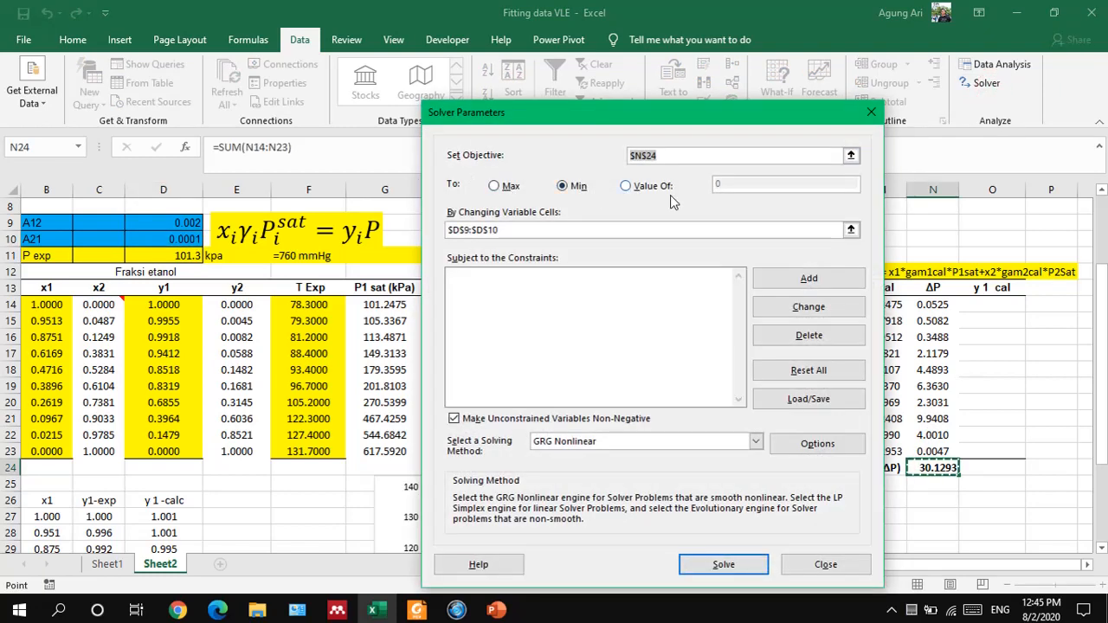
click(627, 186)
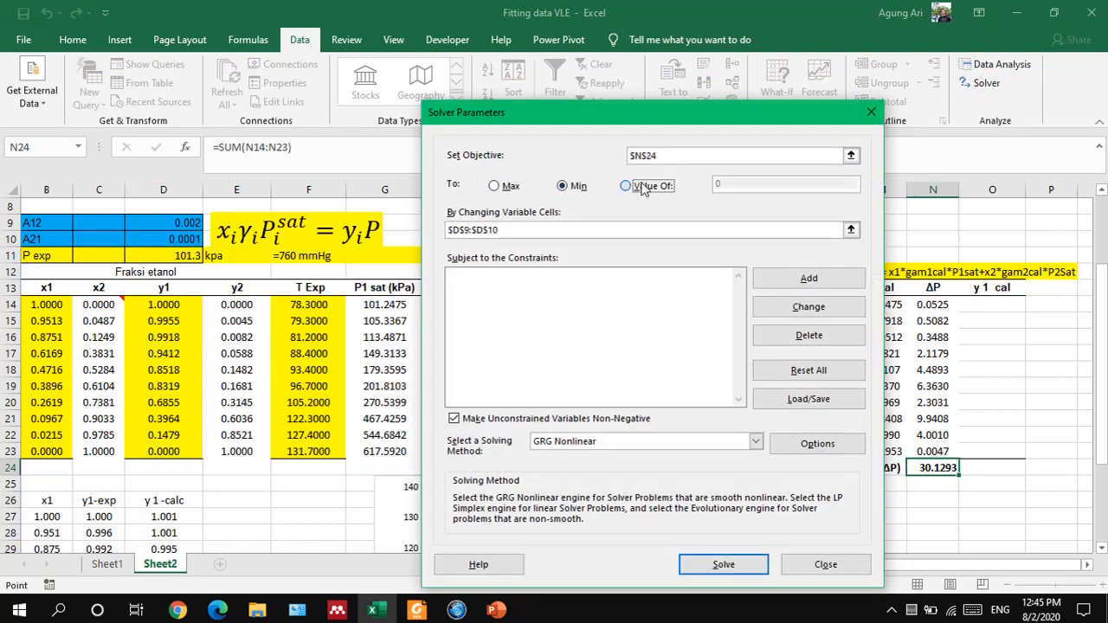
click(718, 564)
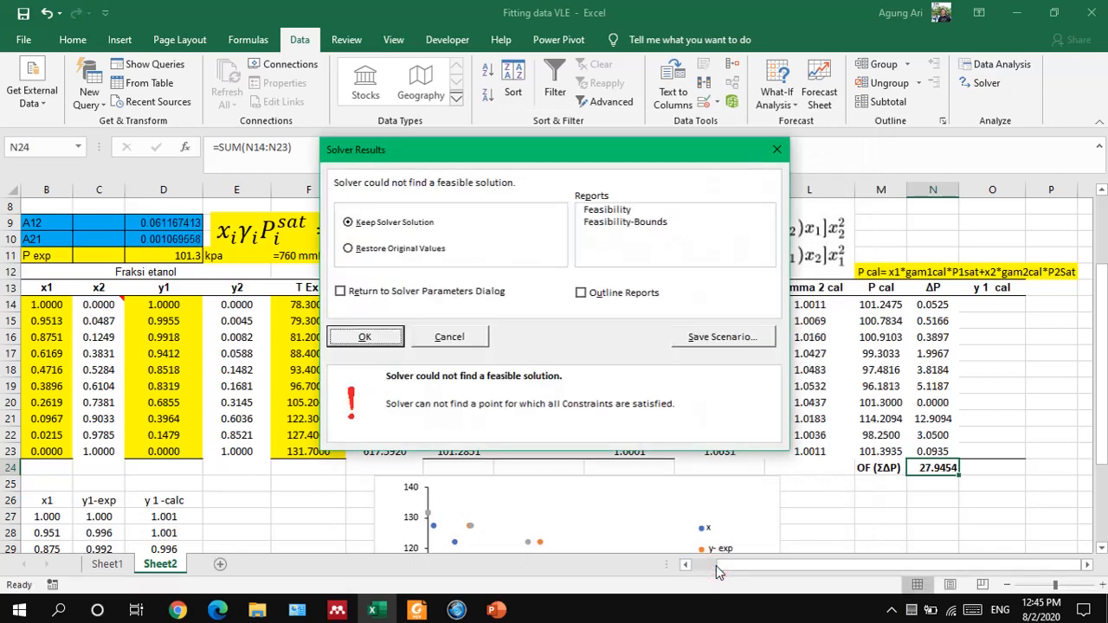
click(365, 339)
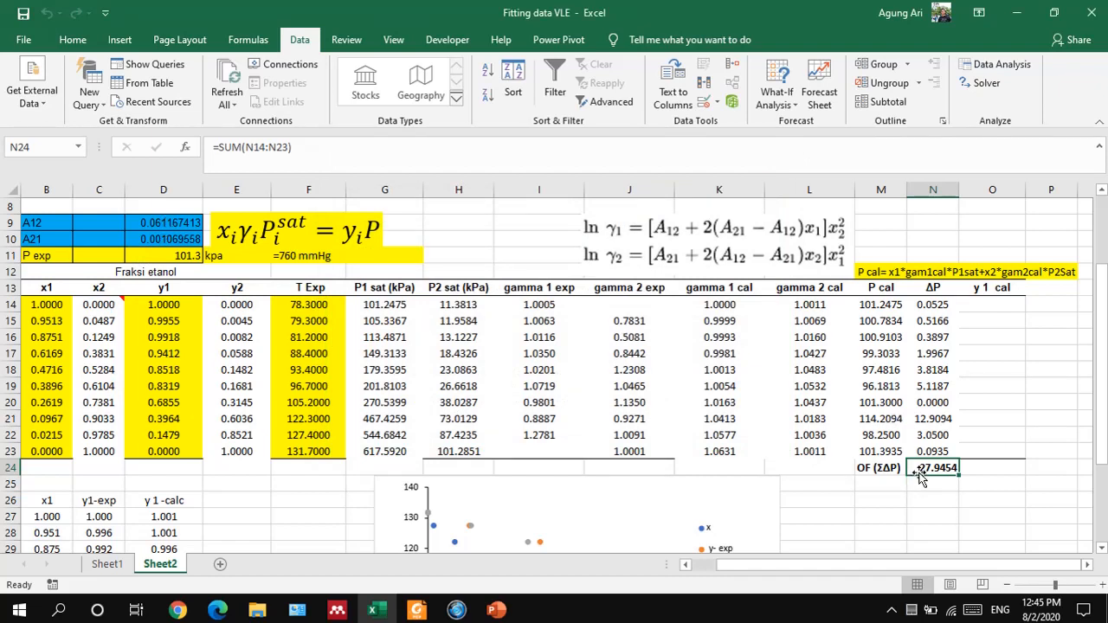
Enter 0.05 for A12 in D9 and 0.01 for A21 in D10 as starting values
click(154, 225)
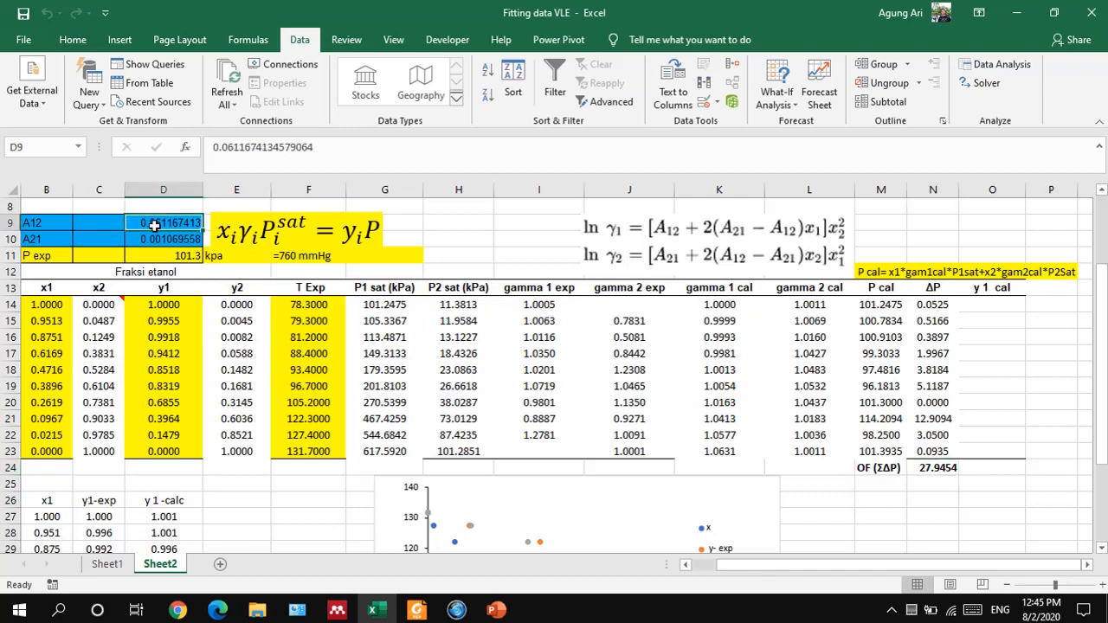
text(0.05)
key(Return)
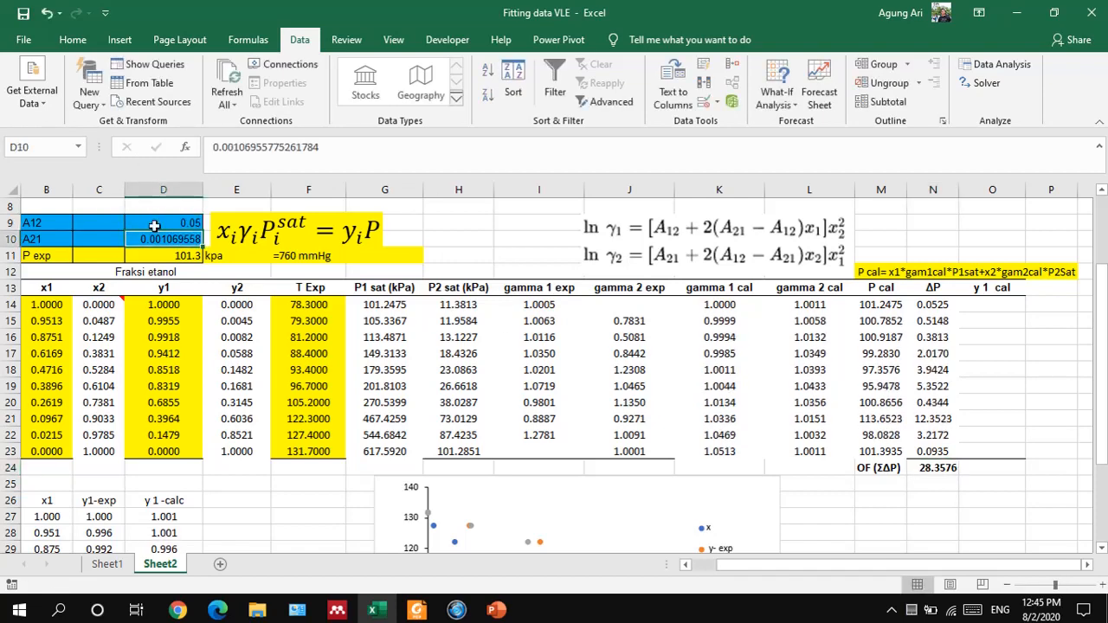
text(0.01)
key(Return)
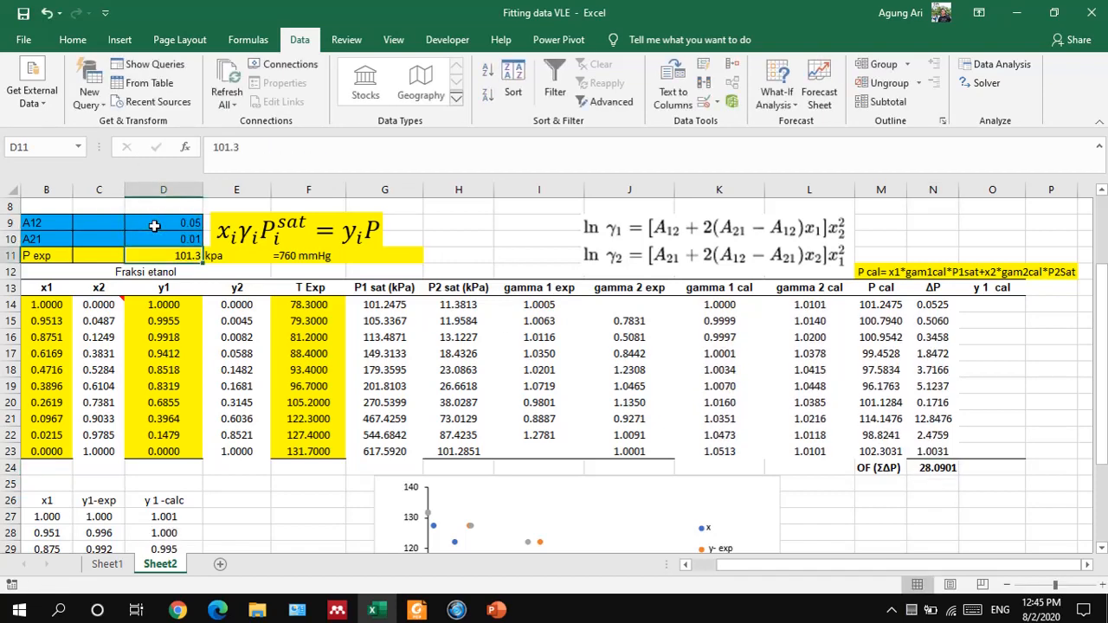
Run Solver again on N24 with the target value of 0 and keep the resulting A12 and A21
click(943, 468)
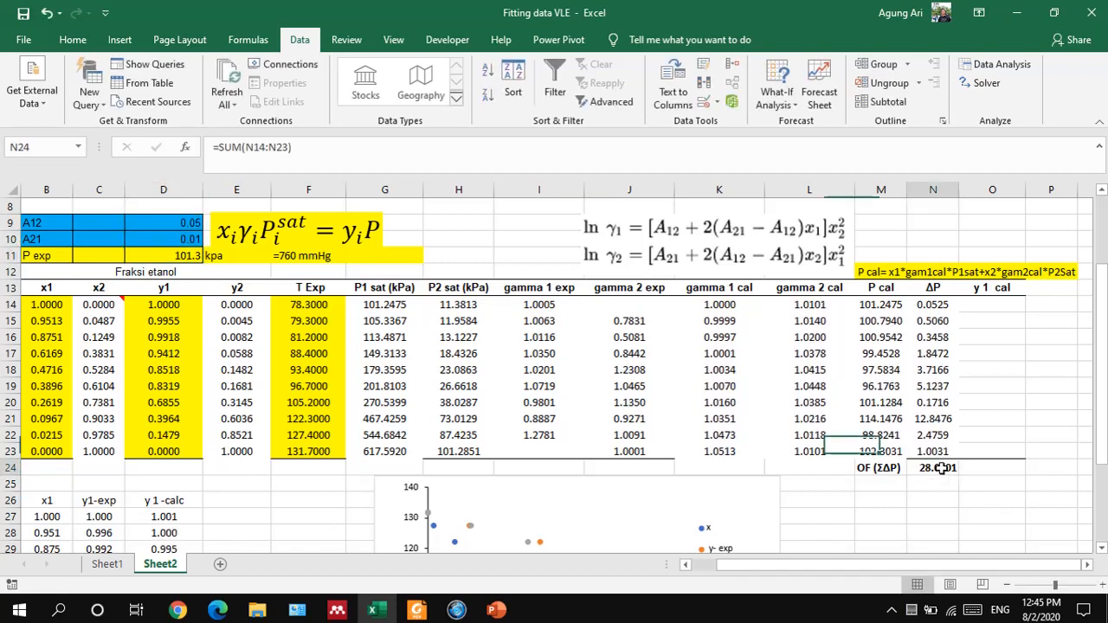
click(987, 83)
click(720, 563)
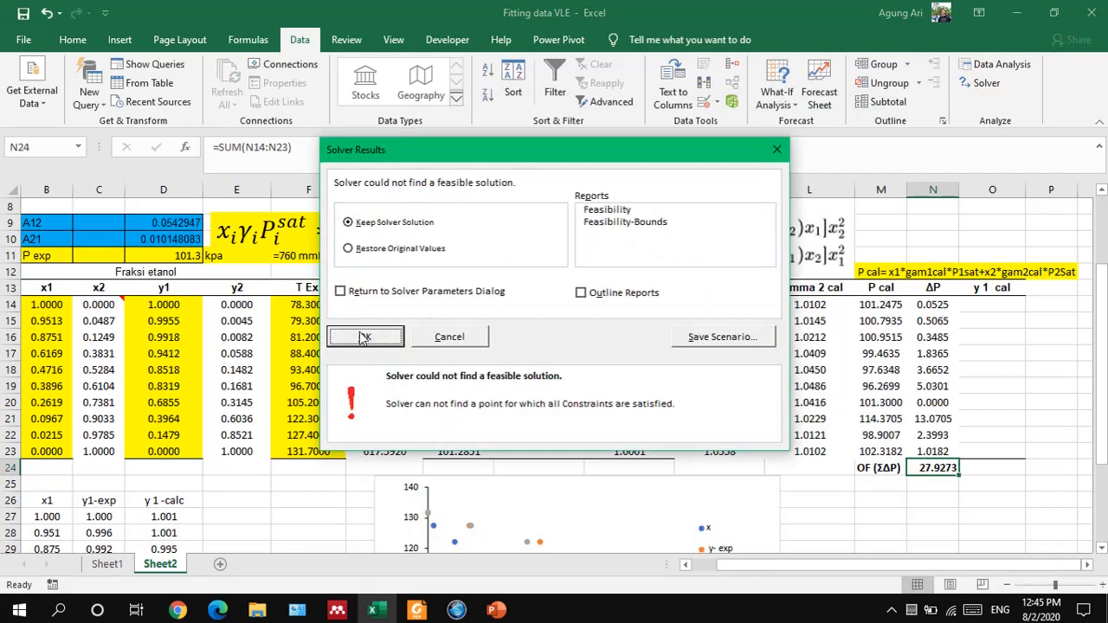
click(355, 338)
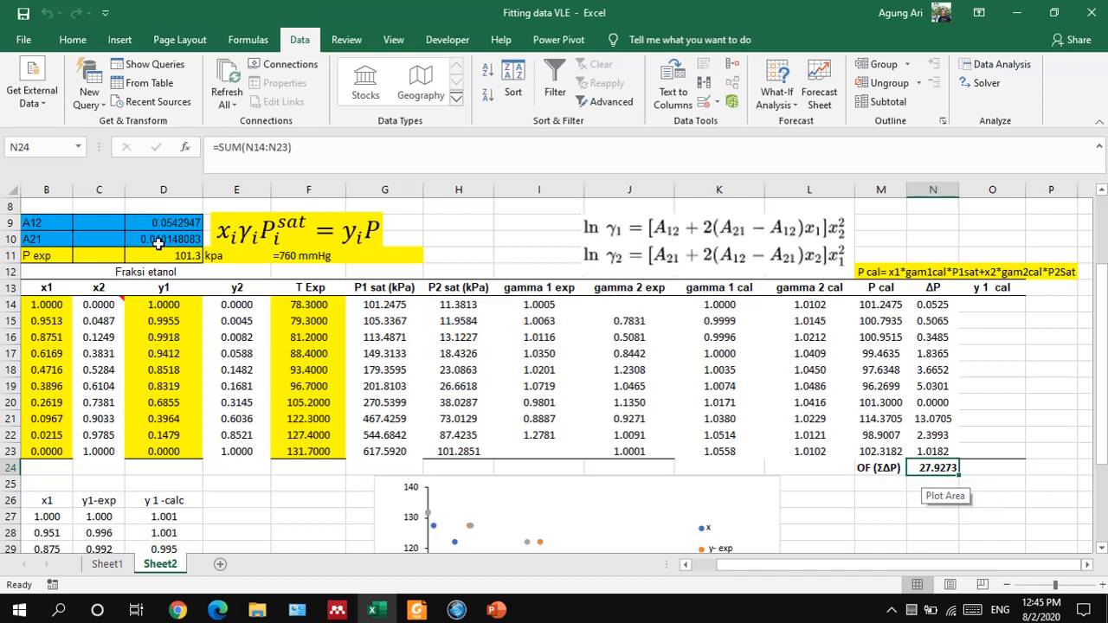
Change the font colour of the hidden y 1 cal values in O14:O23 to black
click(996, 307)
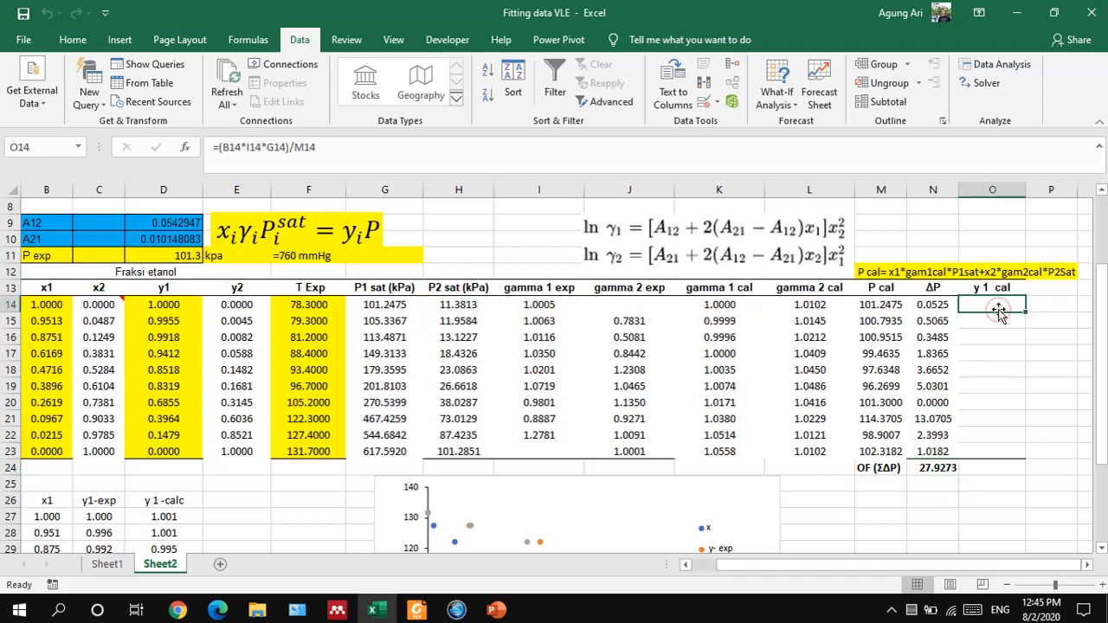
drag(992, 300, 993, 451)
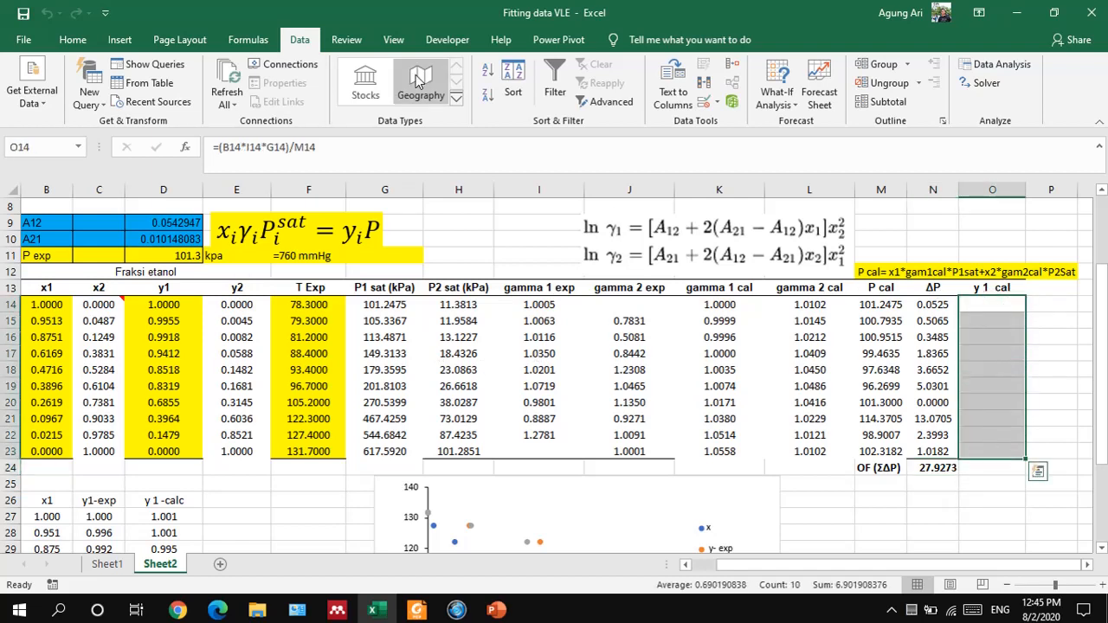
click(76, 41)
key(ctrl+d)
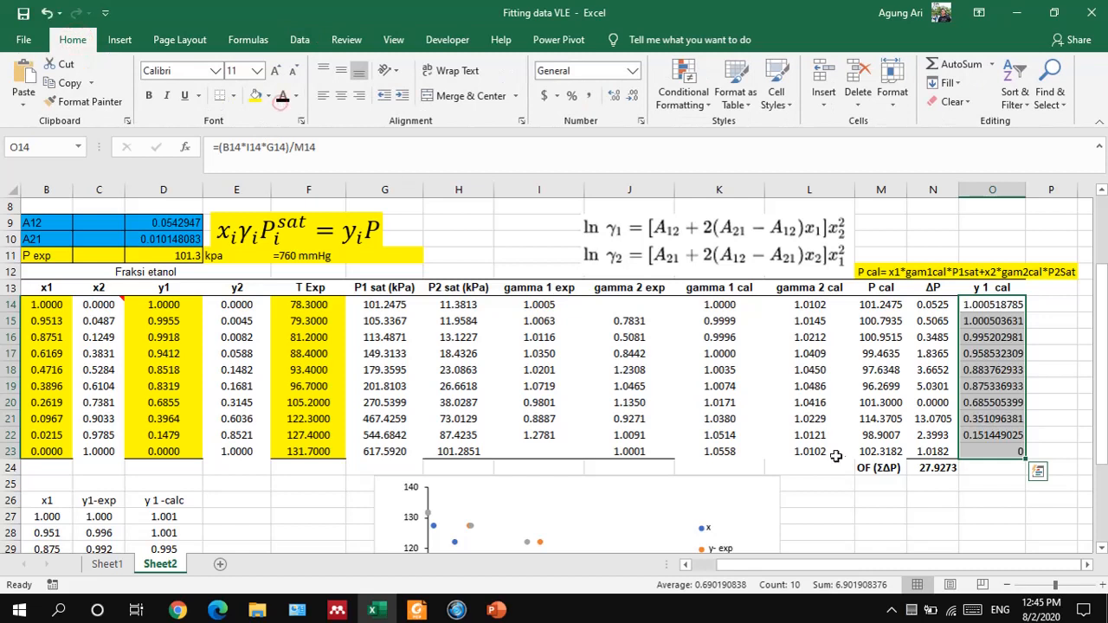
click(992, 516)
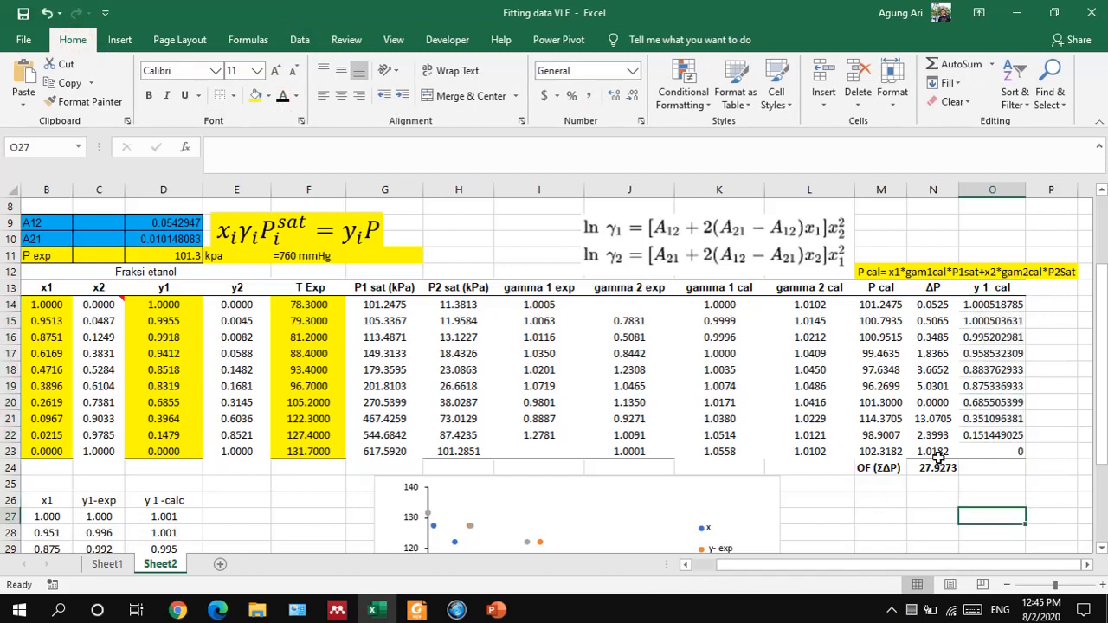
Replace I14 with the gamma 1 cal cell K14 in O14's y 1 cal formula and fill it down to O23
double_click(977, 302)
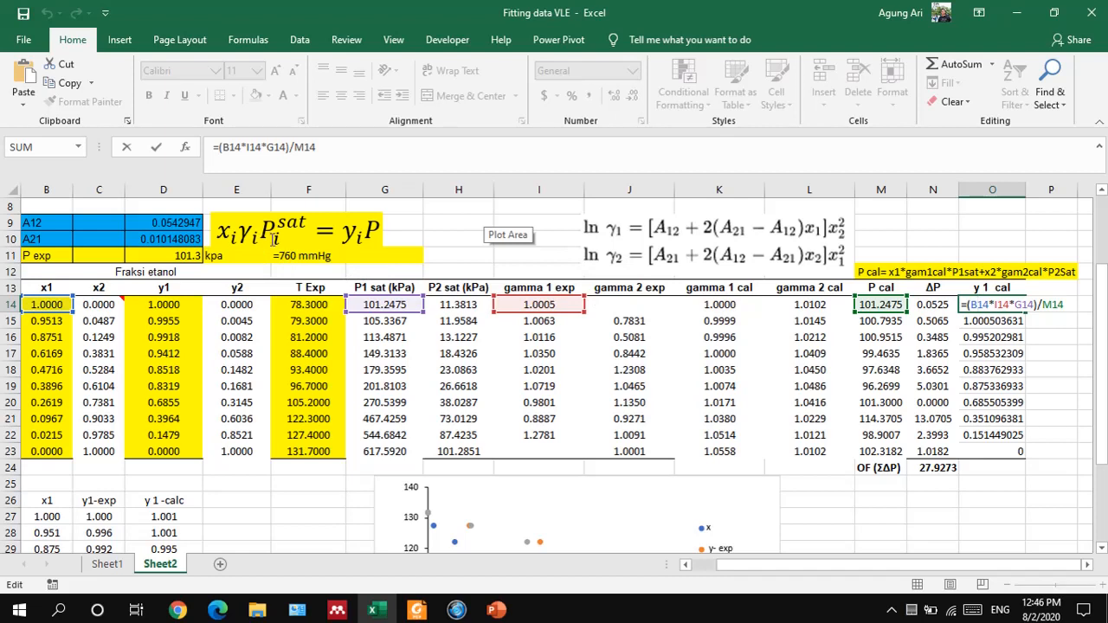
click(1000, 304)
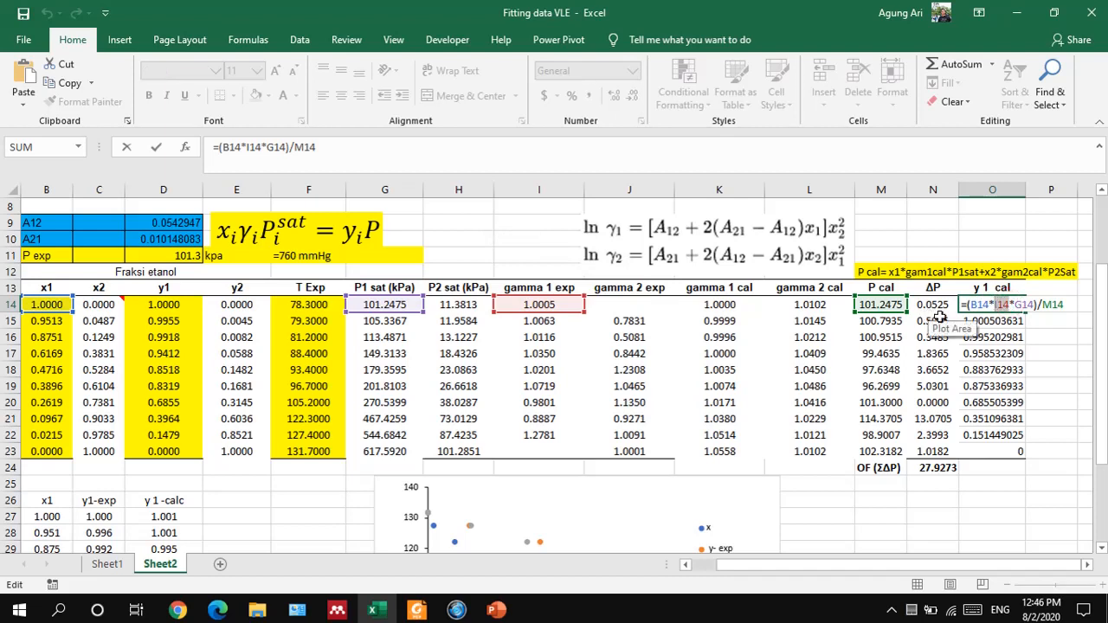
click(724, 305)
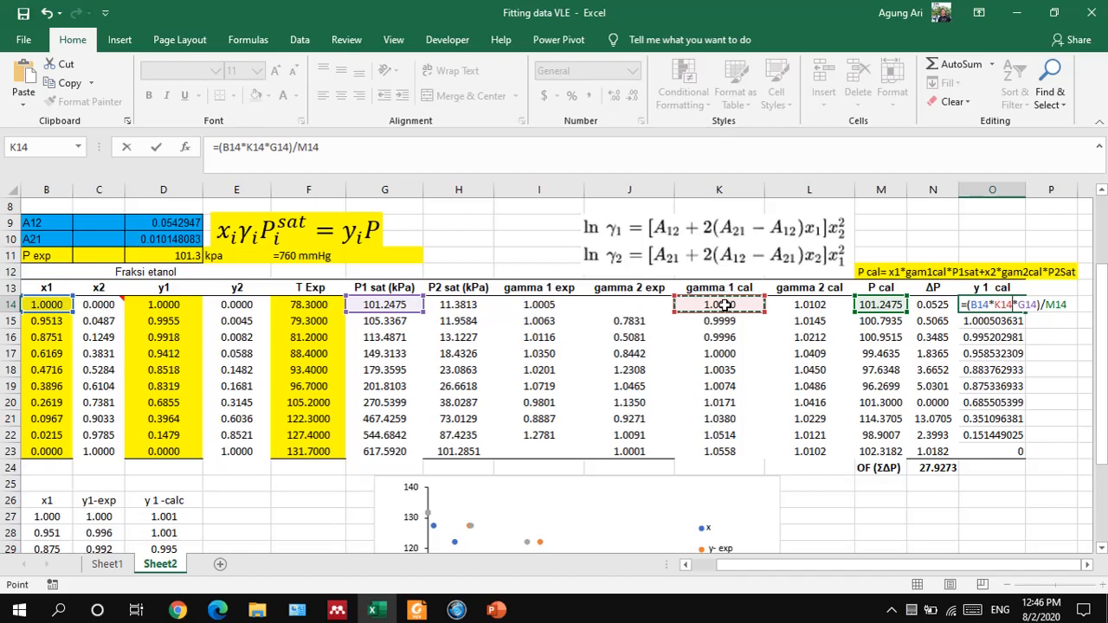
key(Return)
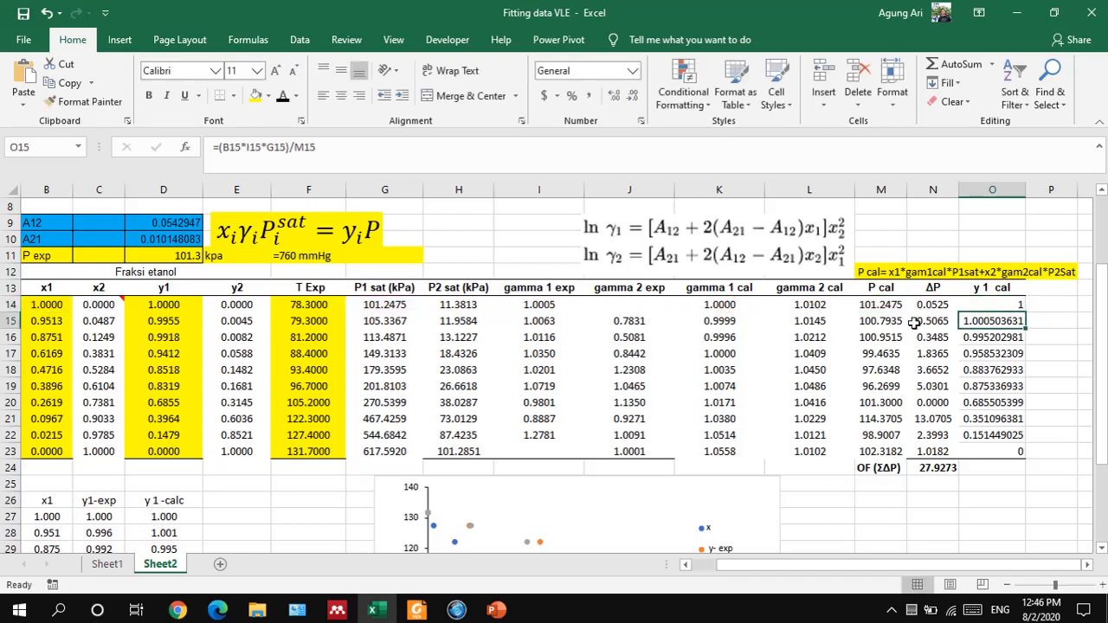
click(1006, 306)
drag(1024, 312, 1008, 452)
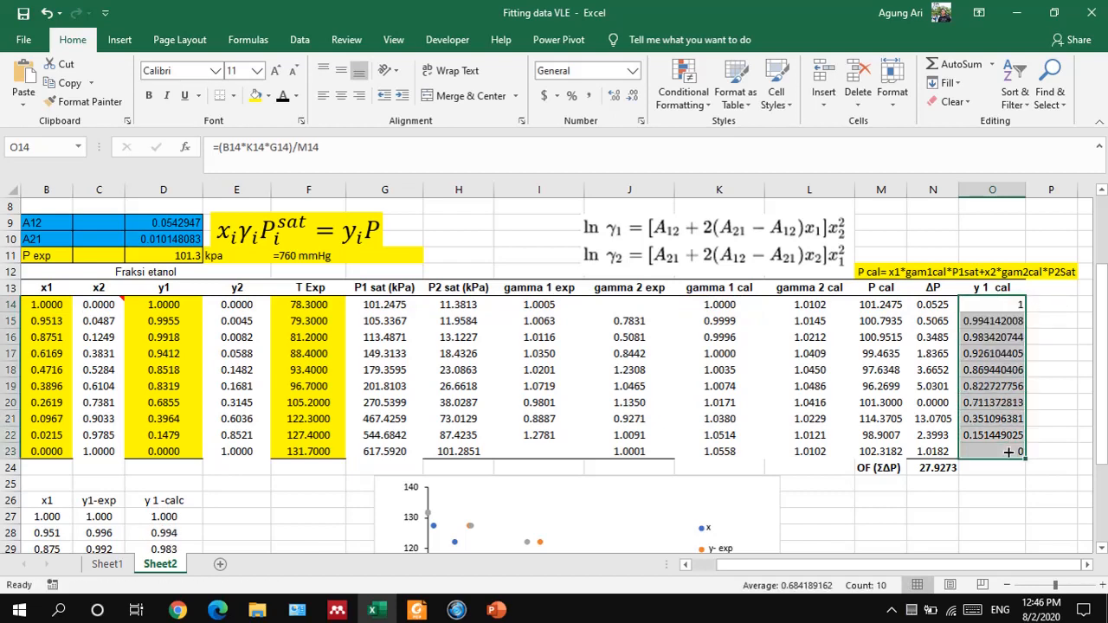
scroll(852, 488, down, 3)
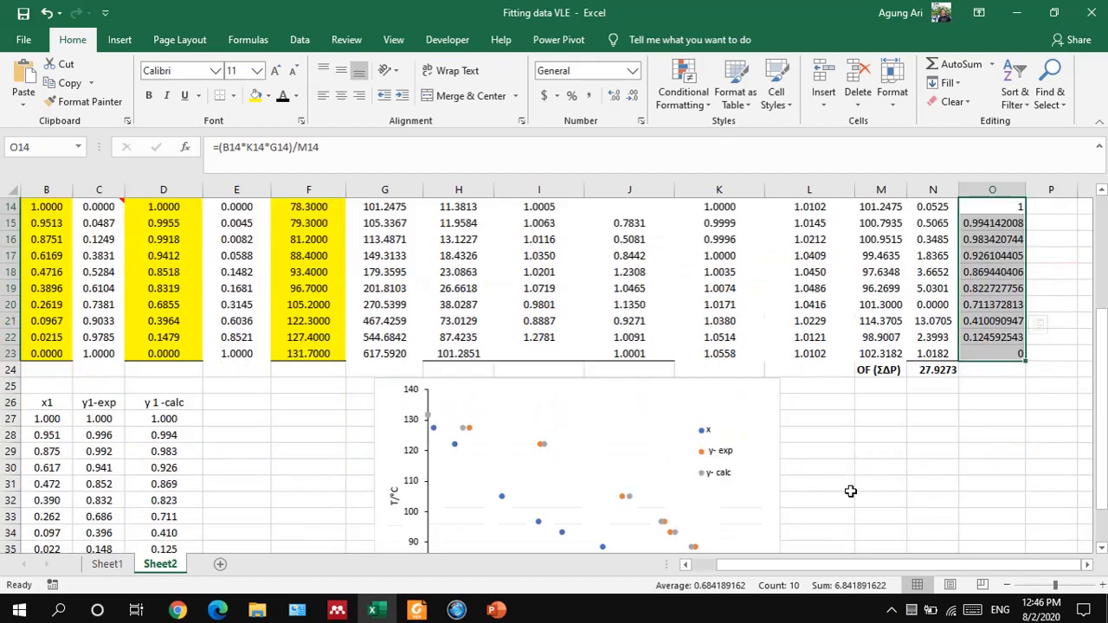
scroll(851, 491, up, 2)
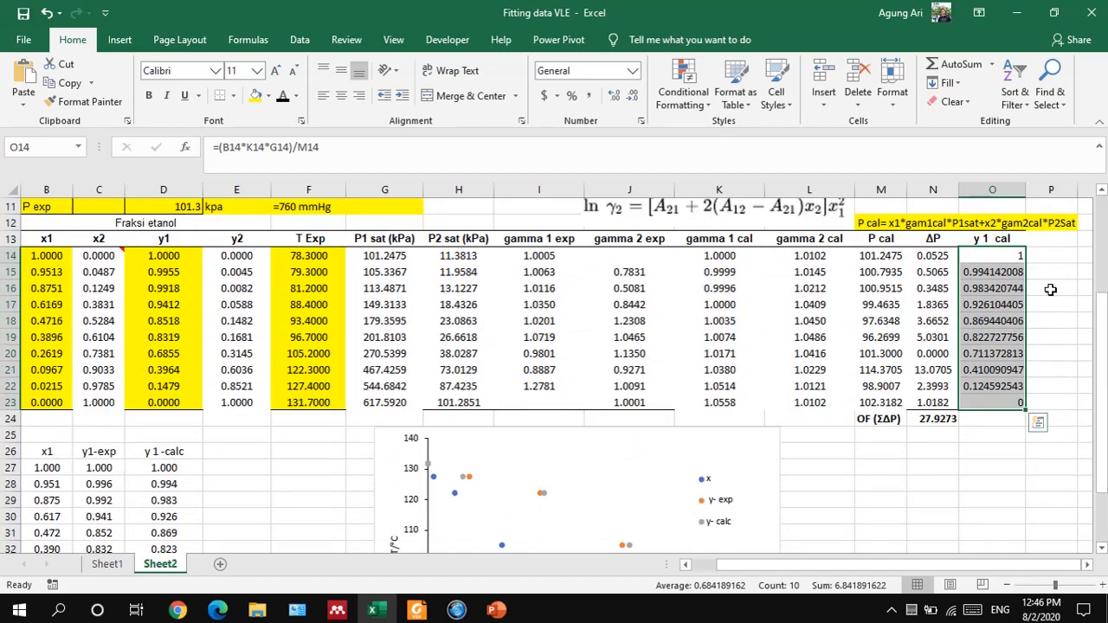
Inspect the cell references used by the y 1 cal formula in O14
click(1049, 288)
double_click(977, 255)
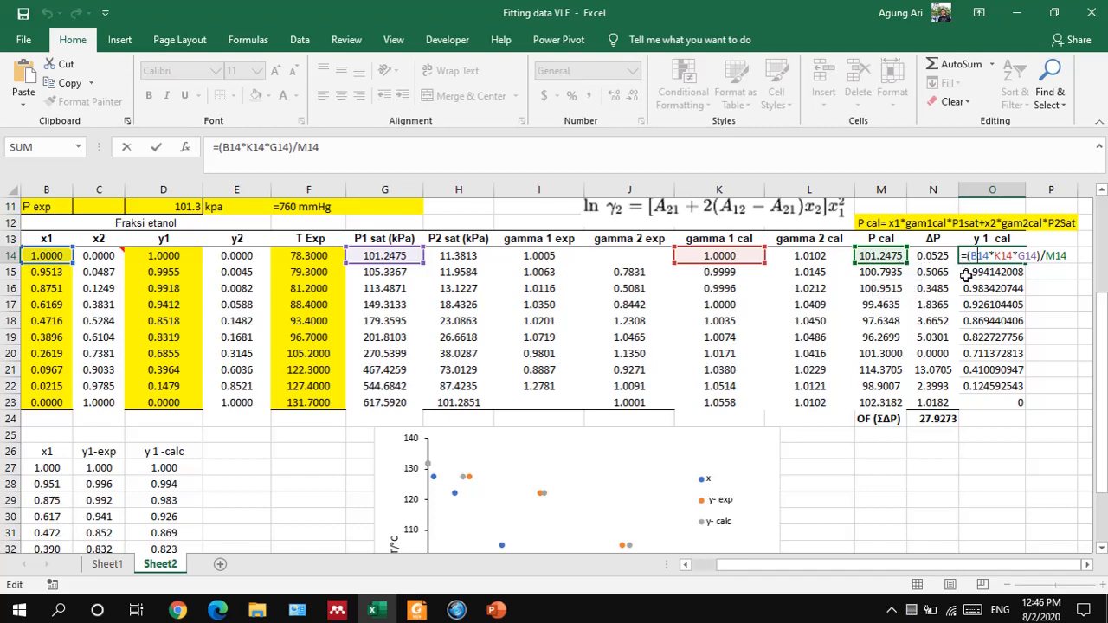
scroll(674, 280, up, 1)
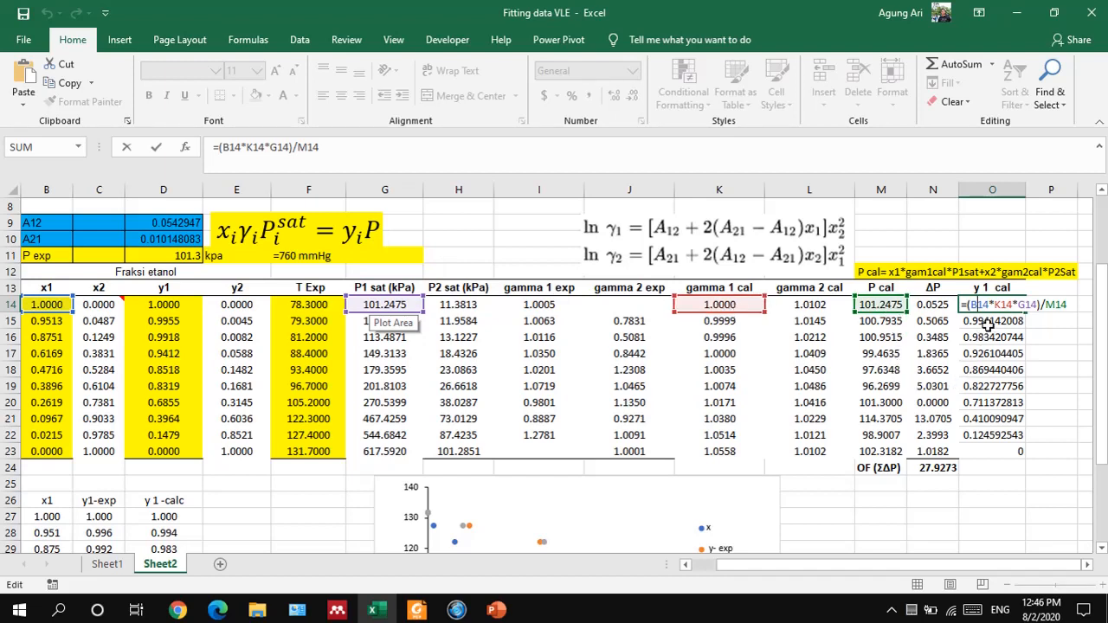
key(Return)
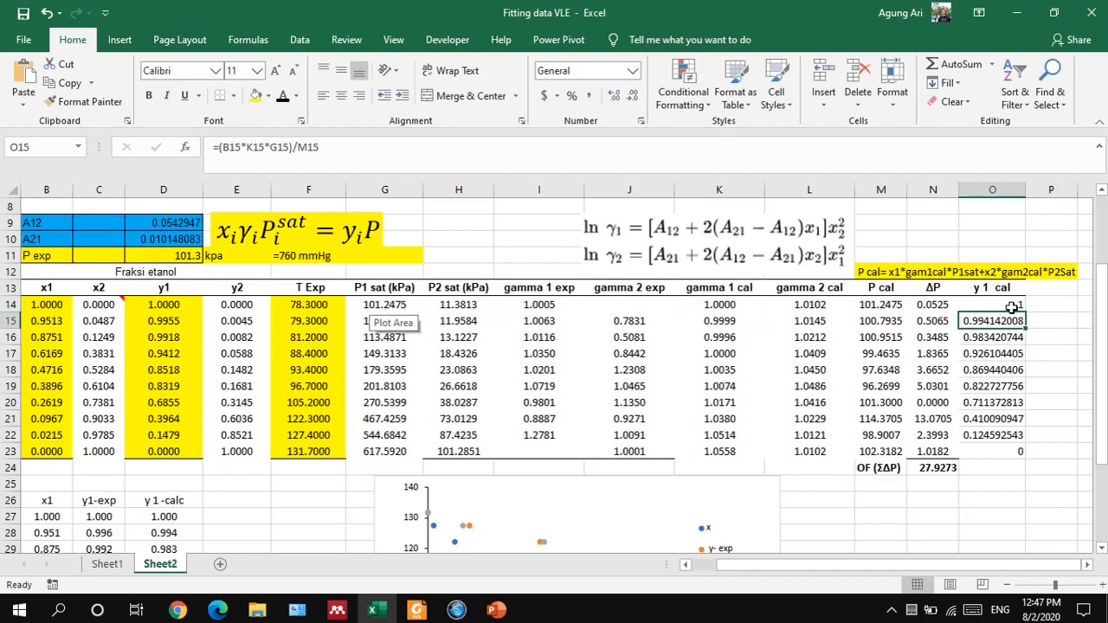
Replace the divisor in O14's y 1 cal formula with D11, the experimental pressure
click(1012, 304)
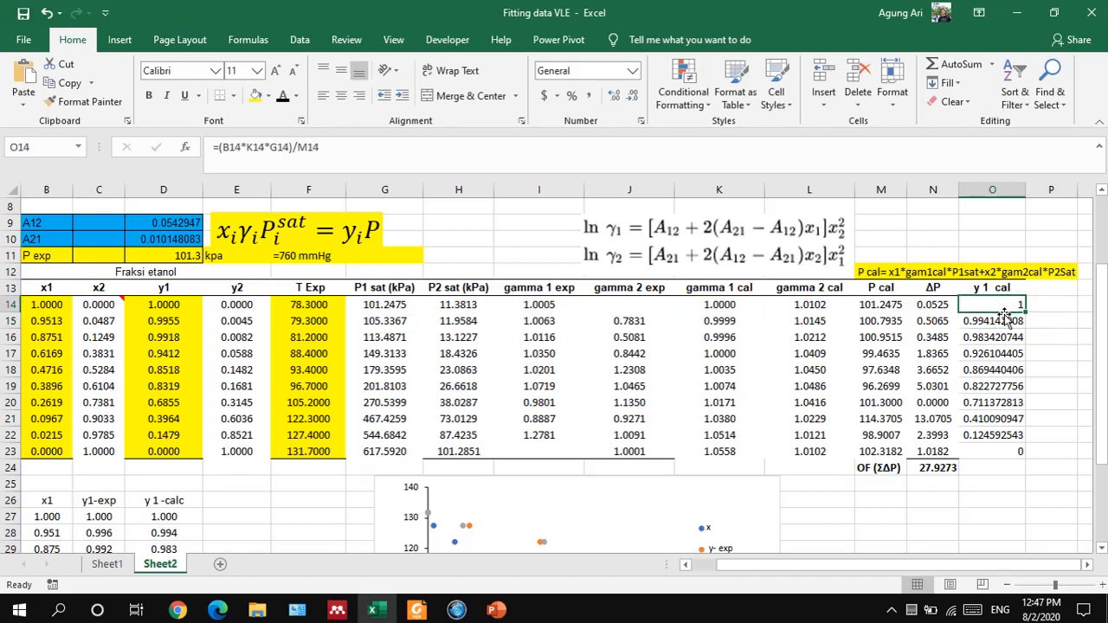
click(334, 147)
key(shift+Left)
key(shift+Left)
key(shift+Left)
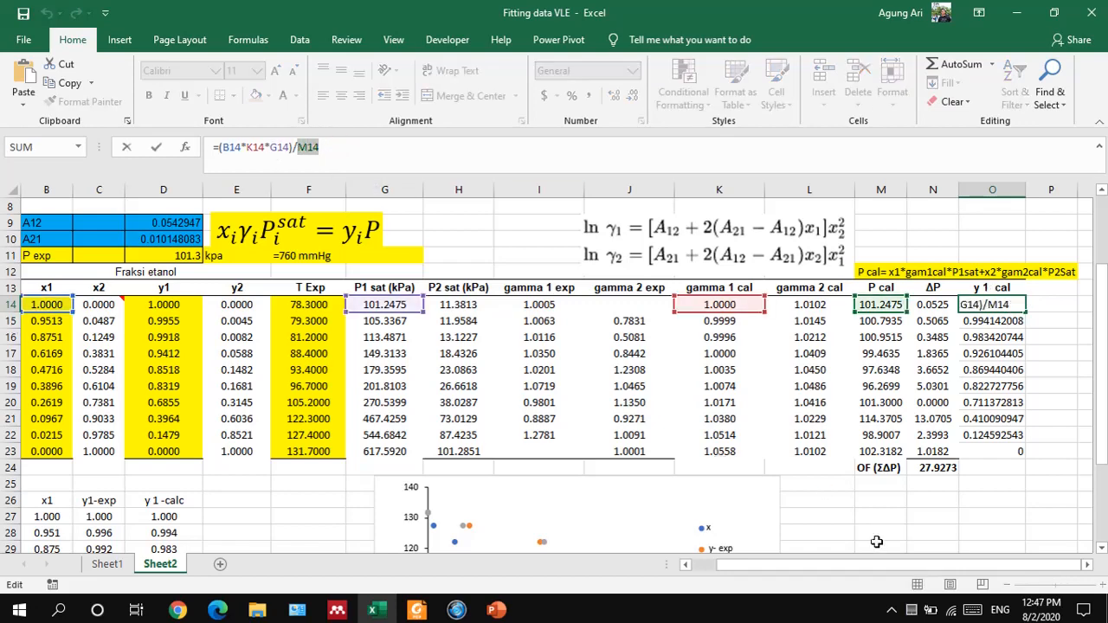
drag(804, 565, 511, 486)
scroll(148, 296, up, 1)
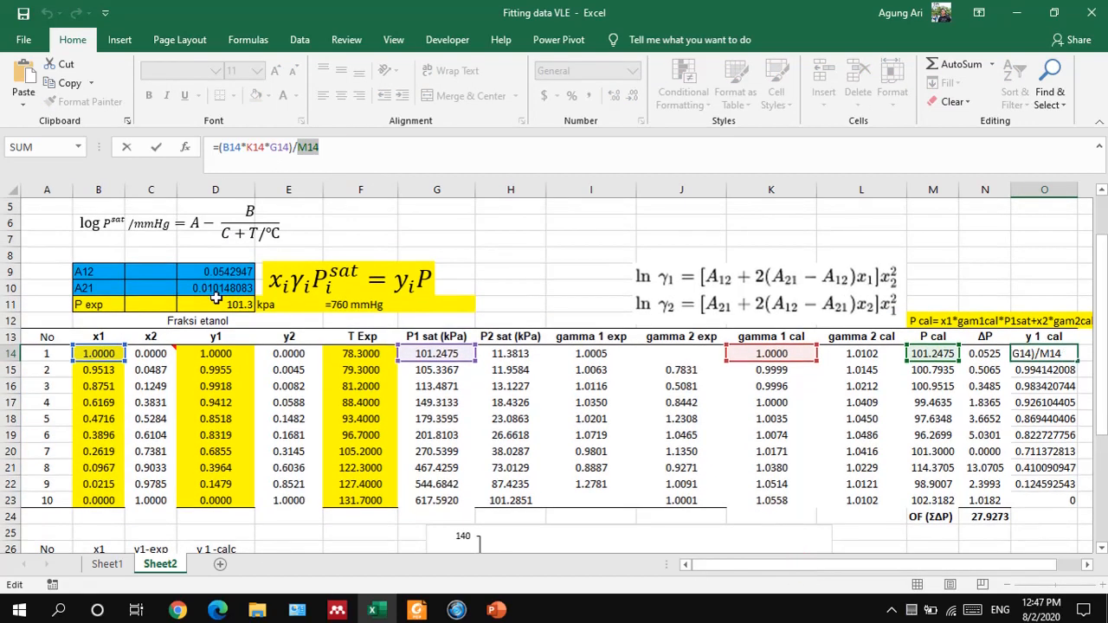
key(Return)
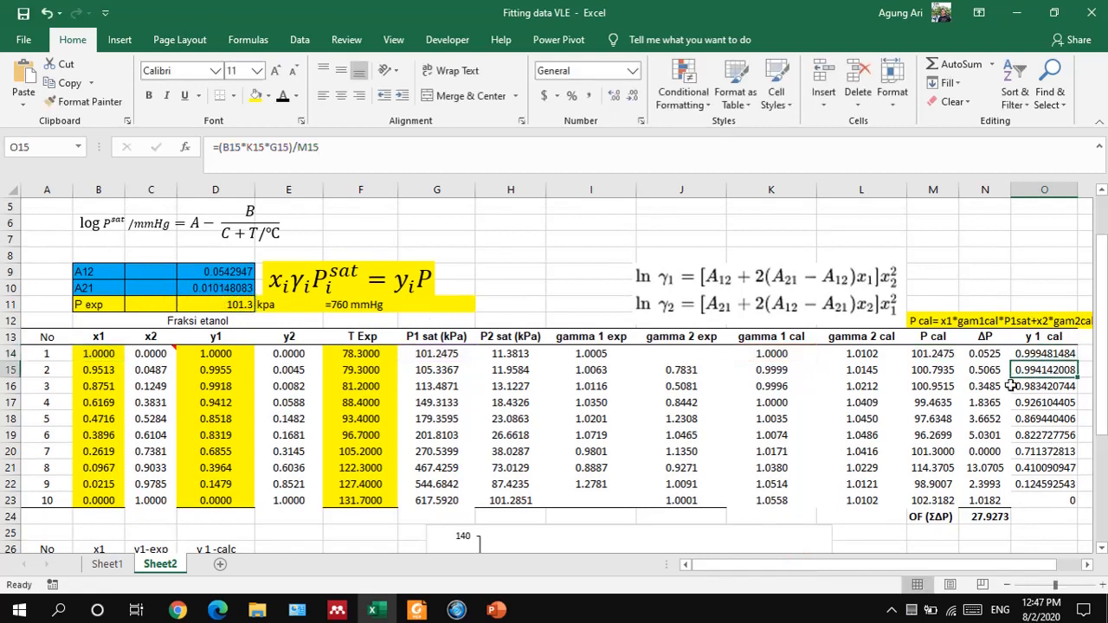
Try filling the O14 formula with the relative D11 reference down to O23, and undo the fill
click(1056, 353)
drag(1078, 362, 1082, 509)
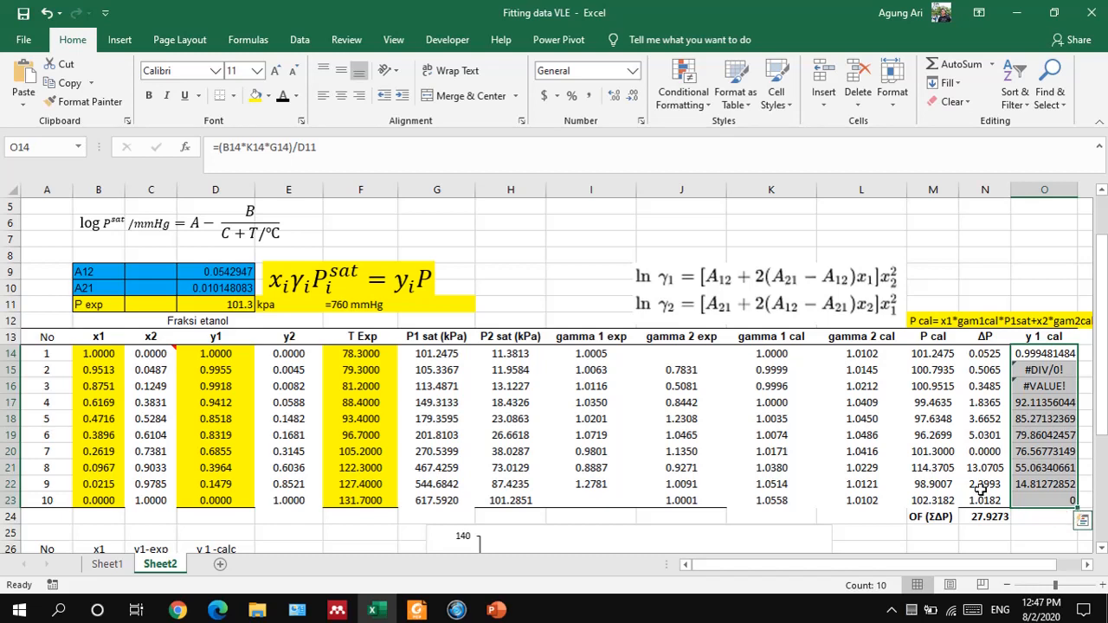
key(ctrl+z)
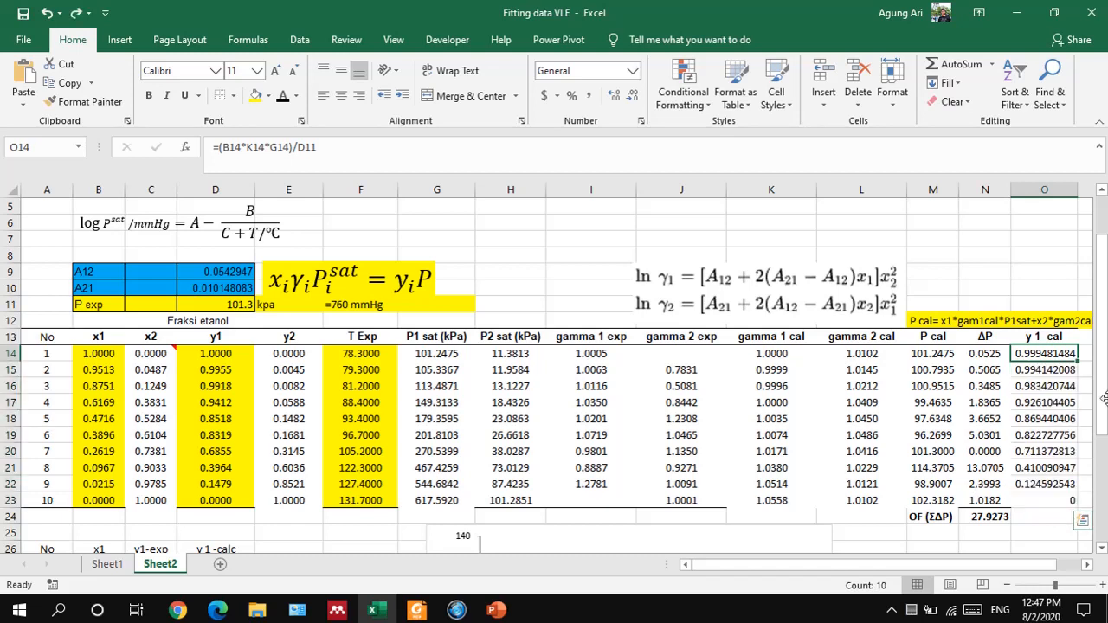
Make the divisor in O14 the absolute reference $D$11 and fill the formula down to O23
click(305, 149)
key(Return)
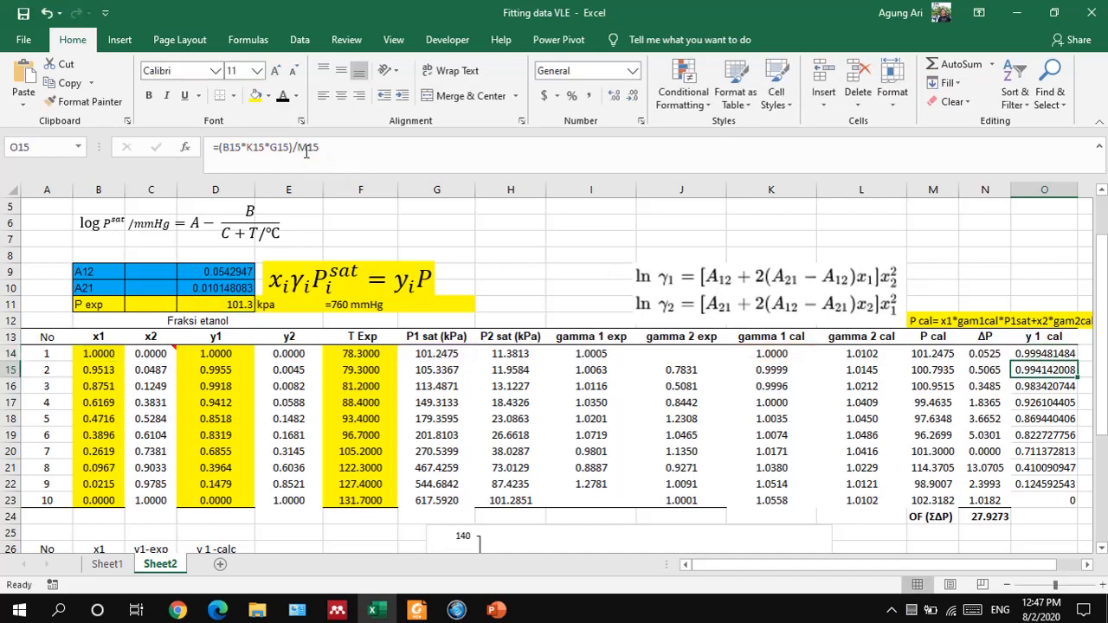
click(1066, 355)
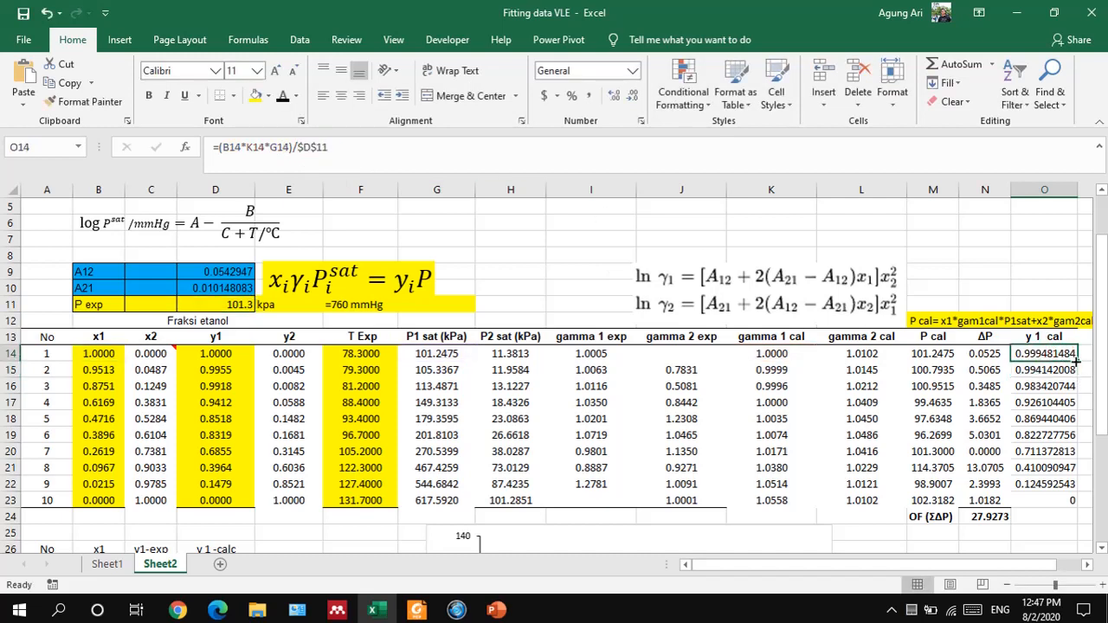
drag(1076, 360, 1083, 504)
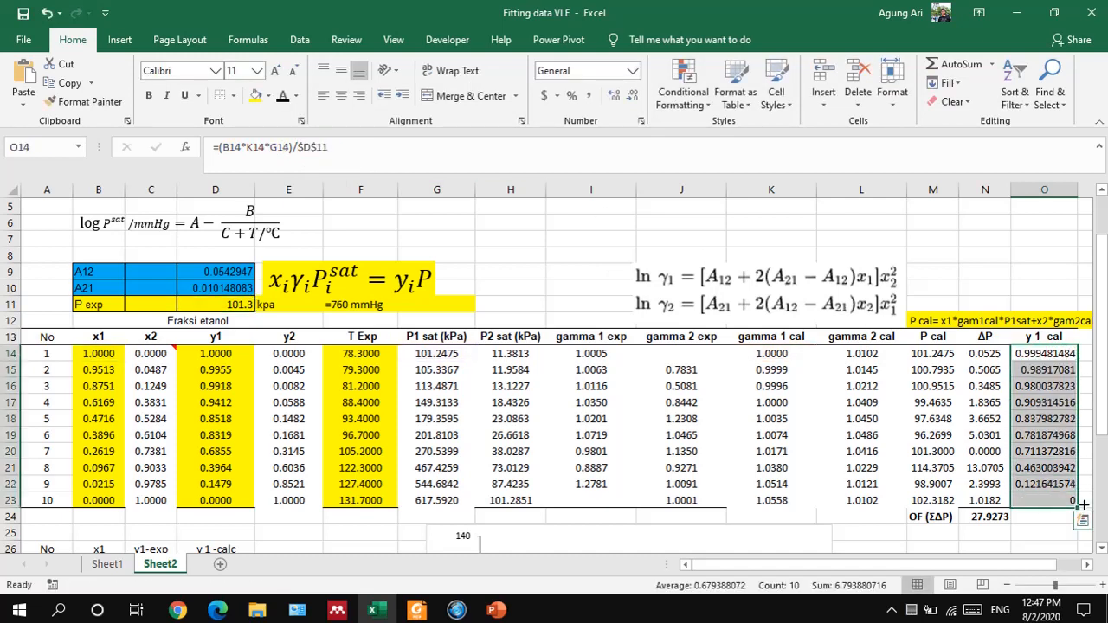
scroll(957, 482, down, 4)
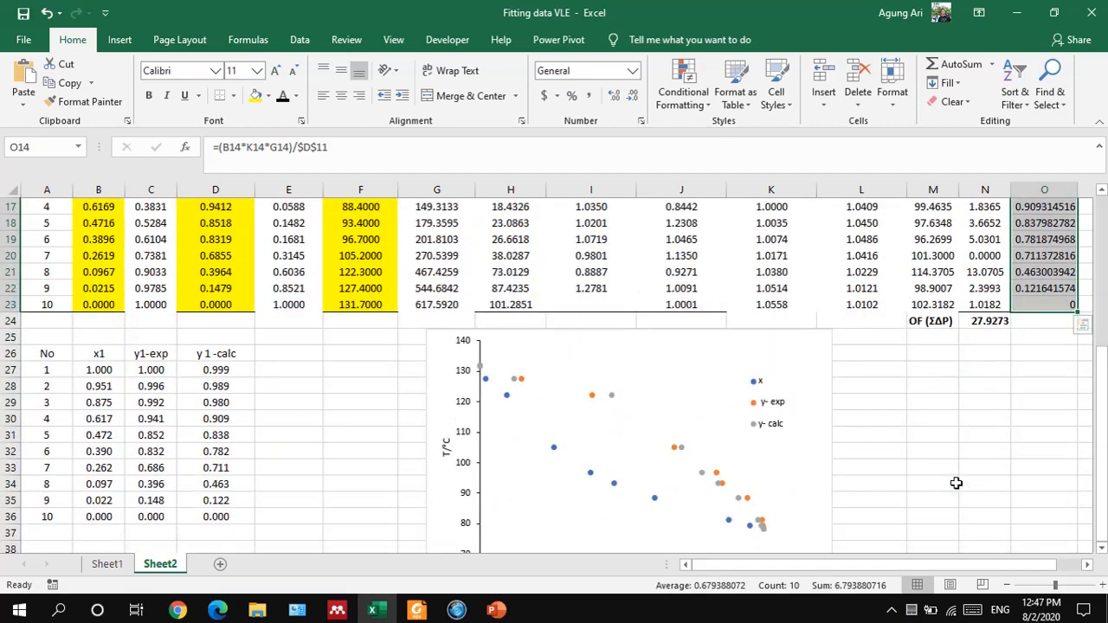
scroll(956, 482, up, 4)
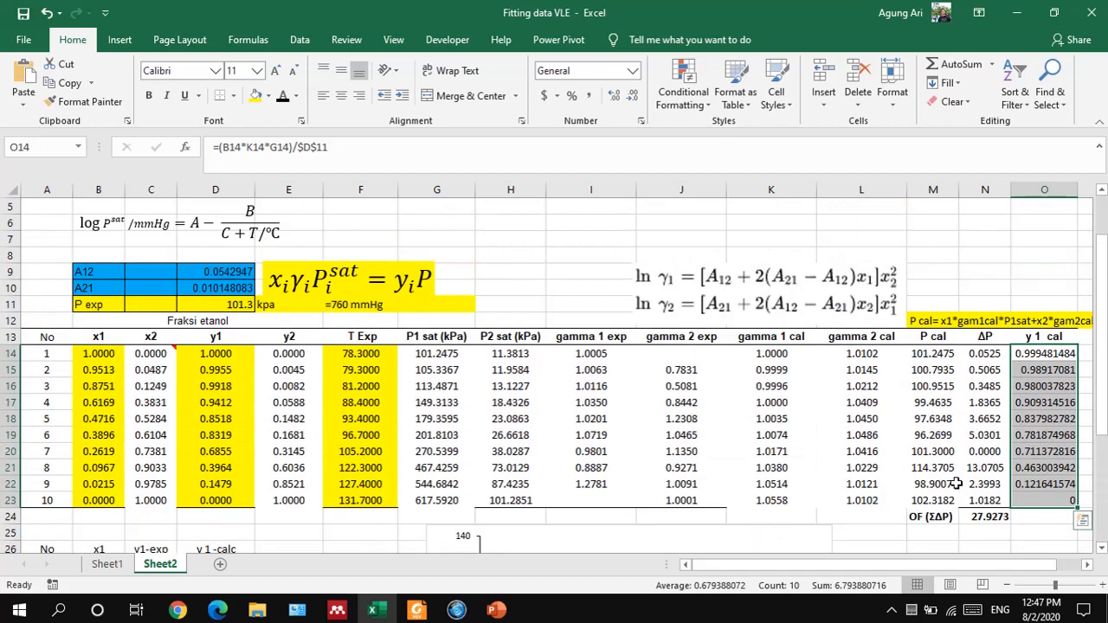
scroll(956, 482, down, 1)
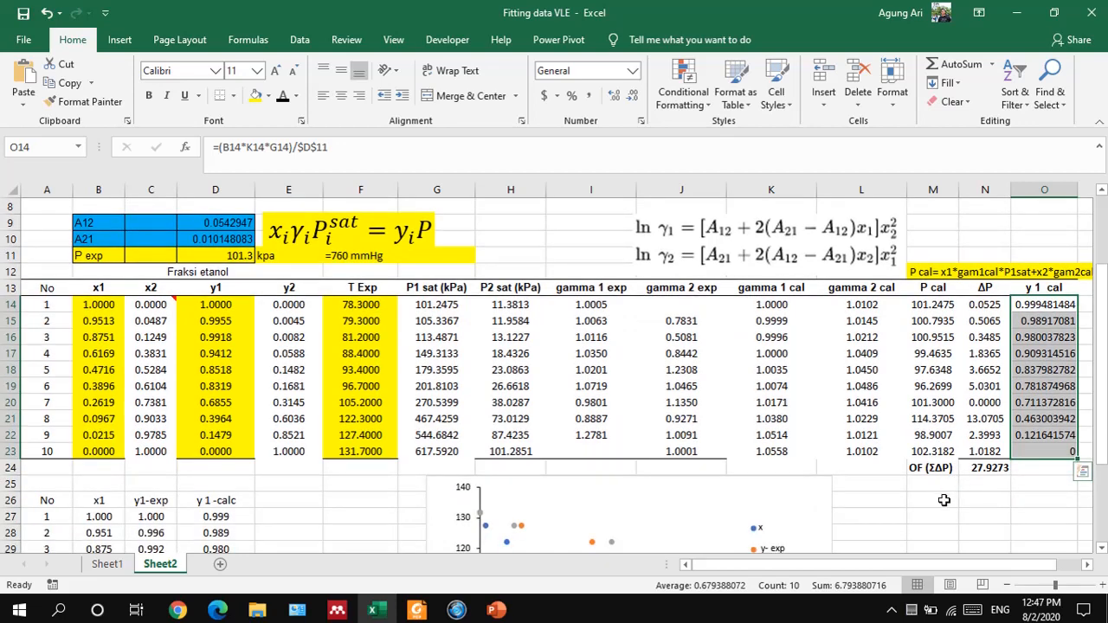
click(969, 536)
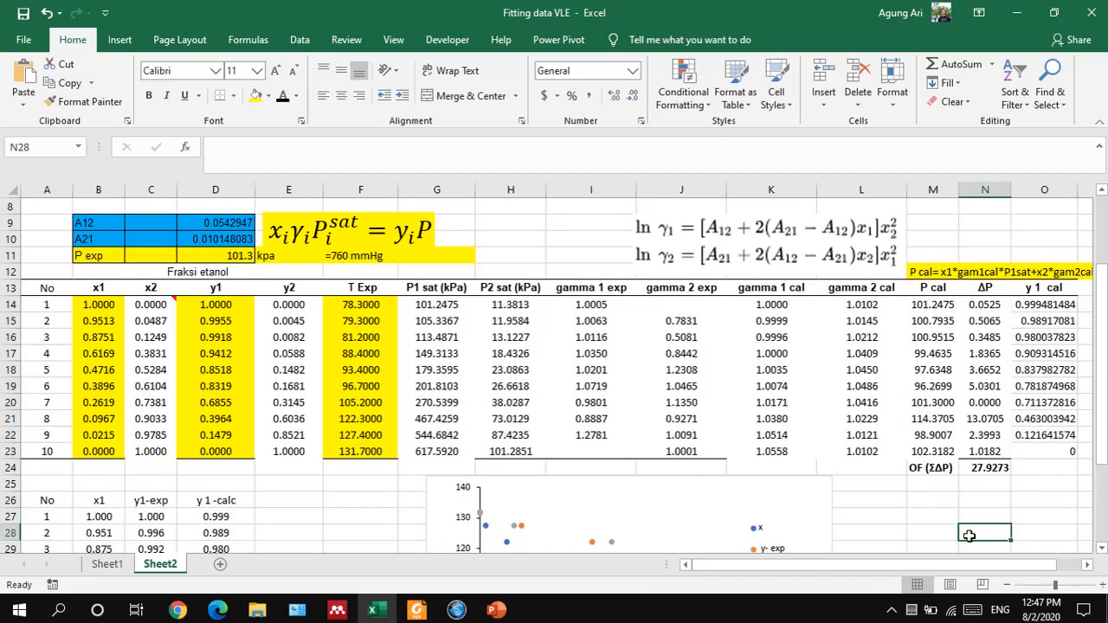
Set the divisor in O14's formula back to the P cal cell M14 and fill it down to O23
click(1058, 310)
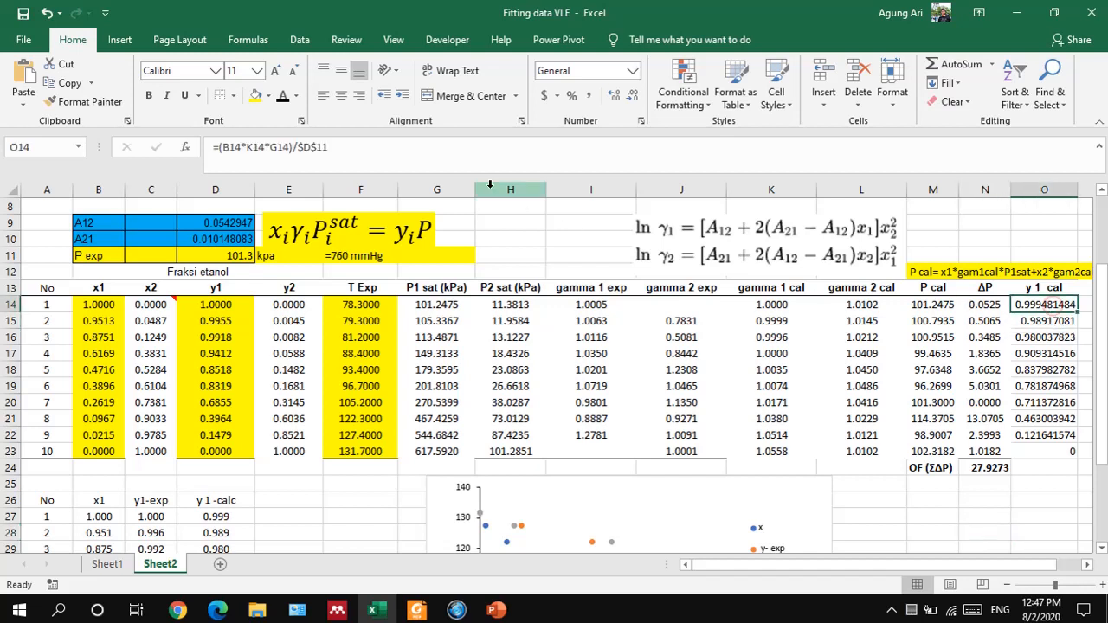
drag(345, 146, 297, 149)
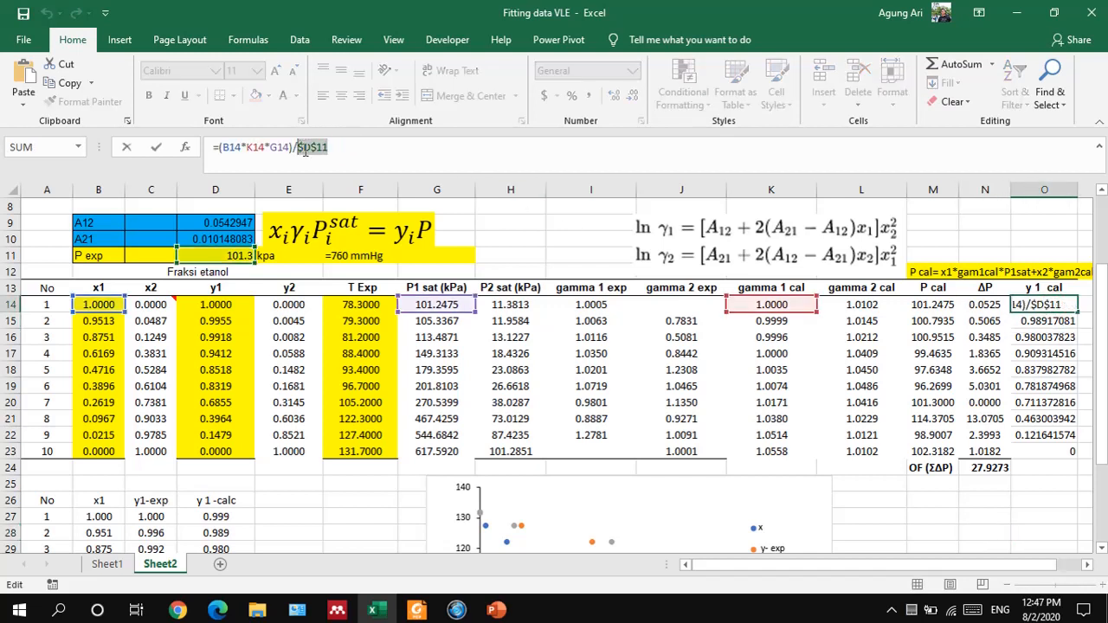
click(928, 308)
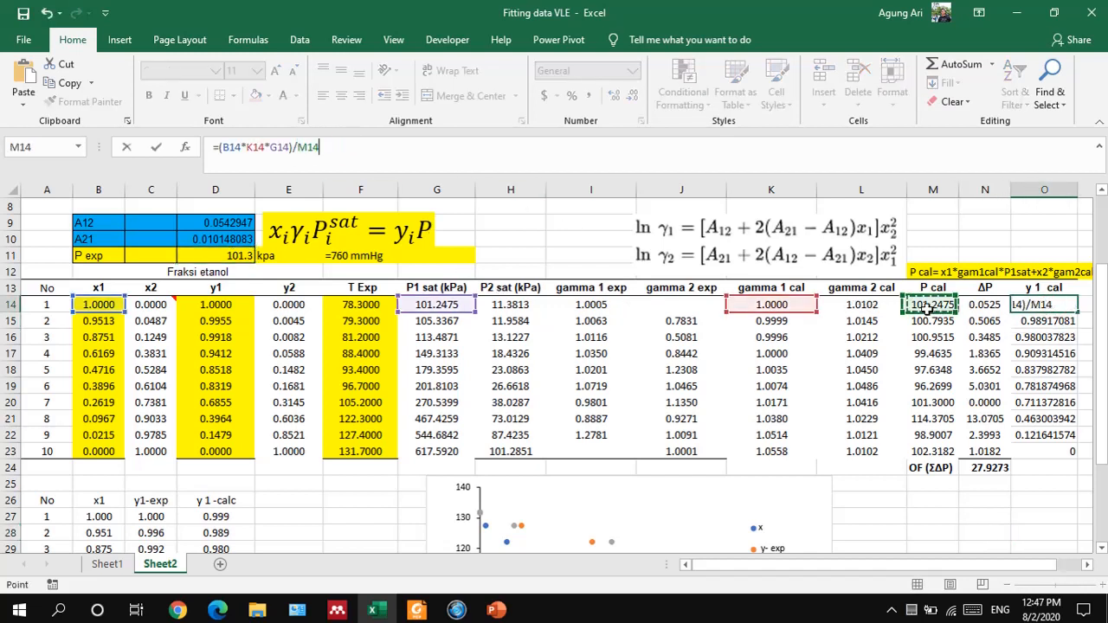
key(Return)
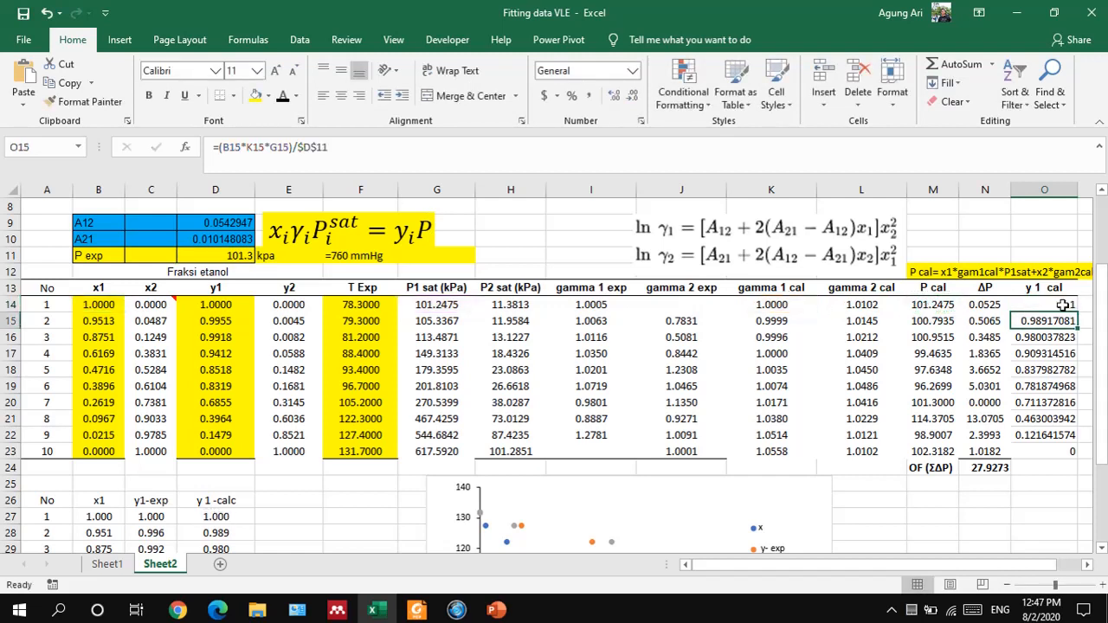
click(1063, 304)
drag(1076, 313, 1075, 458)
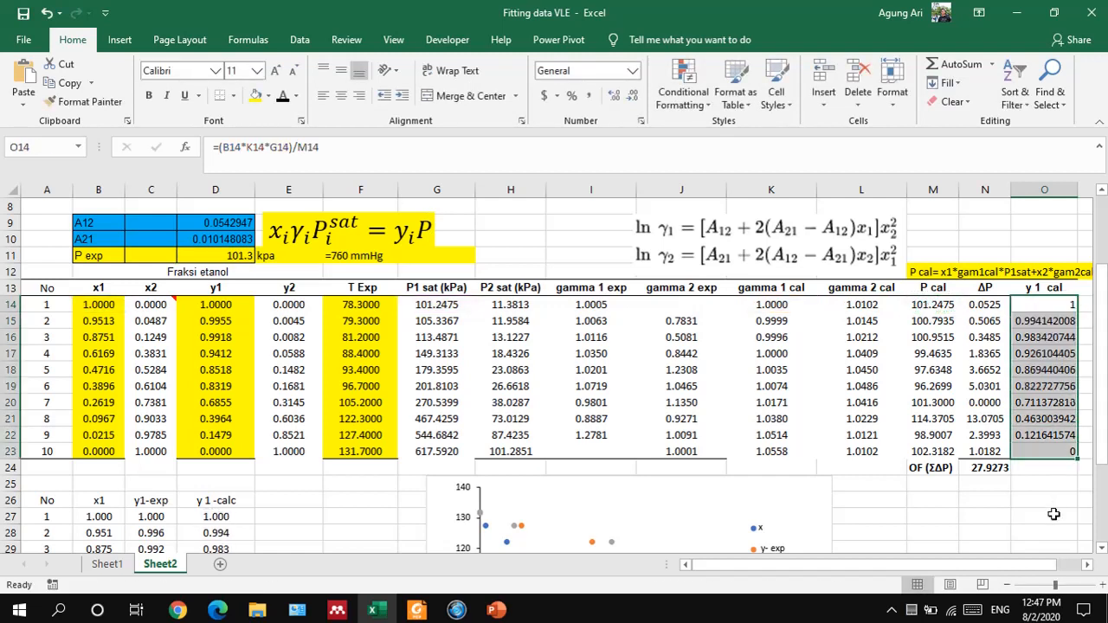
click(1017, 521)
Compare the y1-exp and y 1-calc values in the summary table and the T/°C chart
scroll(969, 511, down, 3)
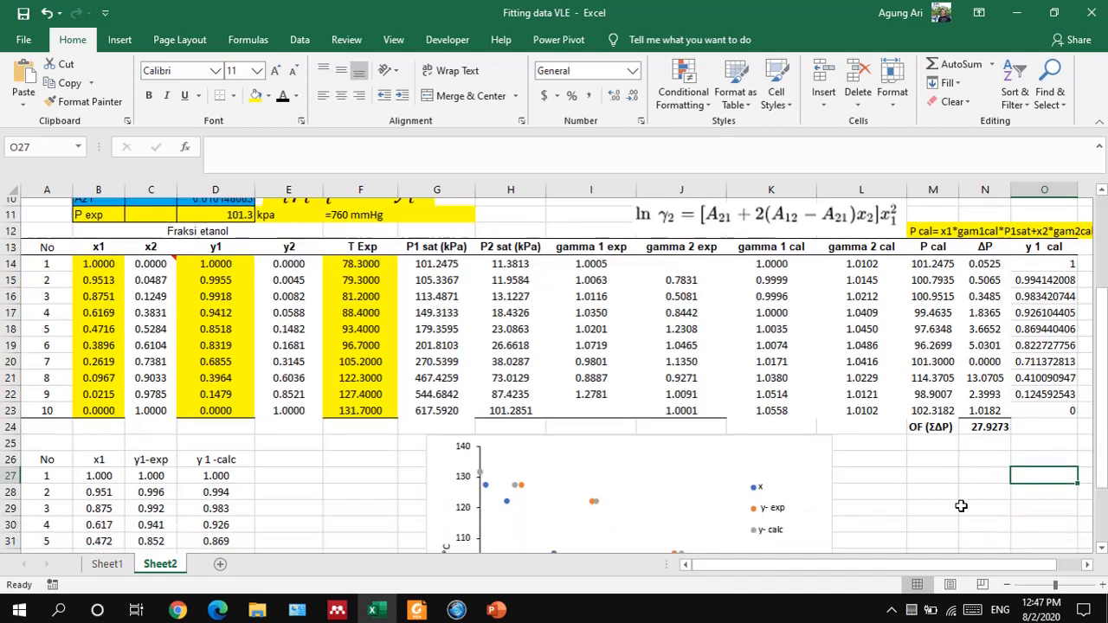
scroll(961, 505, up, 3)
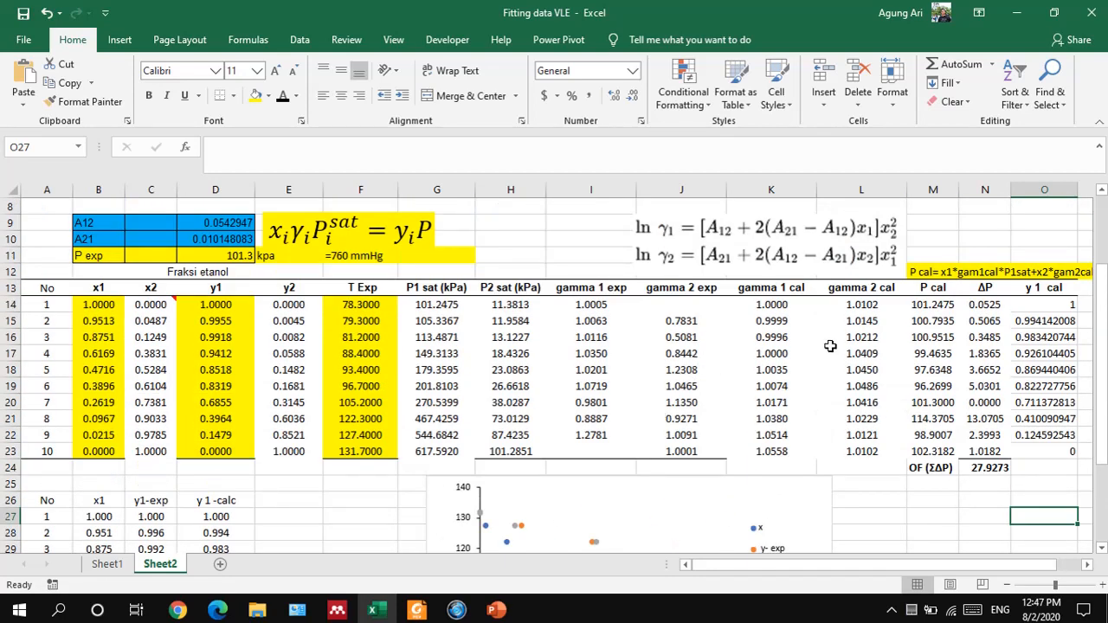
scroll(833, 367, down, 2)
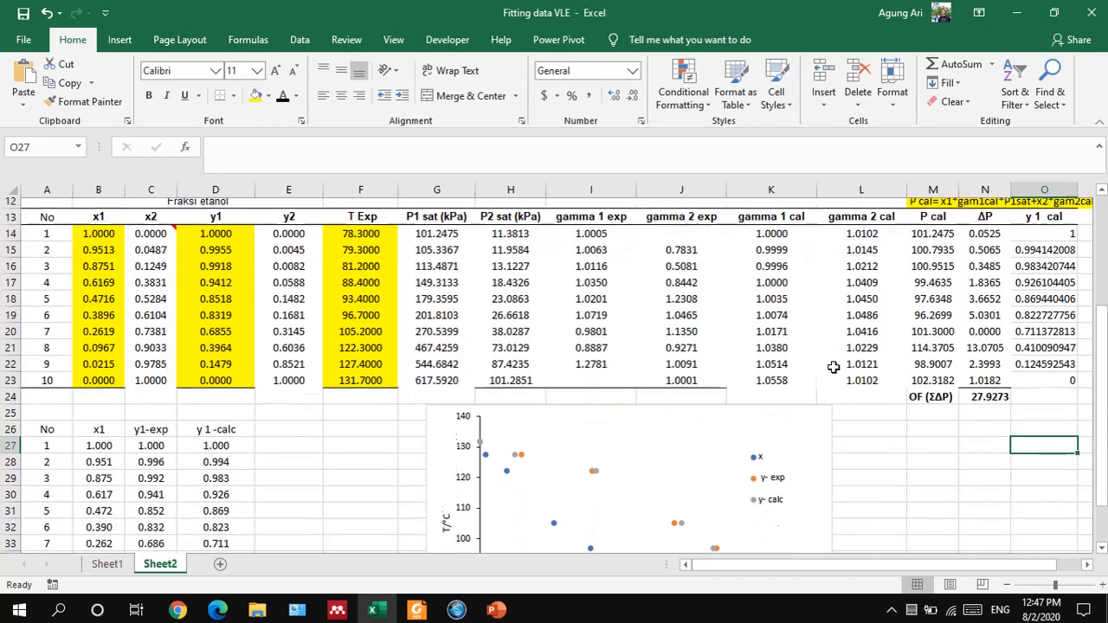
scroll(831, 328, up, 2)
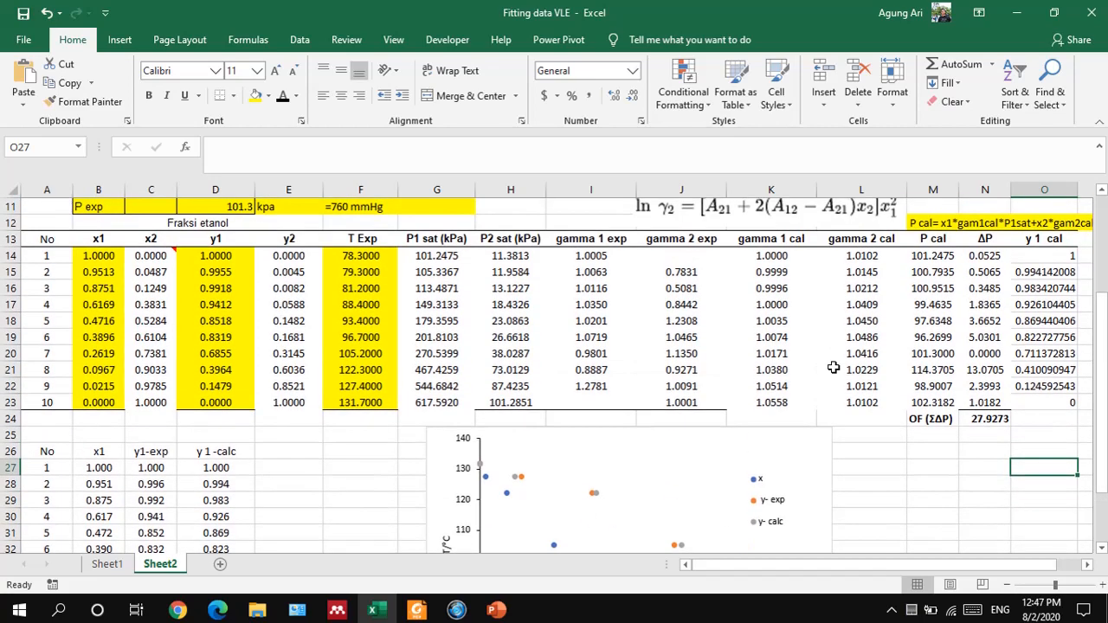
scroll(828, 295, down, 3)
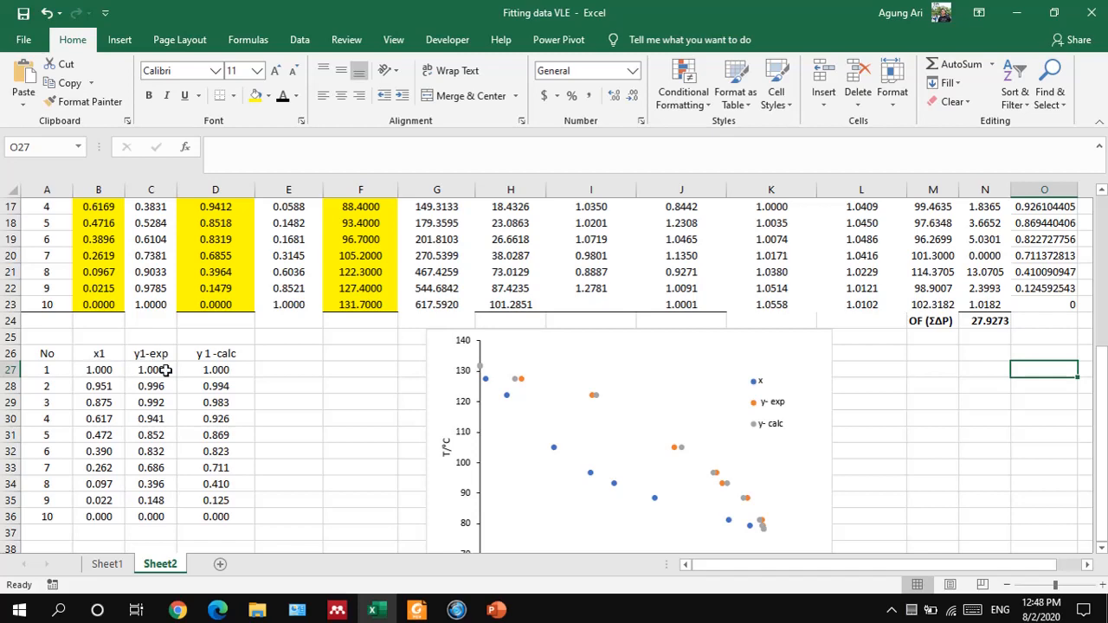
scroll(165, 369, up, 2)
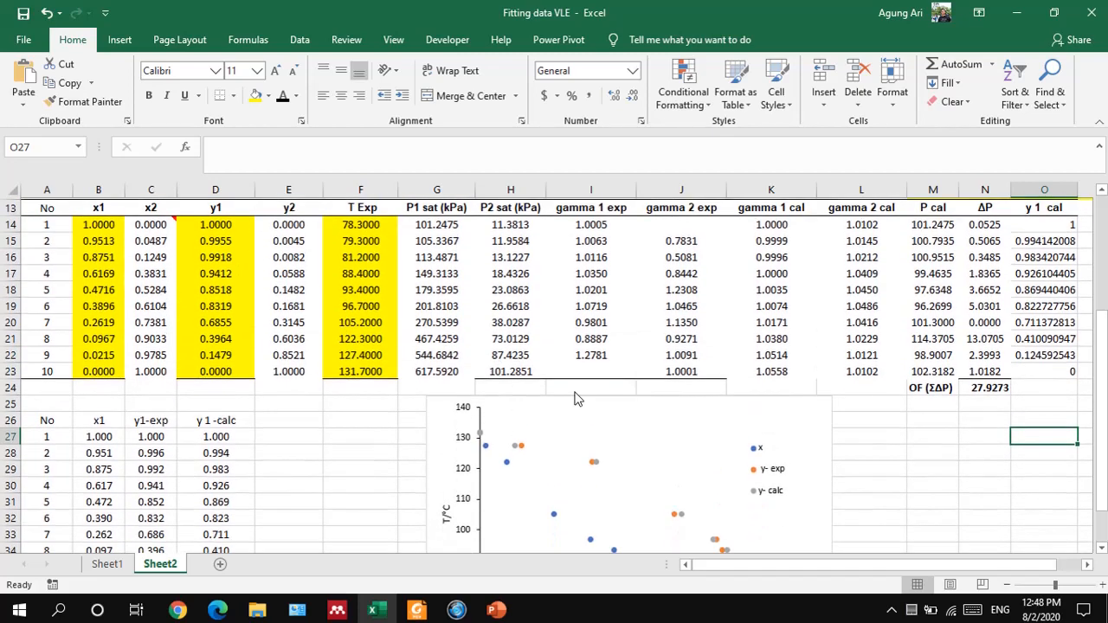
scroll(576, 396, down, 3)
click(594, 349)
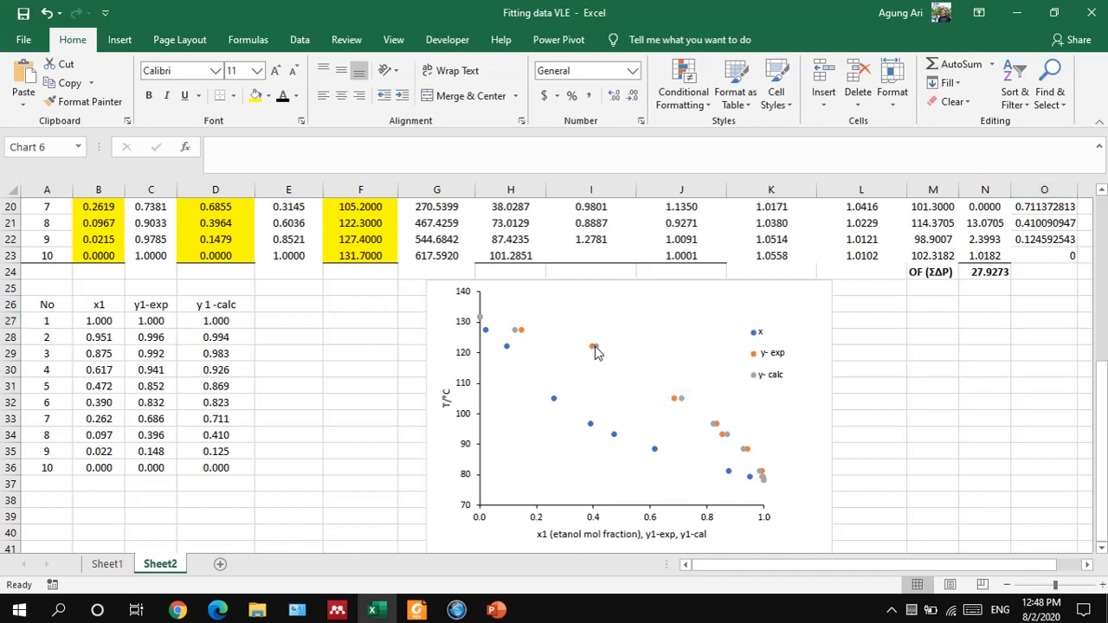
Delete the y- calc and x series from the T/°C chart
right_click(591, 351)
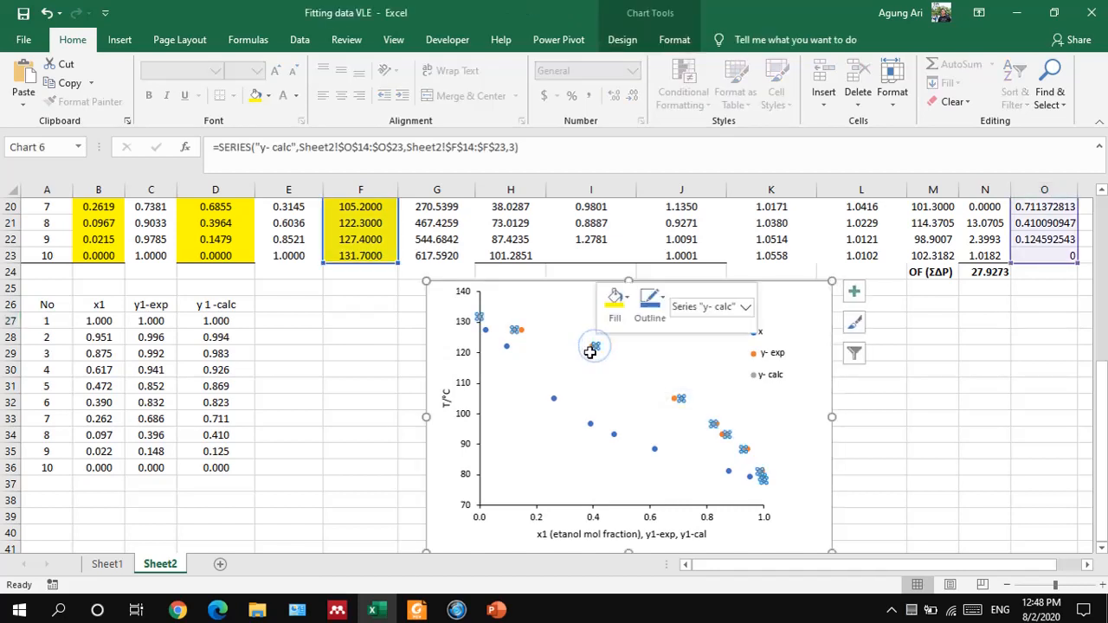
click(809, 303)
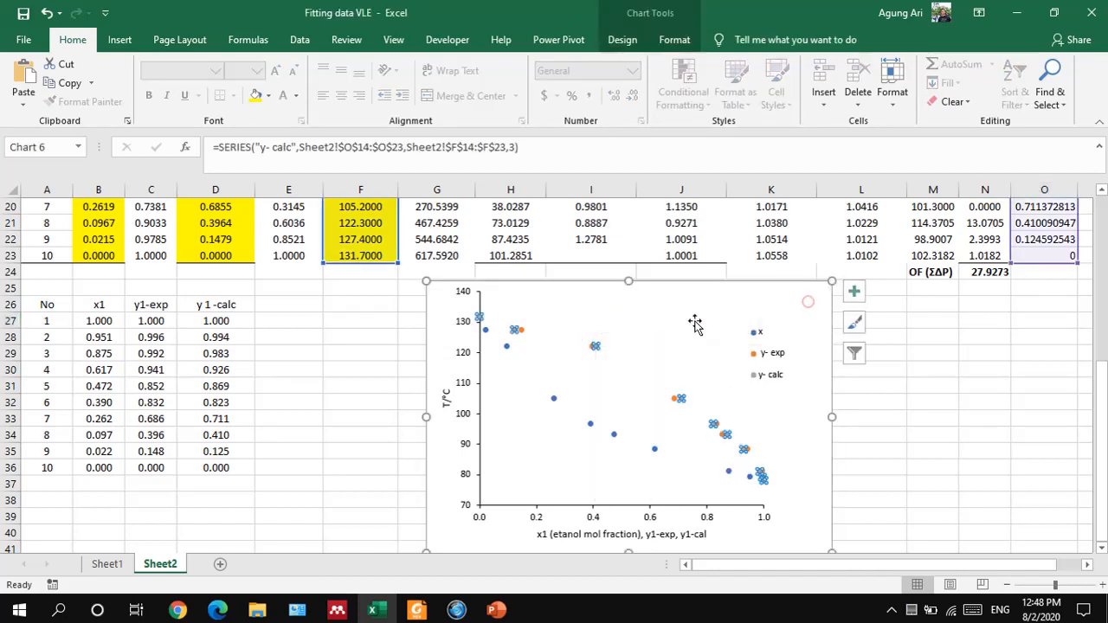
click(556, 399)
key(Delete)
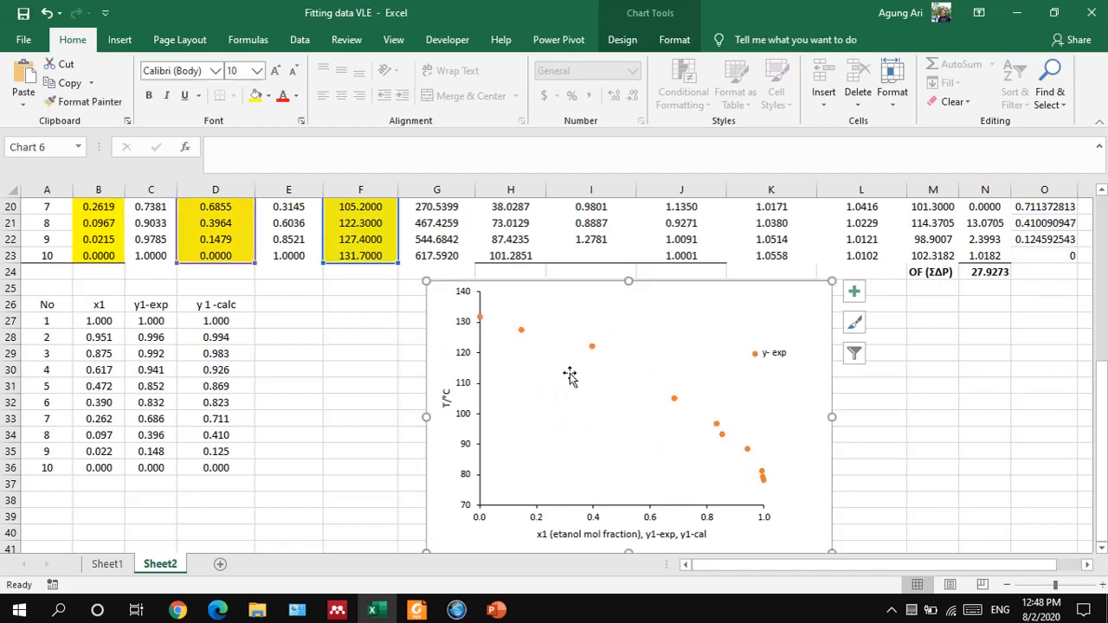
Delete the y- exp series from the chart and undo that deletion
click(594, 349)
click(596, 349)
key(Delete)
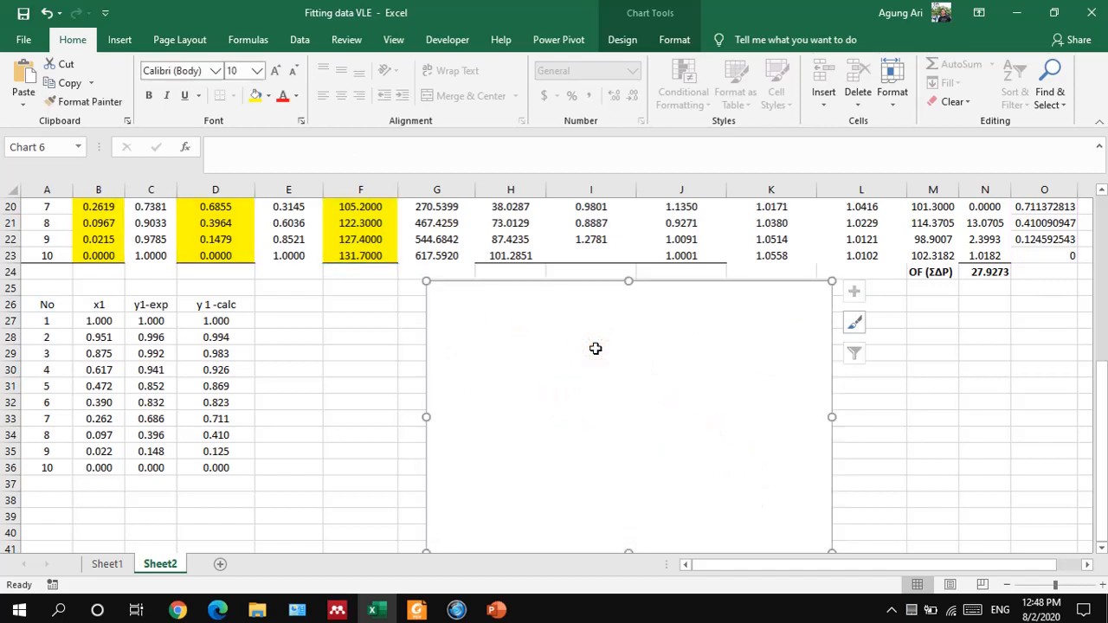
key(ctrl+z)
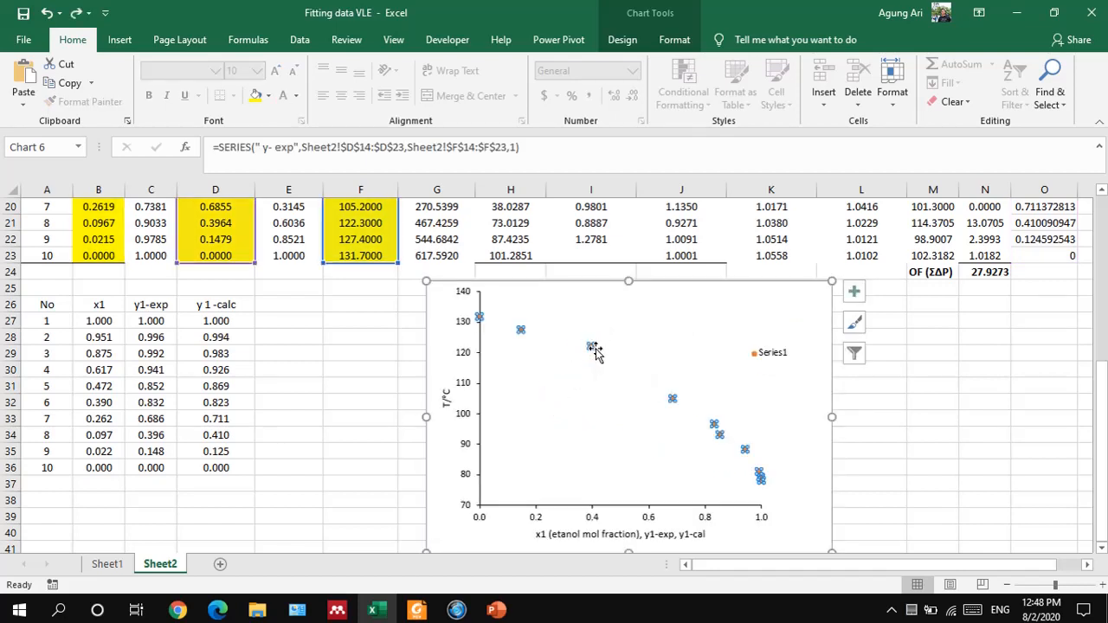
click(649, 328)
click(804, 314)
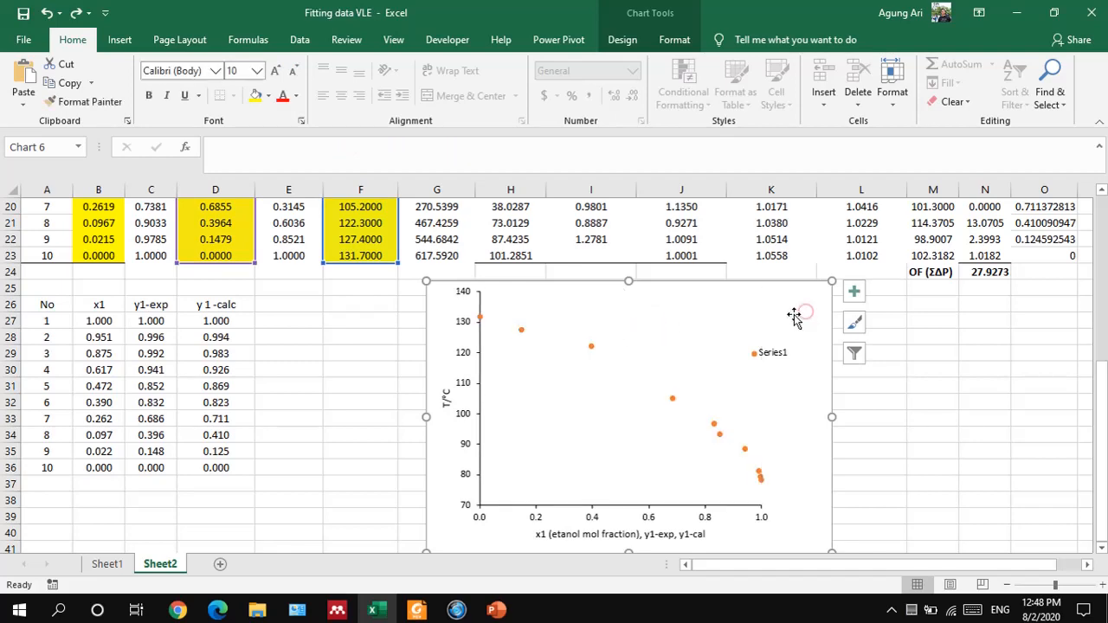
Add a chart series named "x - 1" with the summary table's x1 values, B27:B36, as its X values
right_click(725, 302)
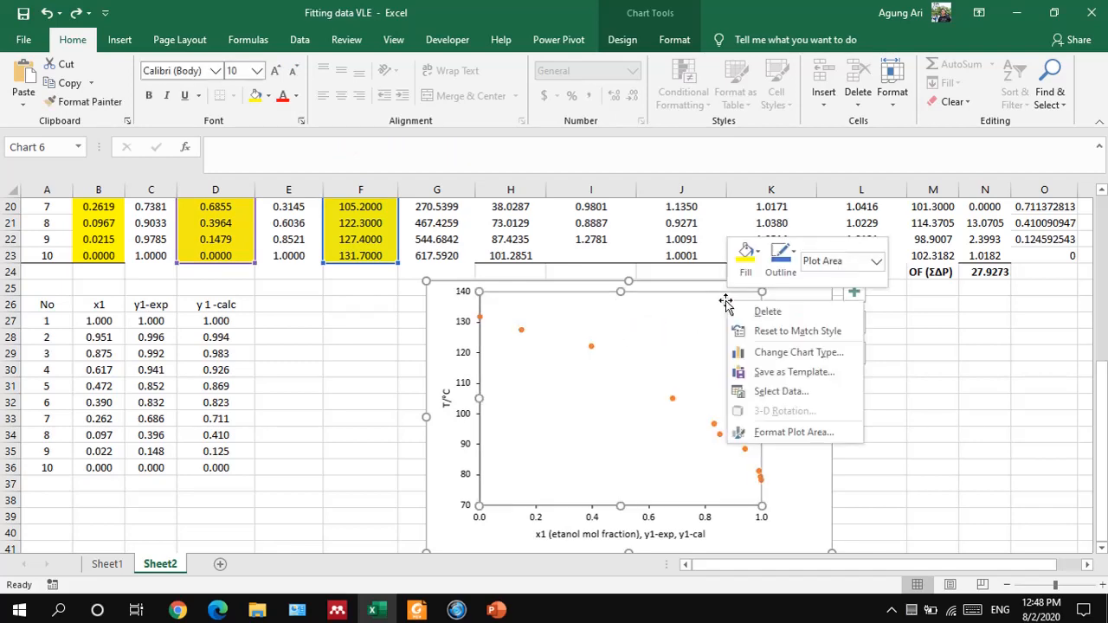
click(769, 391)
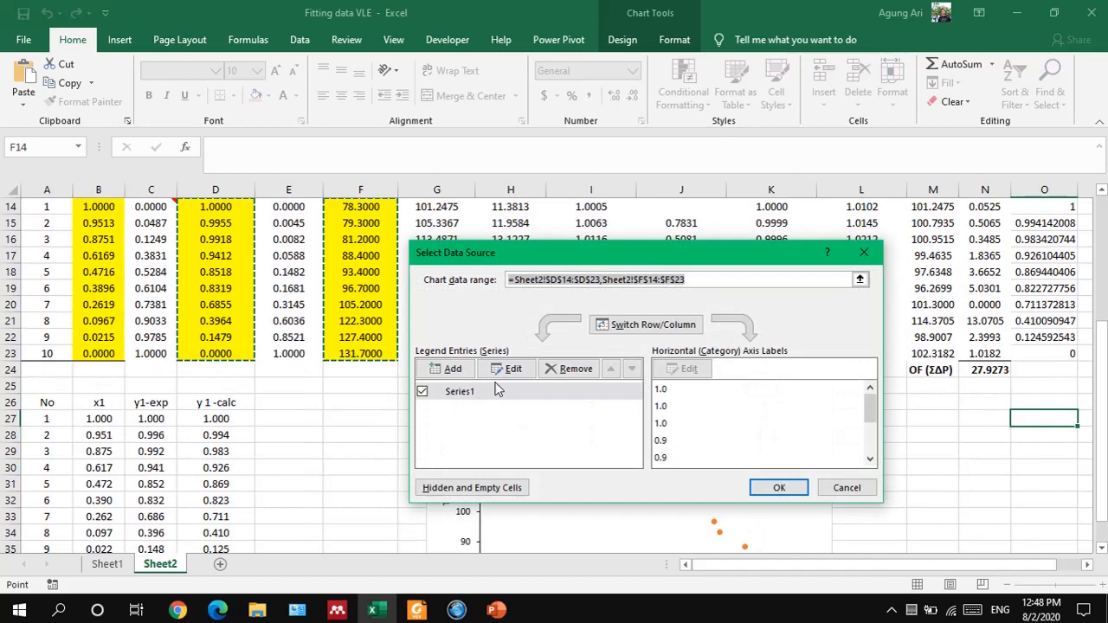
click(451, 369)
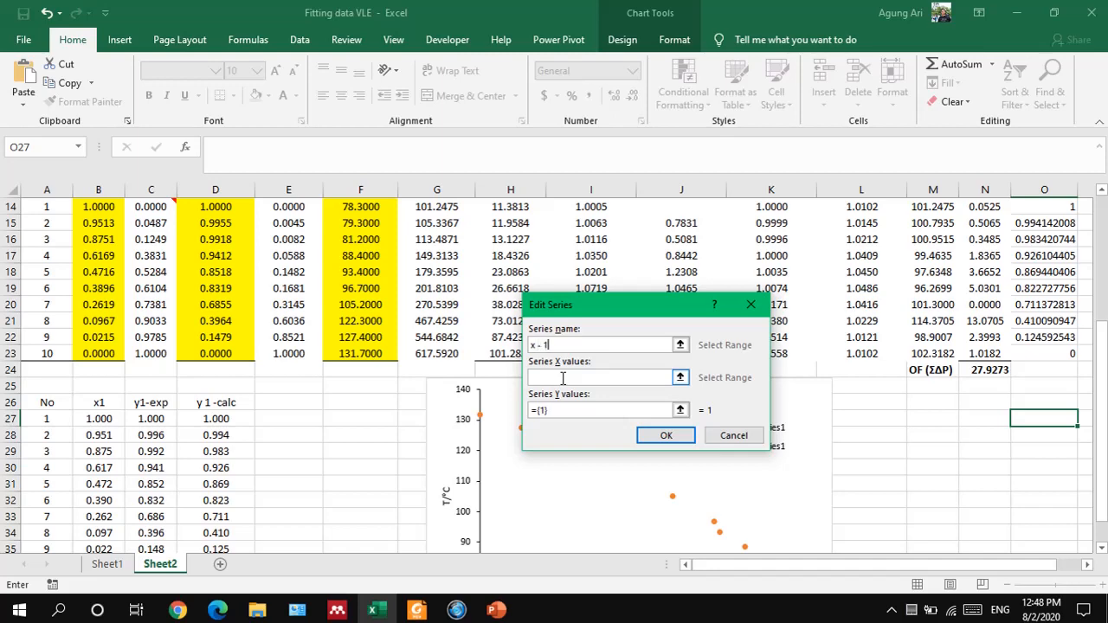
click(639, 376)
drag(103, 422, 111, 513)
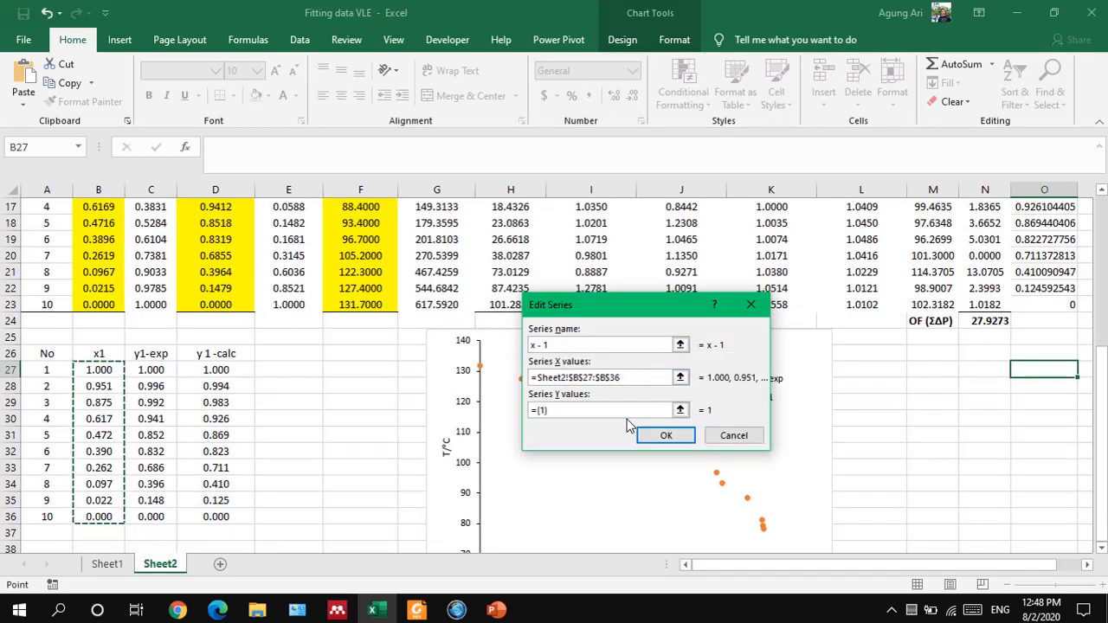
Set the new series' Y values to the y1-exp range C27:C36, without the default {1}, and confirm the series
click(565, 411)
drag(566, 411, 512, 415)
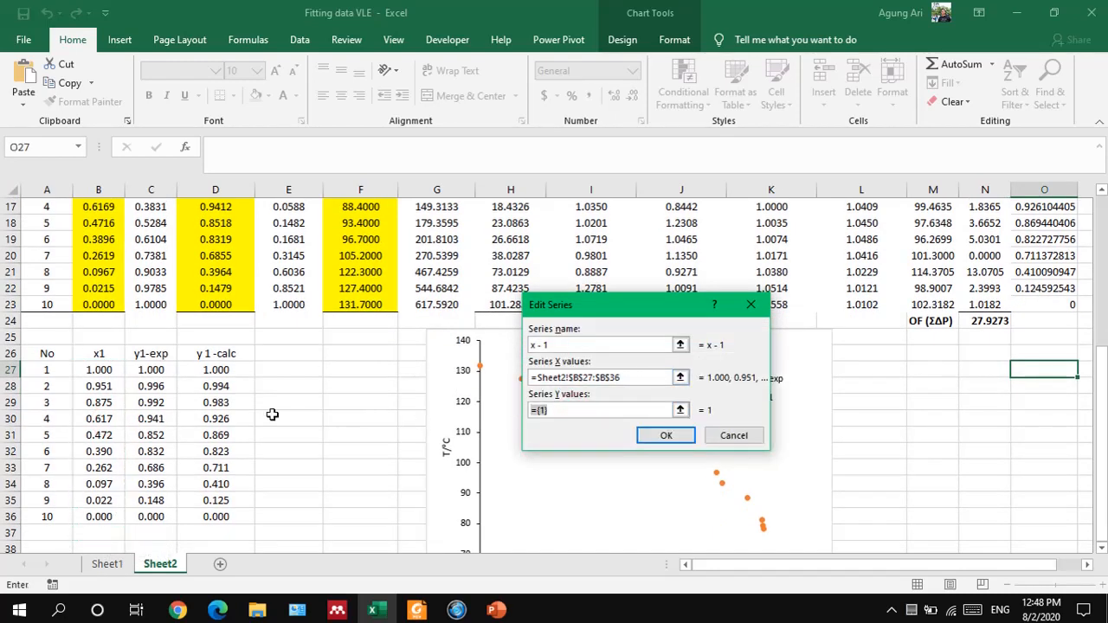
drag(151, 368, 154, 517)
click(545, 367)
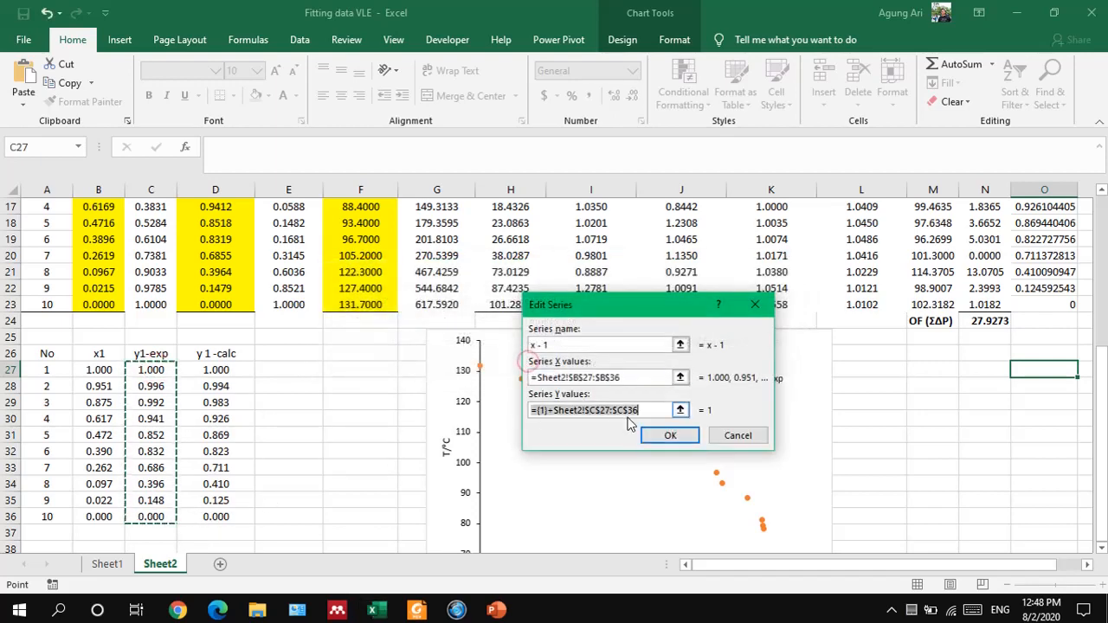
click(547, 410)
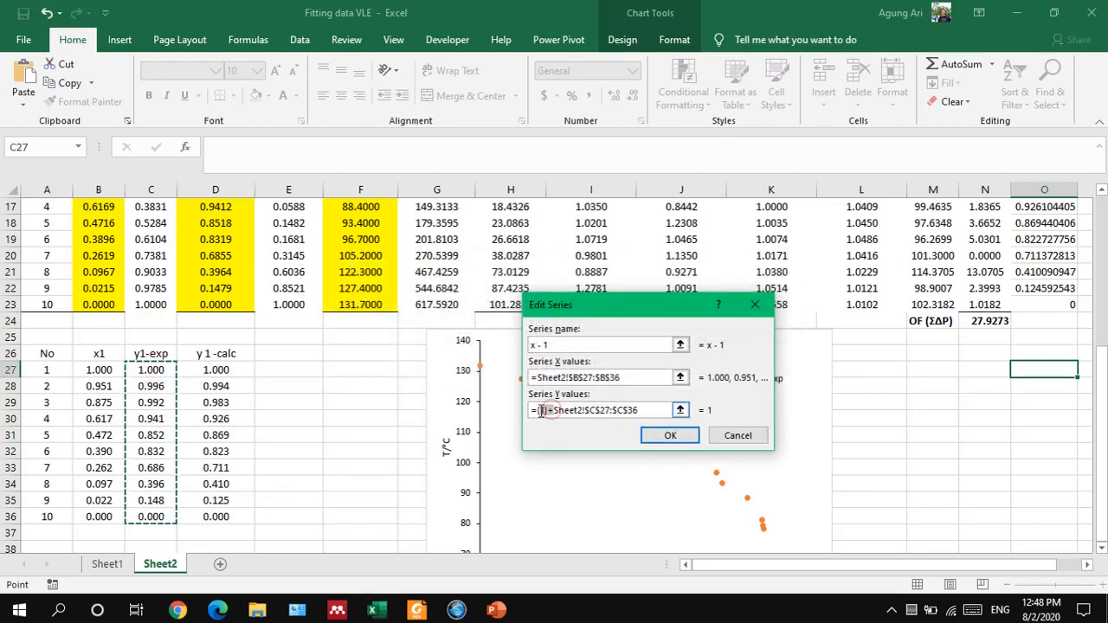
key(Delete)
key(Delete)
key(Delete)
key(Delete)
scroll(223, 347, up, 2)
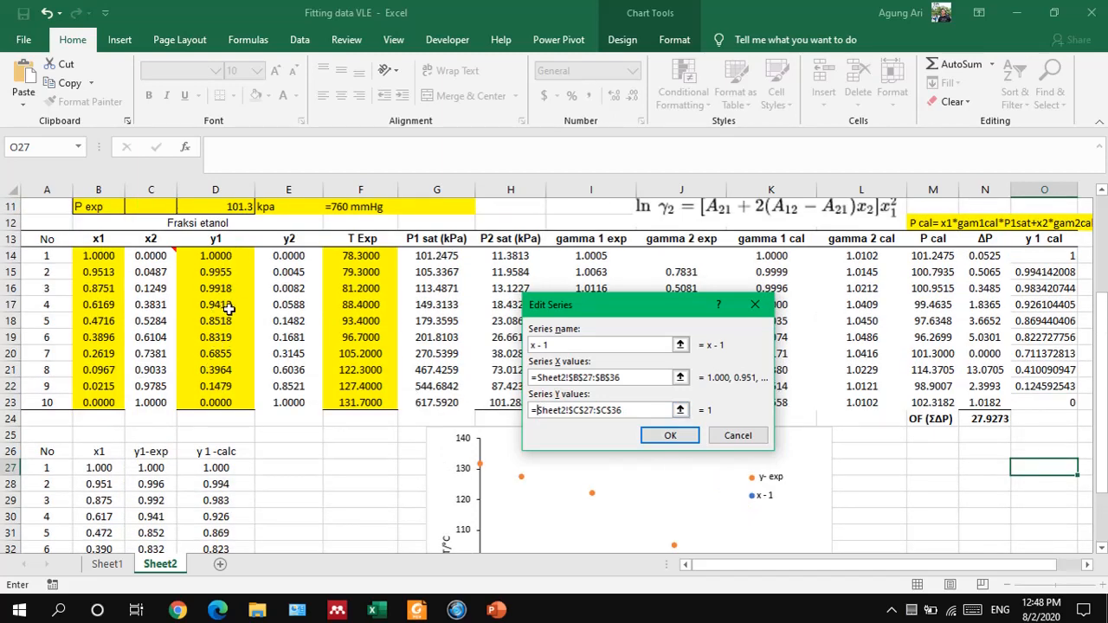
click(660, 438)
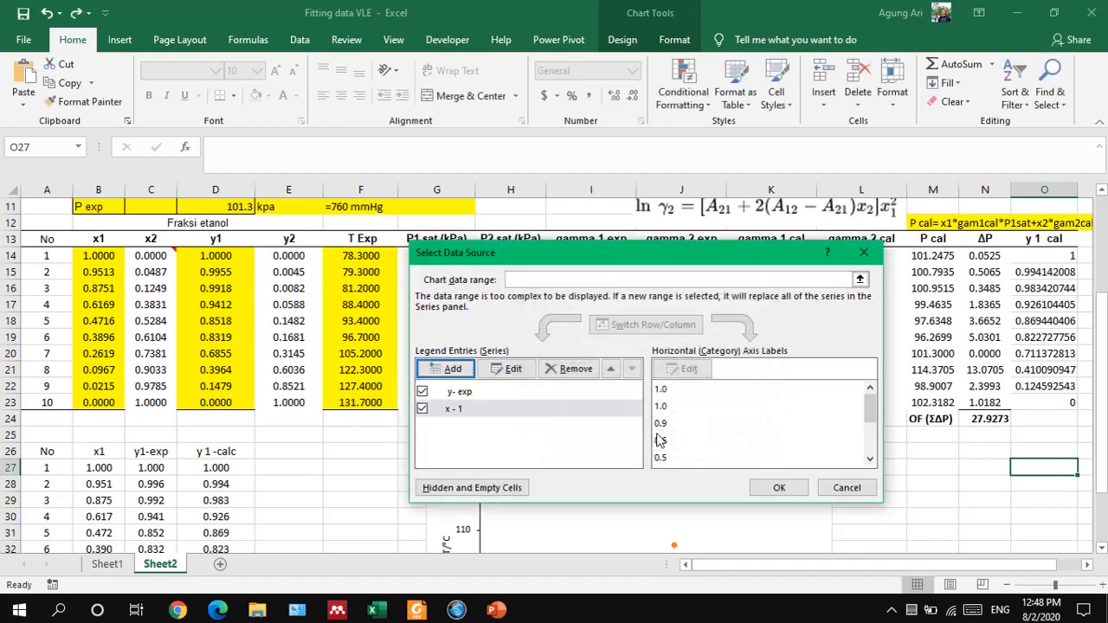
Replace the Y values of the x - 1 series with the T Exp range F14:F23
click(451, 412)
click(509, 369)
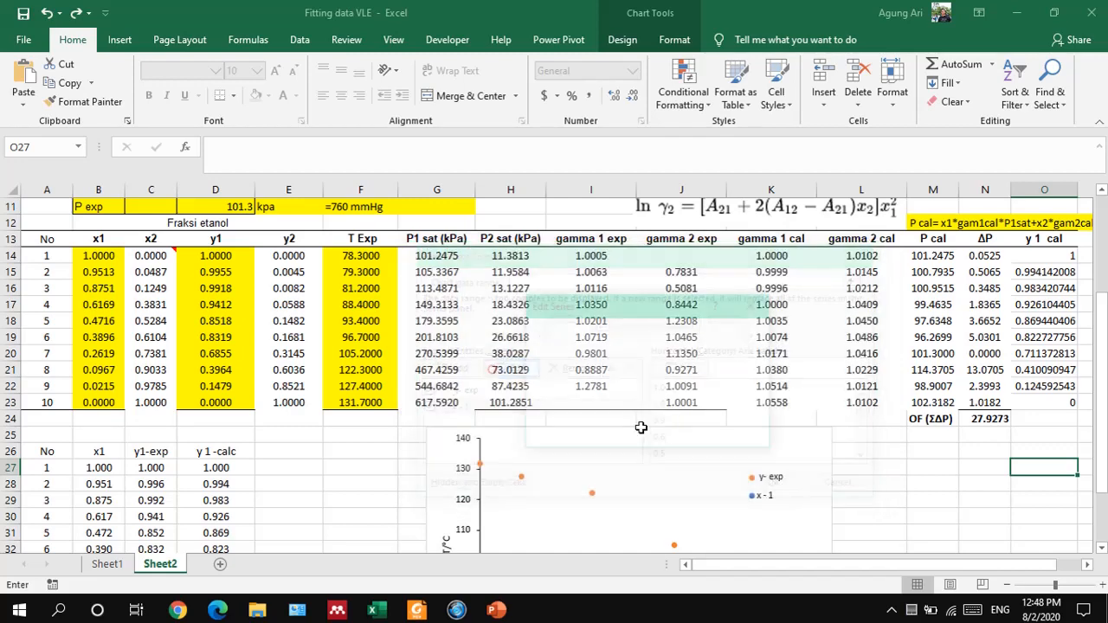
click(610, 410)
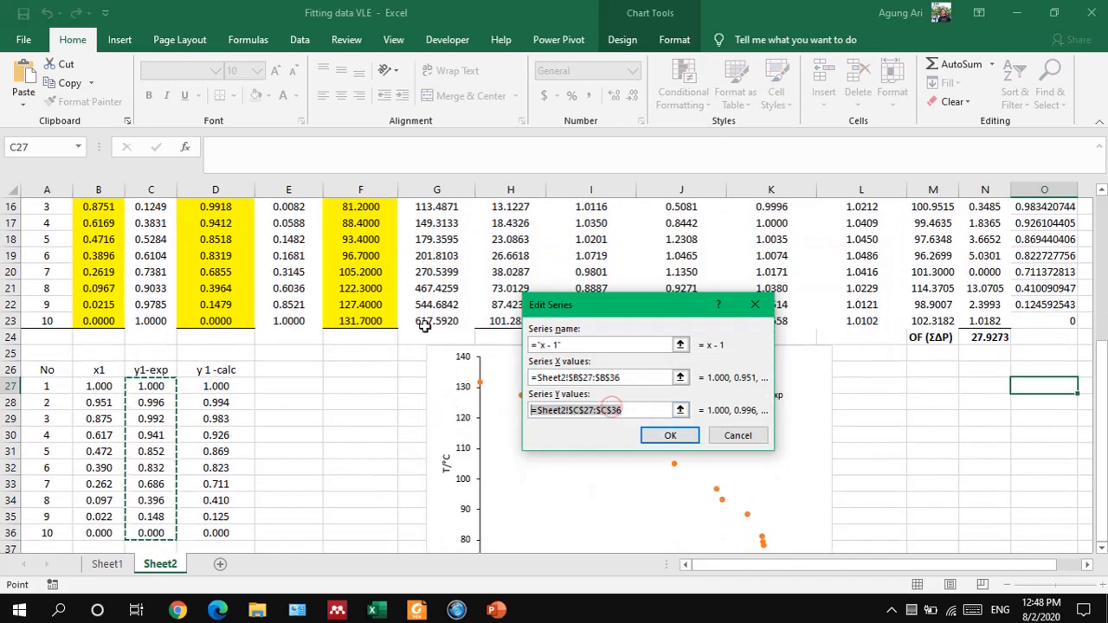
scroll(424, 326, up, 2)
click(347, 270)
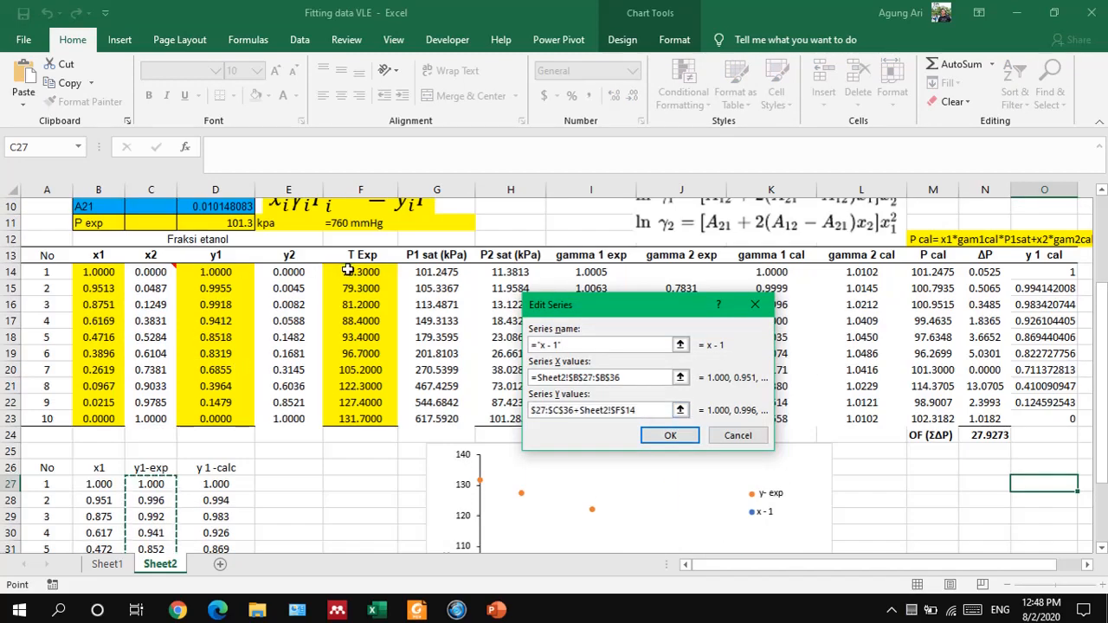
drag(347, 270, 359, 419)
click(670, 435)
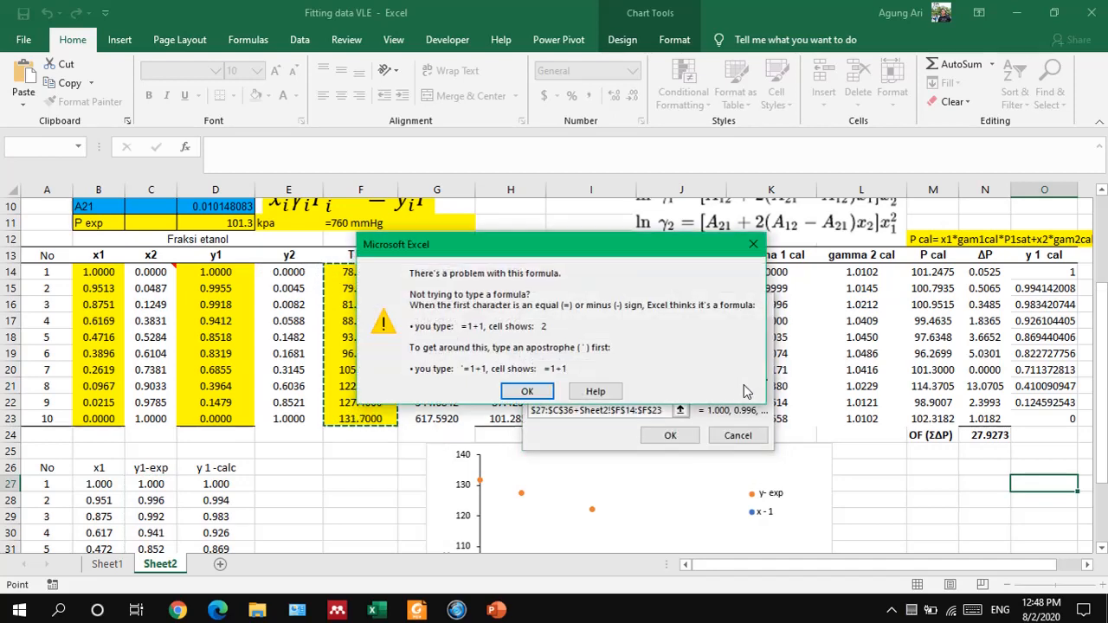
click(528, 394)
key(BackSpace)
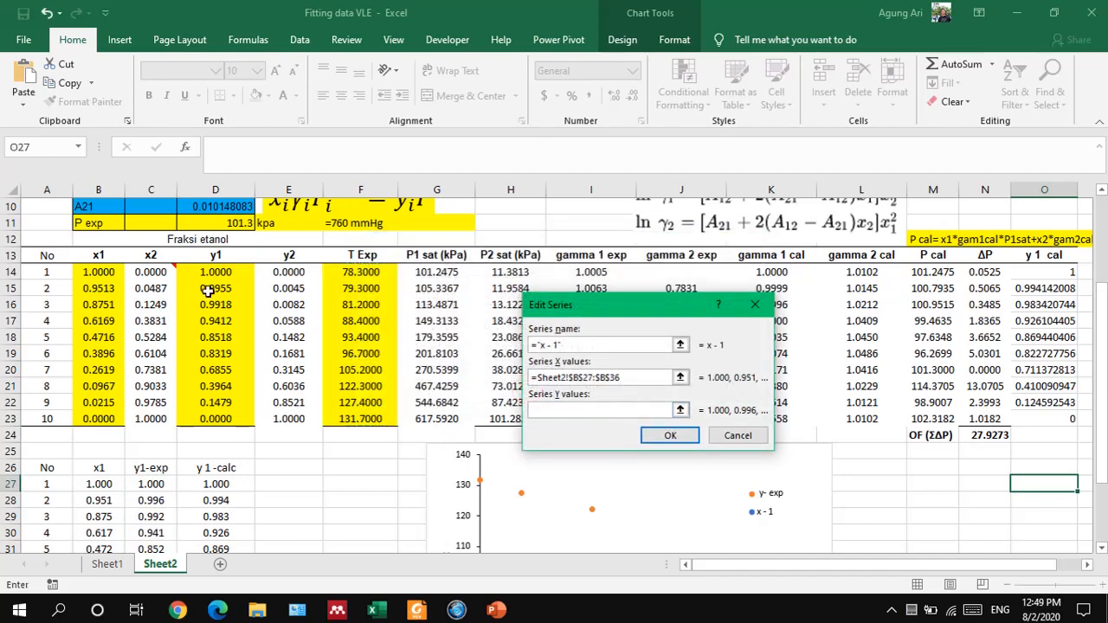
drag(350, 272, 356, 419)
click(670, 437)
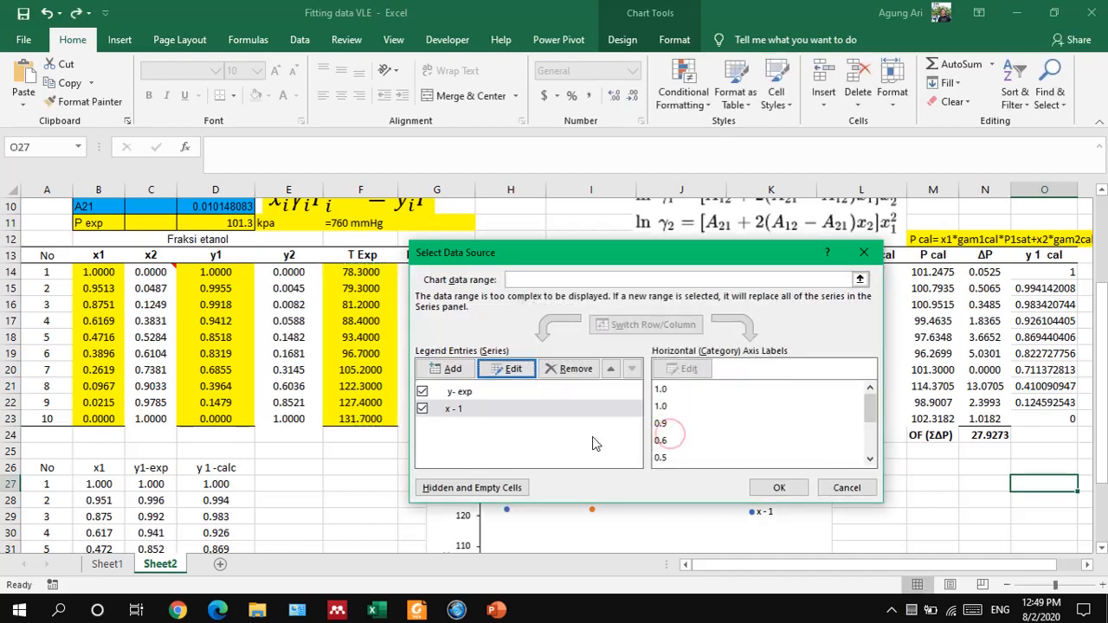
Add a chart series named "y-cal" with the y 1 cal range O14:O23 as its X values
click(452, 370)
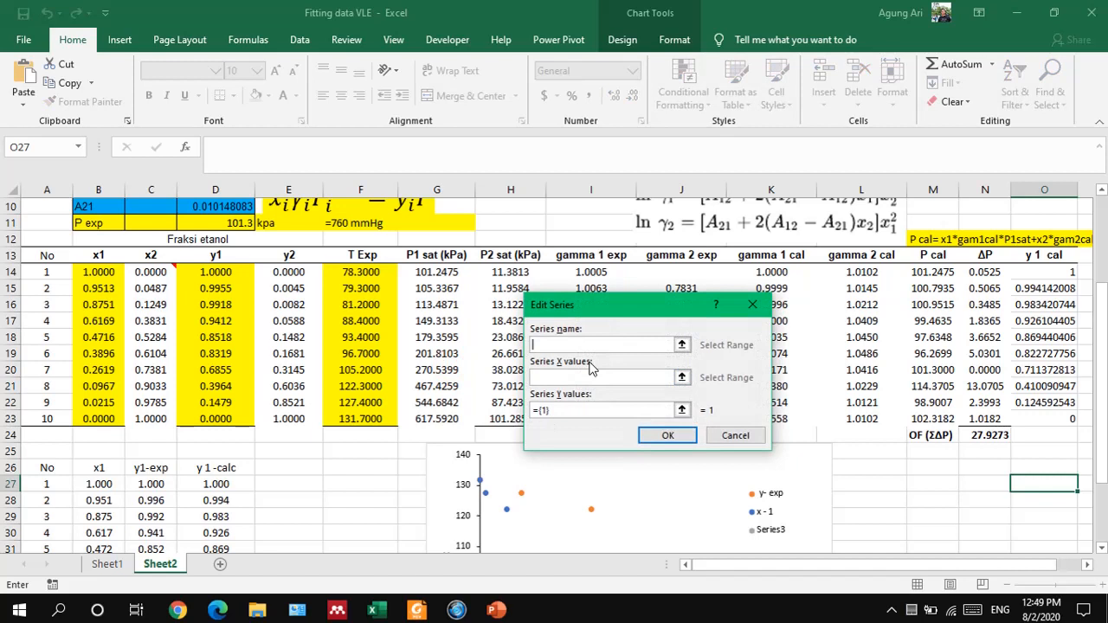
text(y-cal)
click(578, 378)
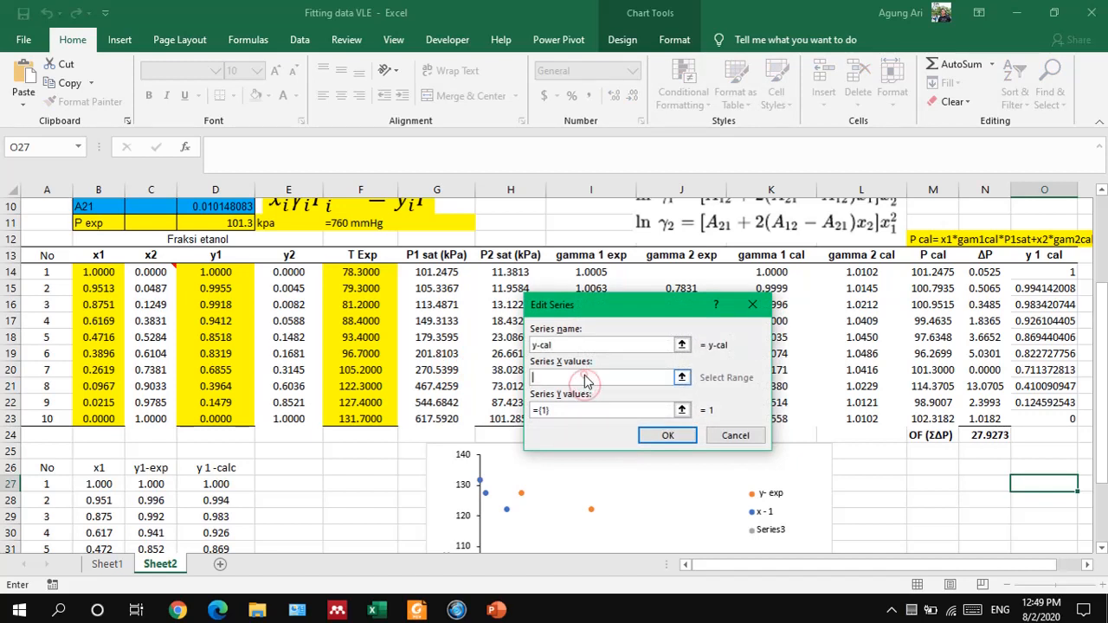
scroll(205, 477, down, 1)
scroll(204, 477, up, 1)
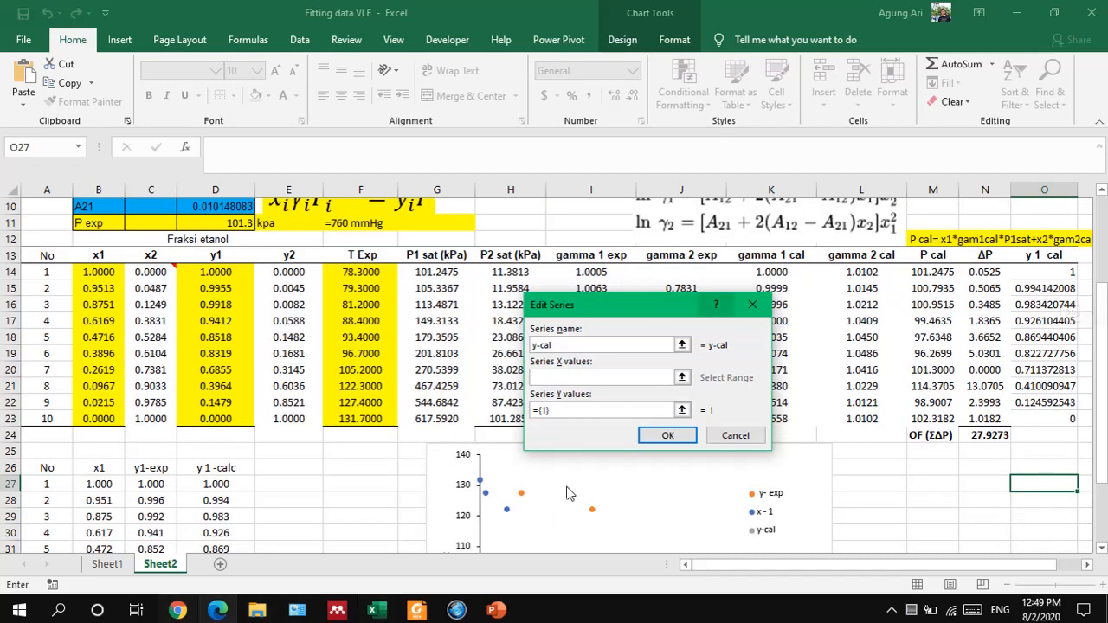
drag(1042, 272, 1071, 419)
Set the y-cal series' Y values to the T Exp range F14:F23 and apply the chart's data source changes
click(618, 412)
text(+)
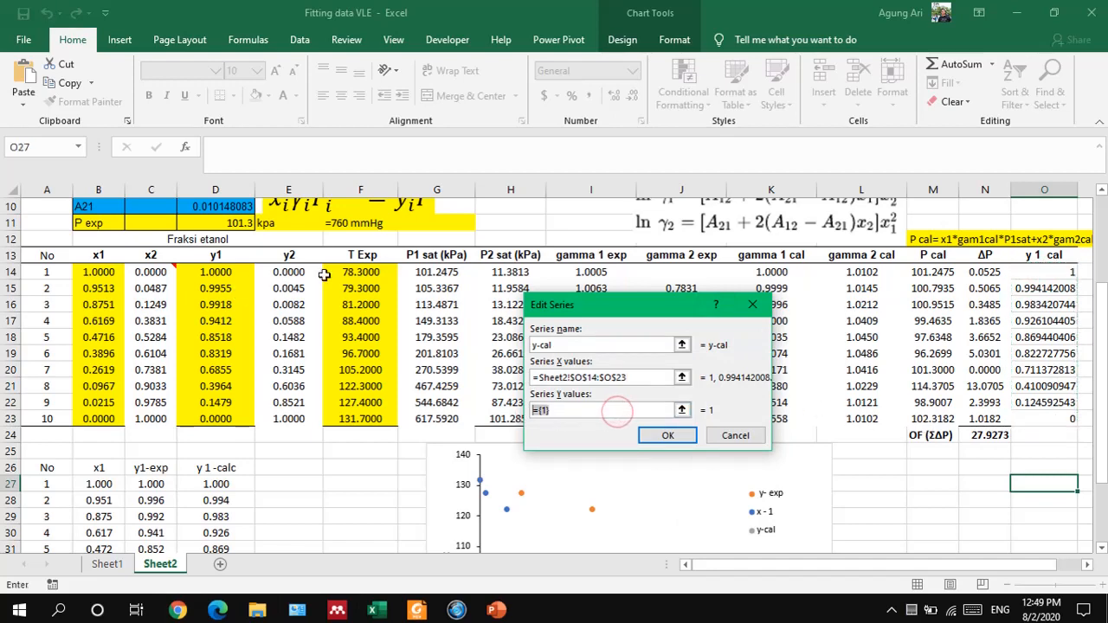
drag(350, 273, 354, 419)
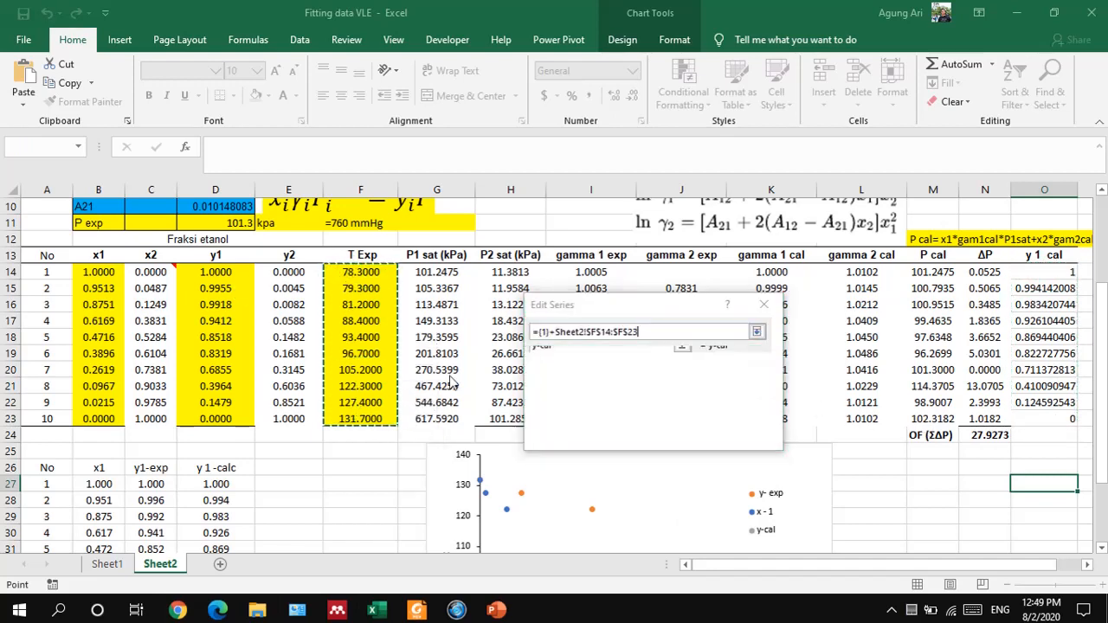
click(541, 367)
drag(556, 411, 542, 411)
key(Delete)
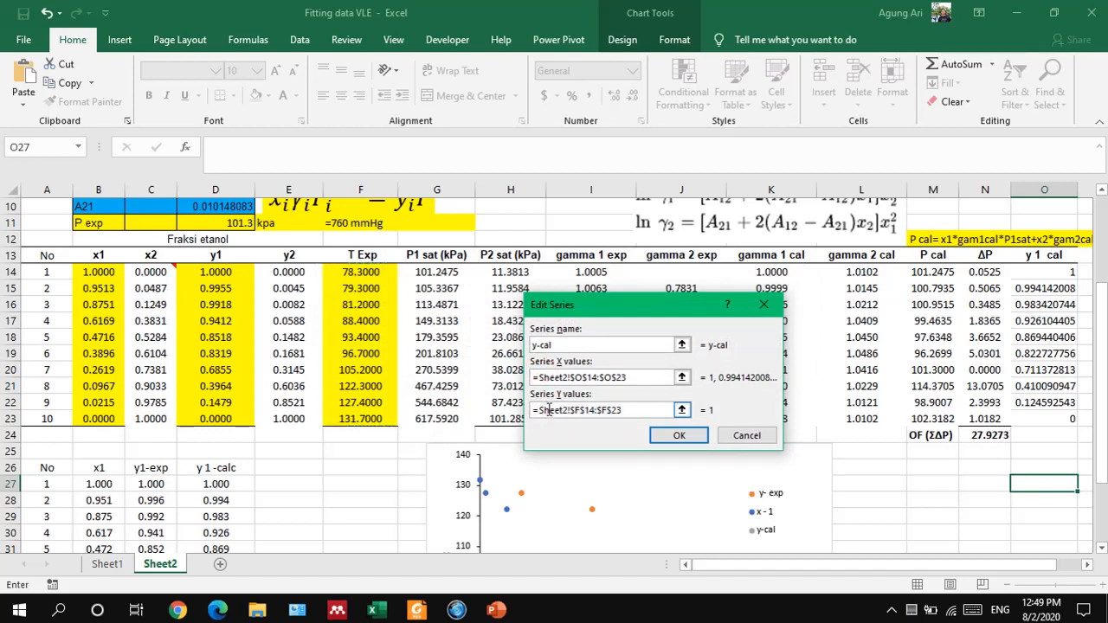
click(677, 436)
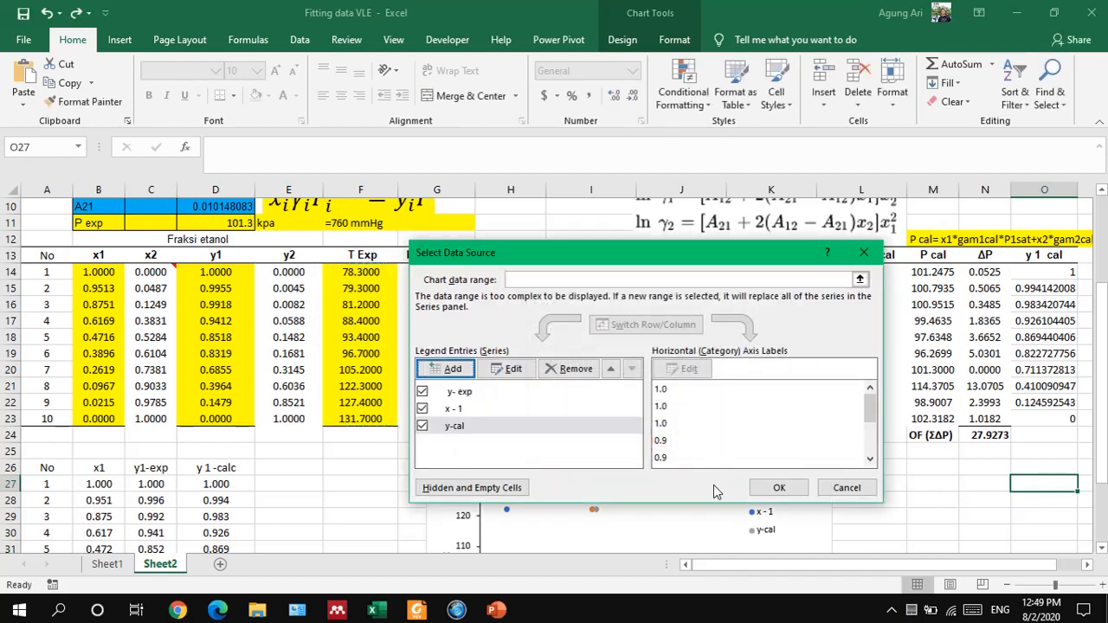
click(450, 395)
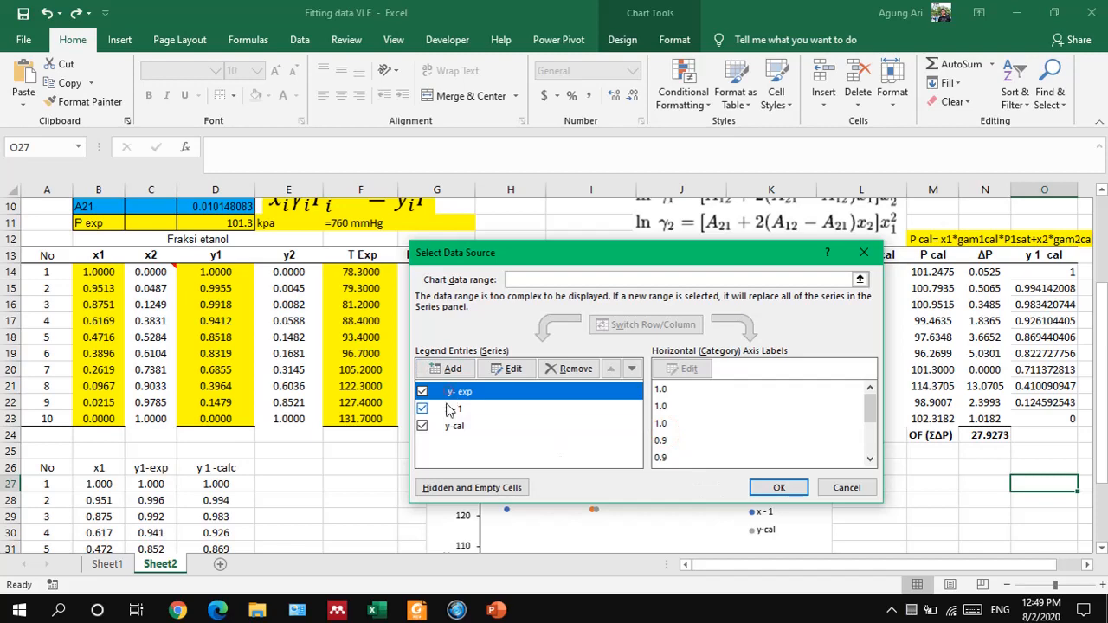
click(778, 488)
click(971, 492)
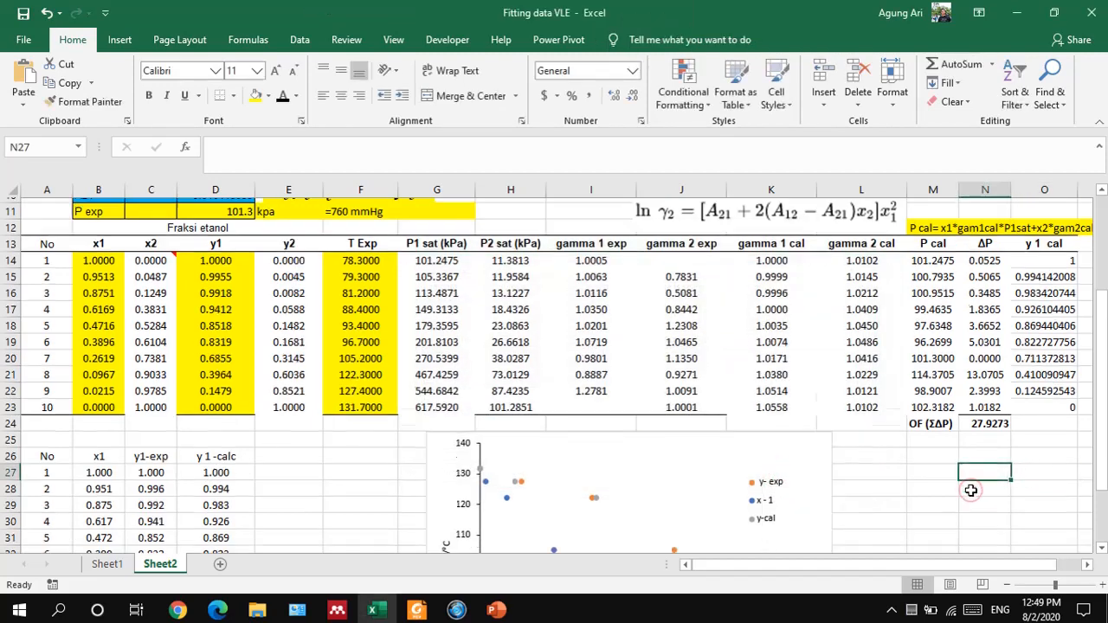
Examine the rebuilt T/°C chart, comparing the y- exp, x - 1 and y-cal points
scroll(971, 491, down, 3)
scroll(969, 453, down, 1)
click(970, 434)
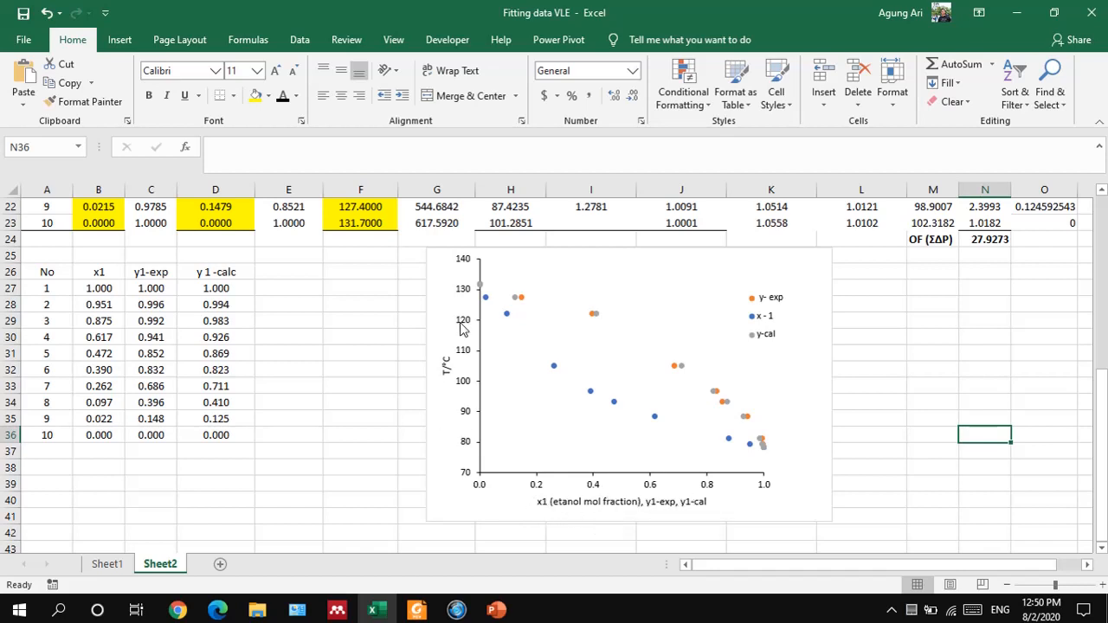
click(569, 255)
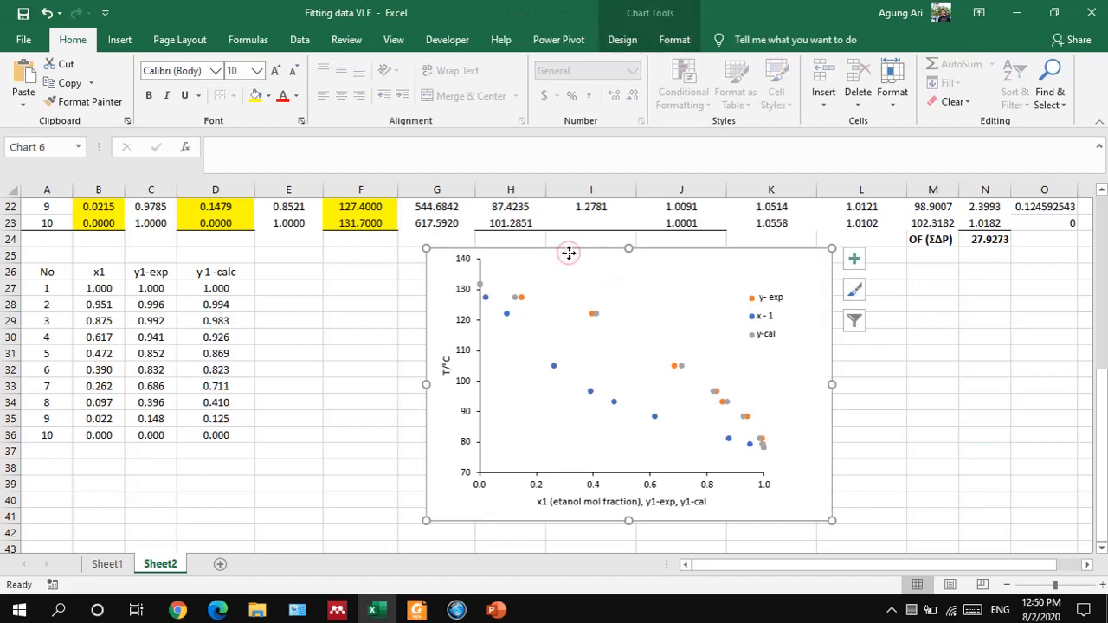
click(984, 386)
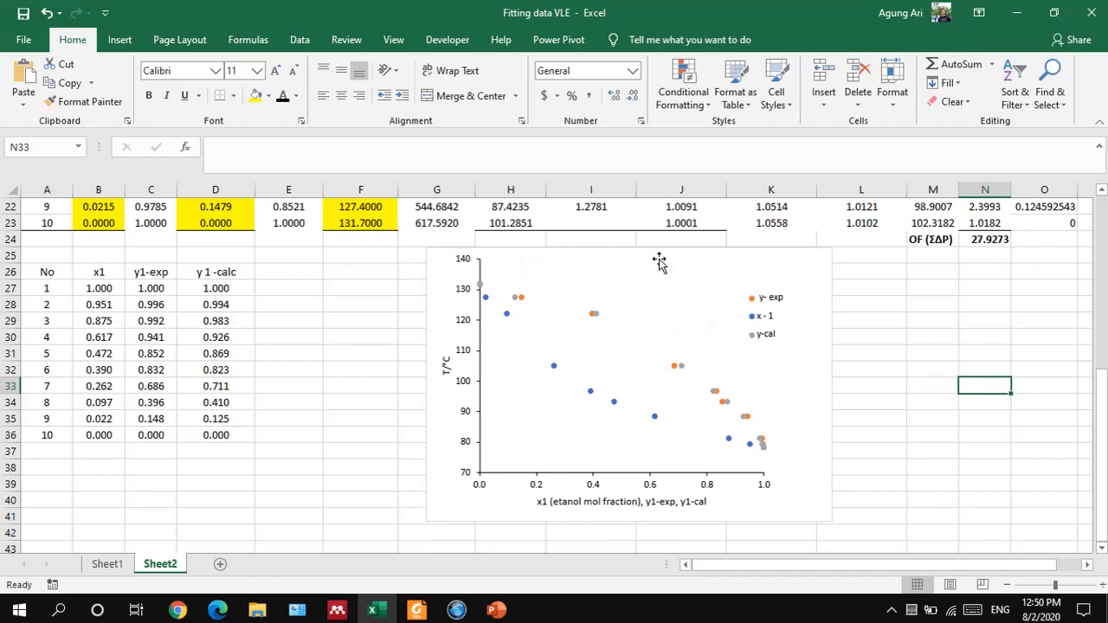
click(923, 298)
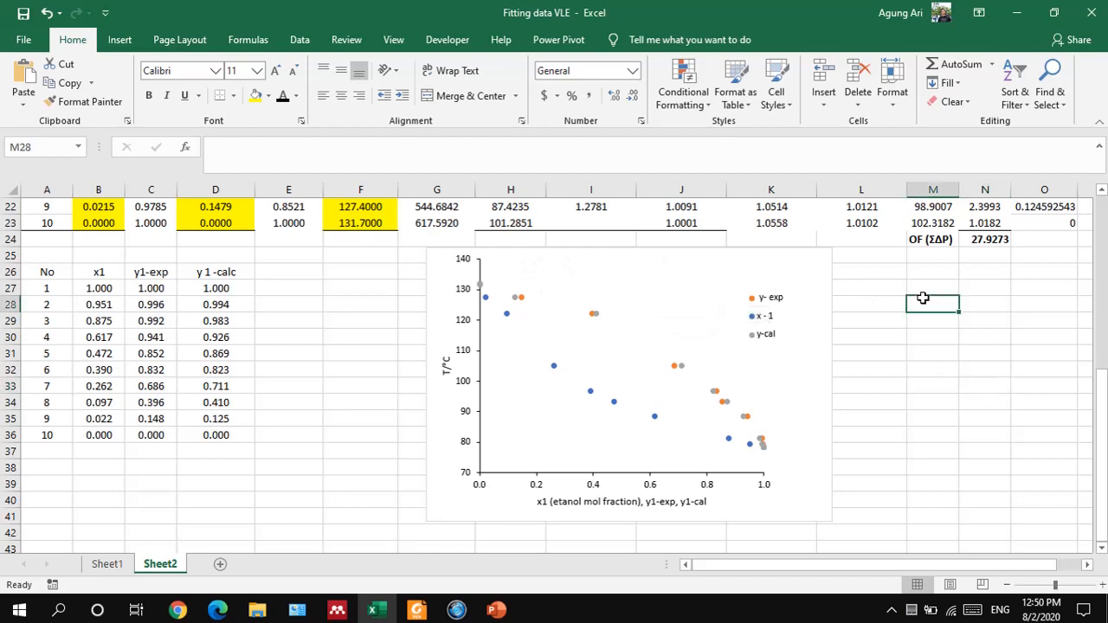
scroll(893, 405, up, 1)
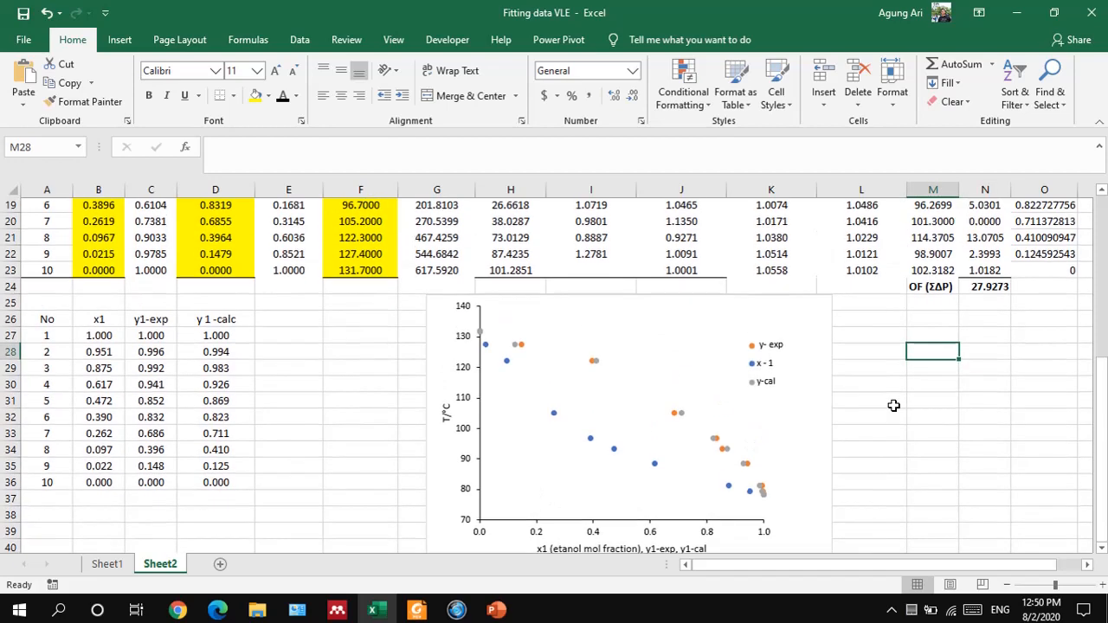
Switch to the Edge browser and open doaj.org, continuing past the IndiHome advertisement page
scroll(893, 405, down, 1)
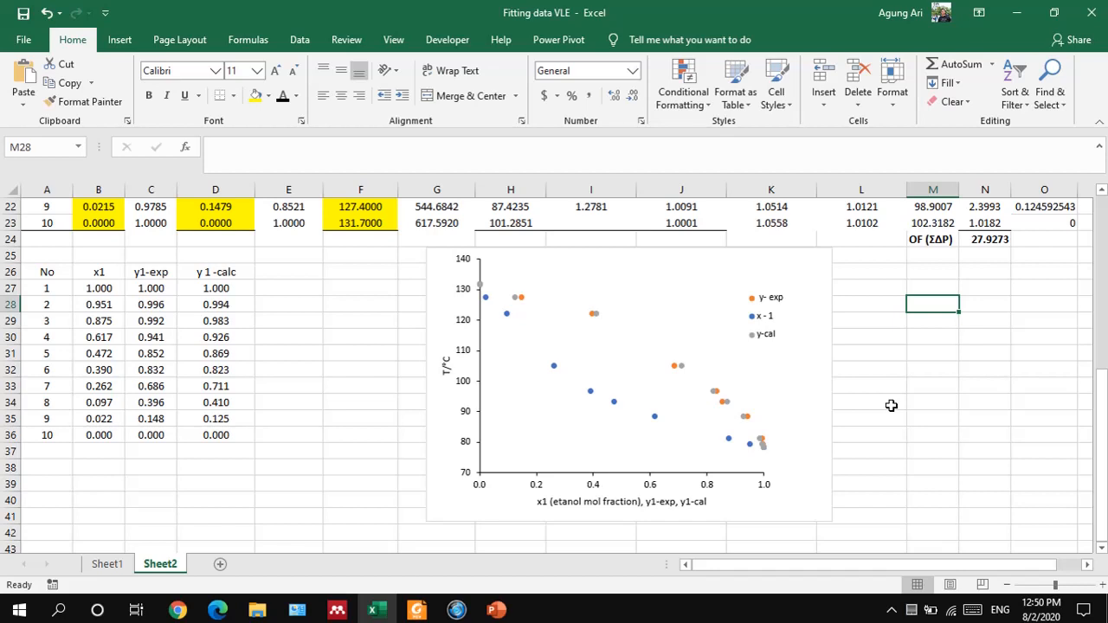
click(218, 610)
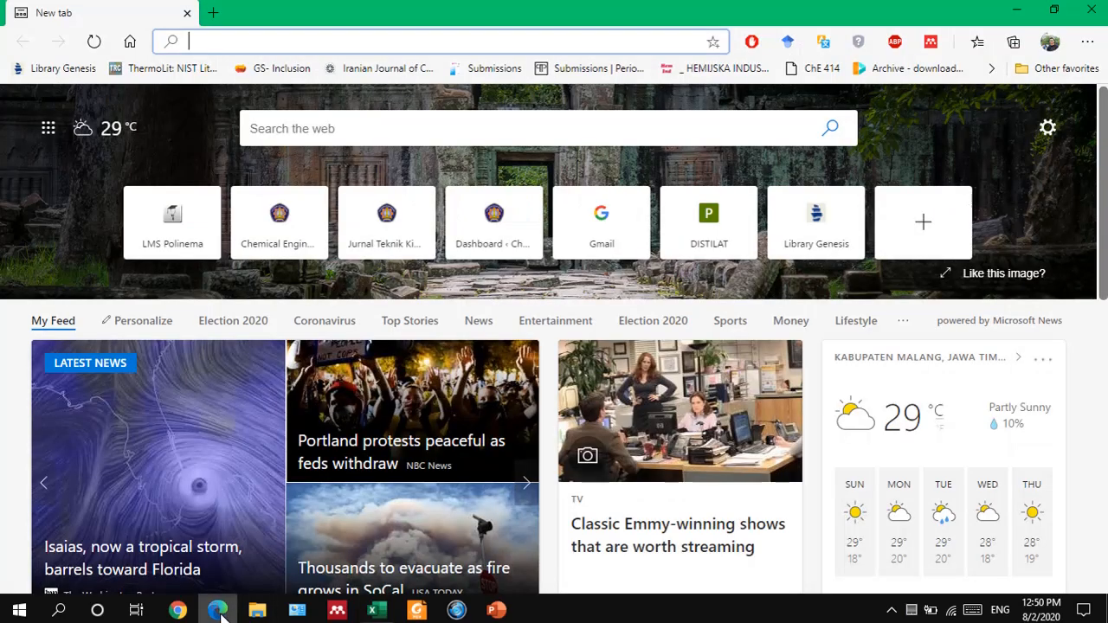
text(doa)
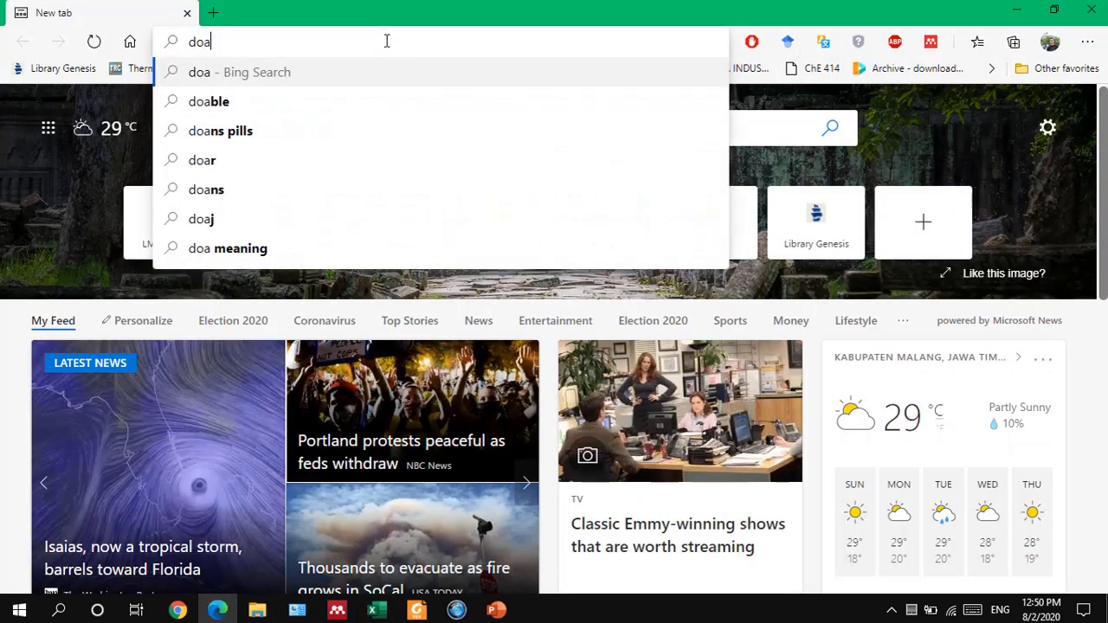
text(j.org)
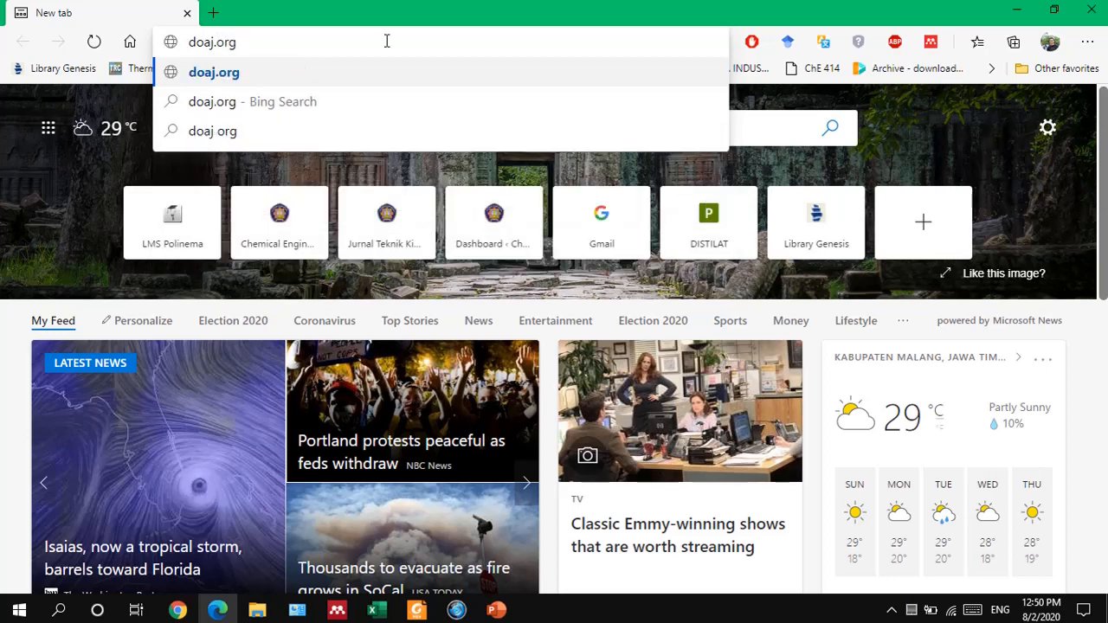
key(Return)
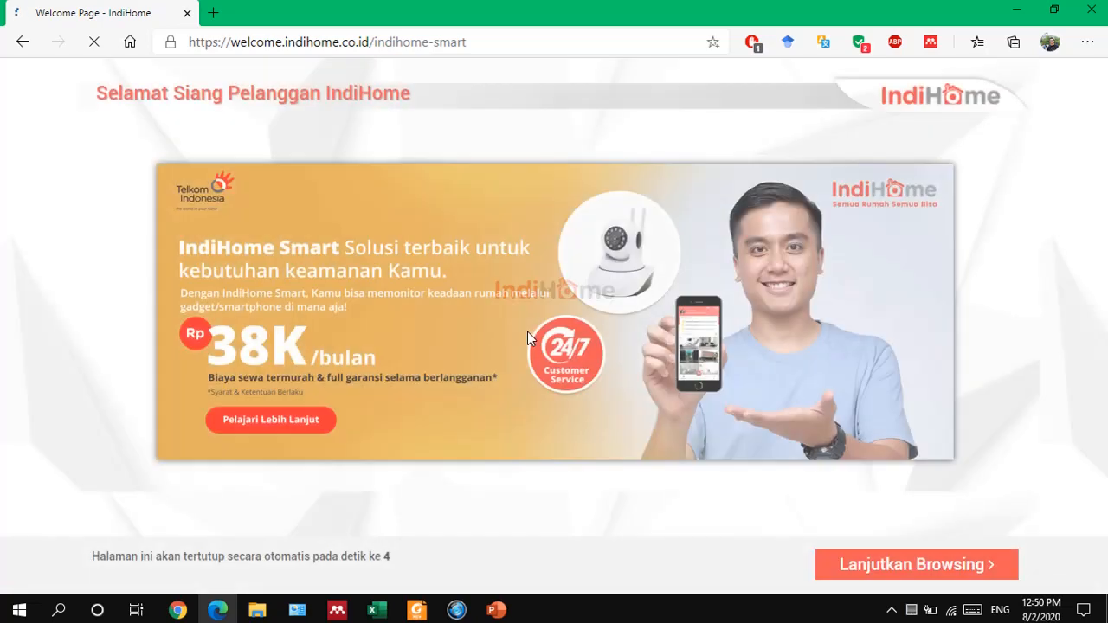
click(860, 568)
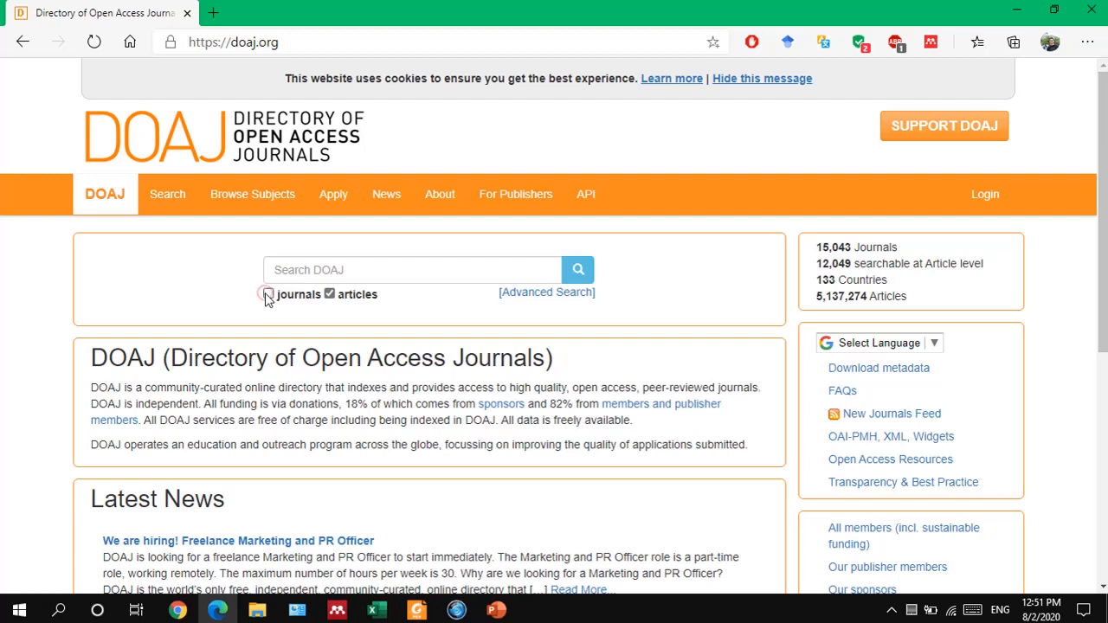
Search DOAJ for articles on "Vapor Liquid Equilibrium", leaving journals out of the search
click(275, 270)
text(Va)
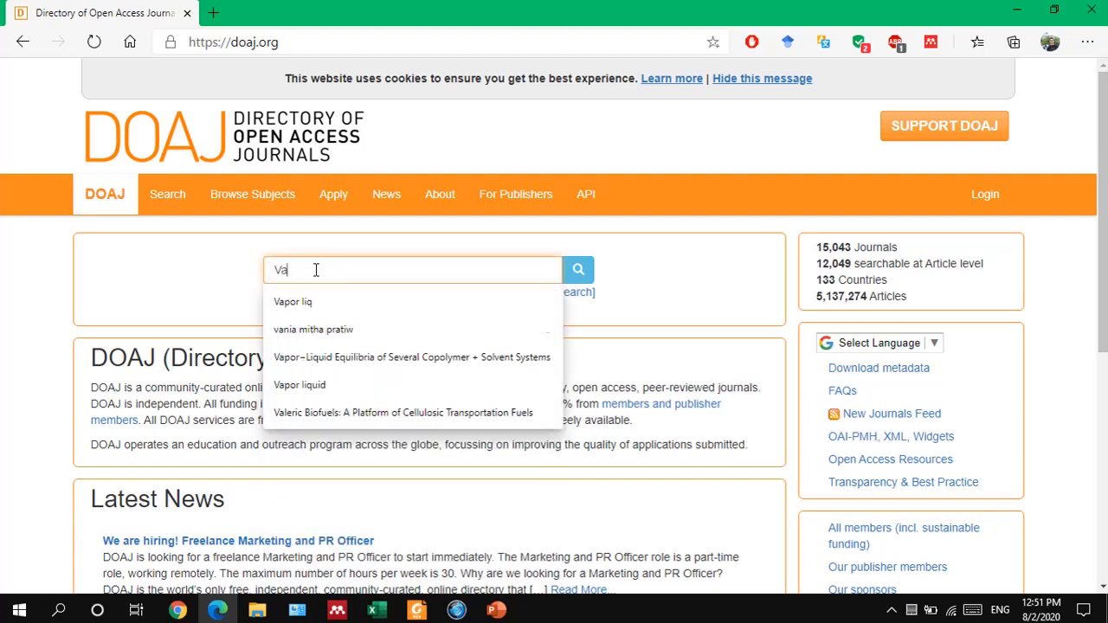
text(por)
key(Down)
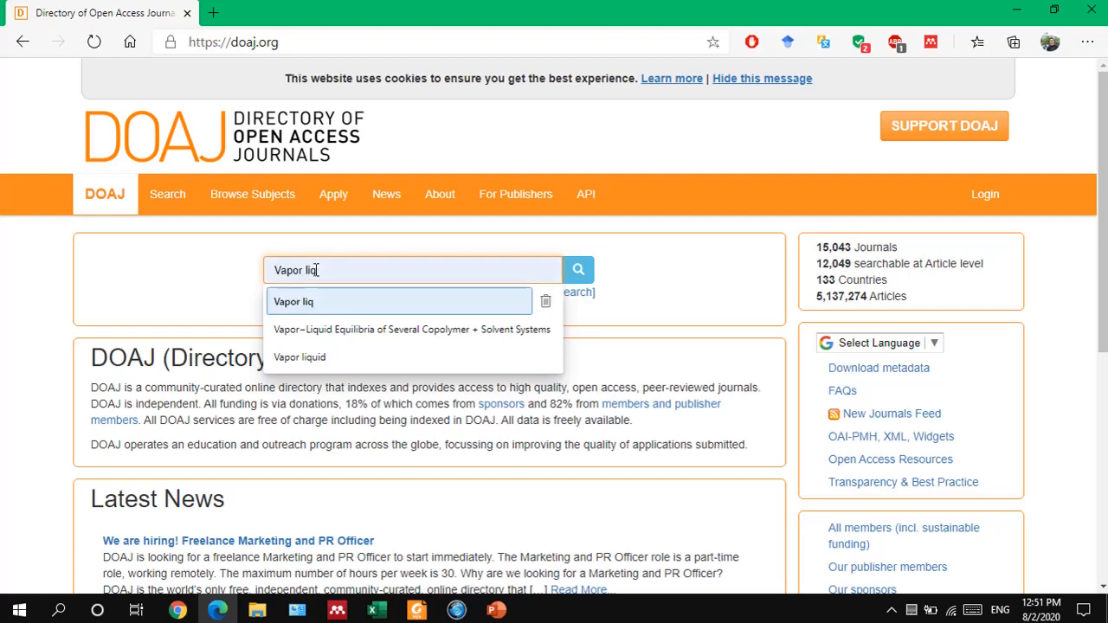
key(Escape)
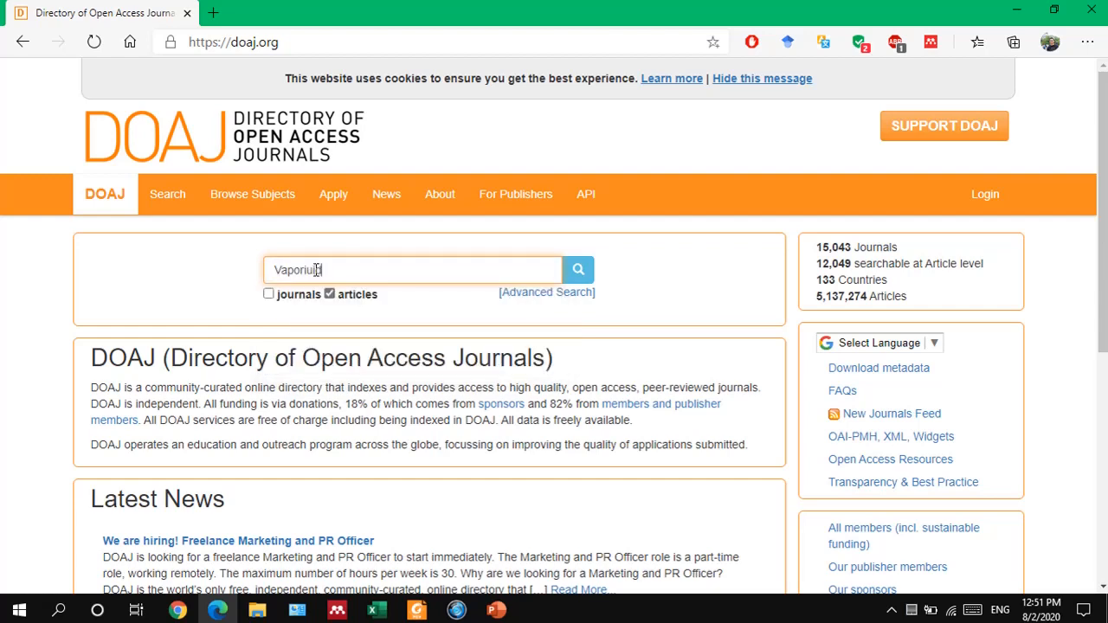
key(BackSpace)
key(BackSpace)
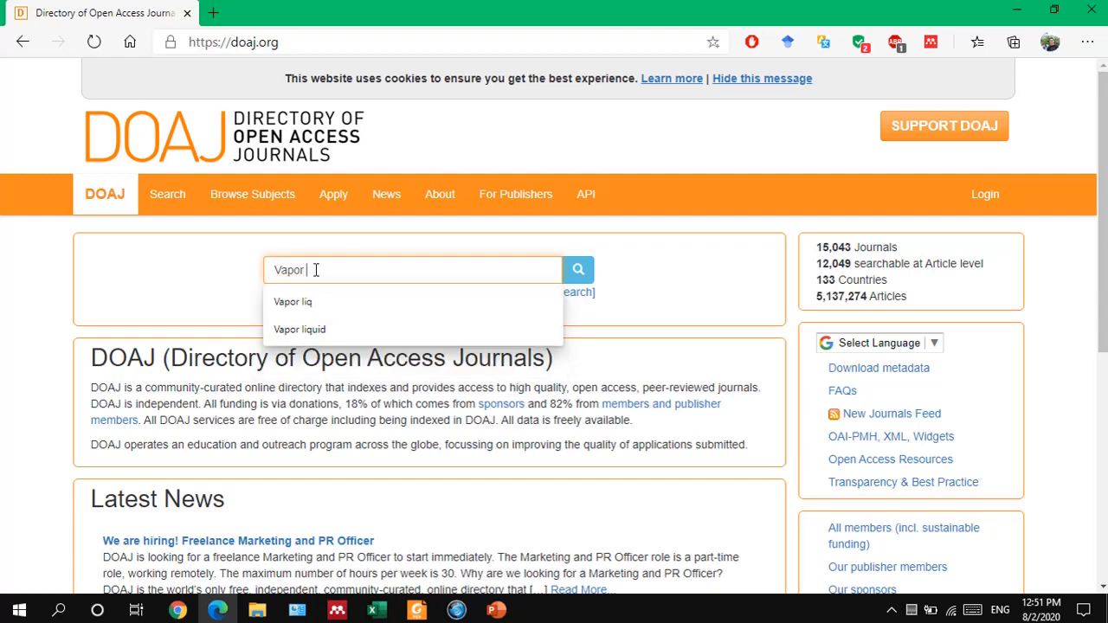
text(Liquid Equilibrium)
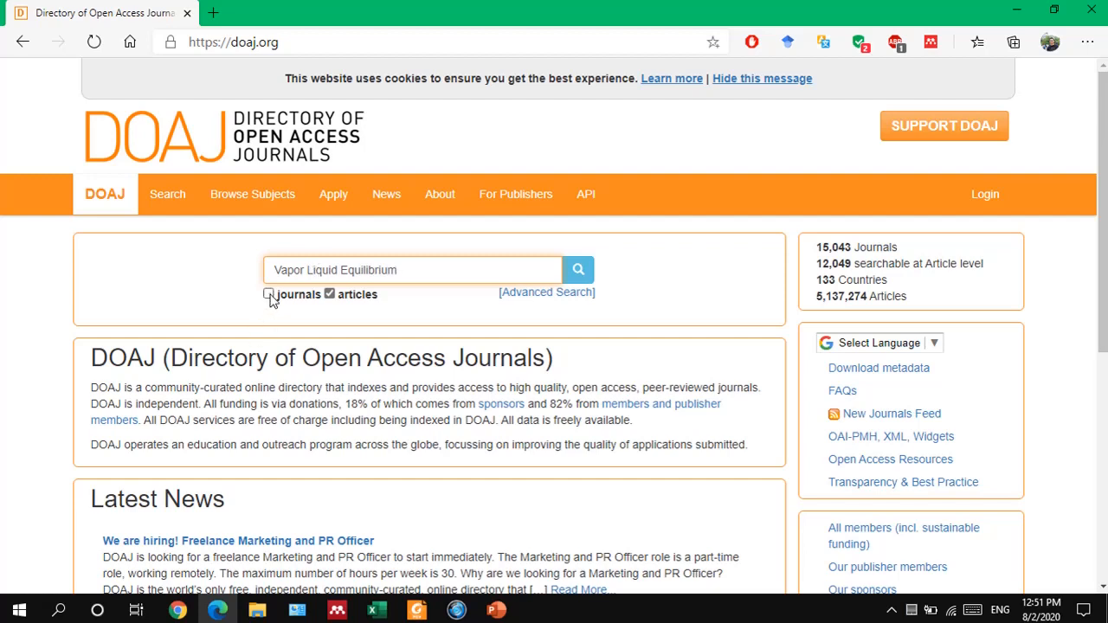
click(579, 272)
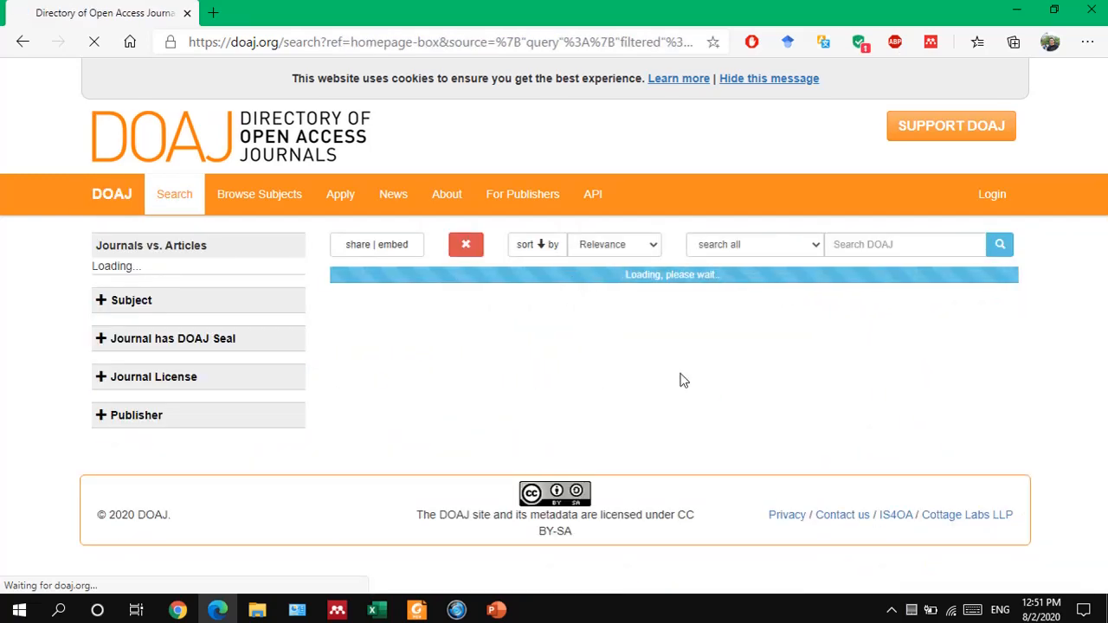
Browse the search results and open the article with VLLE data for ethyl acetate, toluene and water systems at 101.3 kPa
scroll(681, 379, down, 1)
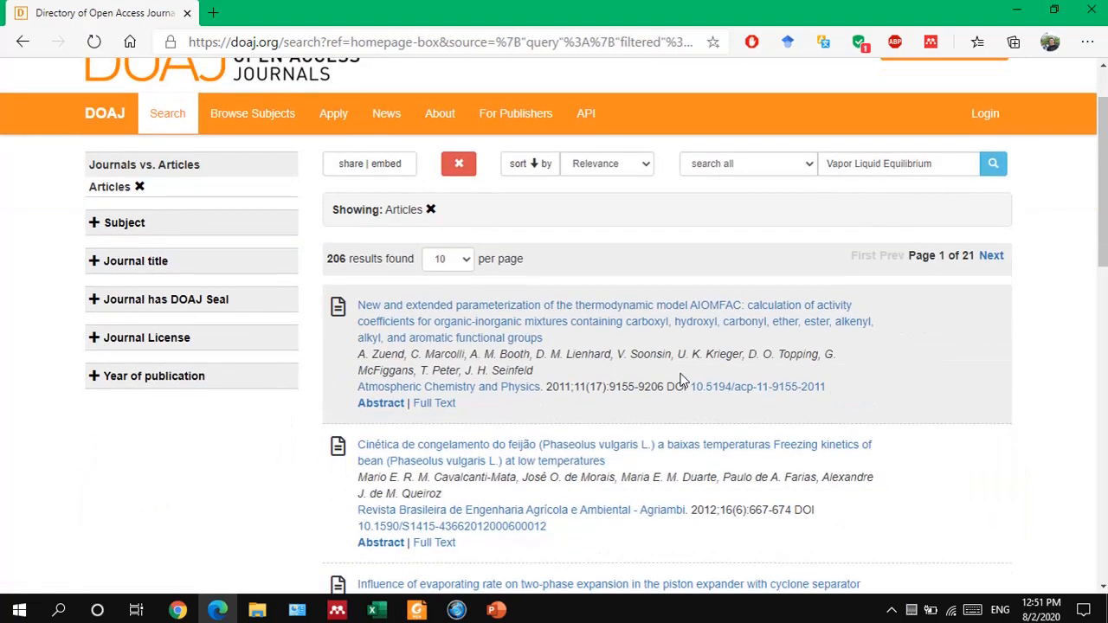
scroll(680, 379, down, 2)
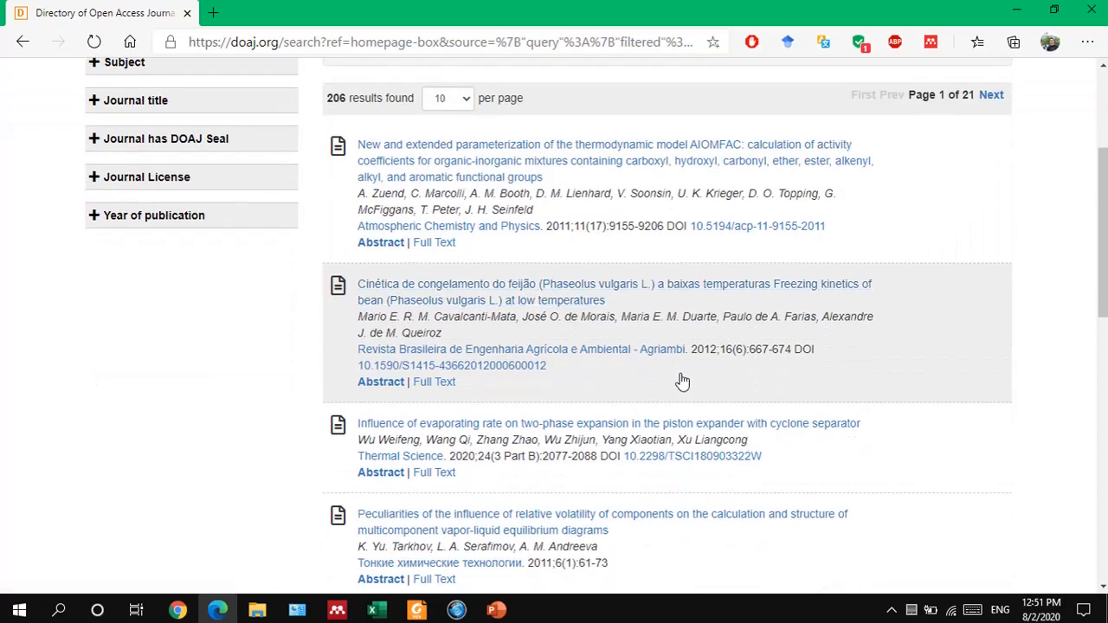
scroll(681, 381, down, 1)
scroll(680, 379, down, 1)
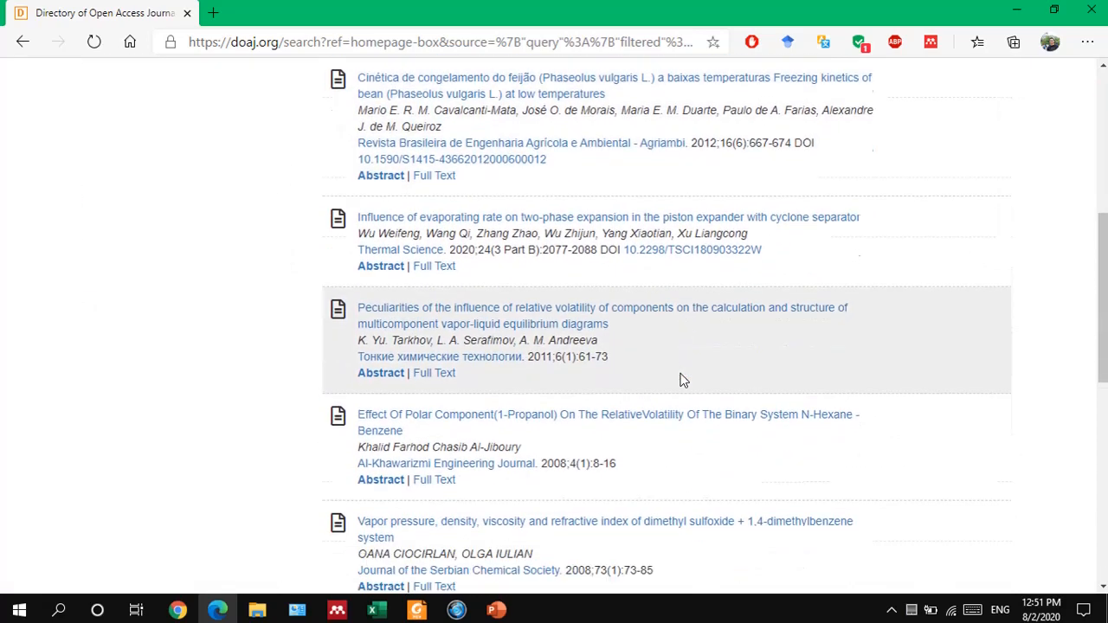
scroll(681, 379, down, 2)
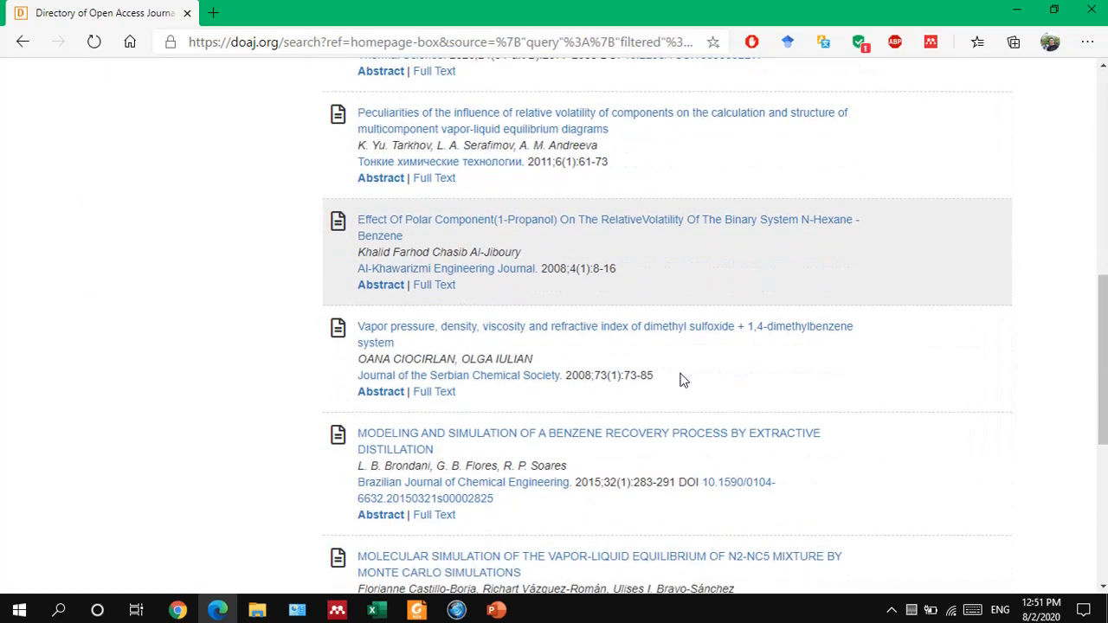
scroll(680, 379, down, 1)
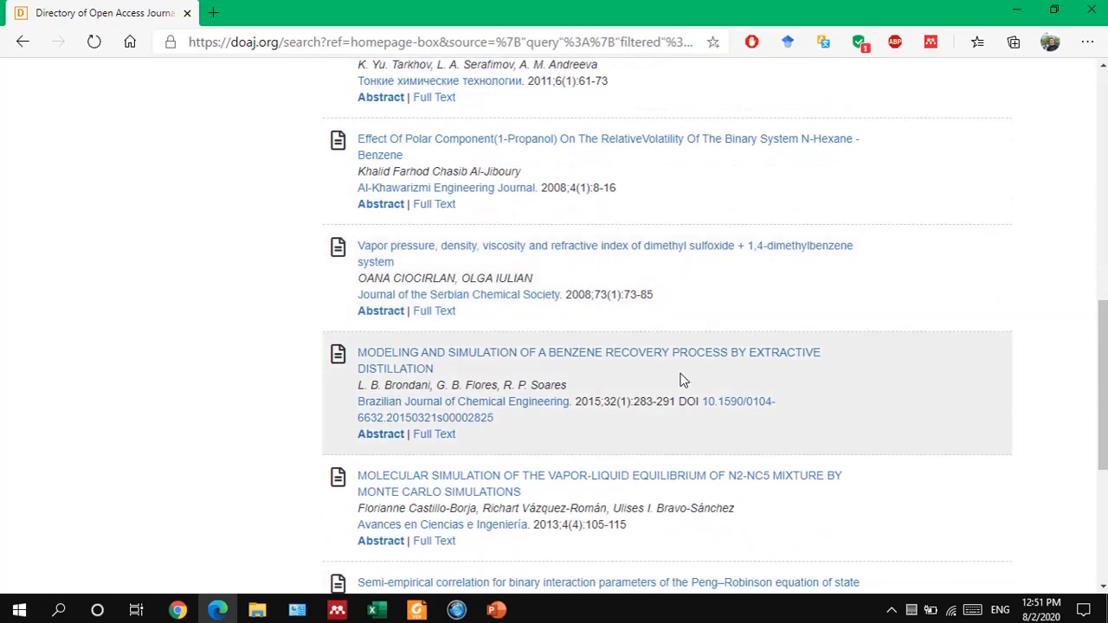
scroll(680, 380, down, 2)
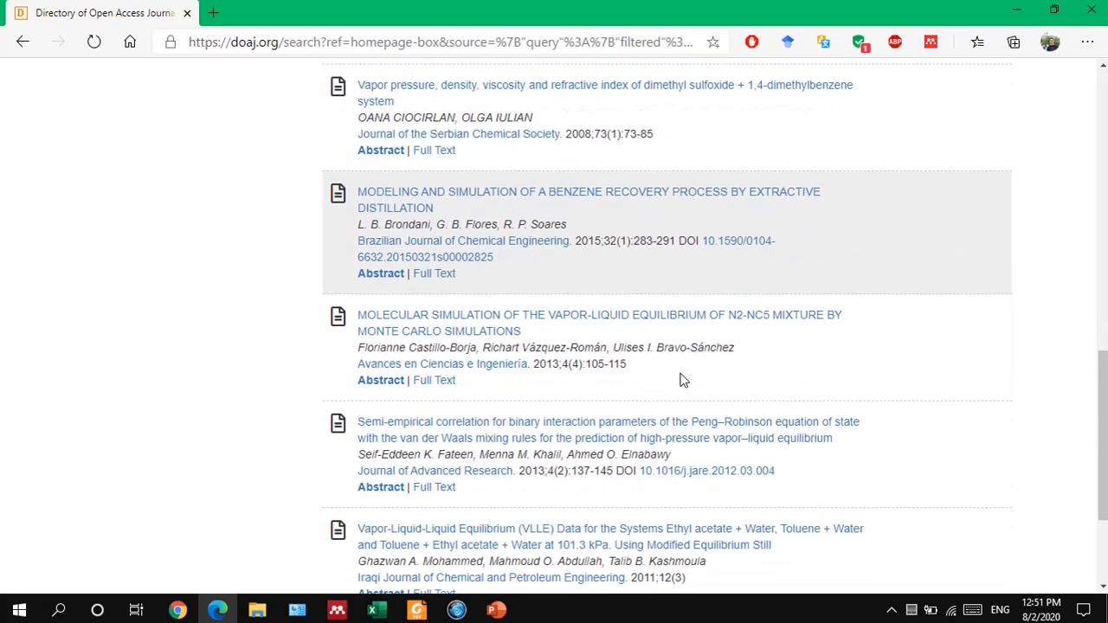
scroll(680, 379, down, 1)
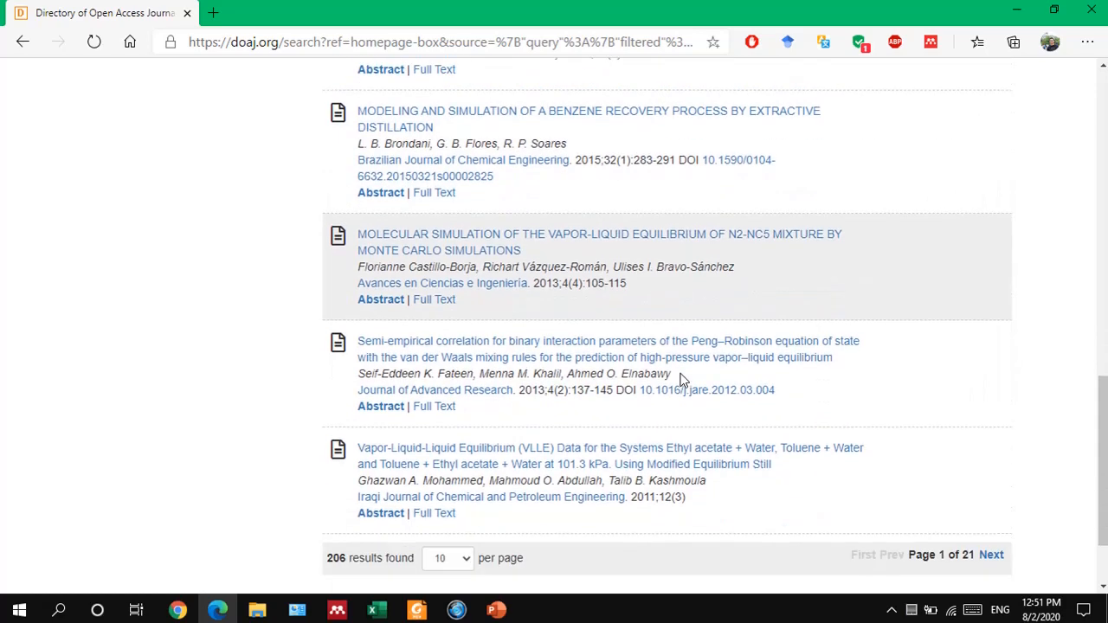
scroll(681, 379, down, 1)
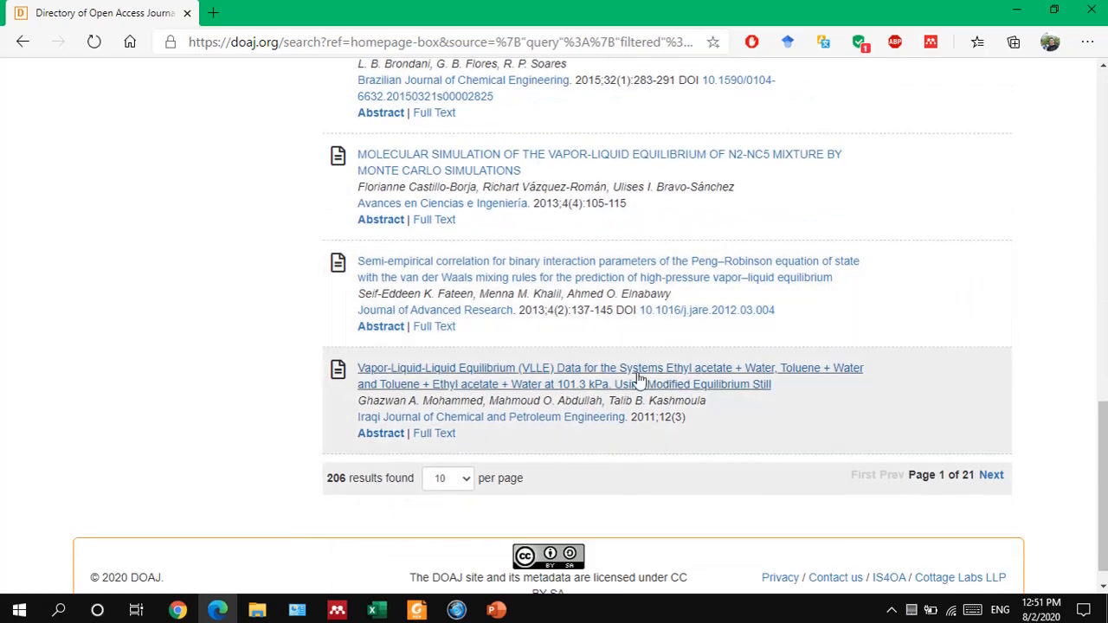
click(566, 372)
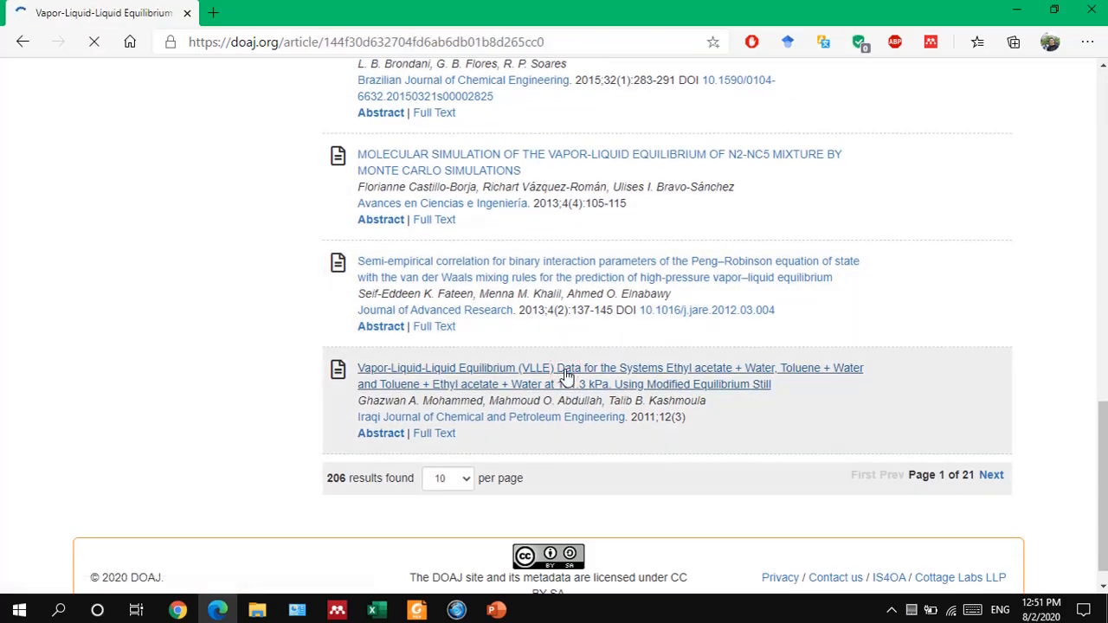
Open the article's full text on the Iraqi Journal of Chemical and Petroleum Engineering site and display its PDF
scroll(543, 365, down, 2)
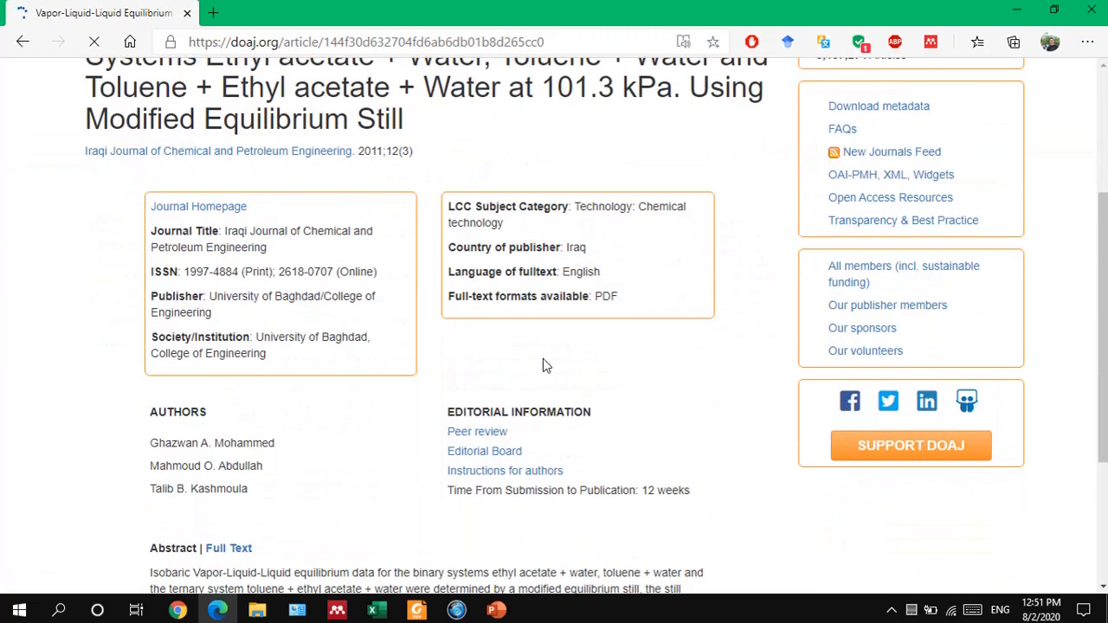
scroll(297, 342, down, 3)
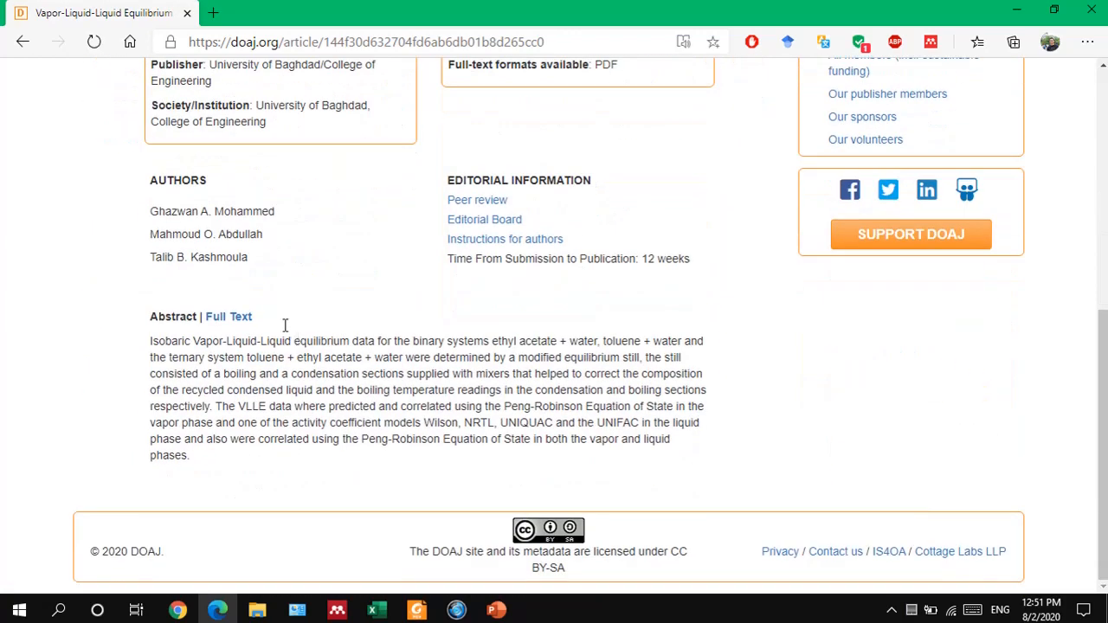
click(228, 317)
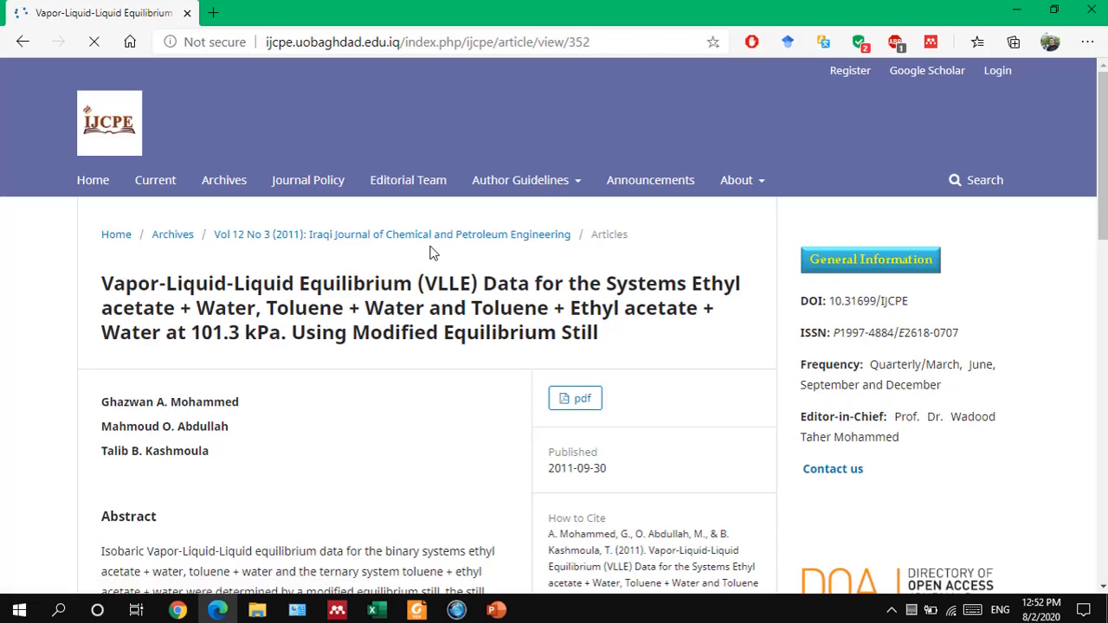
scroll(433, 252, down, 1)
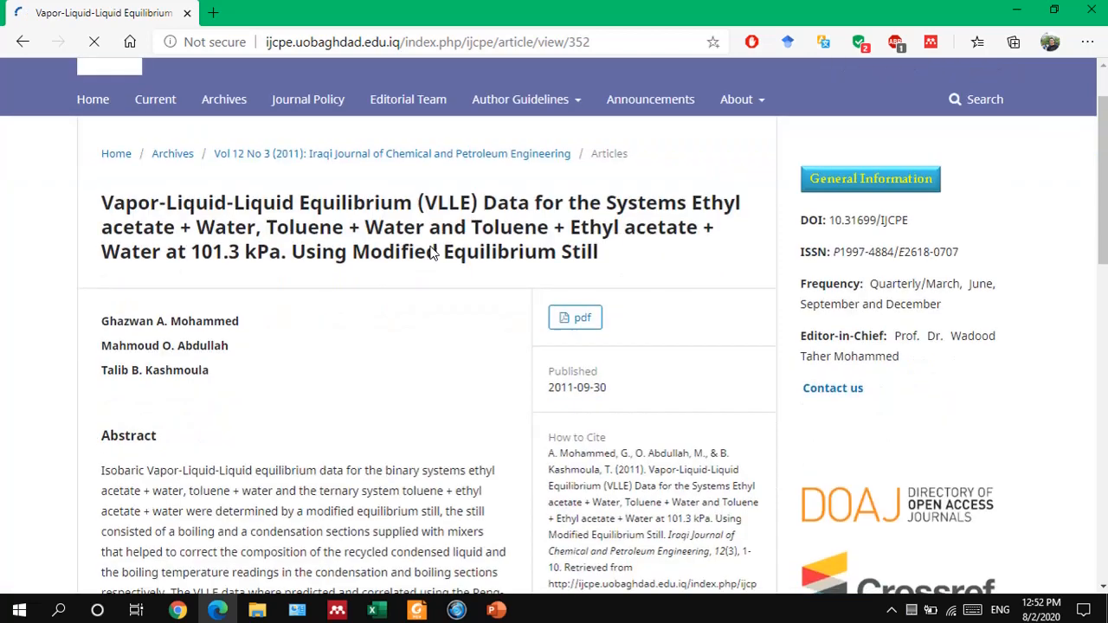
click(570, 326)
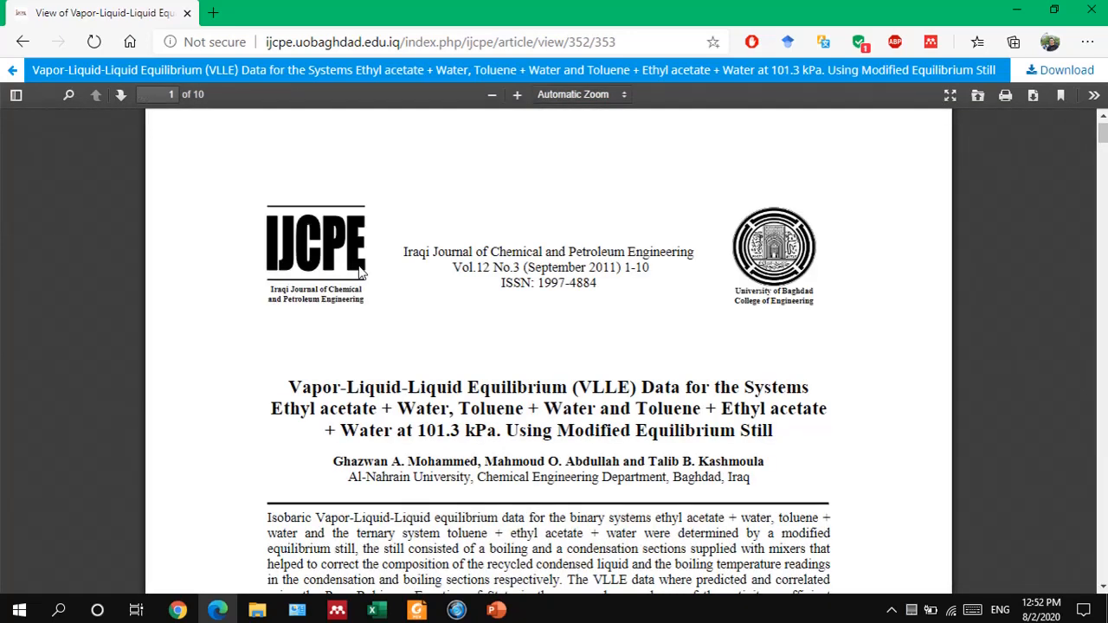
Download the VLLE article's PDF, open the downloaded copy briefly and return to the online version
scroll(362, 272, down, 2)
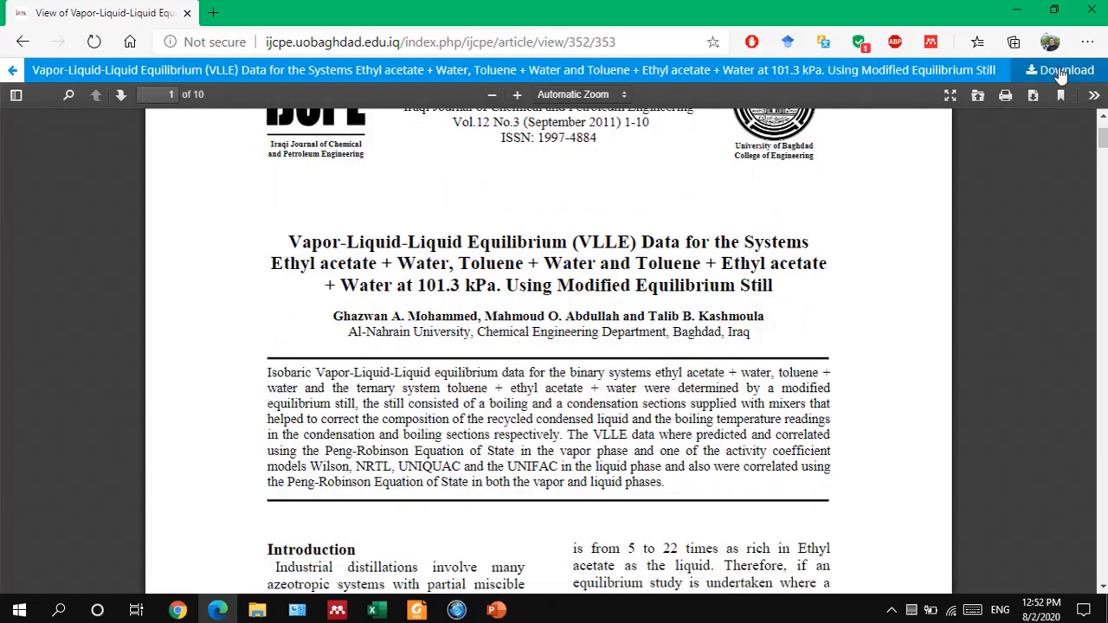
click(1061, 74)
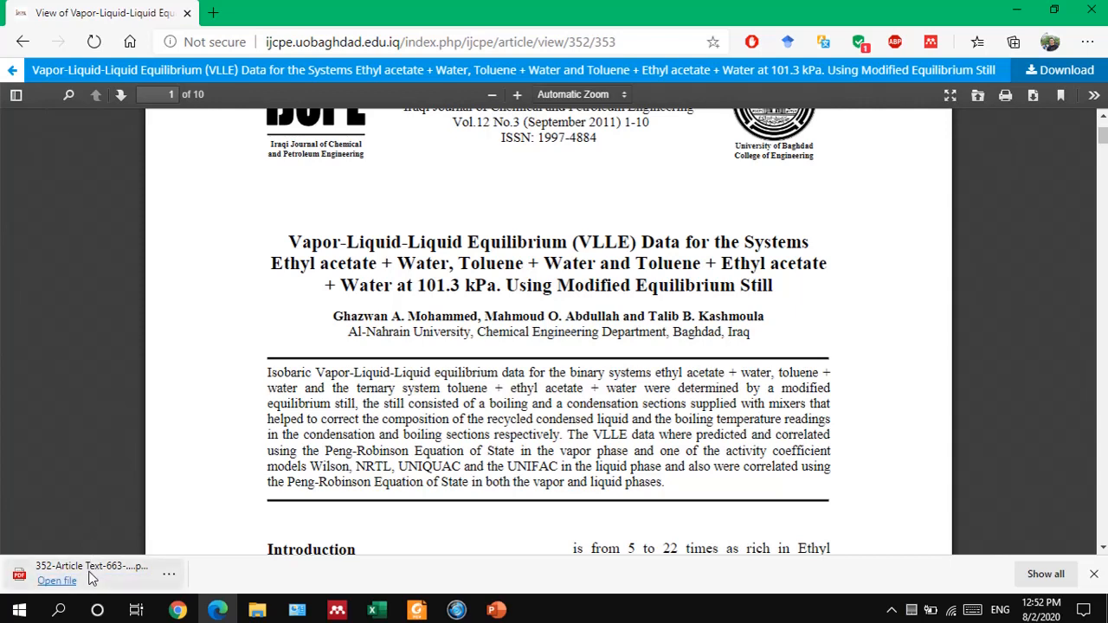
click(56, 580)
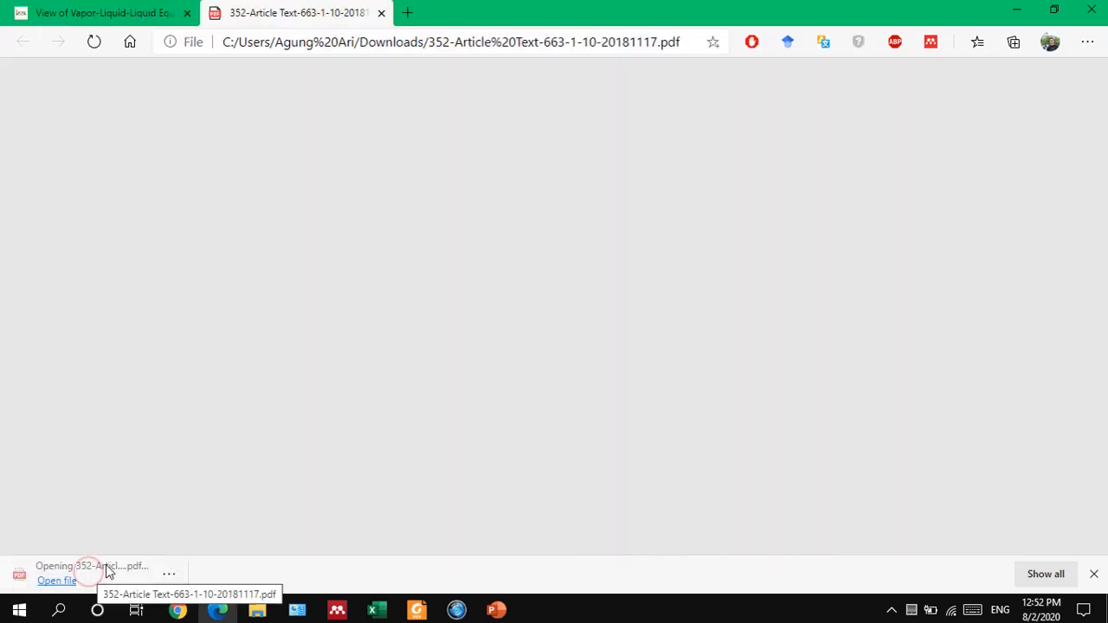
click(381, 13)
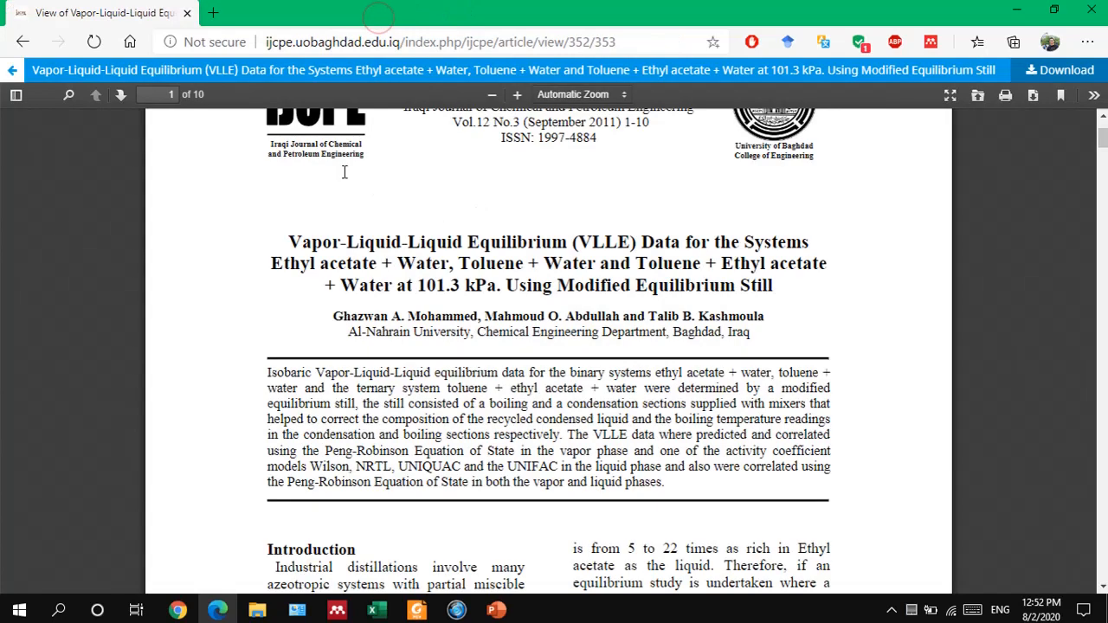
Read through the online VLLE article from its abstract past the methods, results and references to the start of its tables
scroll(450, 258, down, 5)
scroll(449, 257, down, 2)
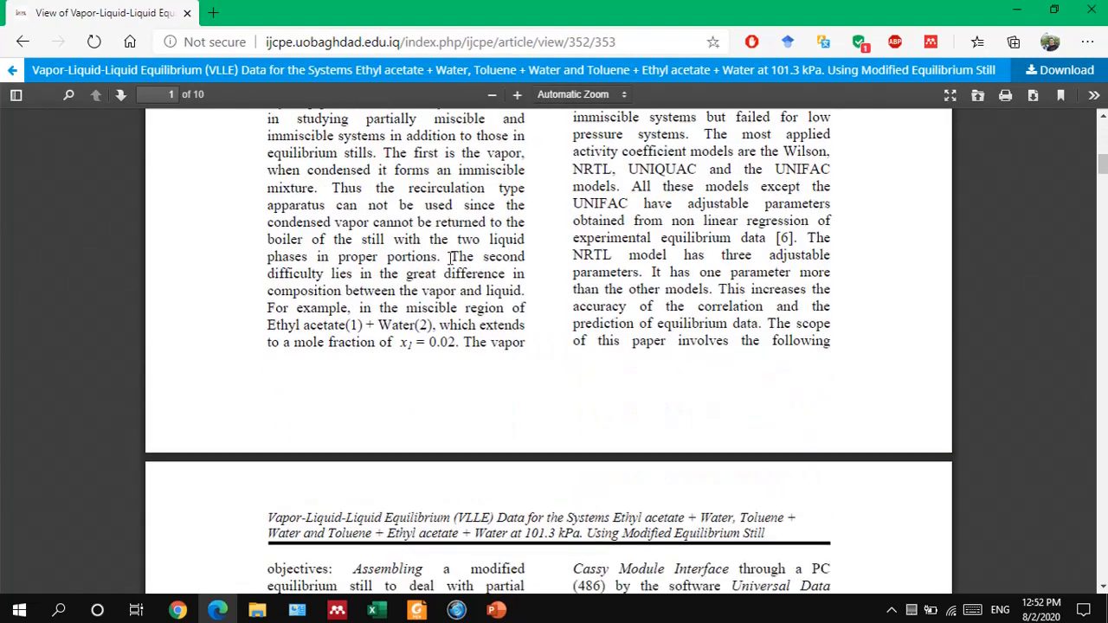
scroll(449, 258, up, 7)
scroll(449, 258, down, 10)
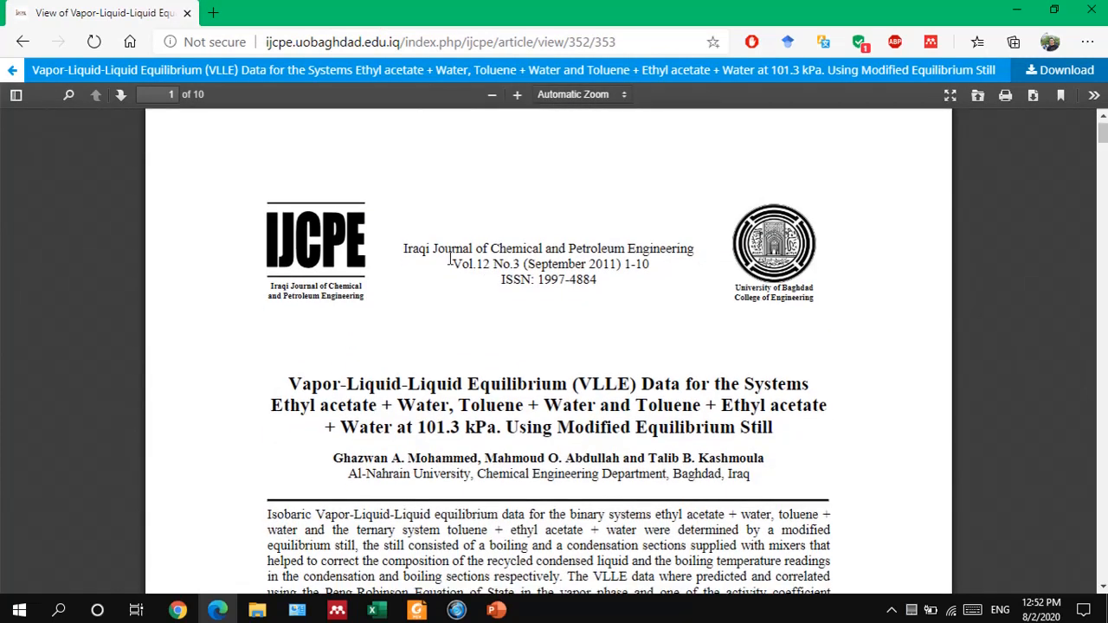
scroll(449, 264, down, 10)
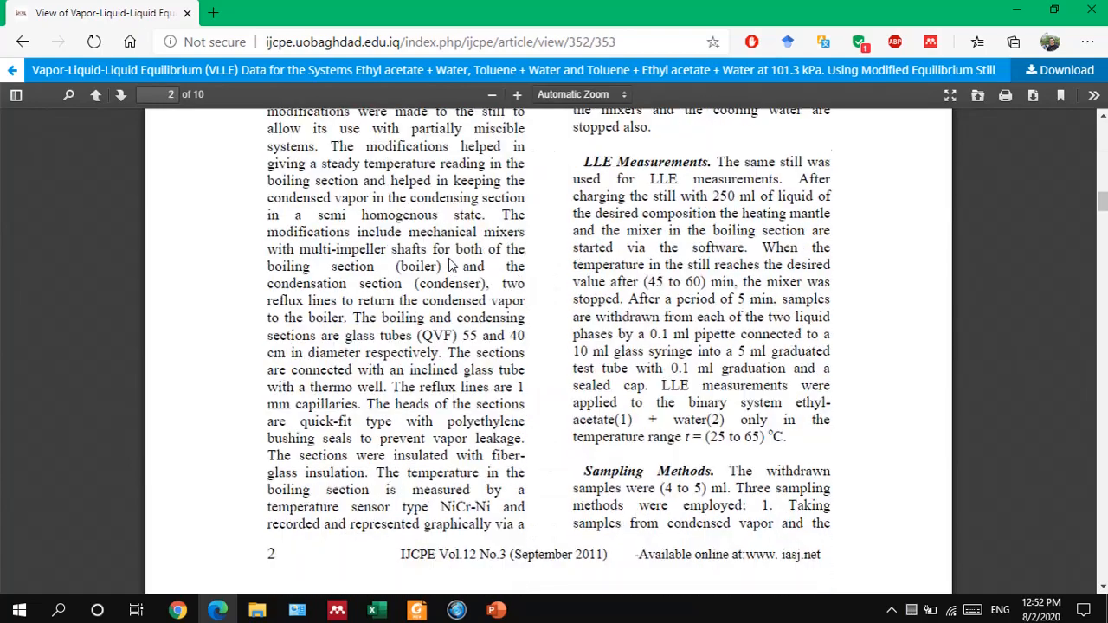
scroll(450, 258, down, 8)
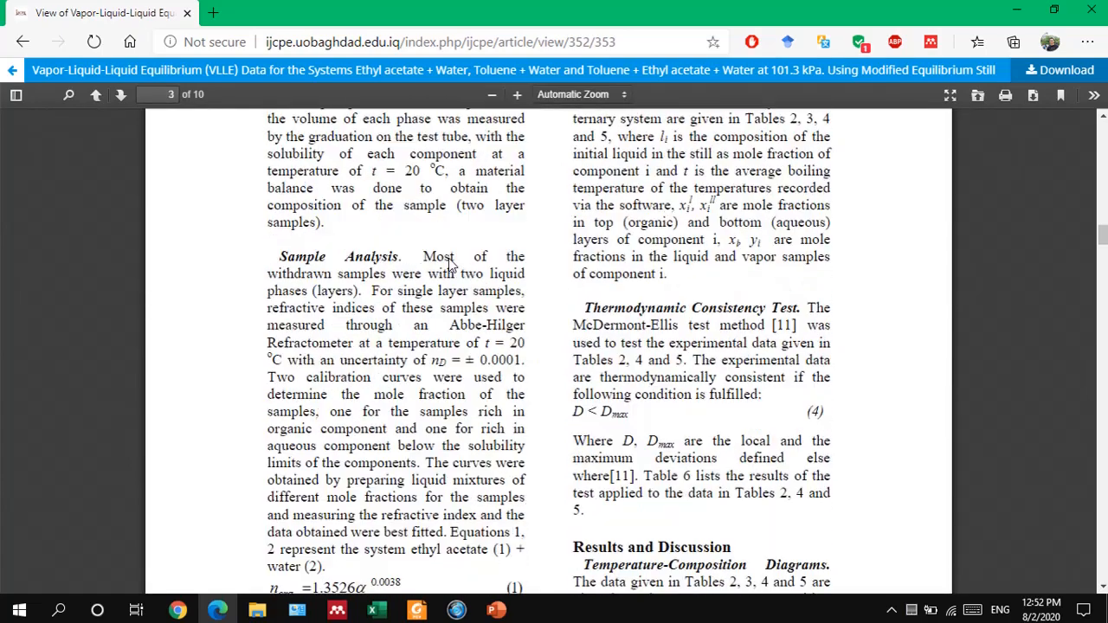
scroll(449, 258, down, 4)
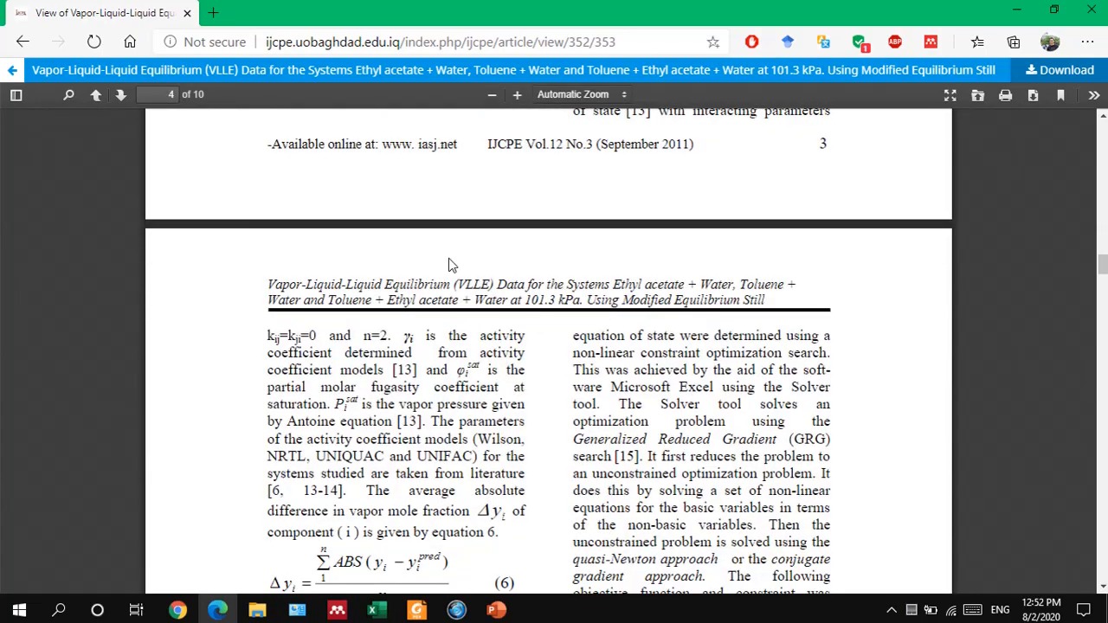
scroll(449, 260, down, 6)
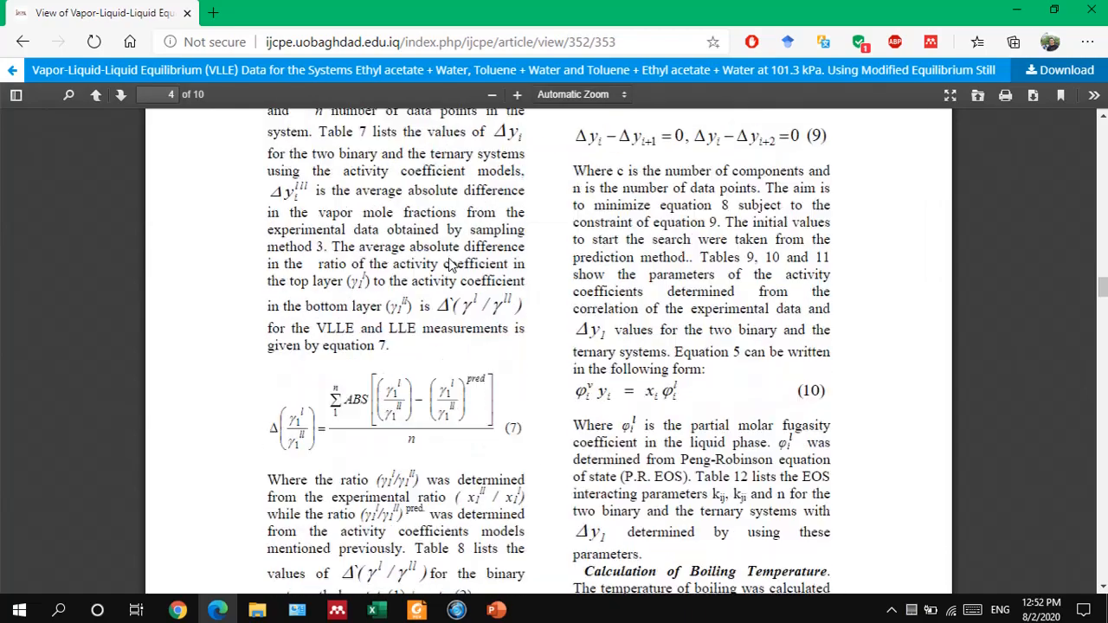
scroll(449, 264, down, 10)
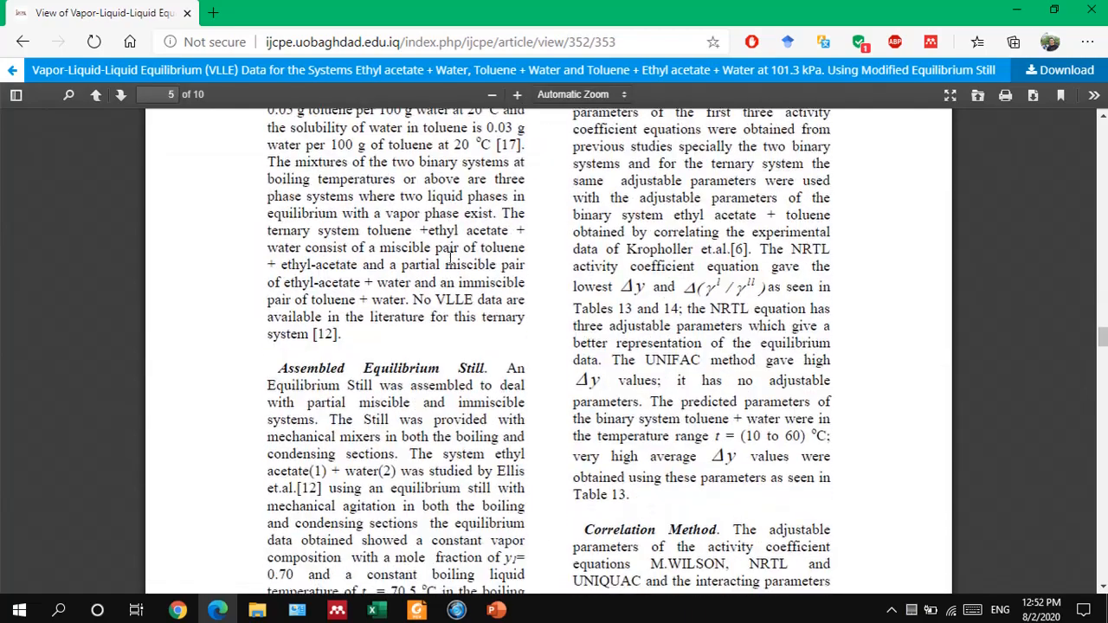
scroll(449, 258, down, 10)
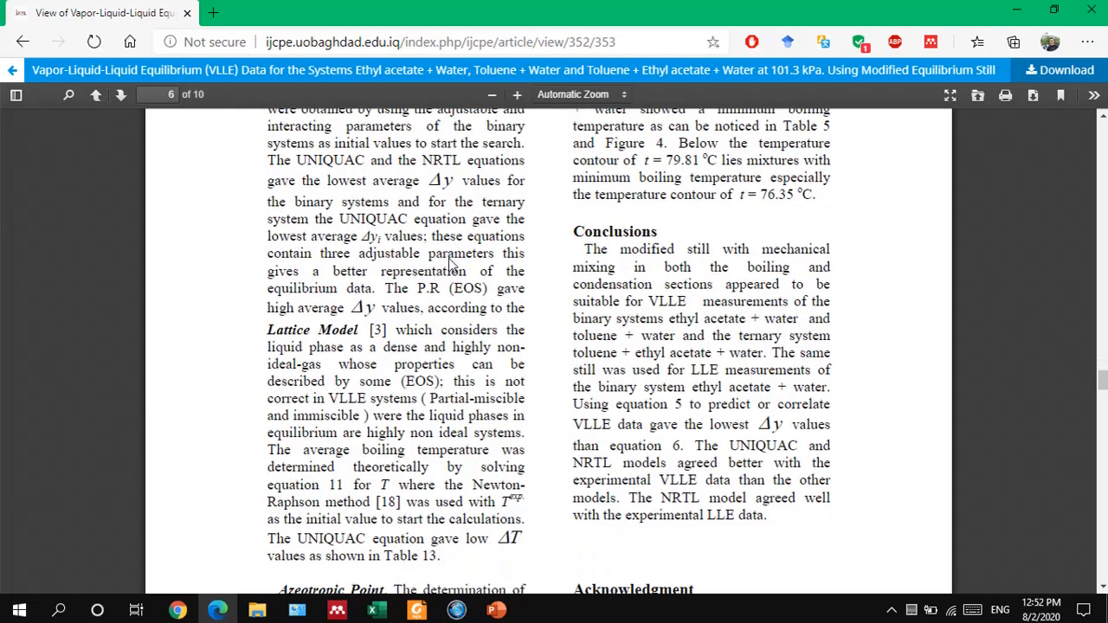
scroll(449, 264, down, 10)
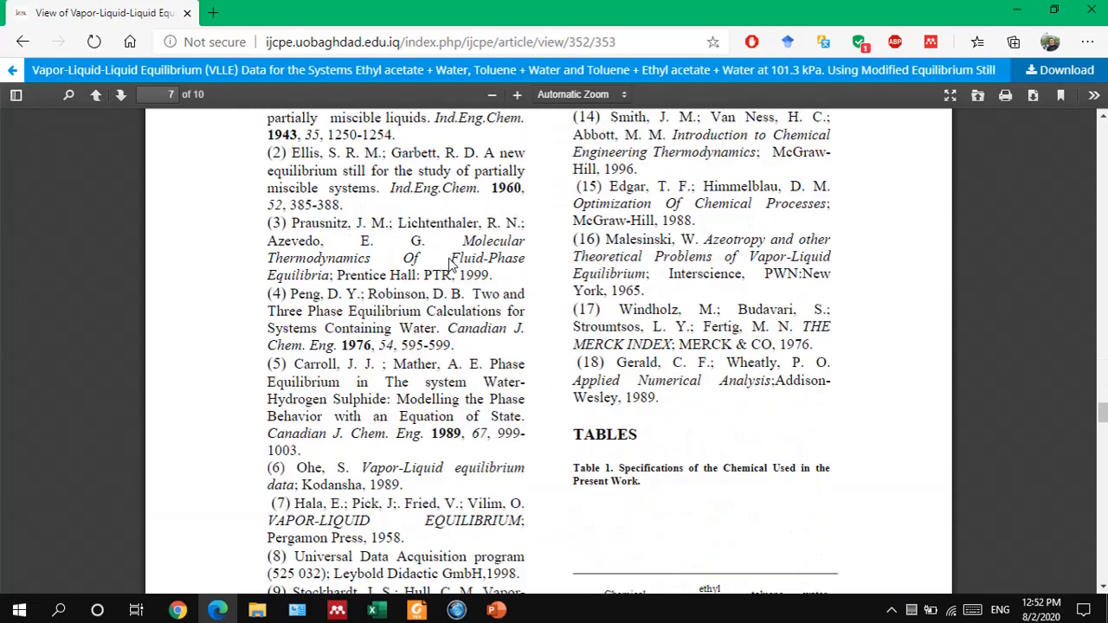
scroll(449, 264, down, 4)
scroll(449, 258, down, 1)
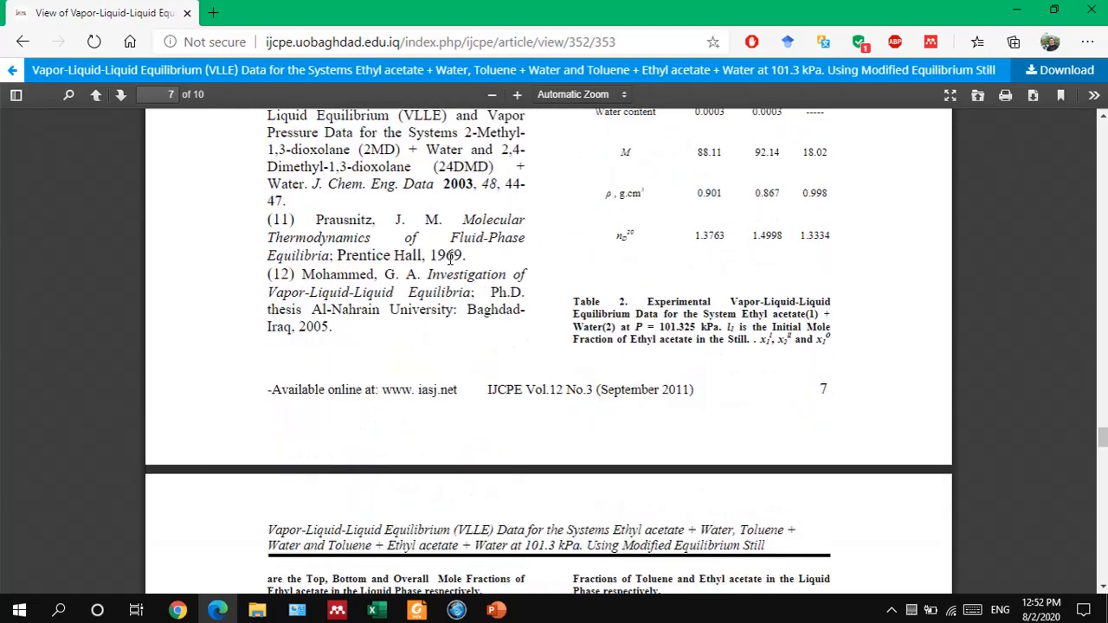
Examine the article's experimental equilibrium data tables for ethyl acetate + water and toluene + water, including the Table 2 caption
scroll(449, 258, down, 4)
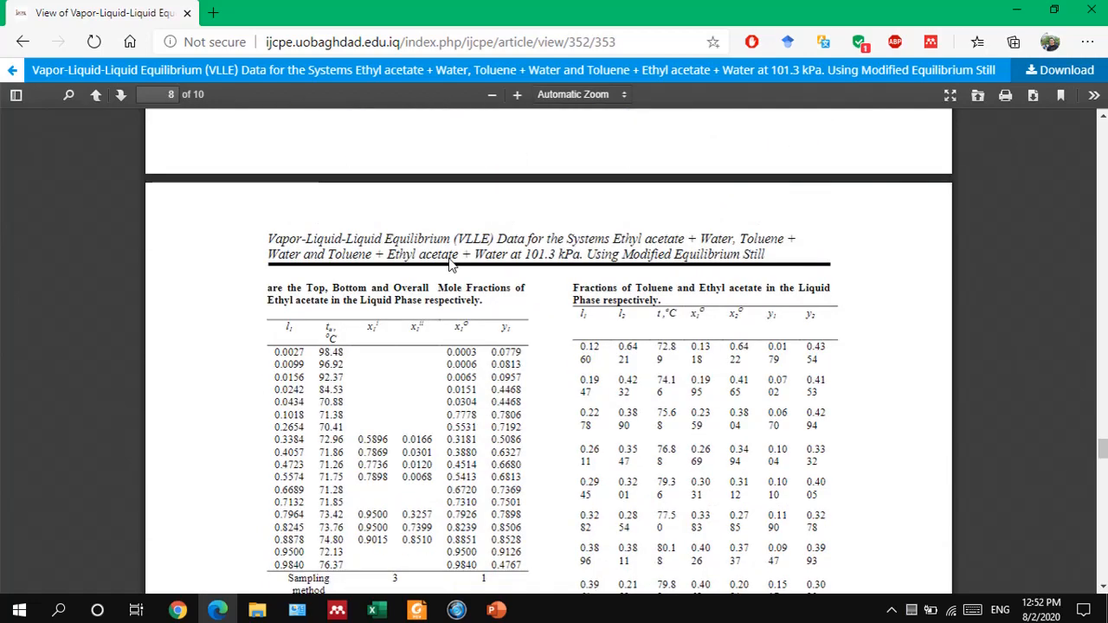
scroll(449, 258, down, 7)
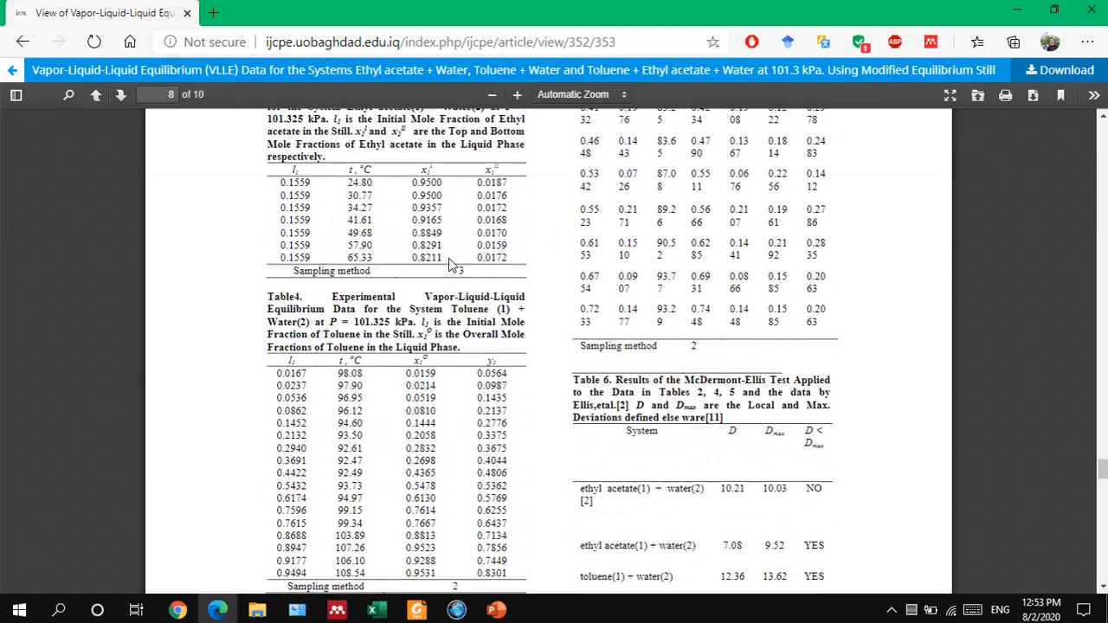
scroll(448, 258, down, 1)
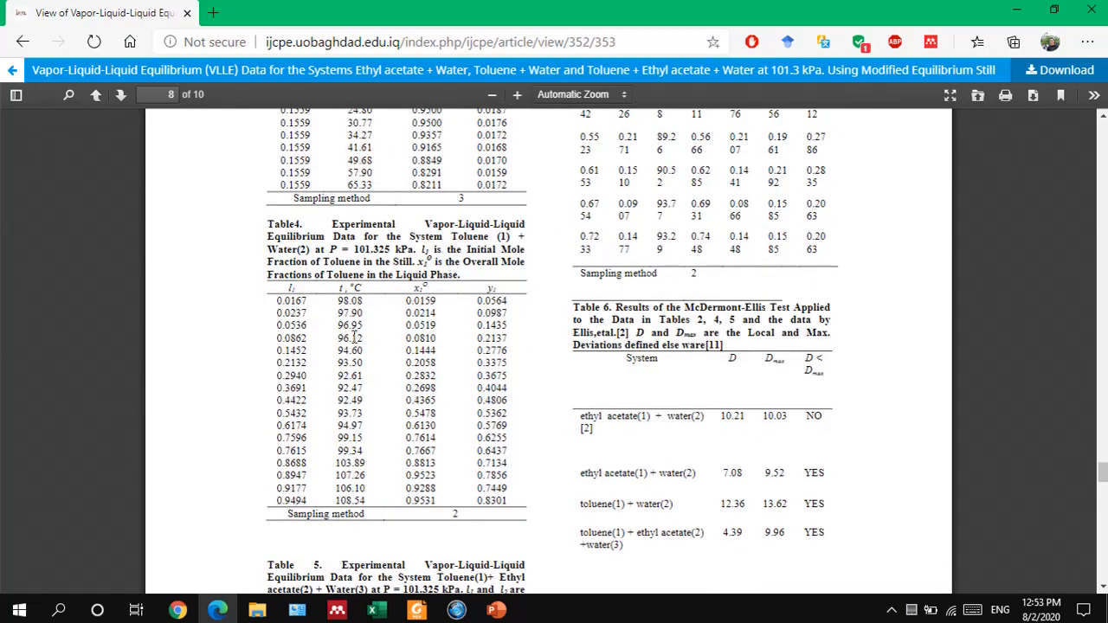
scroll(354, 337, up, 4)
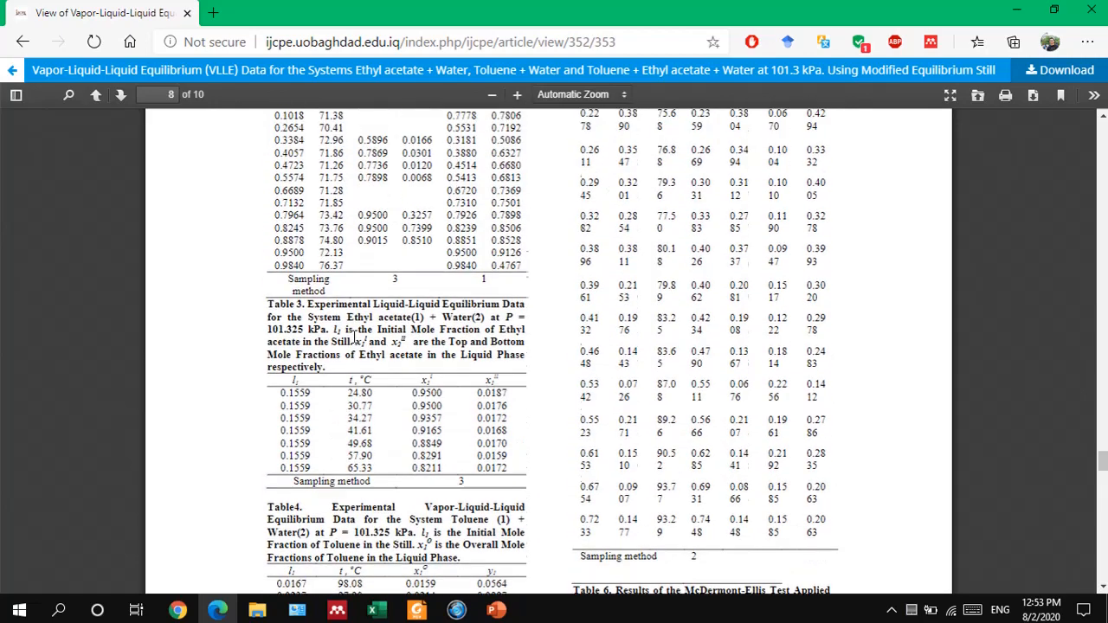
scroll(354, 338, up, 4)
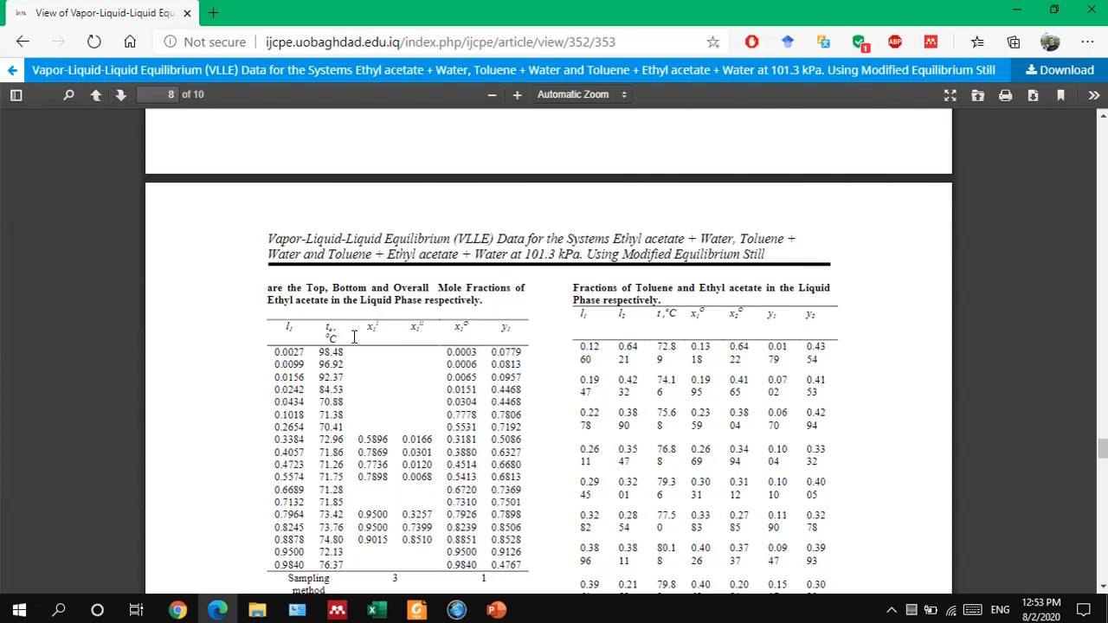
scroll(354, 337, up, 4)
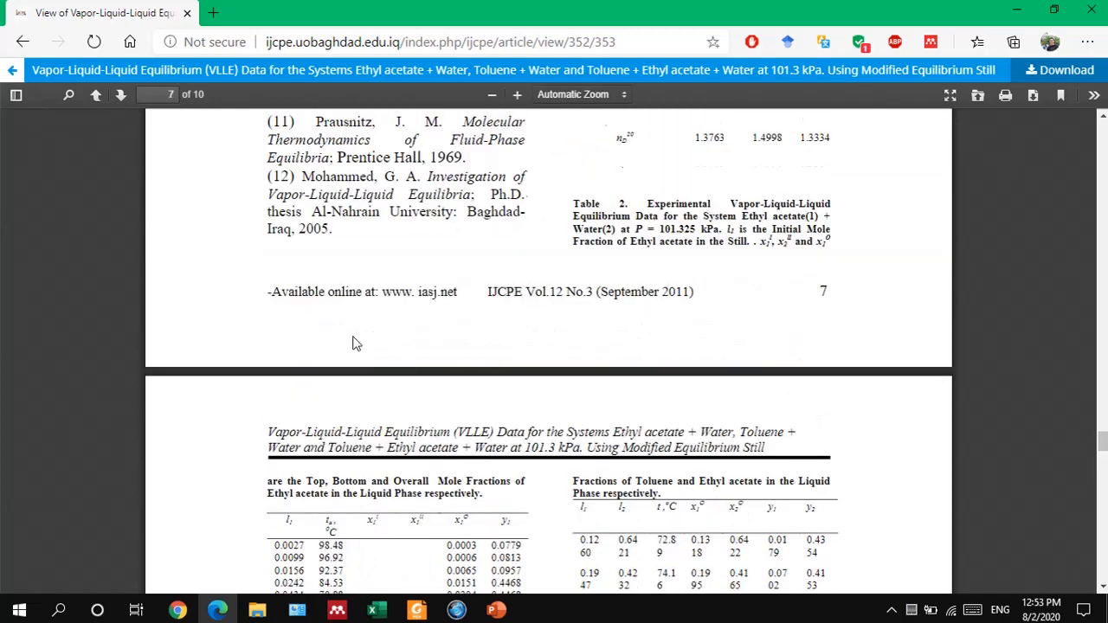
scroll(354, 344, up, 2)
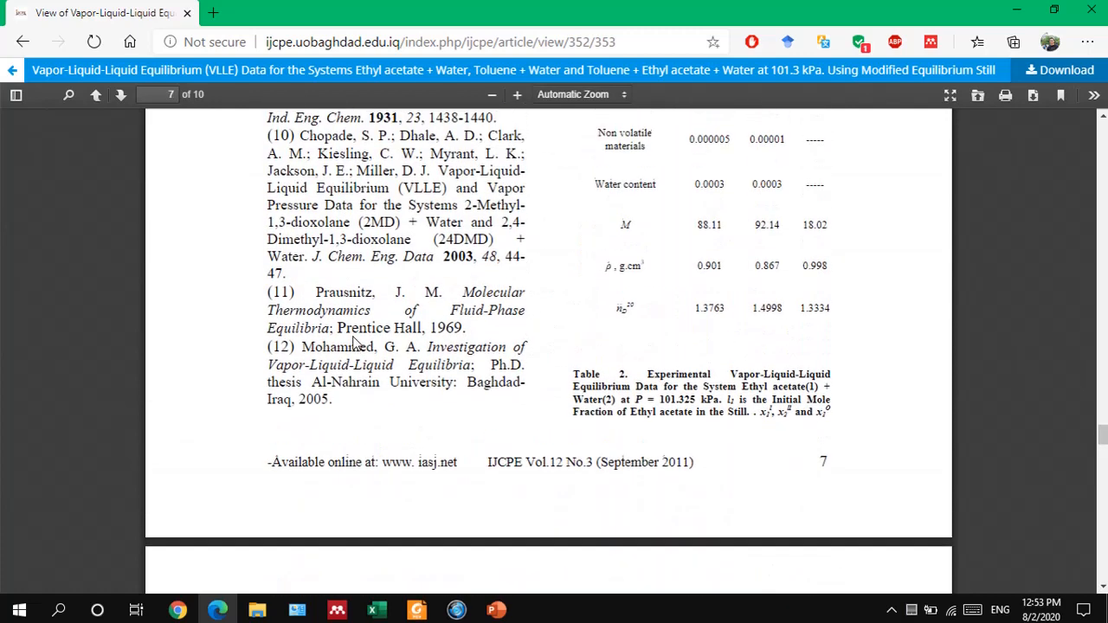
Leave the VLLE article and return to the DOAJ search results for vapor liquid equilibrium
click(26, 43)
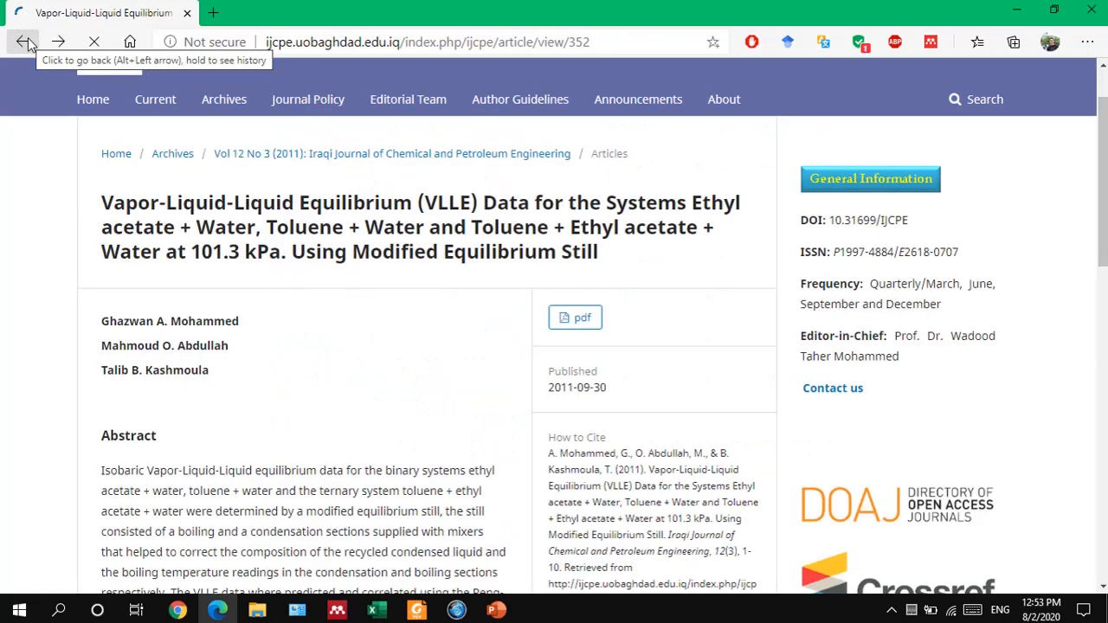
click(26, 44)
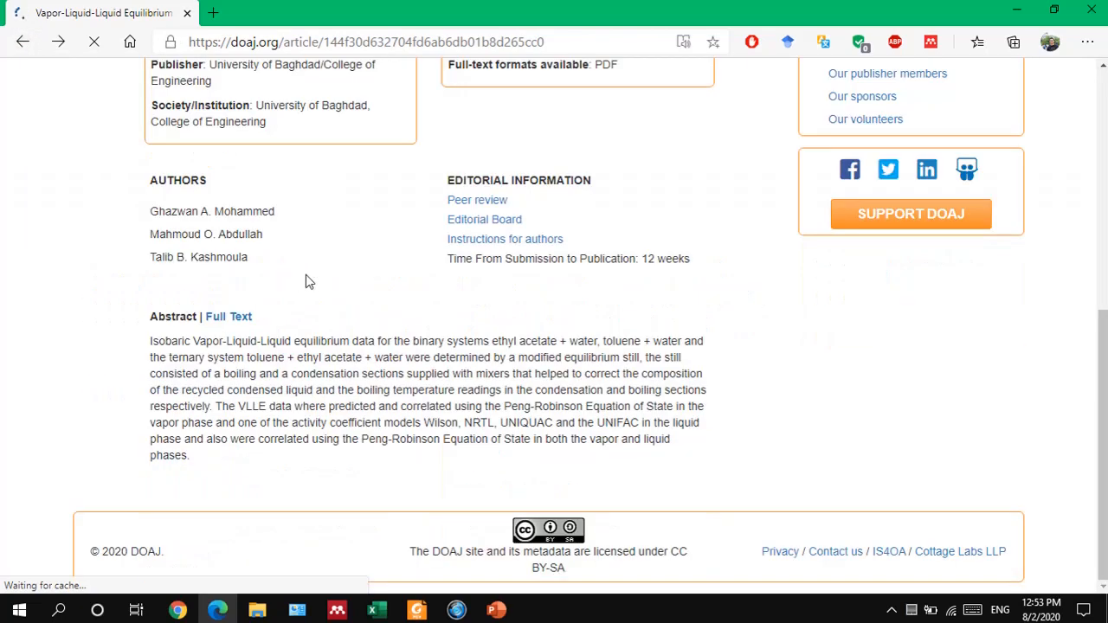
click(21, 41)
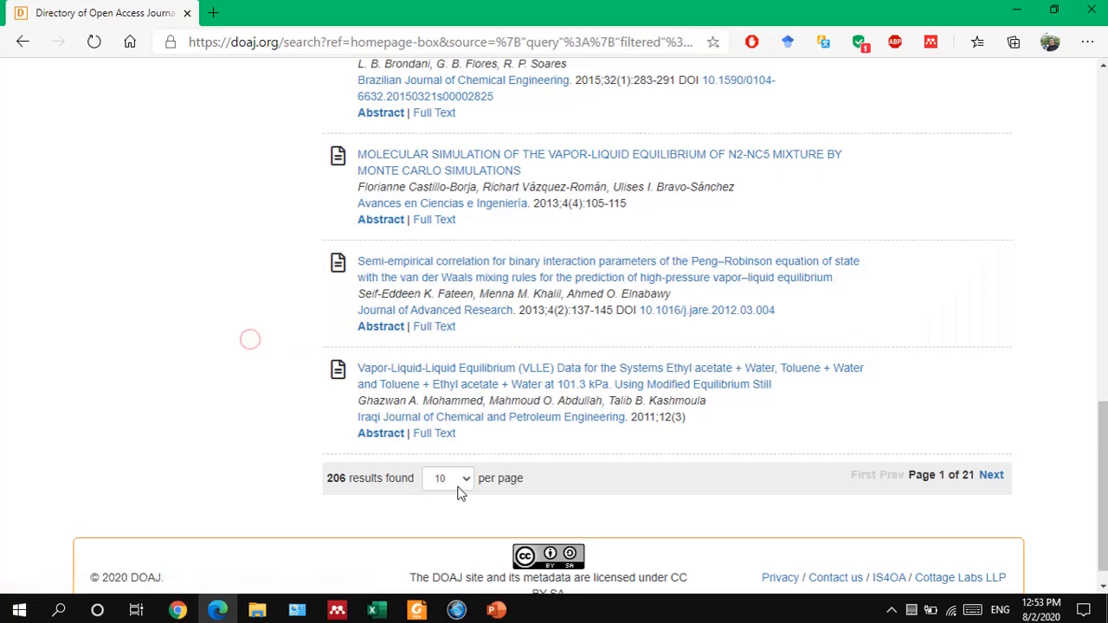
Browse page 2 of the results and highlight the authors of the particle swarm optimization and simulated annealing article
click(991, 476)
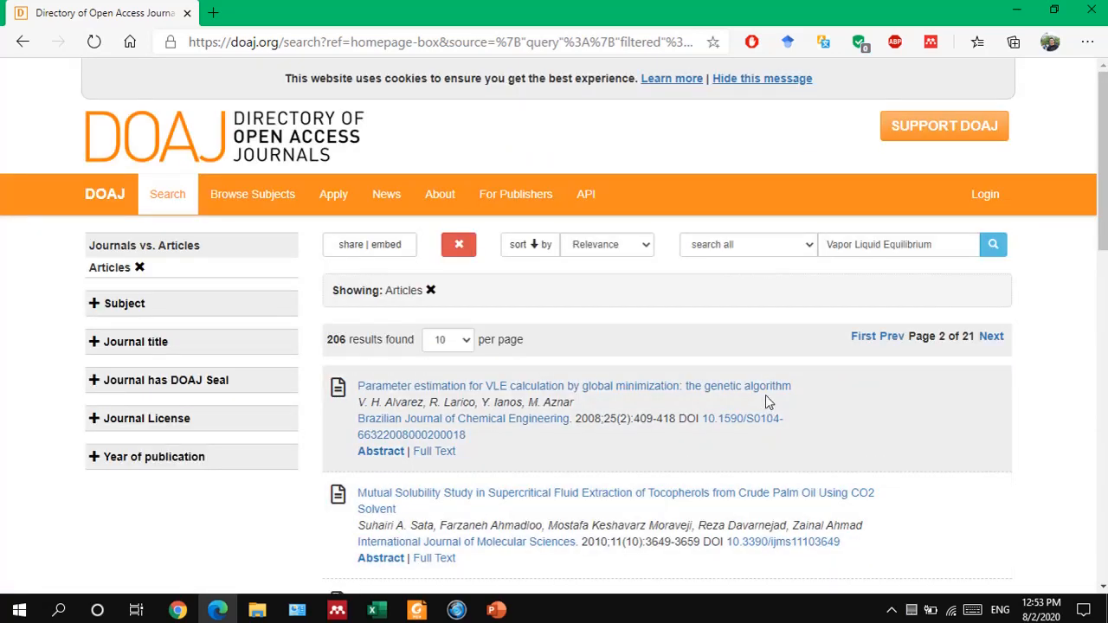
scroll(843, 400, down, 3)
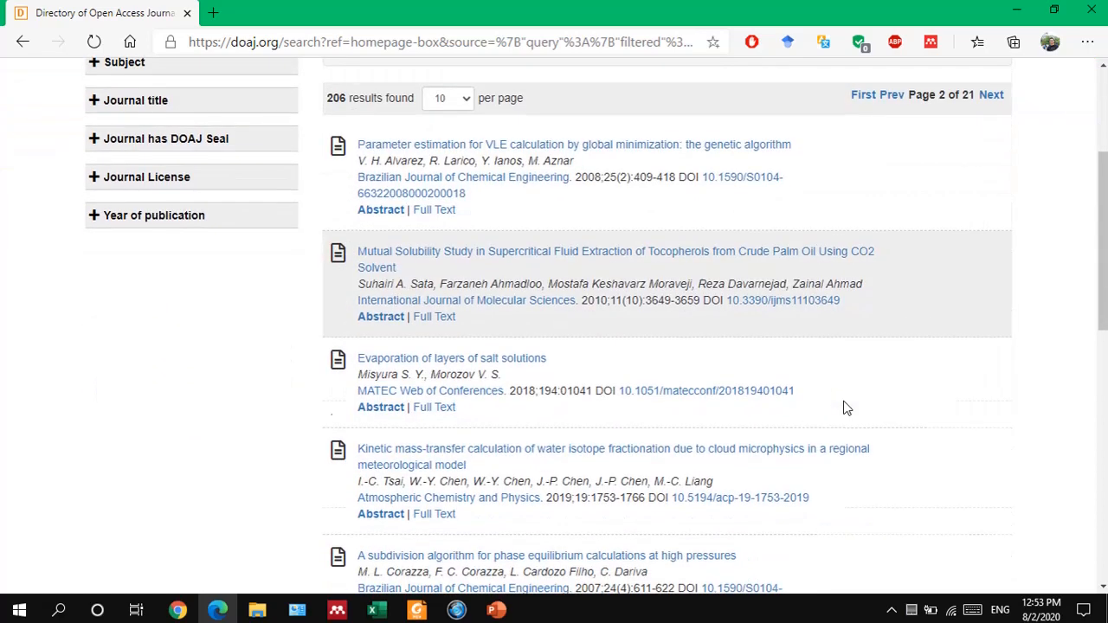
scroll(846, 408, down, 3)
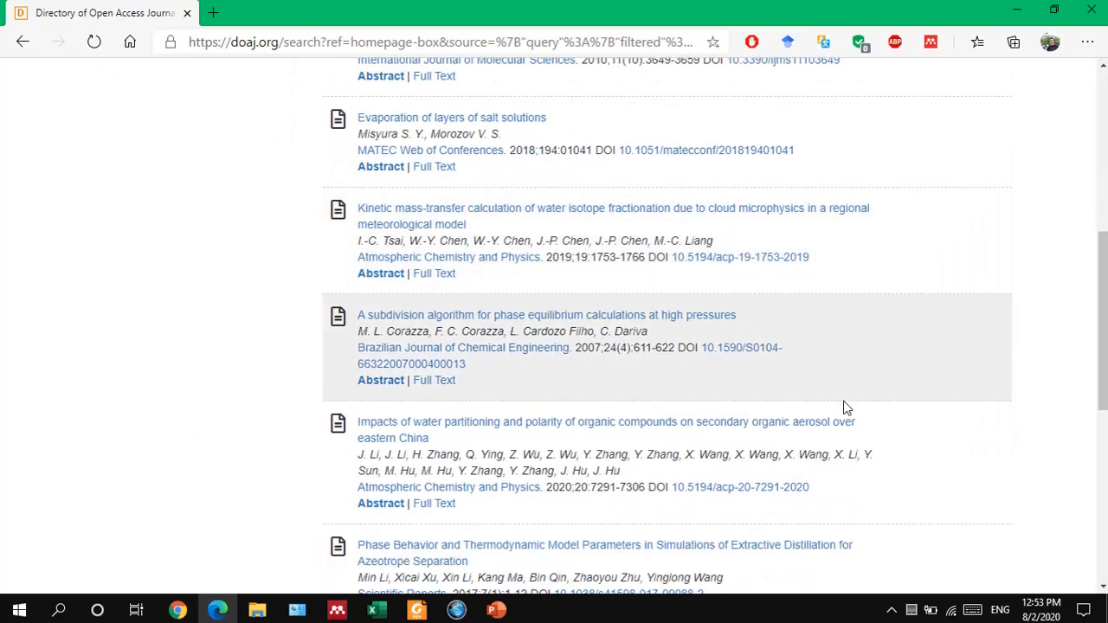
scroll(847, 408, down, 2)
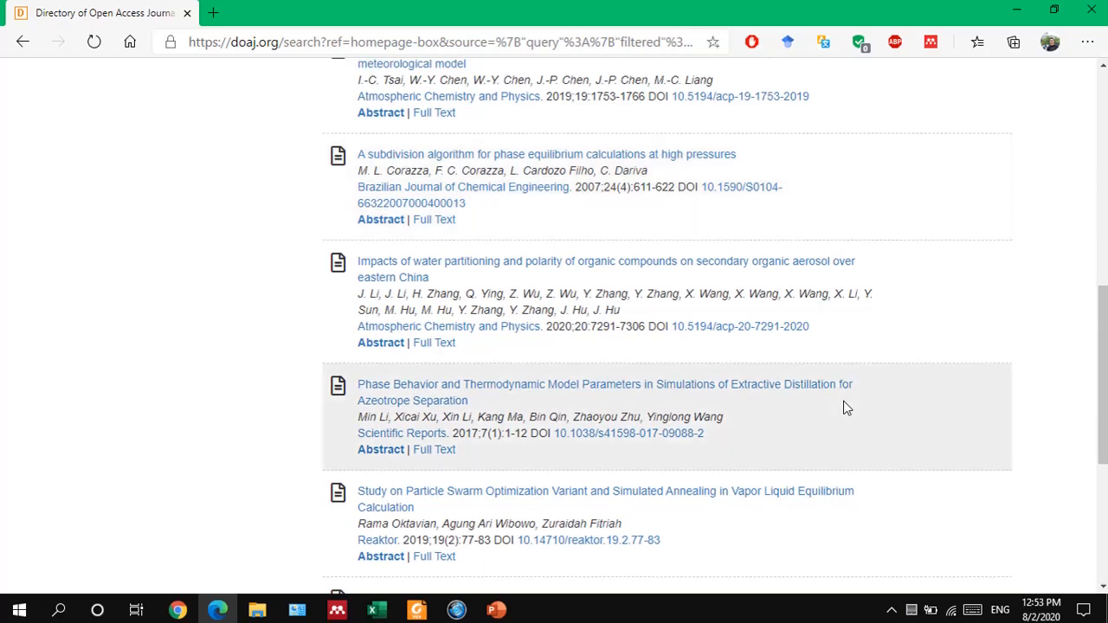
scroll(846, 408, down, 2)
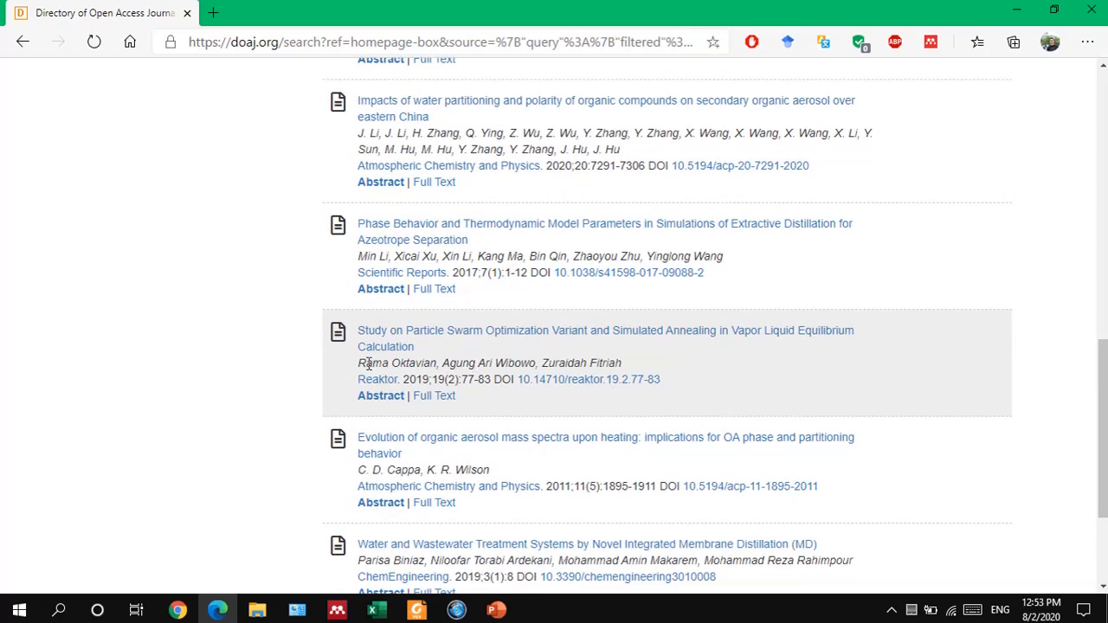
drag(361, 364, 655, 373)
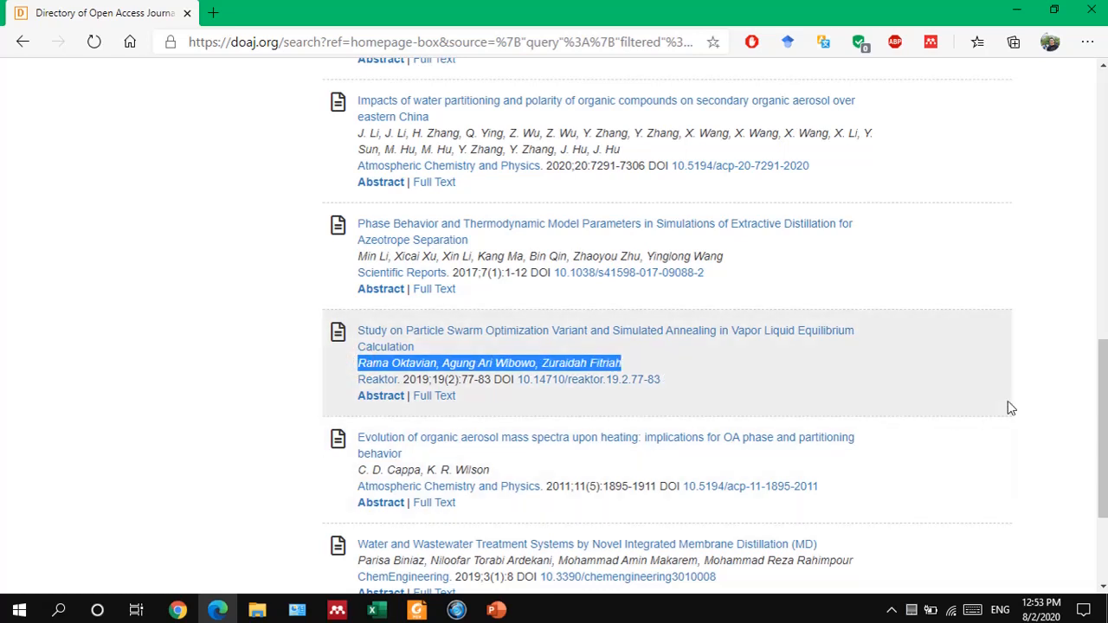
scroll(978, 437, down, 1)
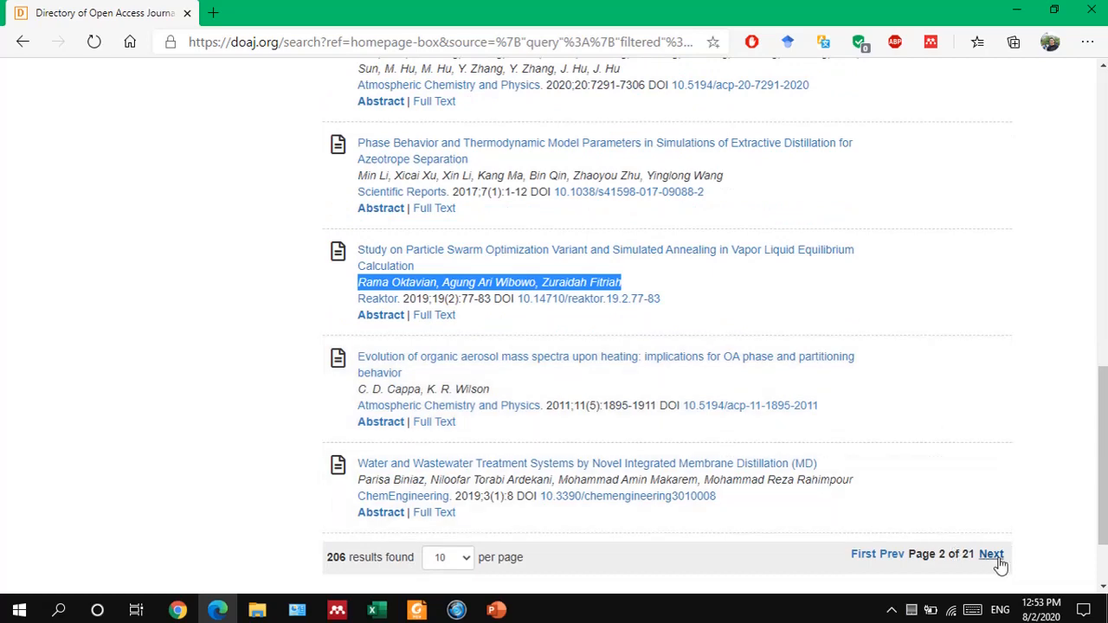
Open the article on vapor-liquid equilibrium calculation for bioethanol concentration from sugarcane on results page 3 and display its full text
click(996, 556)
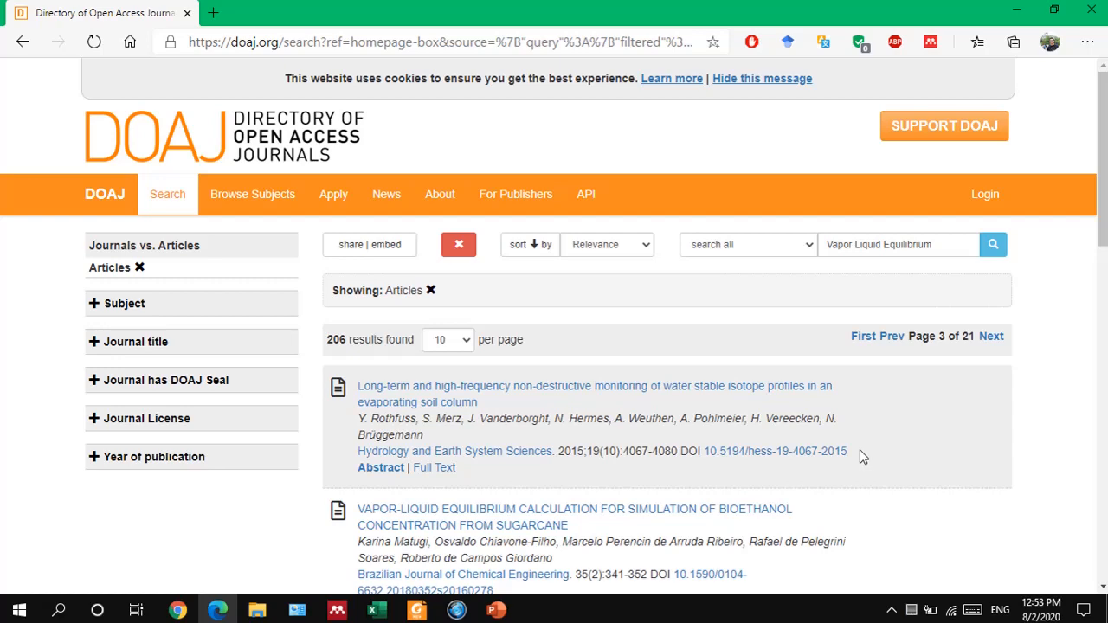
scroll(859, 450, down, 1)
click(508, 435)
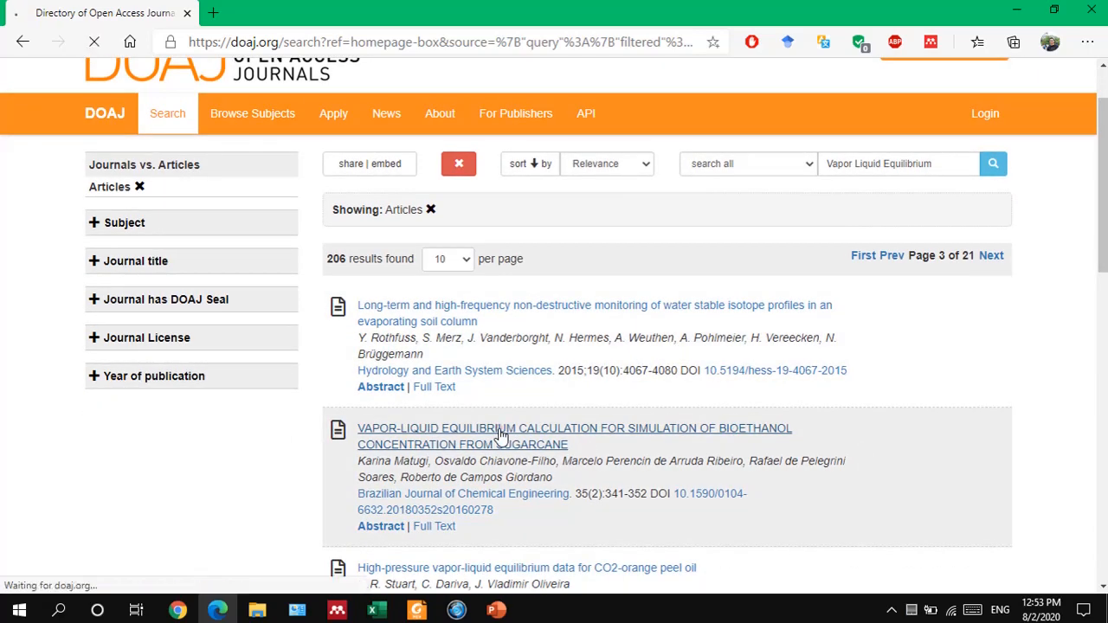
scroll(384, 433, down, 6)
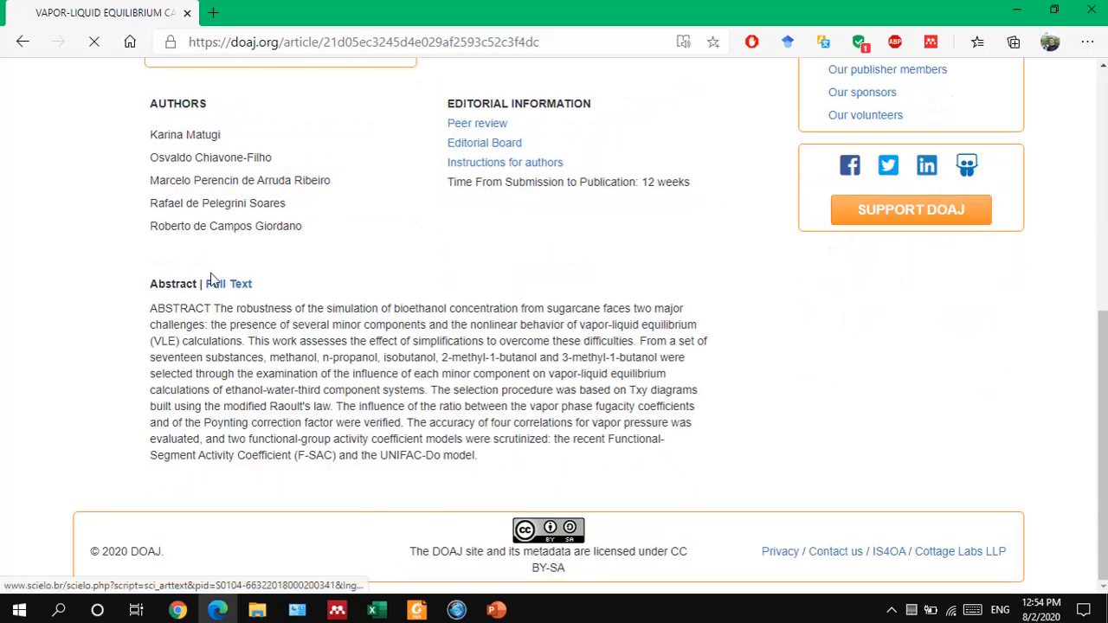
click(239, 289)
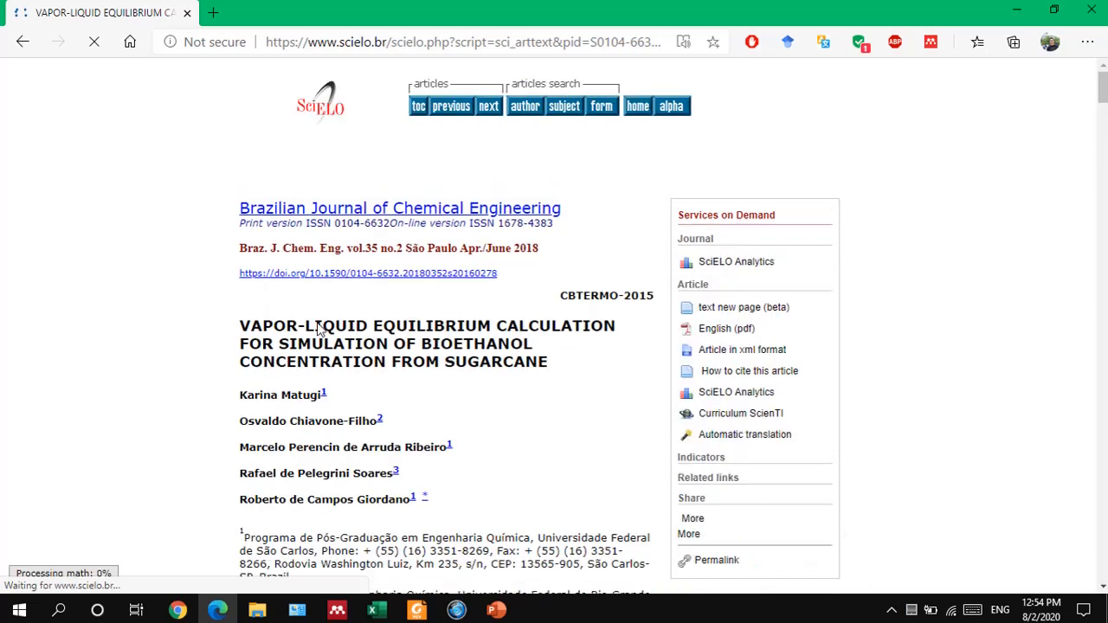
Examine the bioethanol article's equations, Table 1 minor components, Table 2 vapor pressures and figures for usable equilibrium data
scroll(359, 336, down, 15)
scroll(360, 338, down, 5)
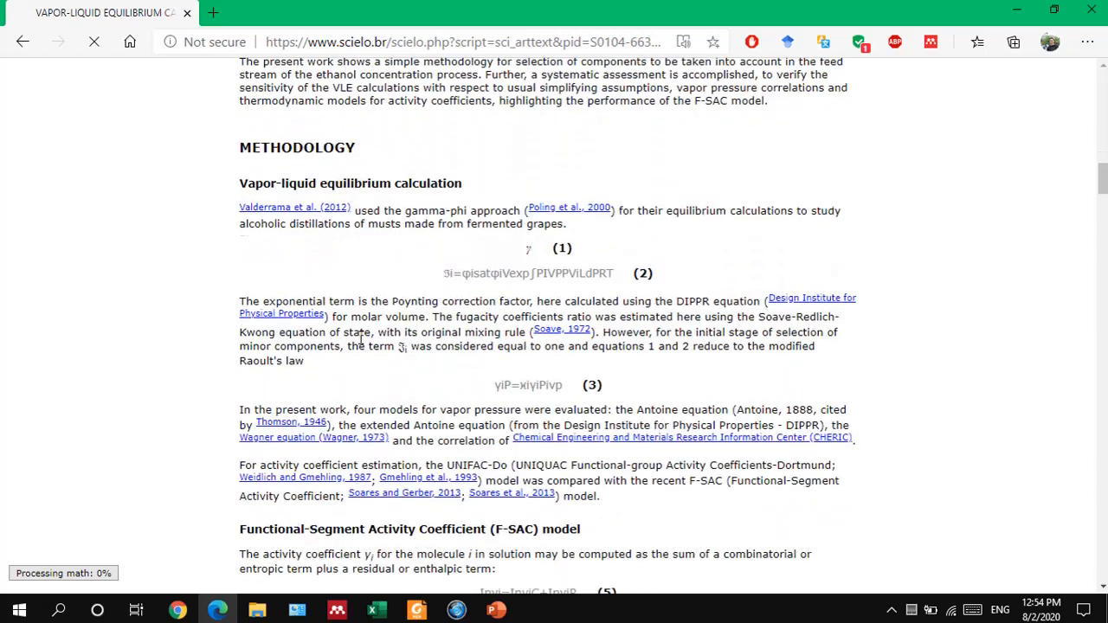
scroll(360, 337, down, 20)
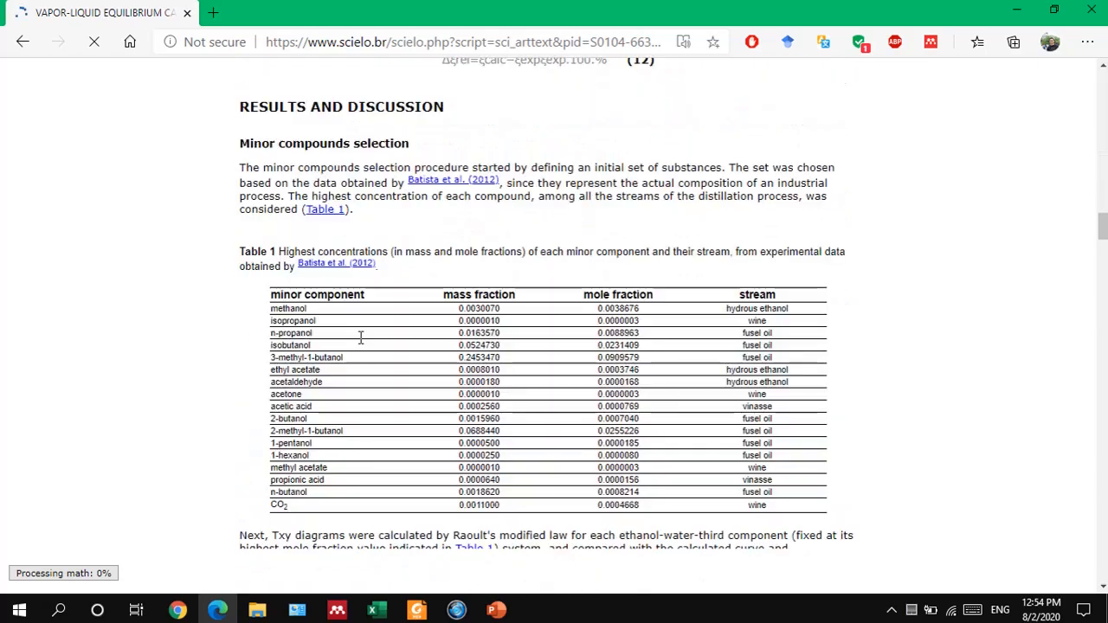
scroll(360, 338, down, 7)
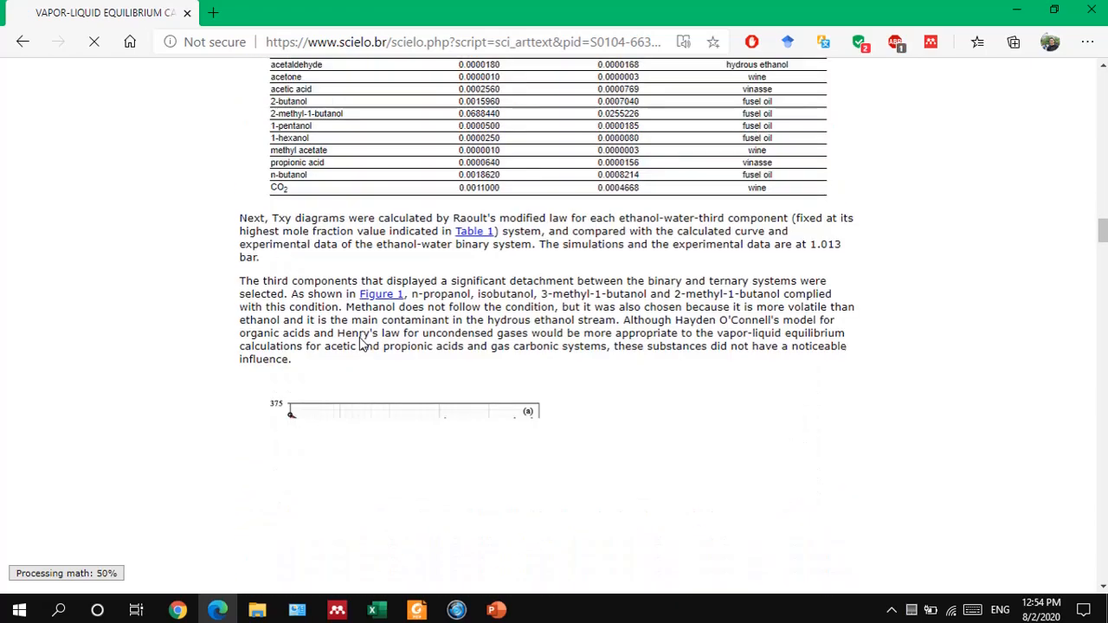
scroll(362, 345, down, 8)
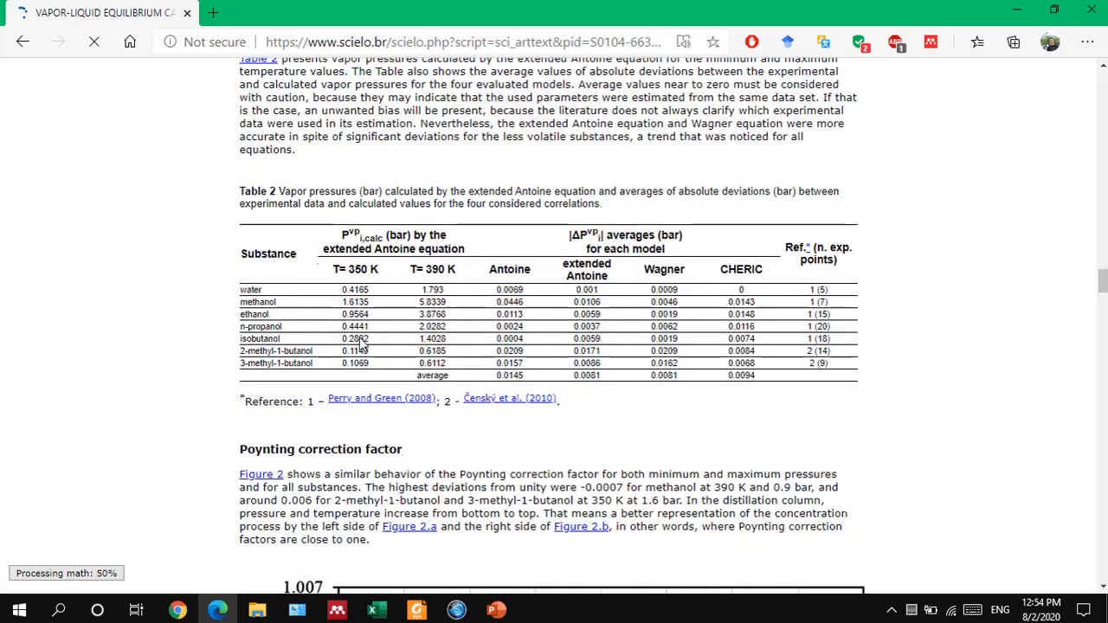
scroll(360, 342, down, 4)
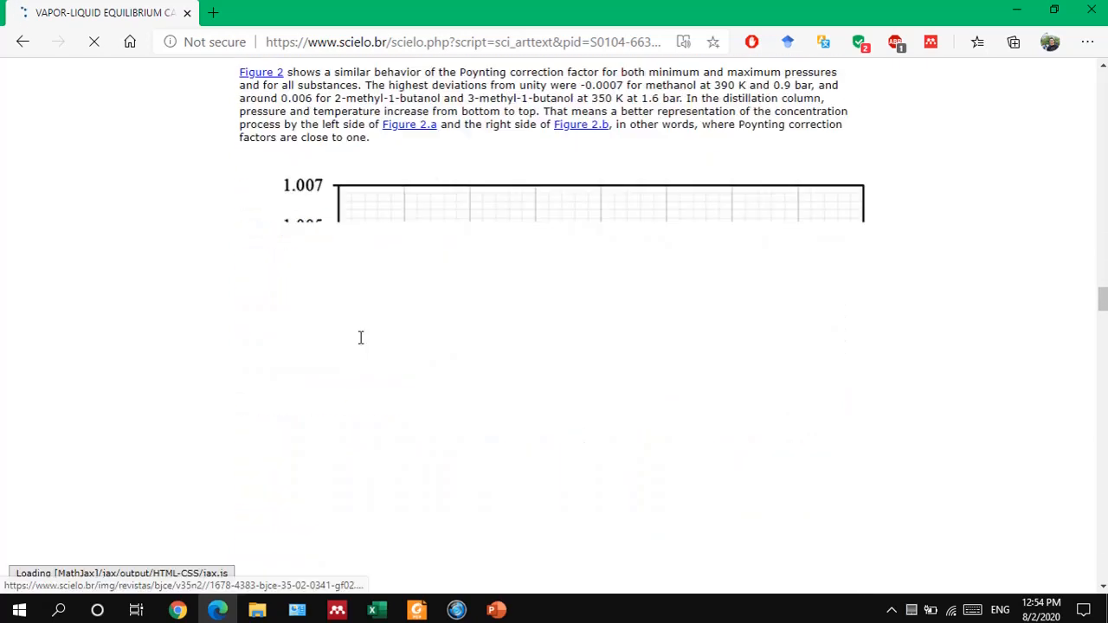
scroll(360, 342, up, 12)
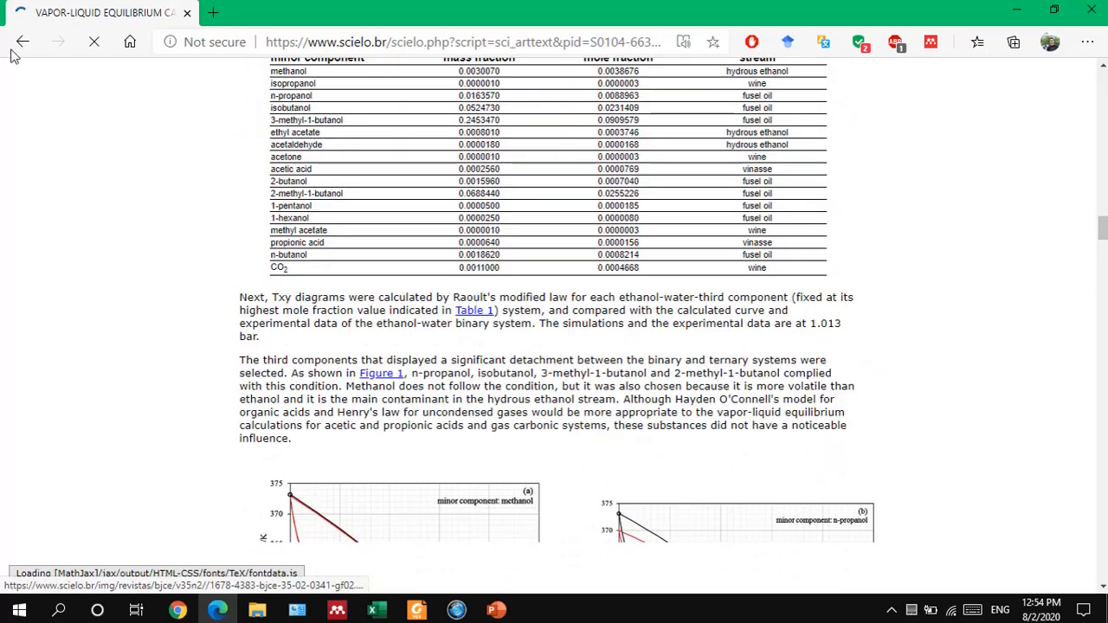
scroll(267, 337, down, 2)
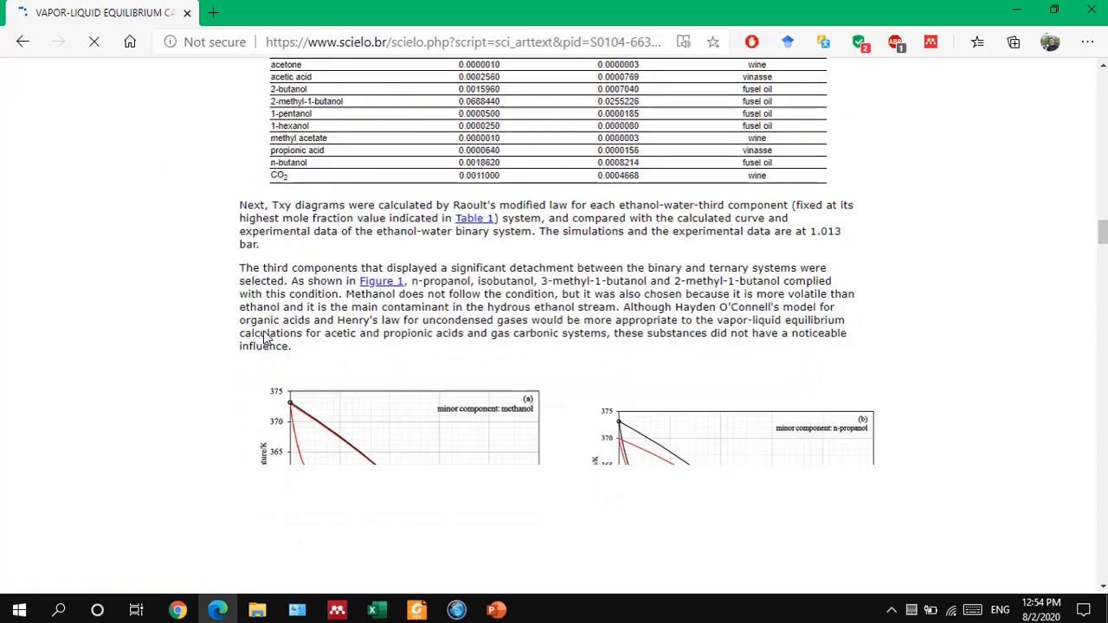
scroll(266, 337, down, 5)
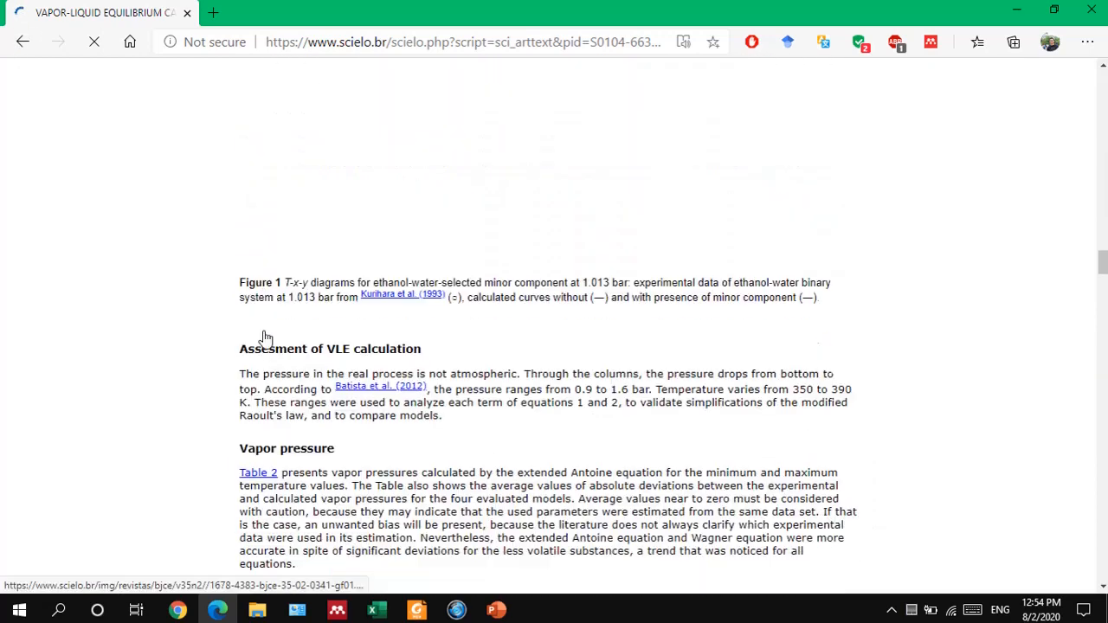
scroll(264, 331, down, 5)
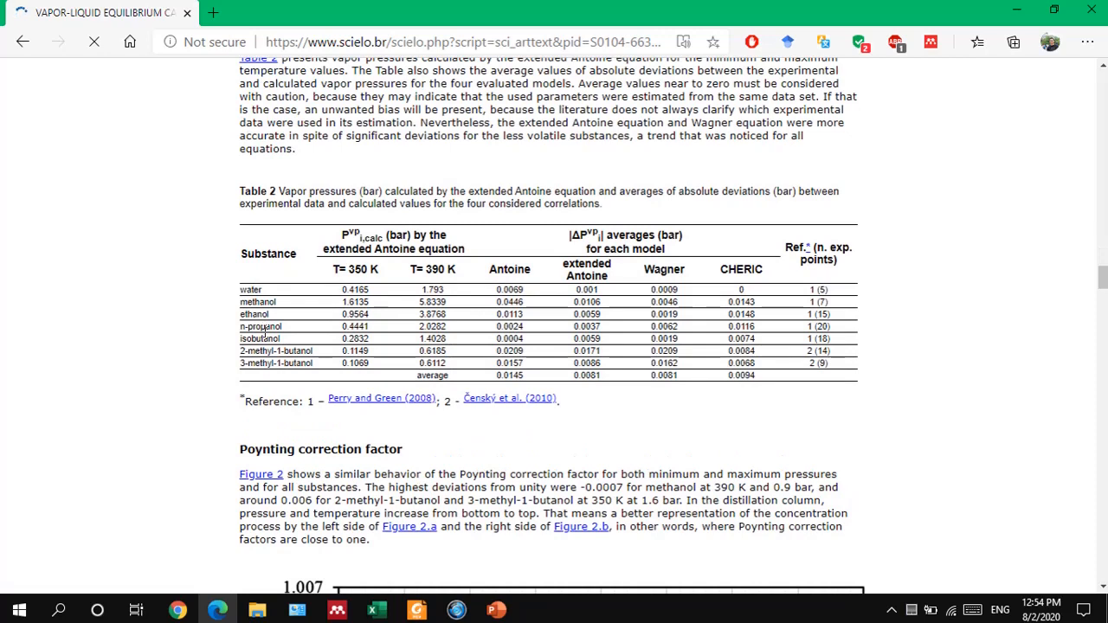
scroll(265, 332, down, 6)
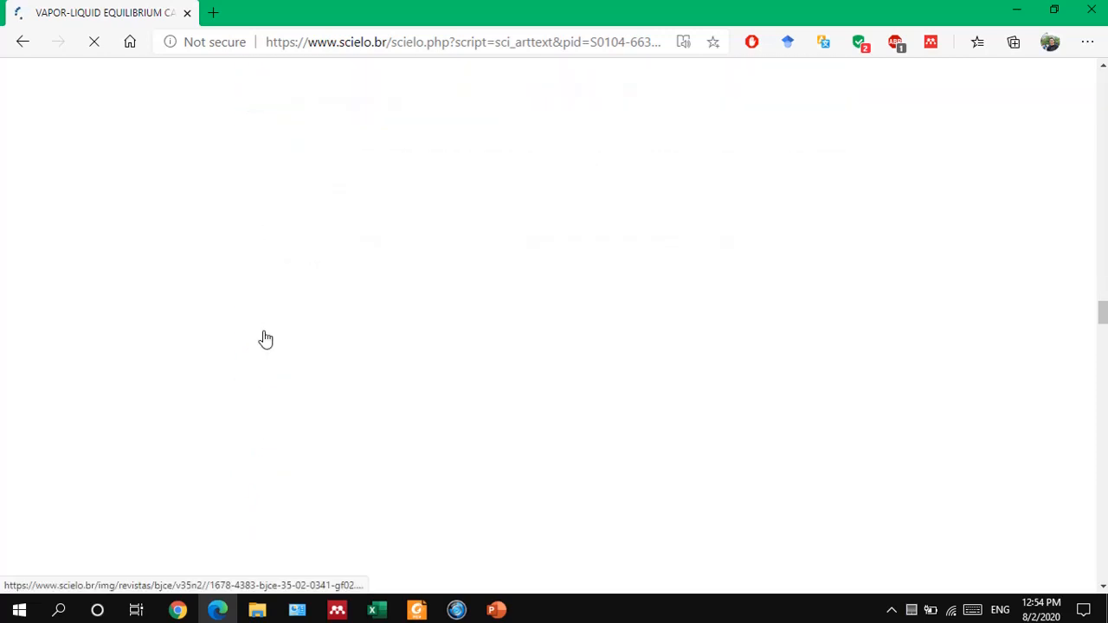
scroll(265, 338, down, 6)
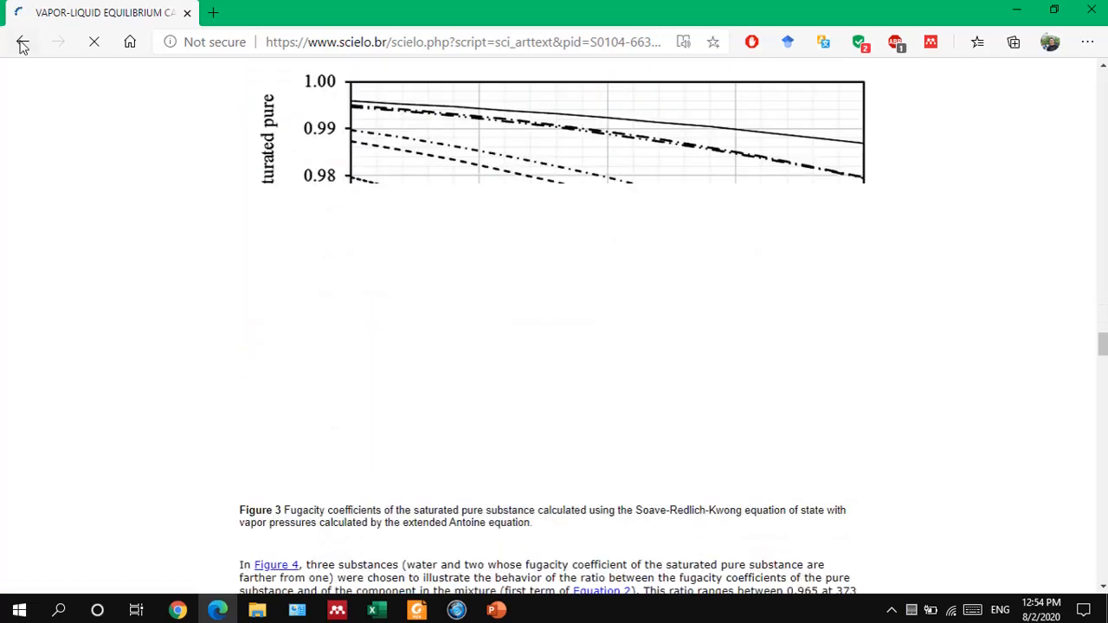
Return to the DOAJ results and open the full text of the genetic algorithm VLE parameter estimation article in a new tab
click(23, 43)
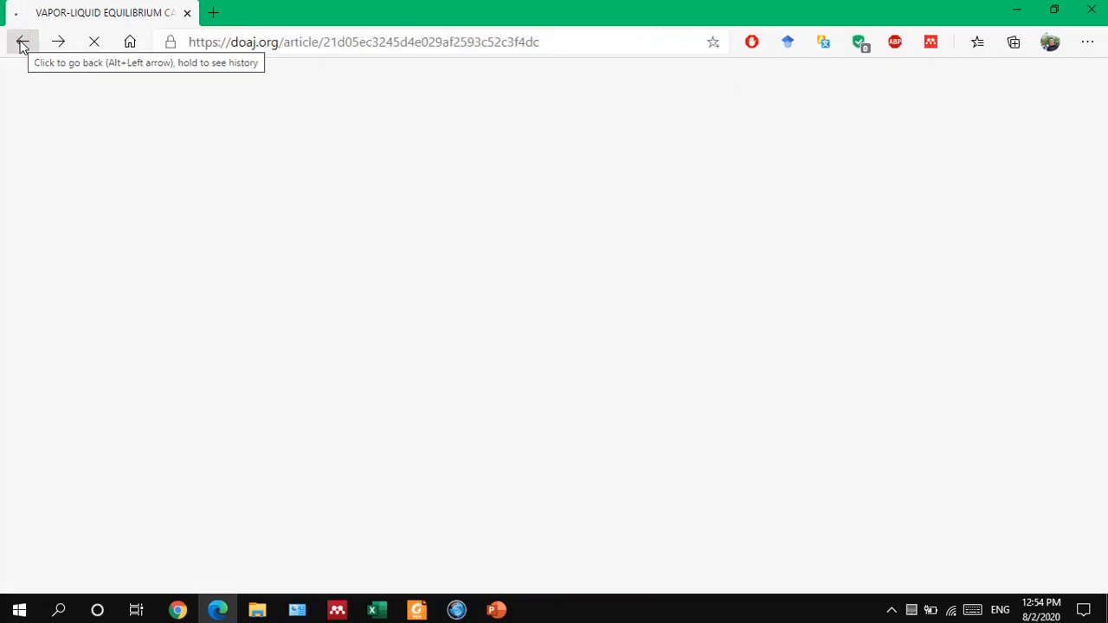
click(22, 44)
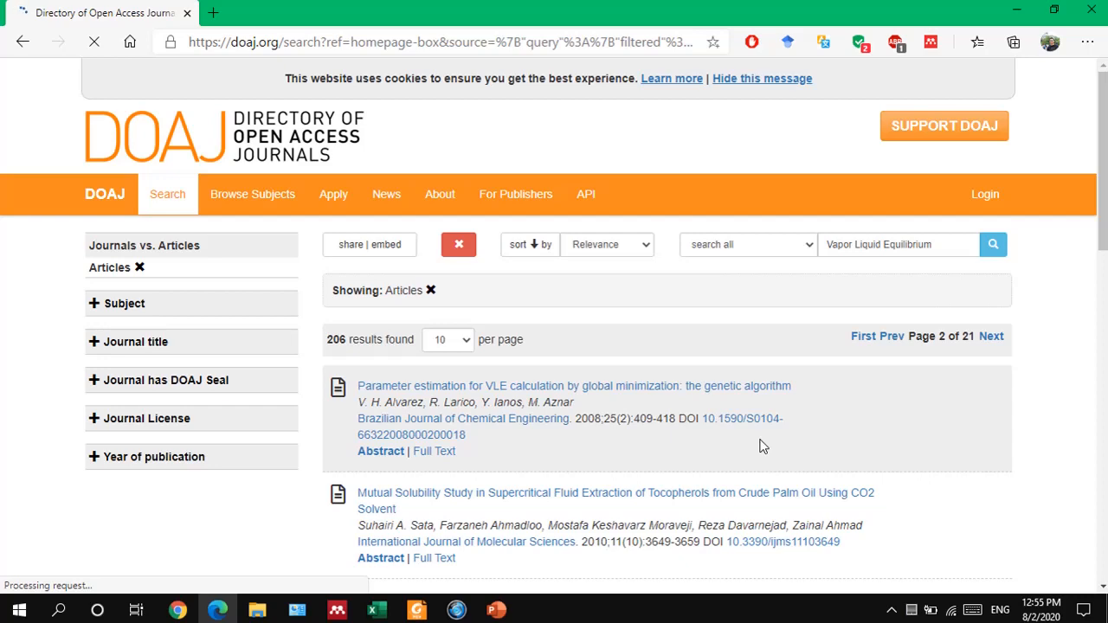
scroll(761, 446, down, 1)
scroll(760, 445, down, 1)
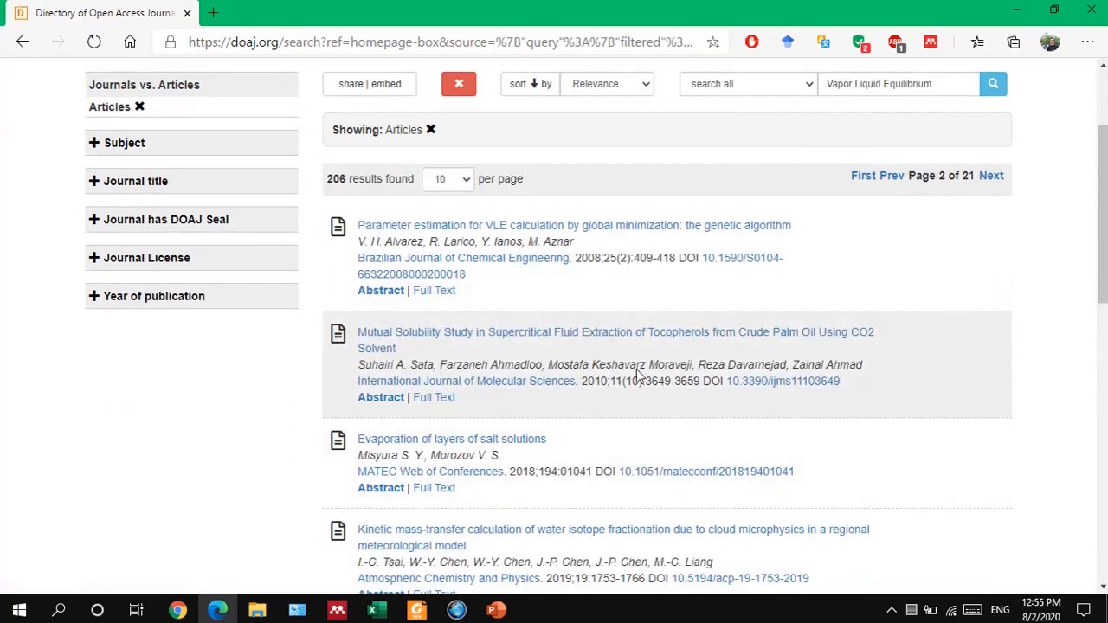
right_click(423, 292)
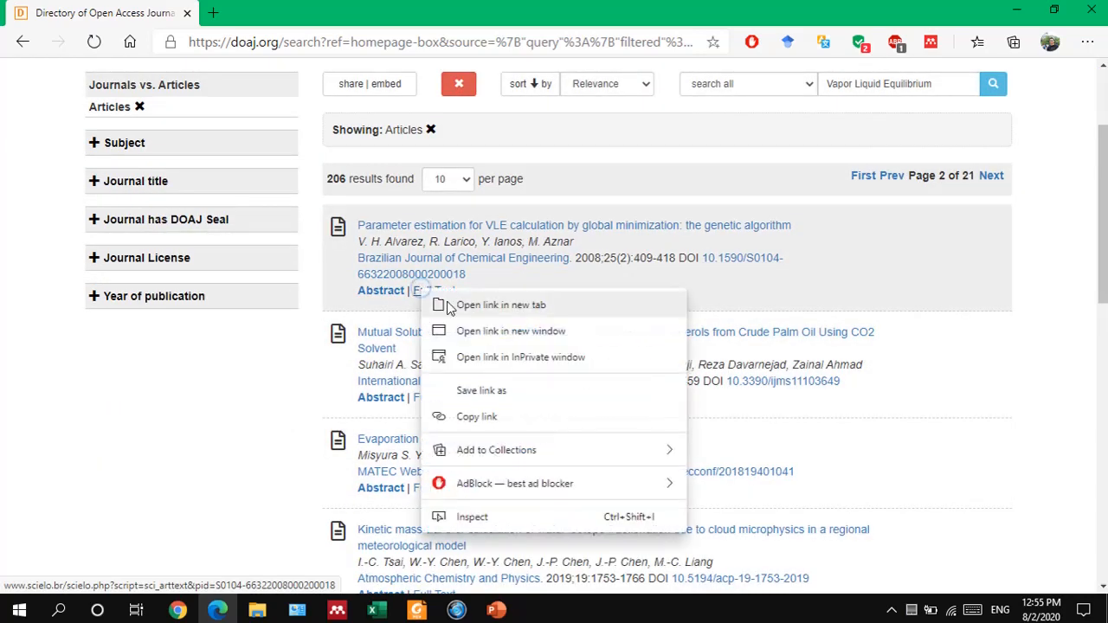
click(456, 303)
Set the DOAJ search results to show 50 articles per page
scroll(280, 398, down, 2)
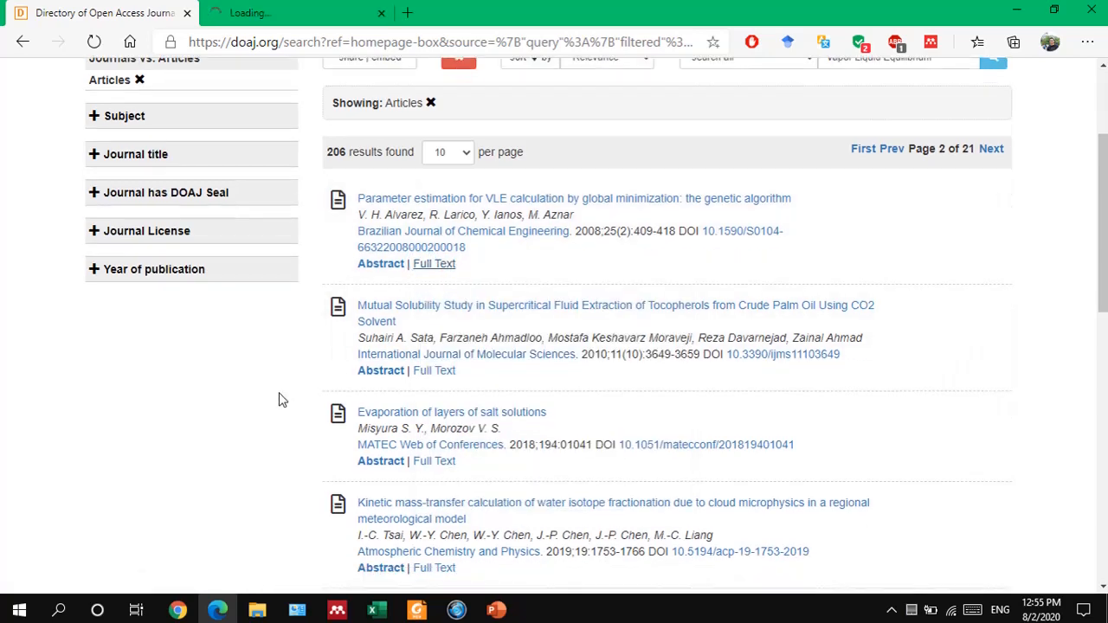
scroll(279, 398, down, 6)
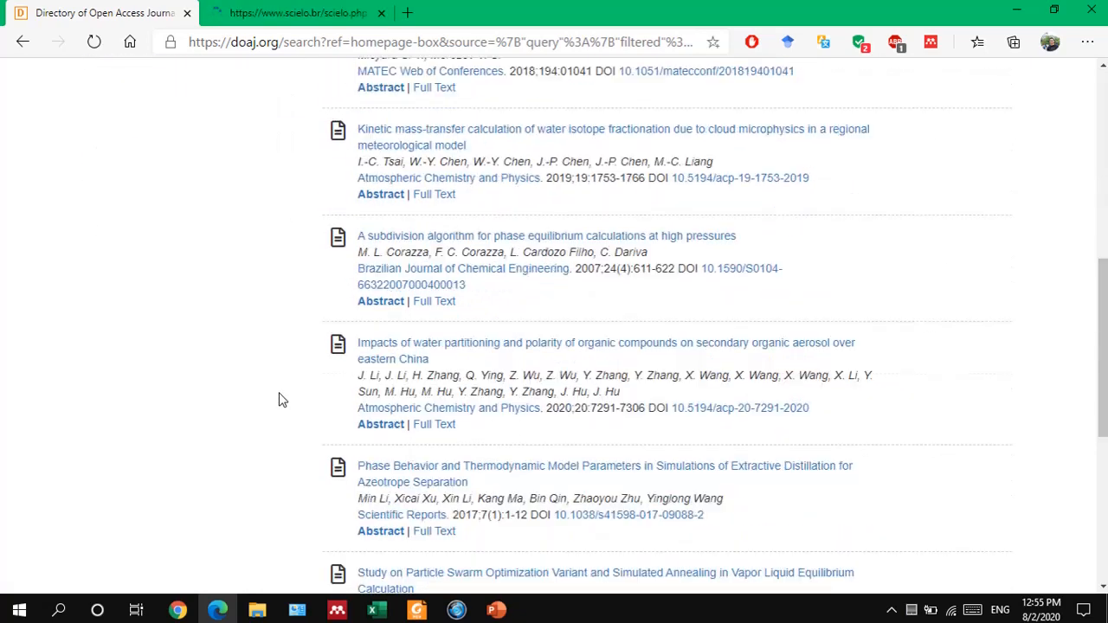
scroll(280, 398, down, 2)
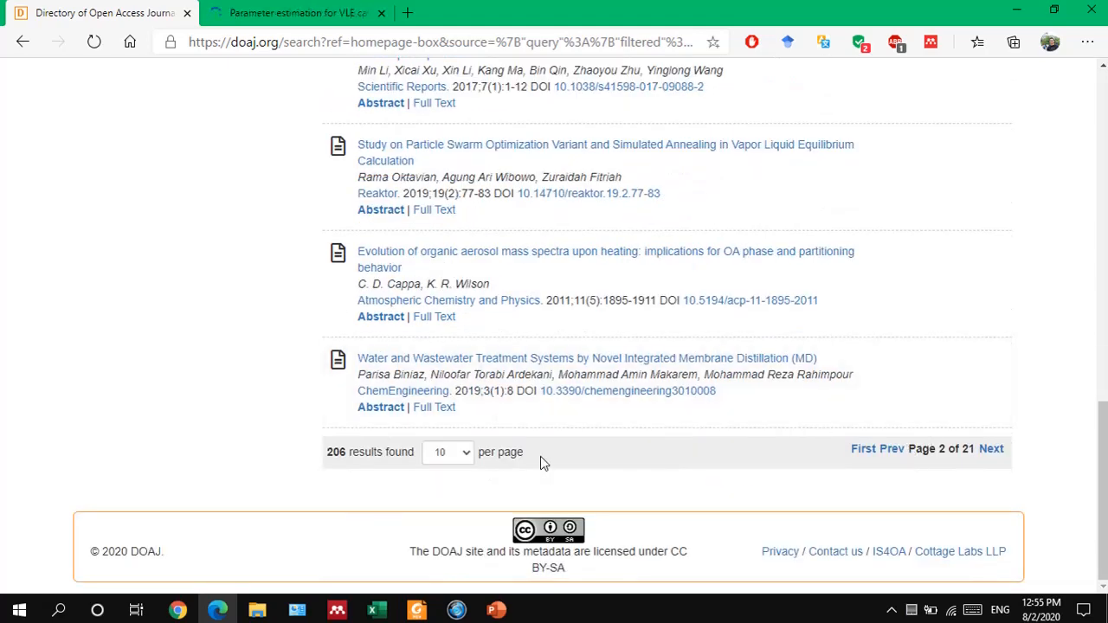
click(466, 453)
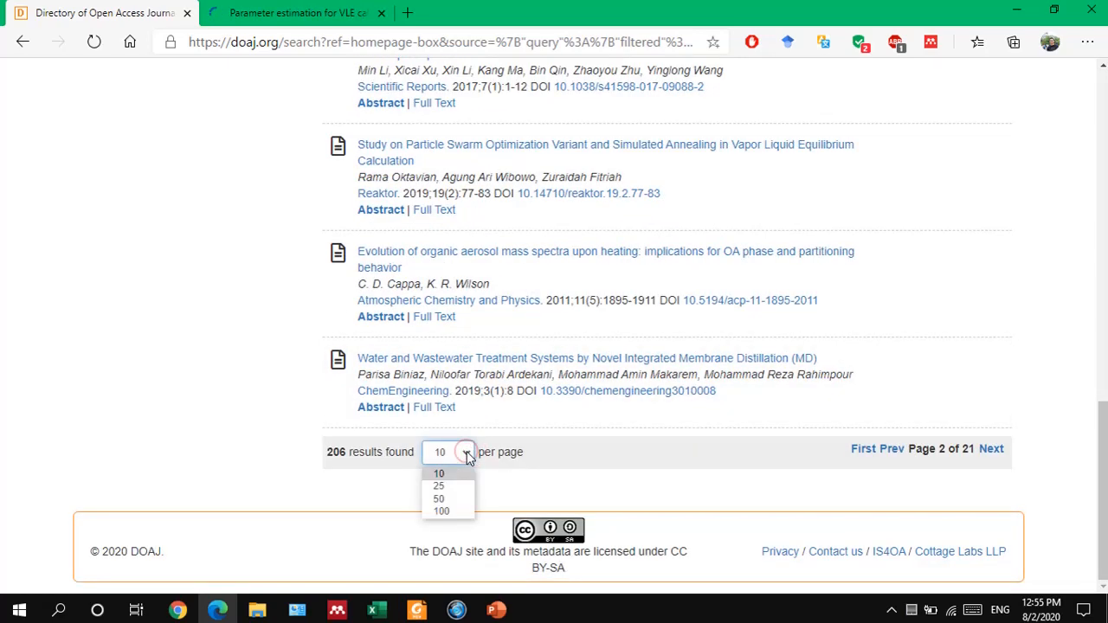
click(444, 498)
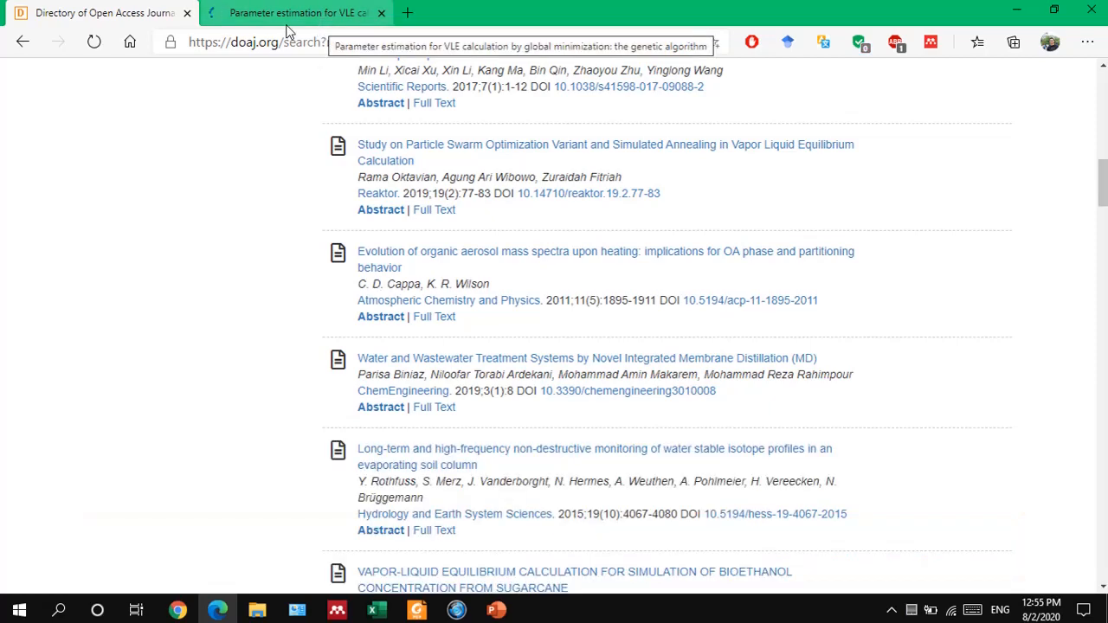
Look through the listed DOAJ articles for further titles offering experimental vapor-liquid equilibrium data
scroll(236, 354, down, 3)
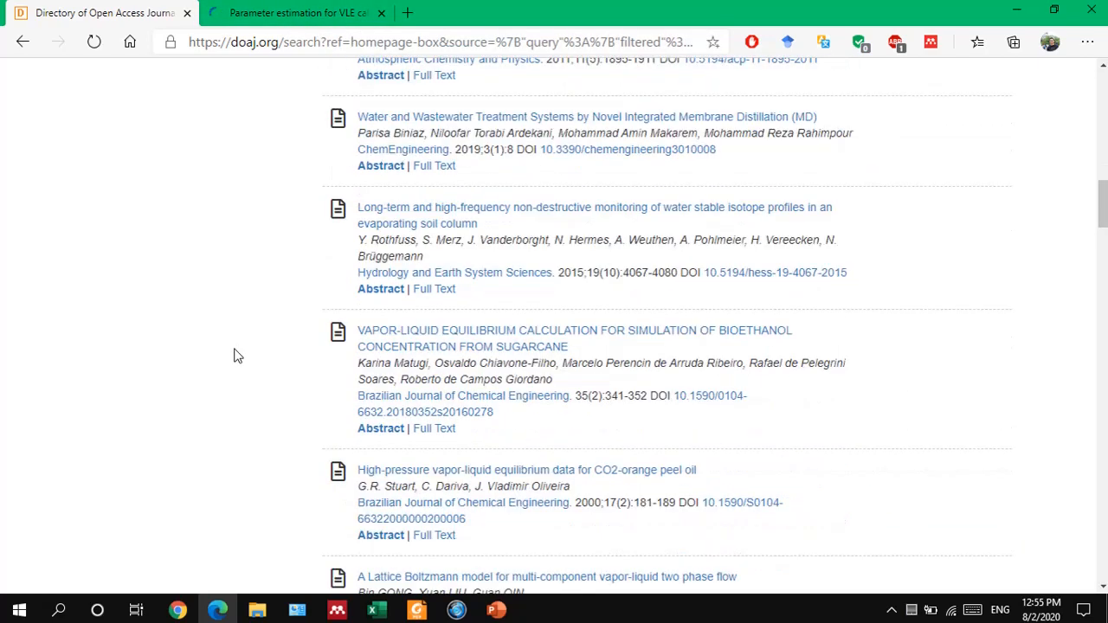
scroll(236, 354, down, 3)
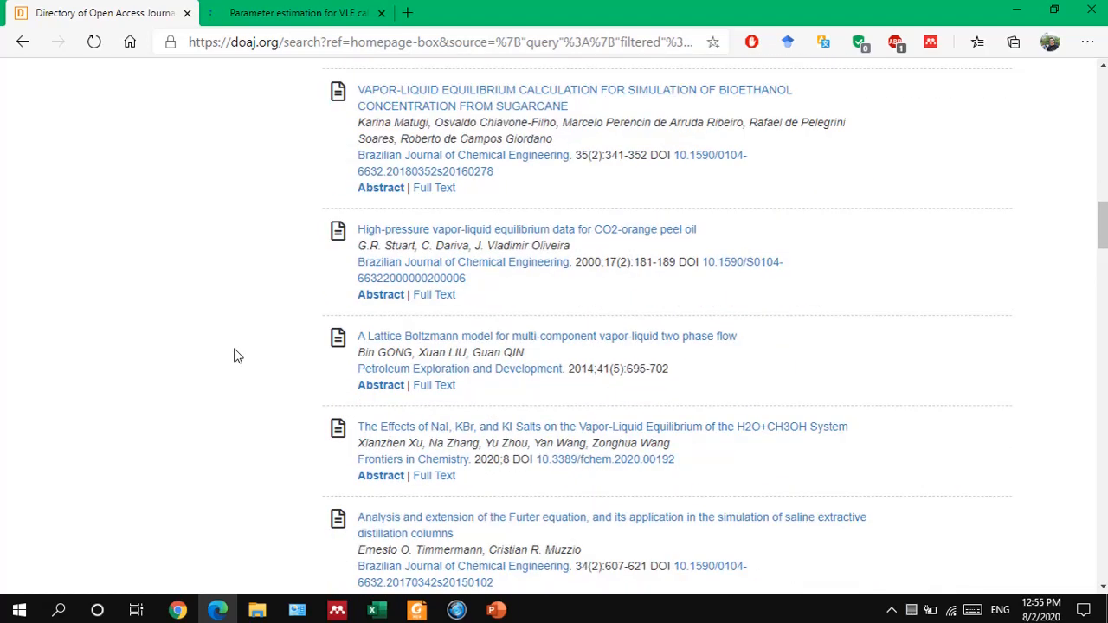
scroll(235, 356, down, 2)
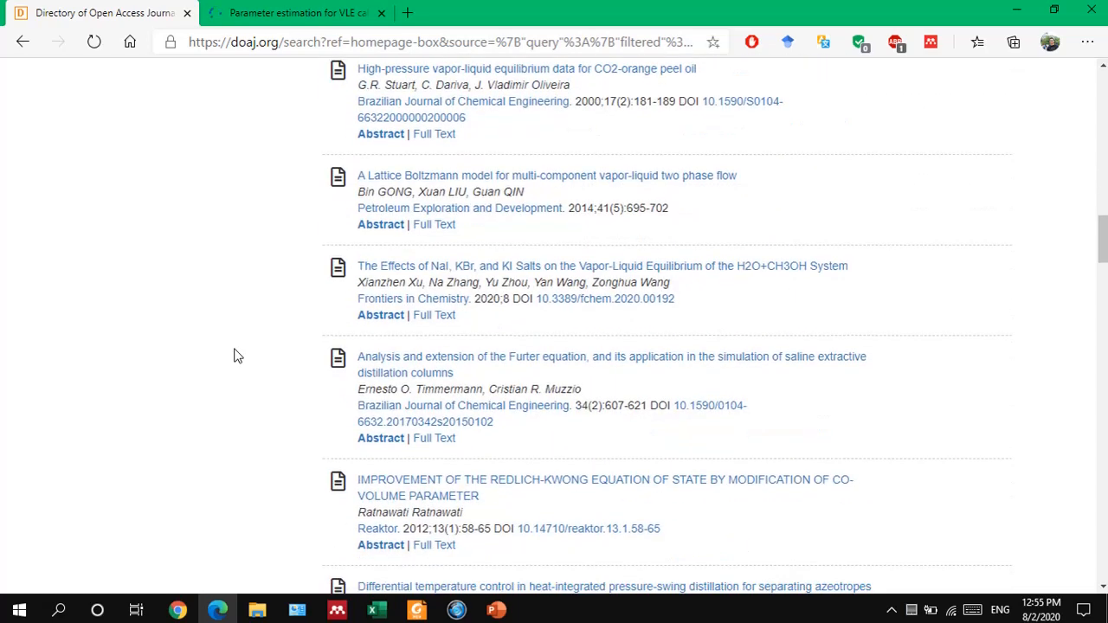
scroll(235, 356, down, 2)
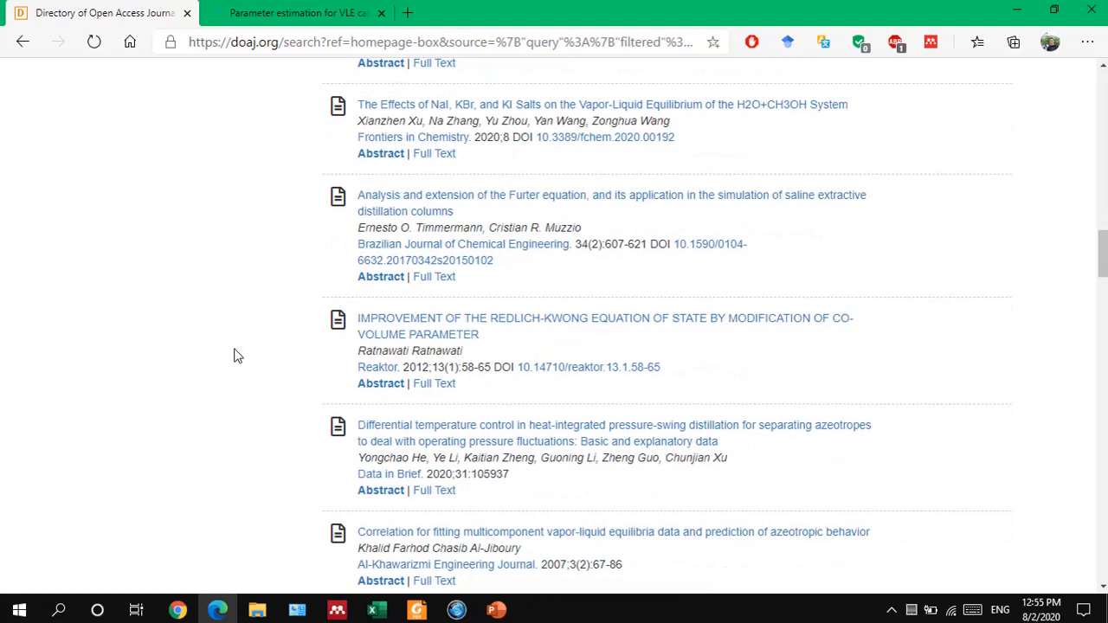
scroll(236, 356, down, 3)
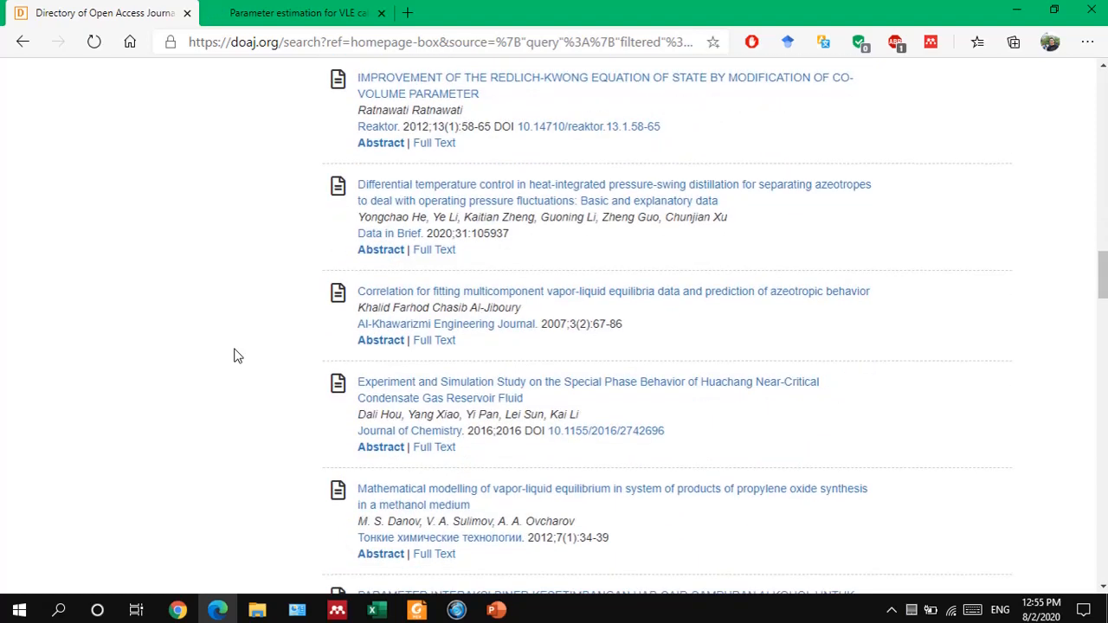
scroll(236, 356, down, 1)
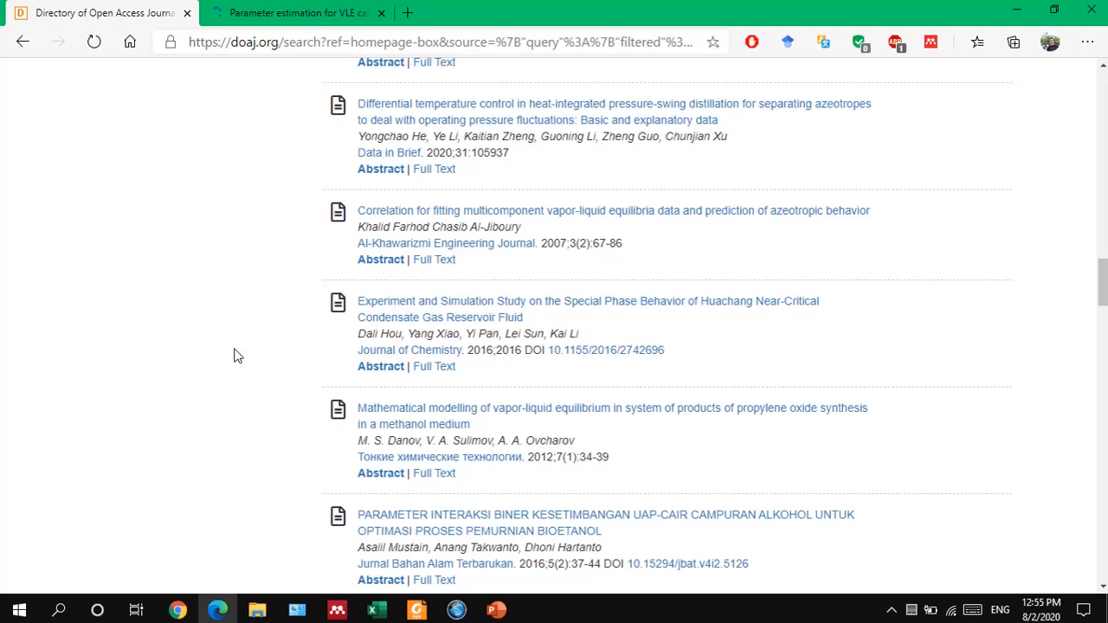
scroll(235, 356, down, 2)
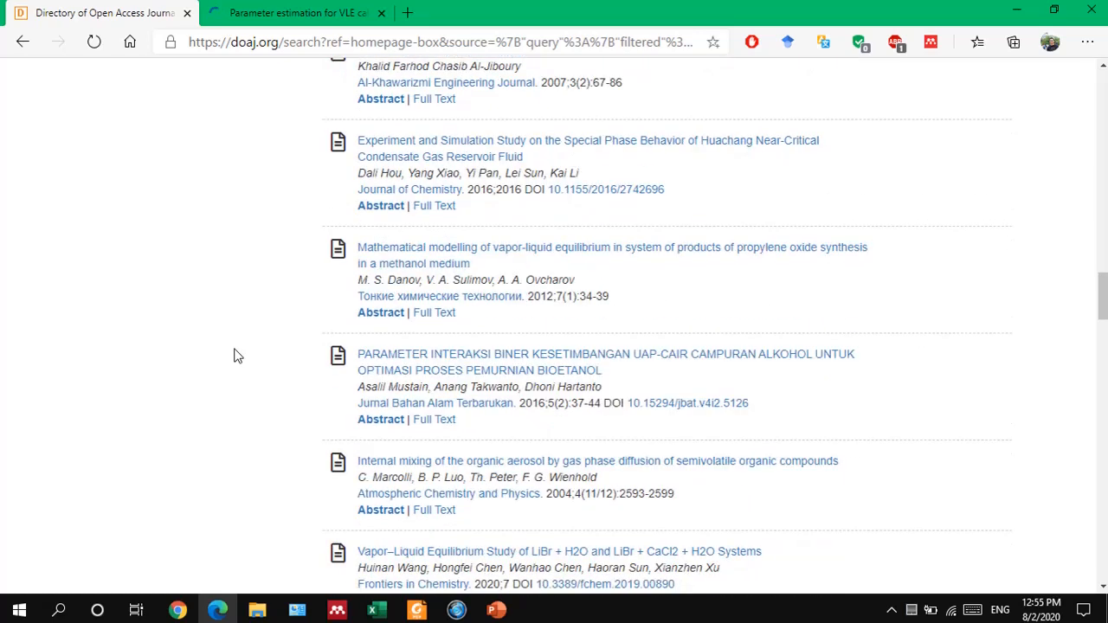
scroll(234, 355, down, 1)
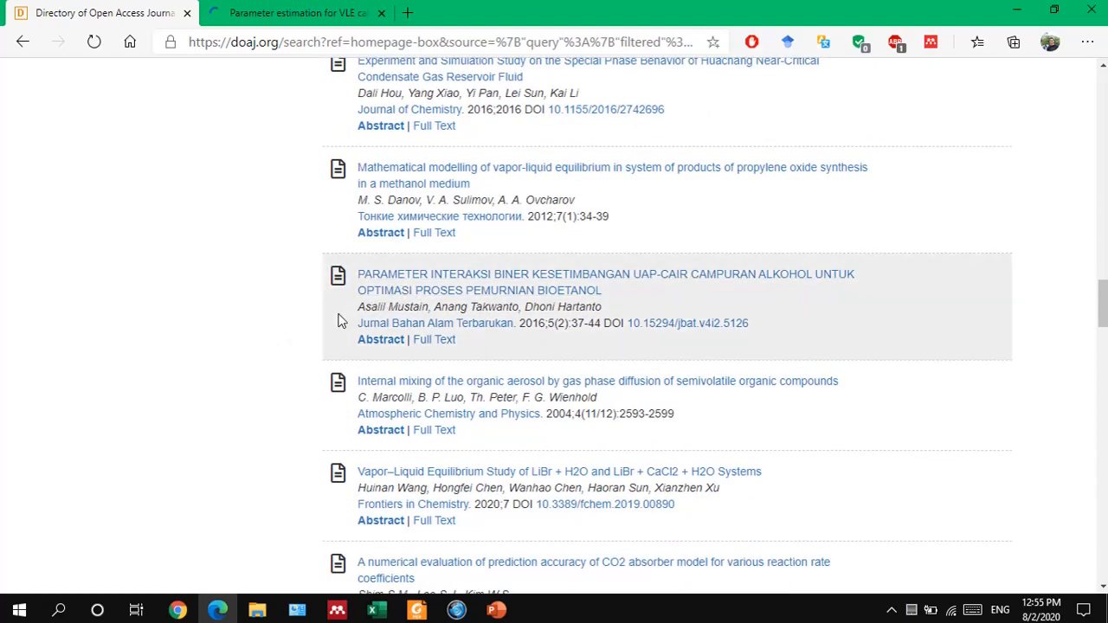
scroll(267, 372, down, 1)
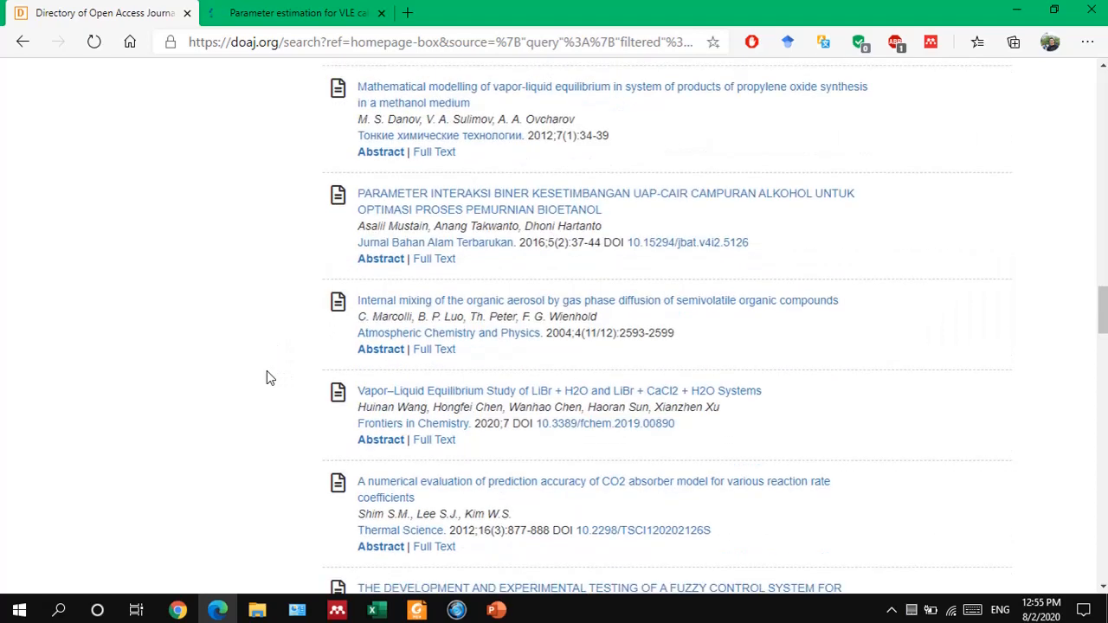
scroll(267, 372, down, 2)
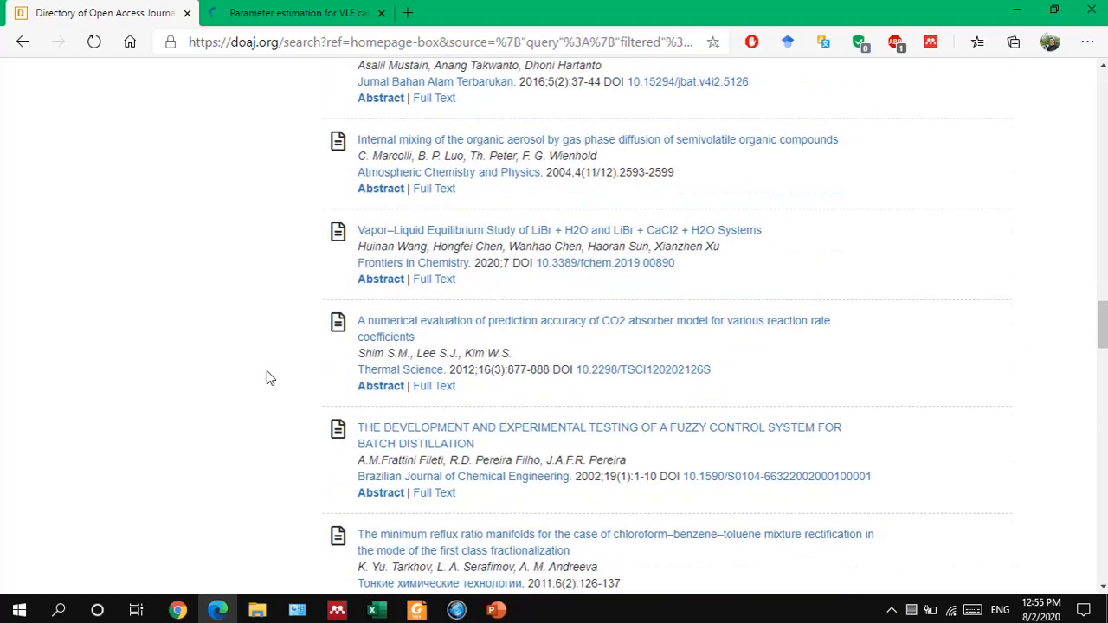
scroll(266, 377, down, 2)
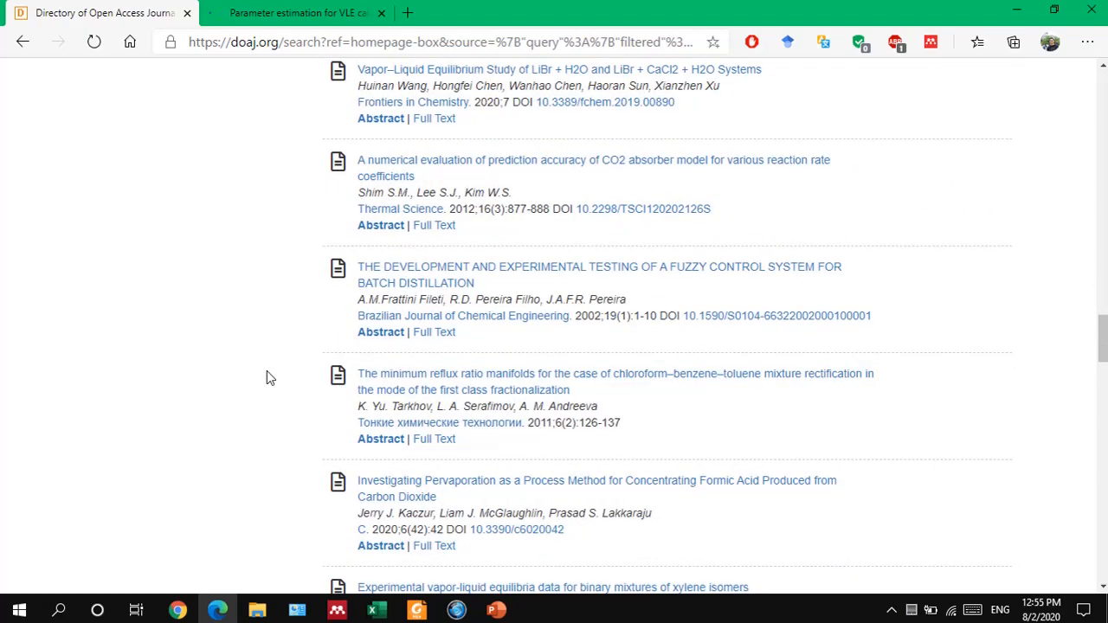
scroll(266, 377, down, 3)
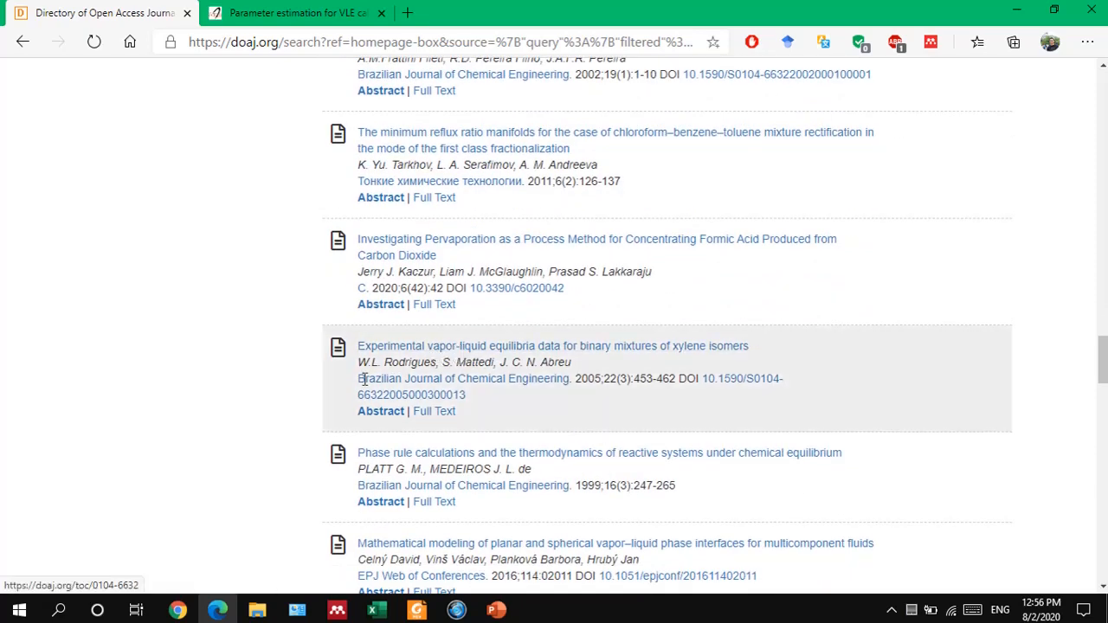
scroll(280, 400, down, 4)
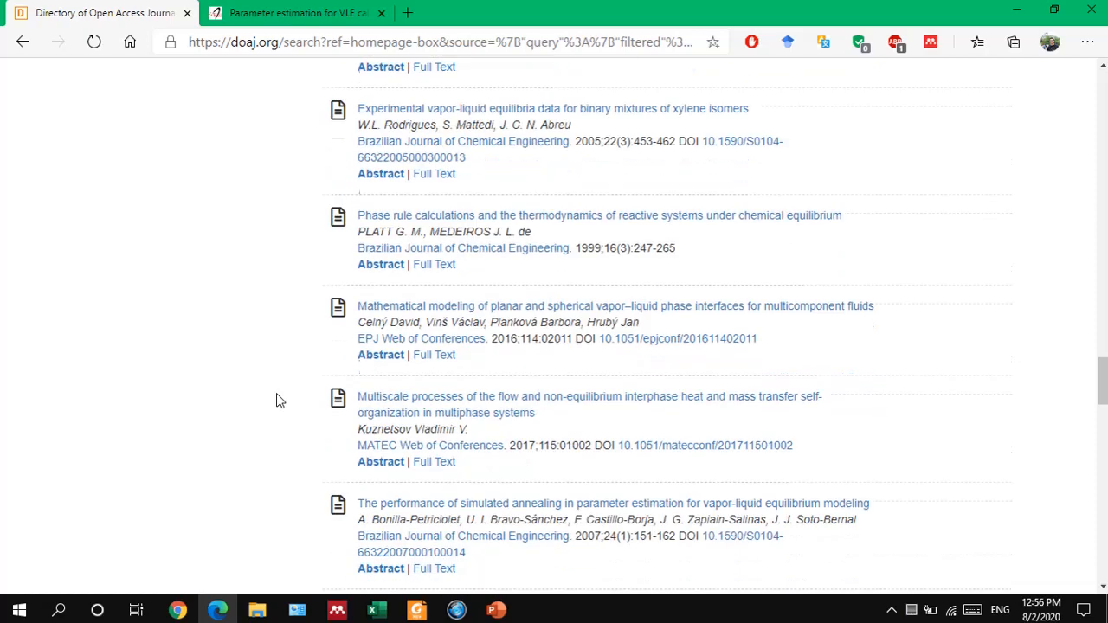
scroll(280, 400, down, 2)
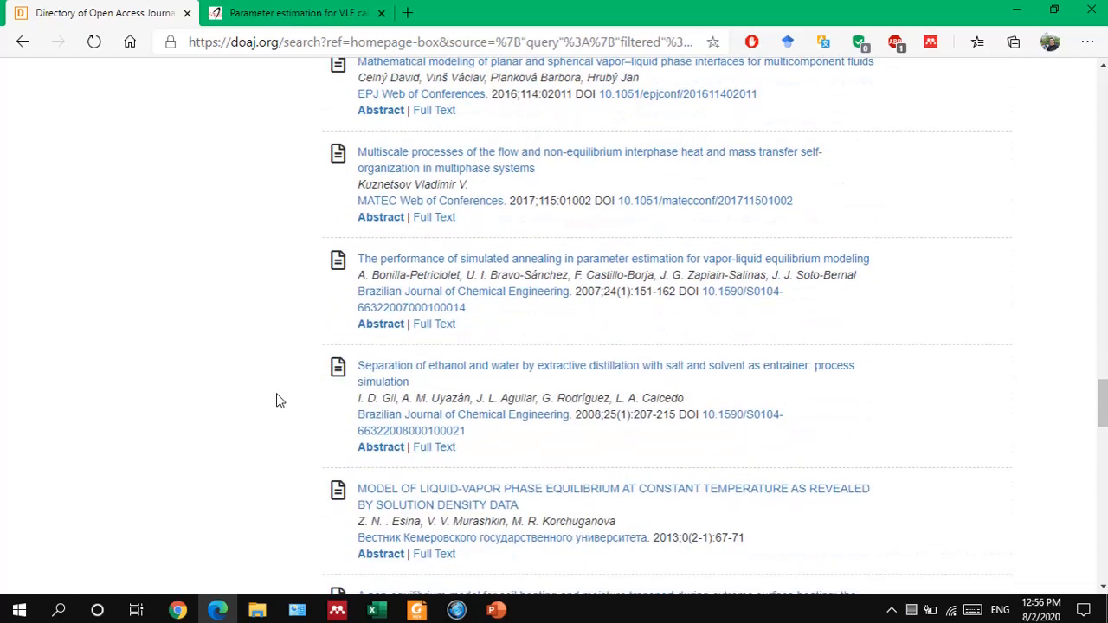
scroll(279, 399, down, 2)
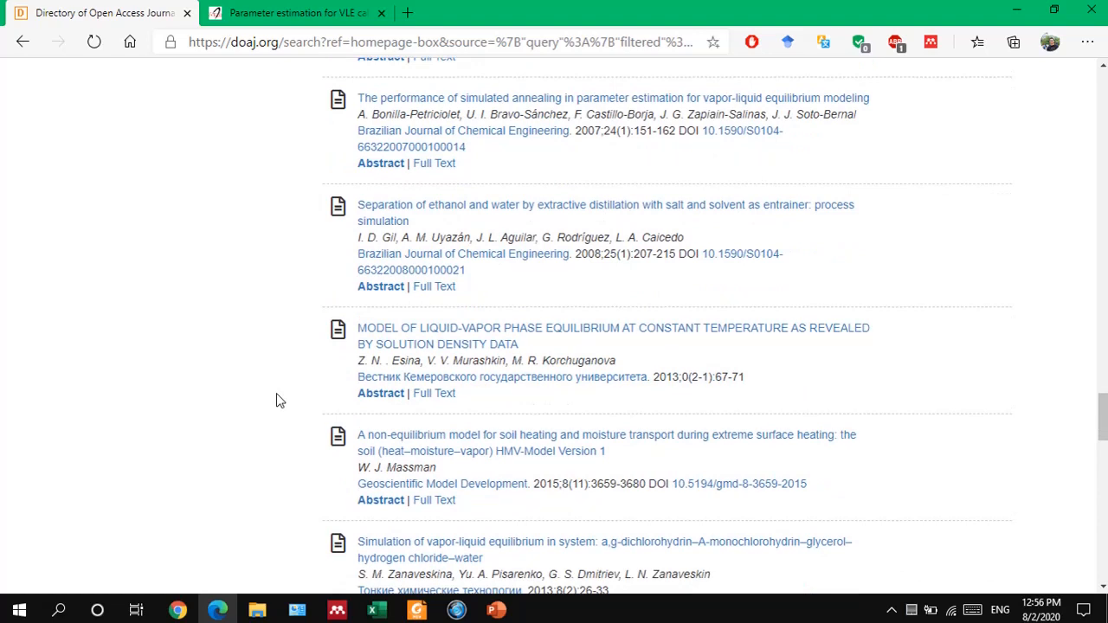
scroll(280, 400, down, 3)
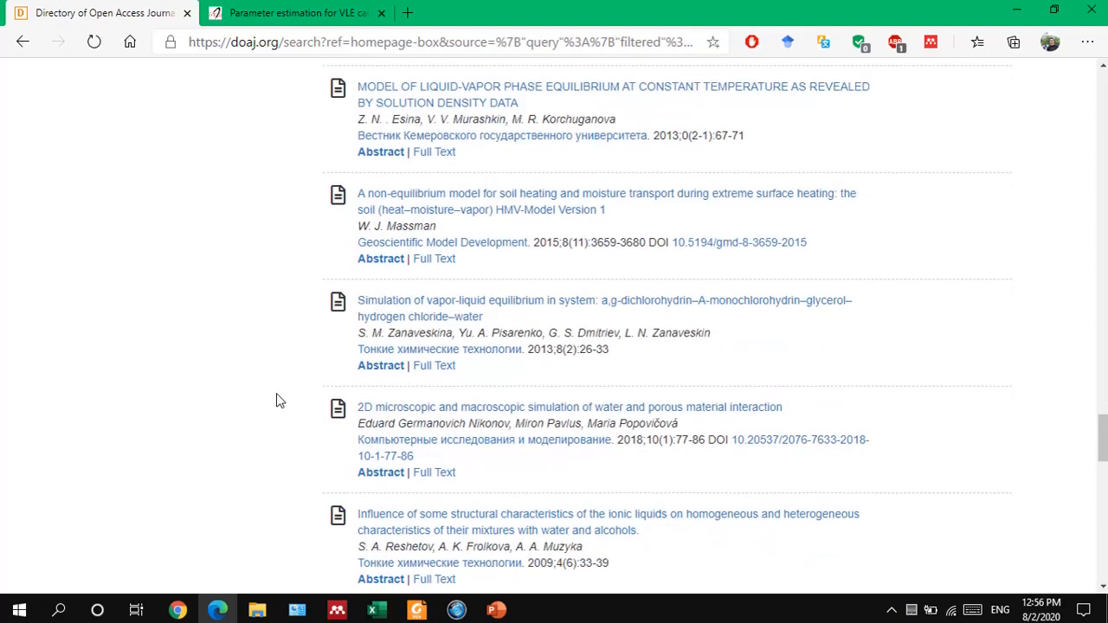
scroll(280, 399, down, 3)
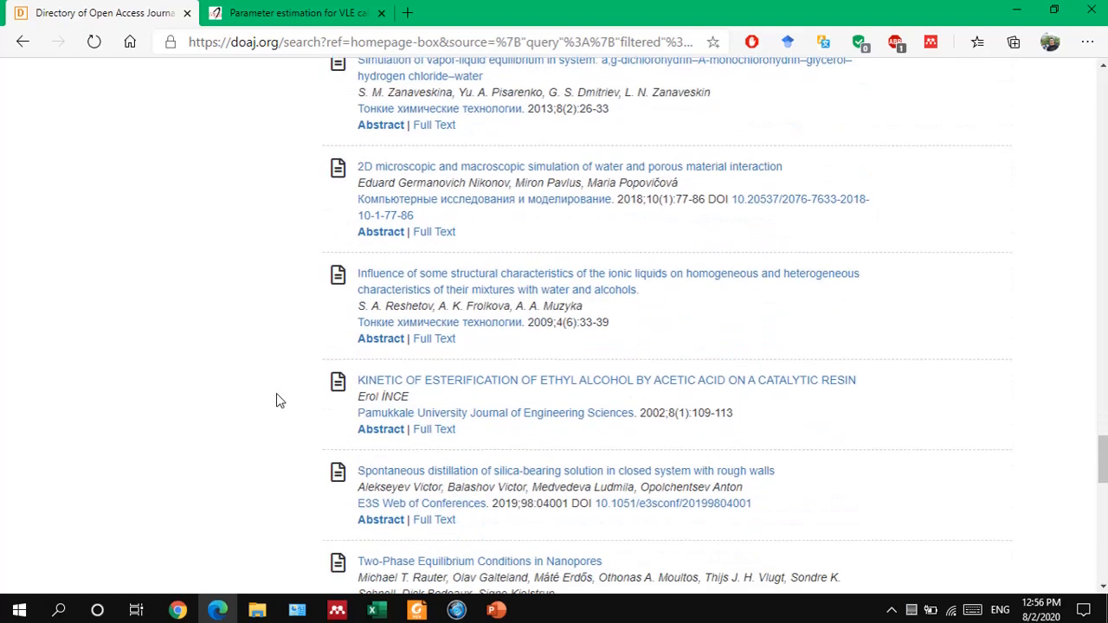
scroll(279, 399, down, 2)
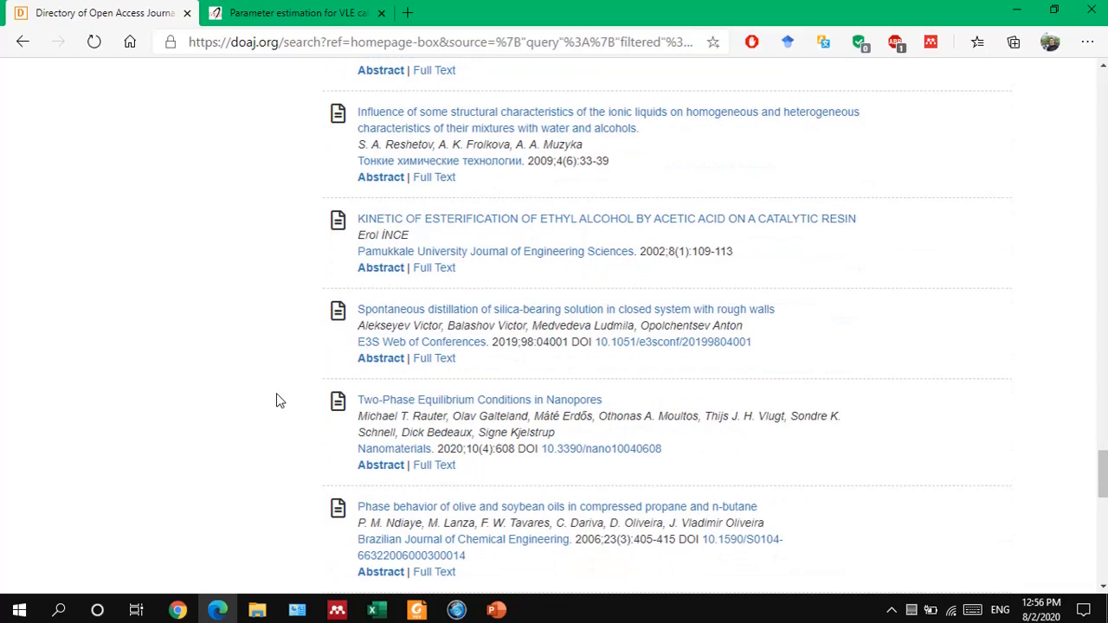
scroll(280, 400, down, 1)
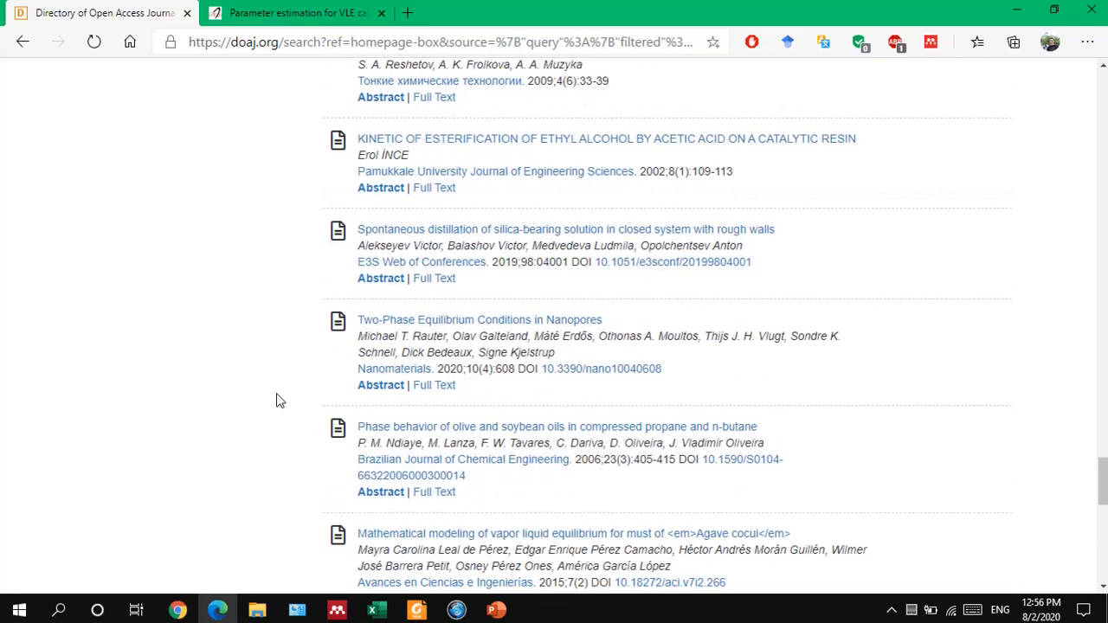
scroll(279, 400, down, 2)
scroll(279, 399, down, 2)
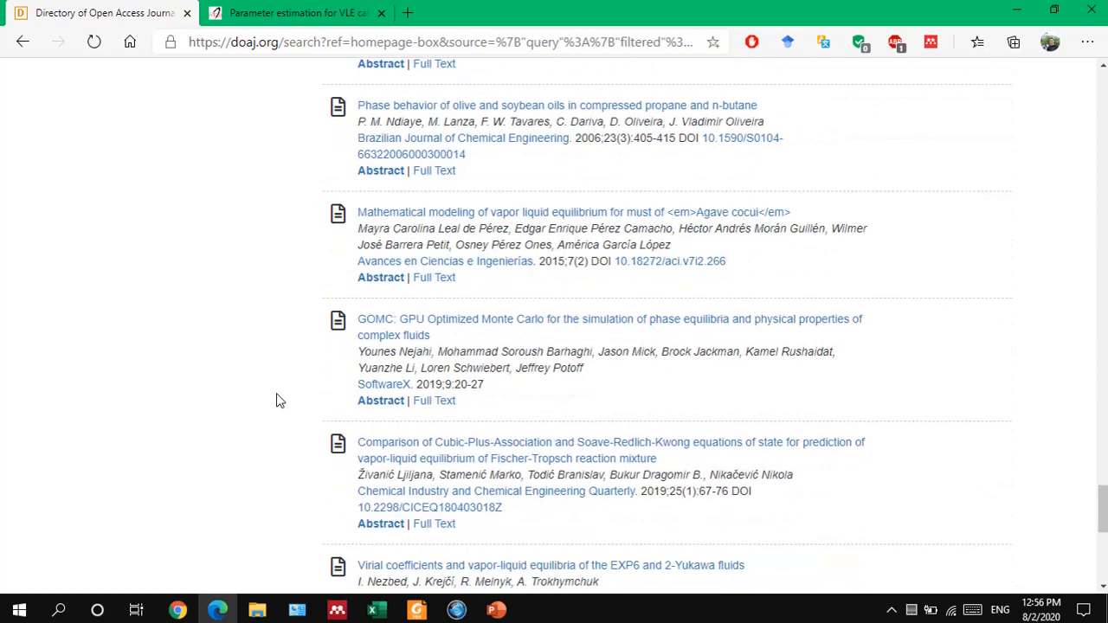
scroll(280, 400, down, 2)
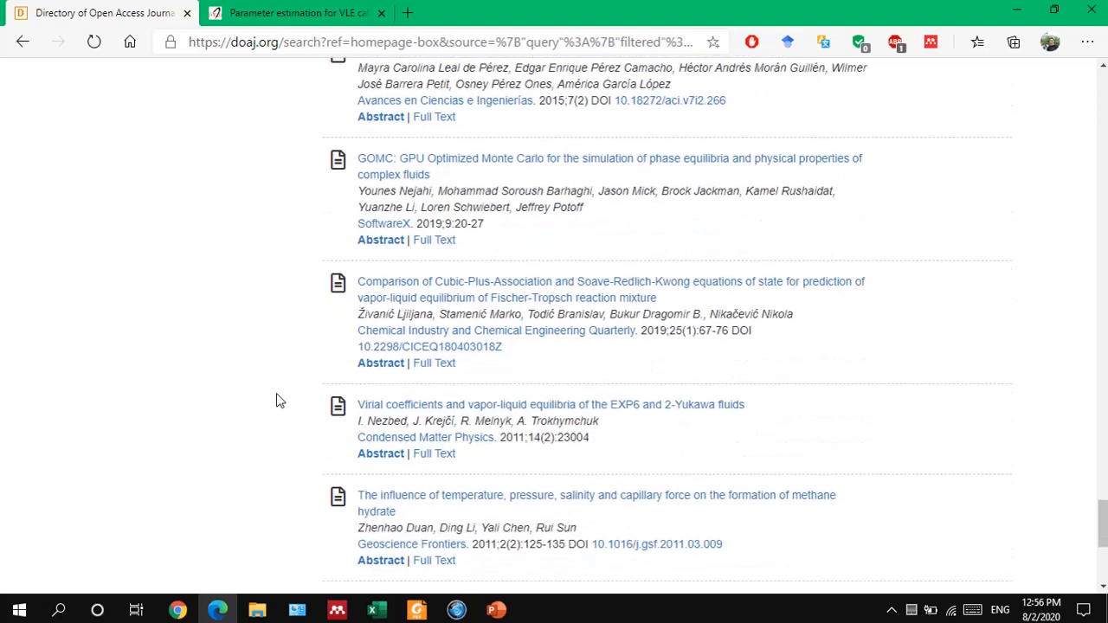
scroll(279, 400, down, 1)
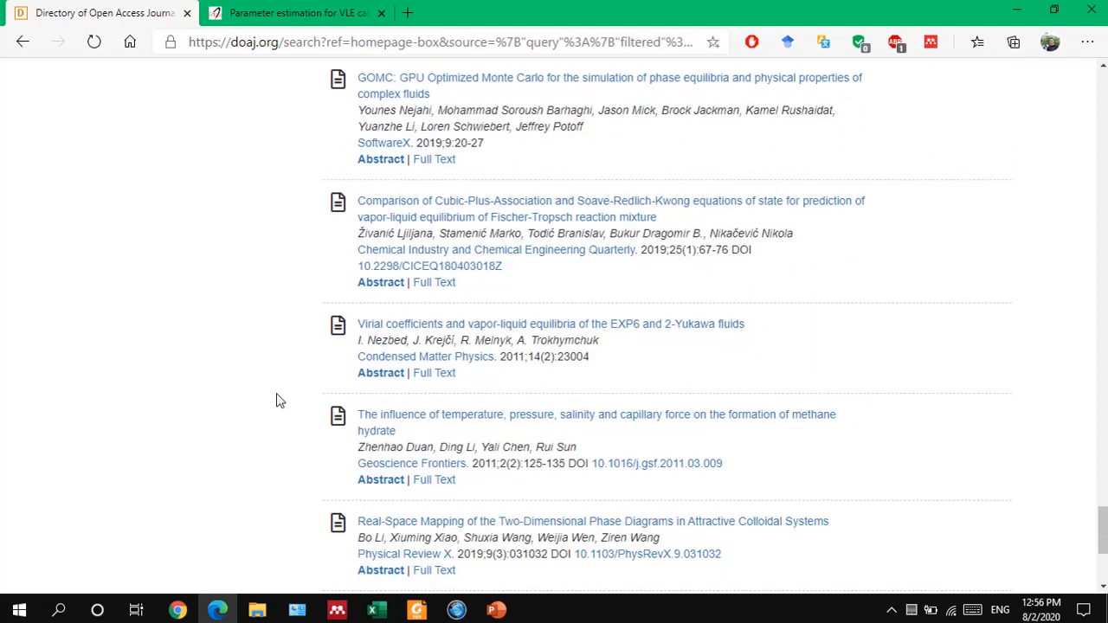
Set the DOAJ search results to show 100 articles per page
scroll(279, 400, down, 3)
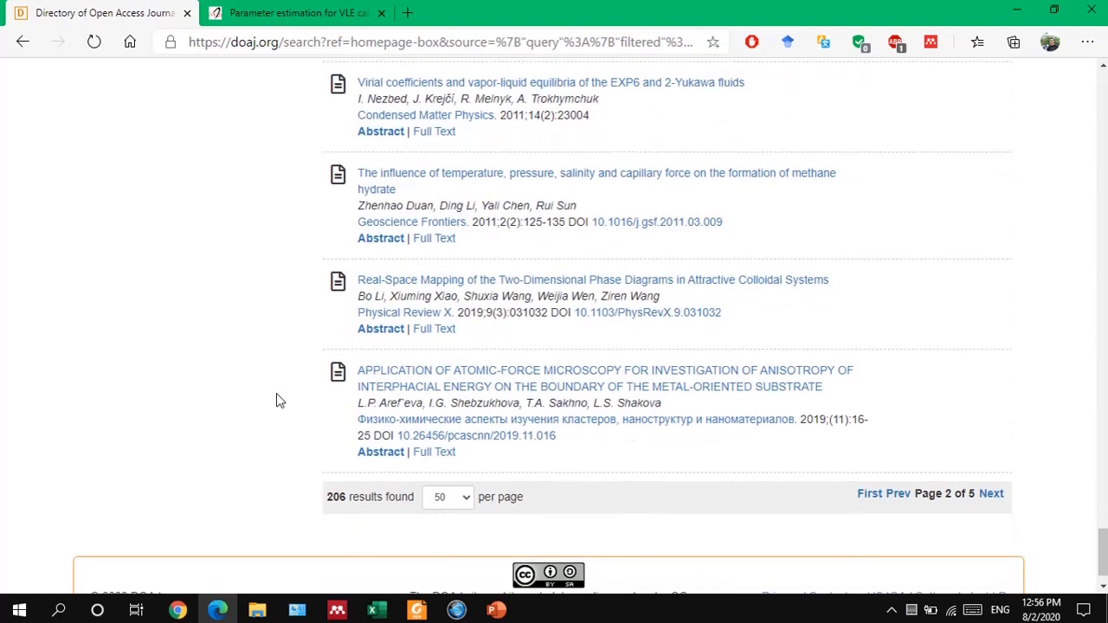
click(461, 497)
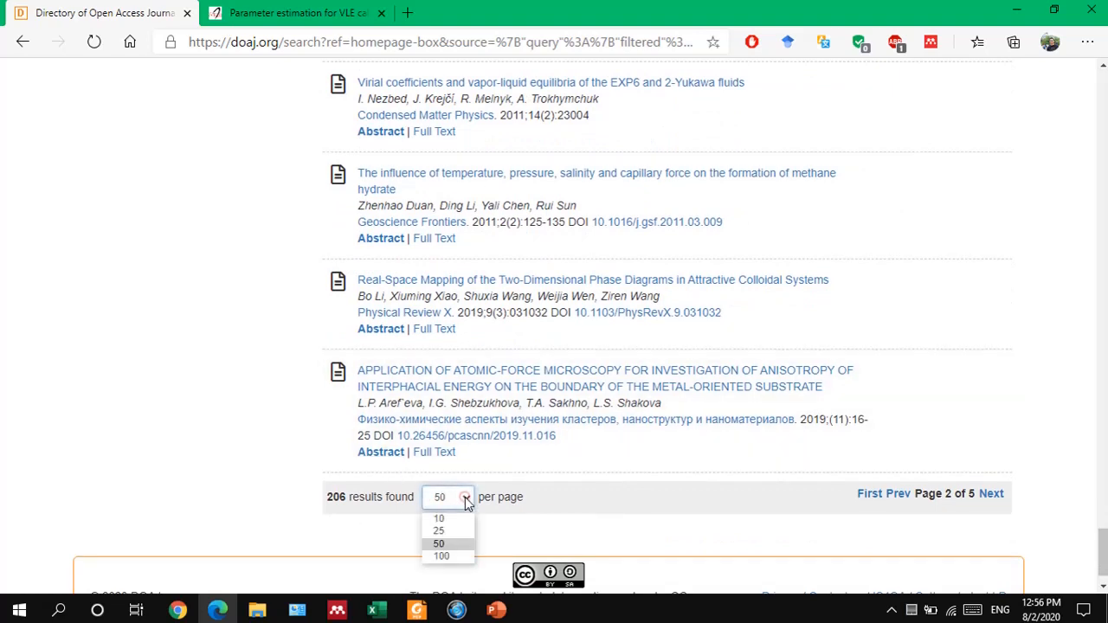
click(446, 557)
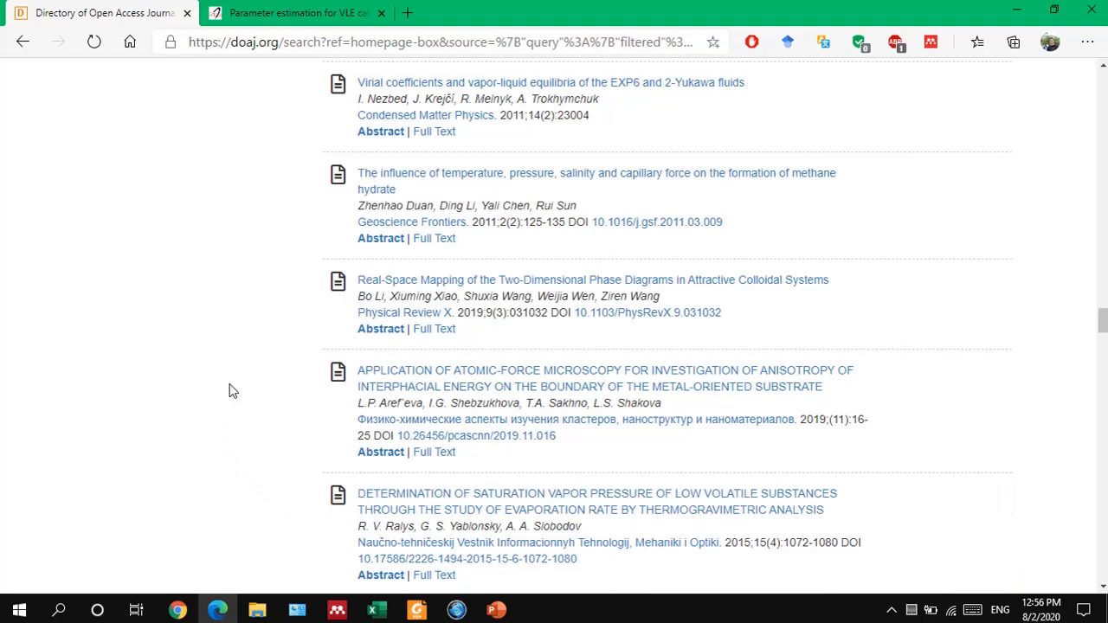
Return to the genetic algorithm VLE parameter estimation article and examine its equations, tables and figures for usable equilibrium data
click(295, 10)
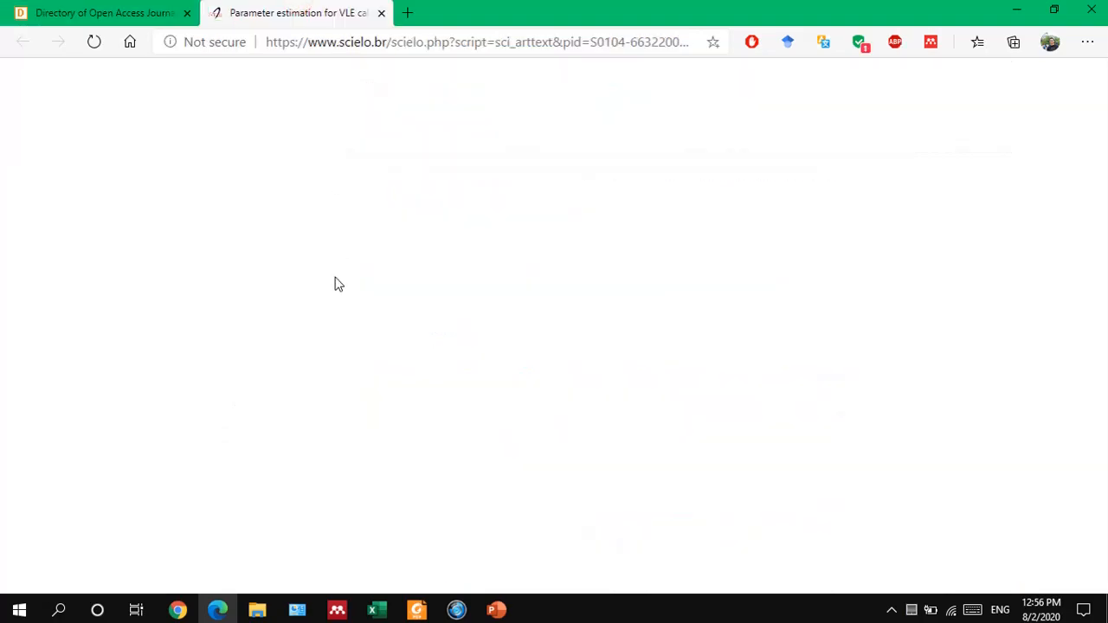
scroll(328, 354, down, 15)
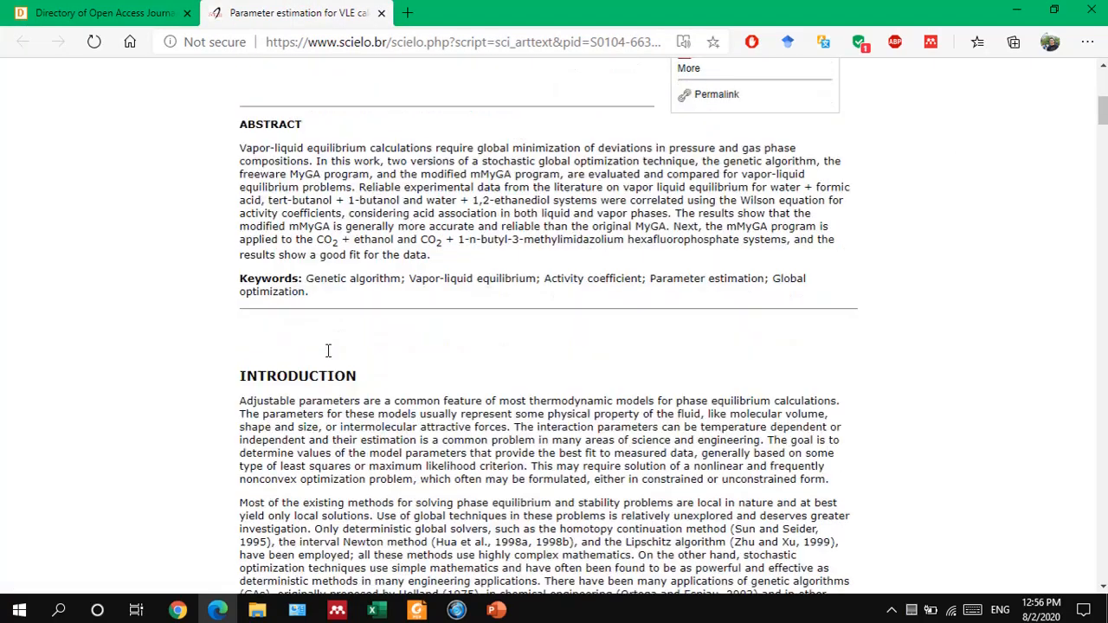
scroll(329, 350, down, 15)
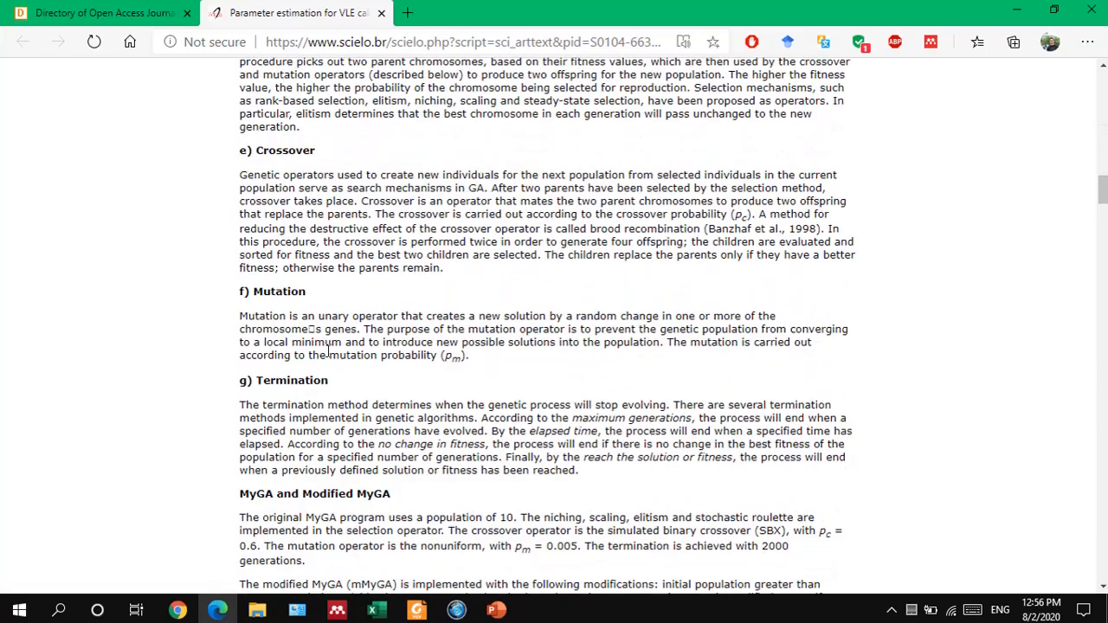
scroll(329, 350, down, 10)
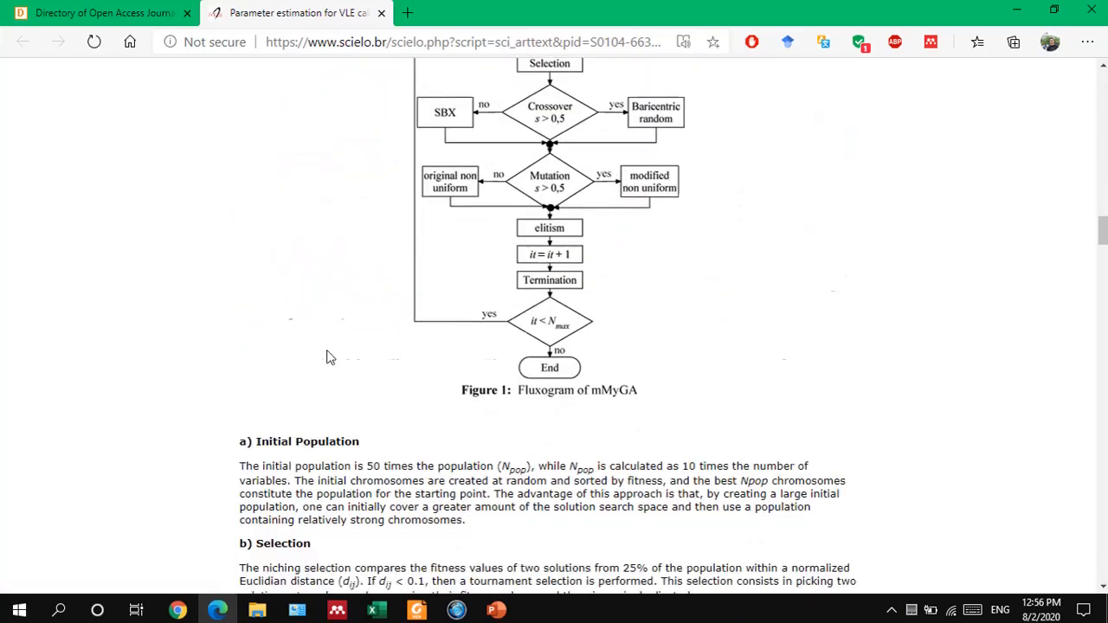
scroll(329, 355, down, 4)
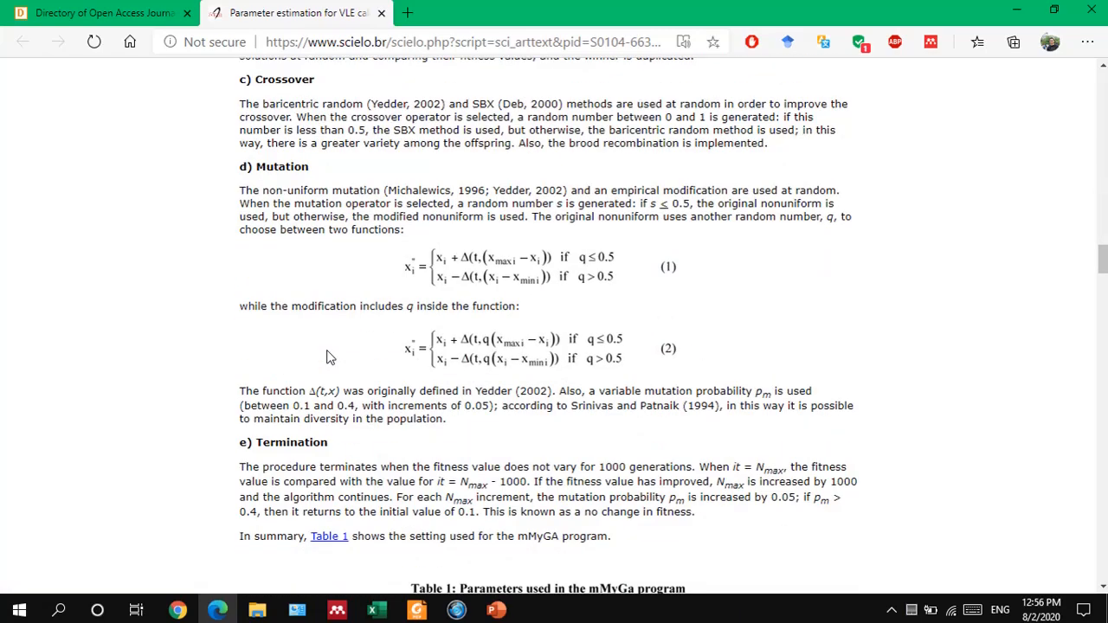
scroll(329, 357, down, 7)
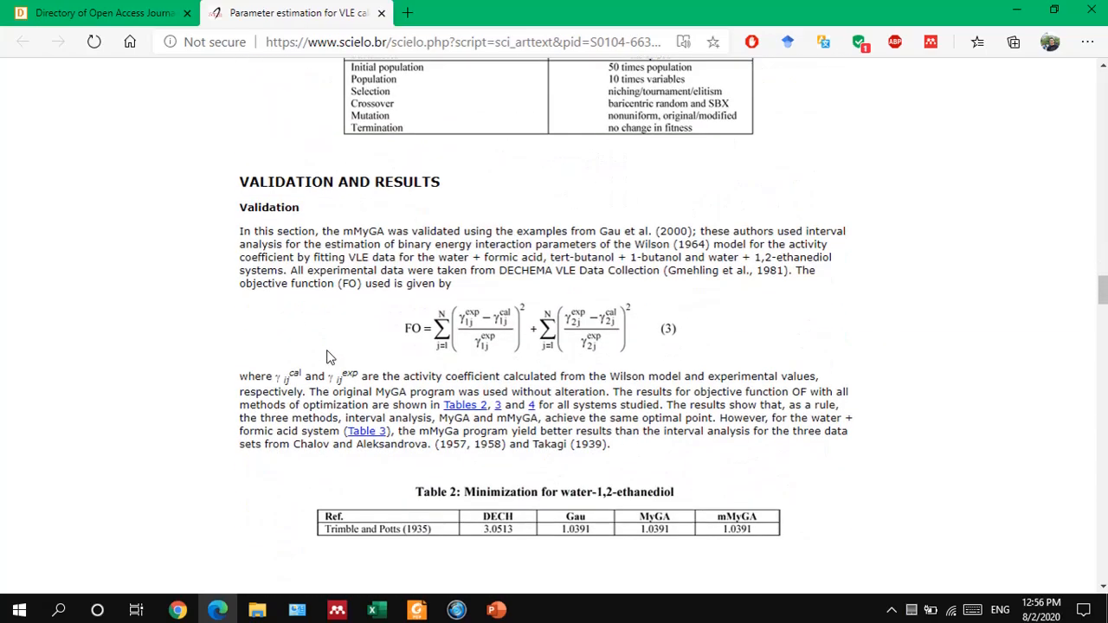
scroll(329, 356, down, 4)
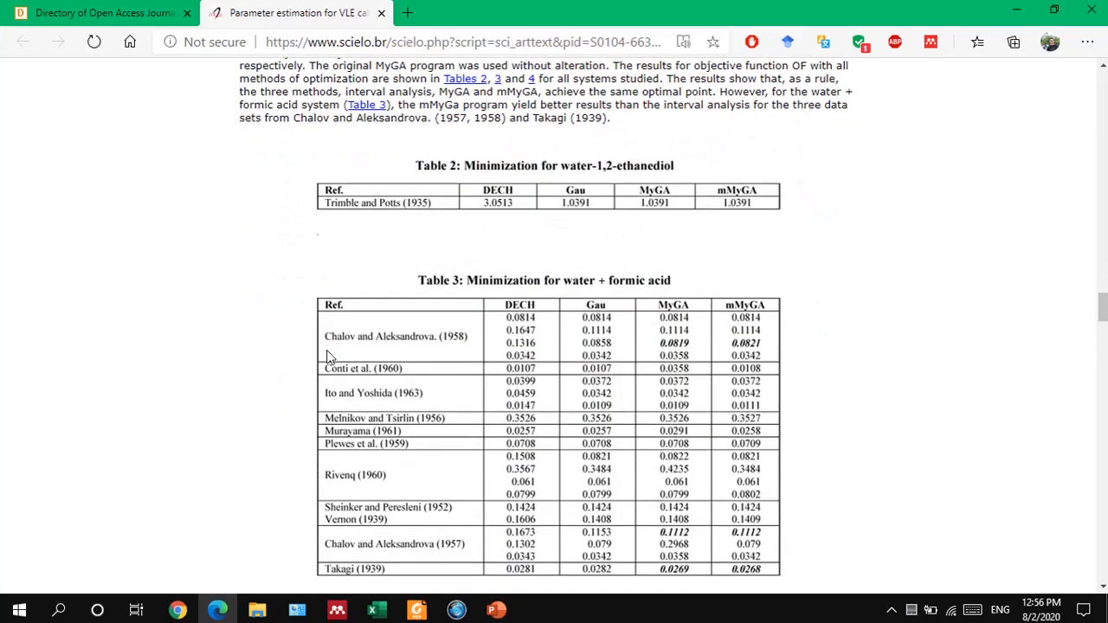
scroll(329, 355, down, 4)
scroll(329, 357, down, 2)
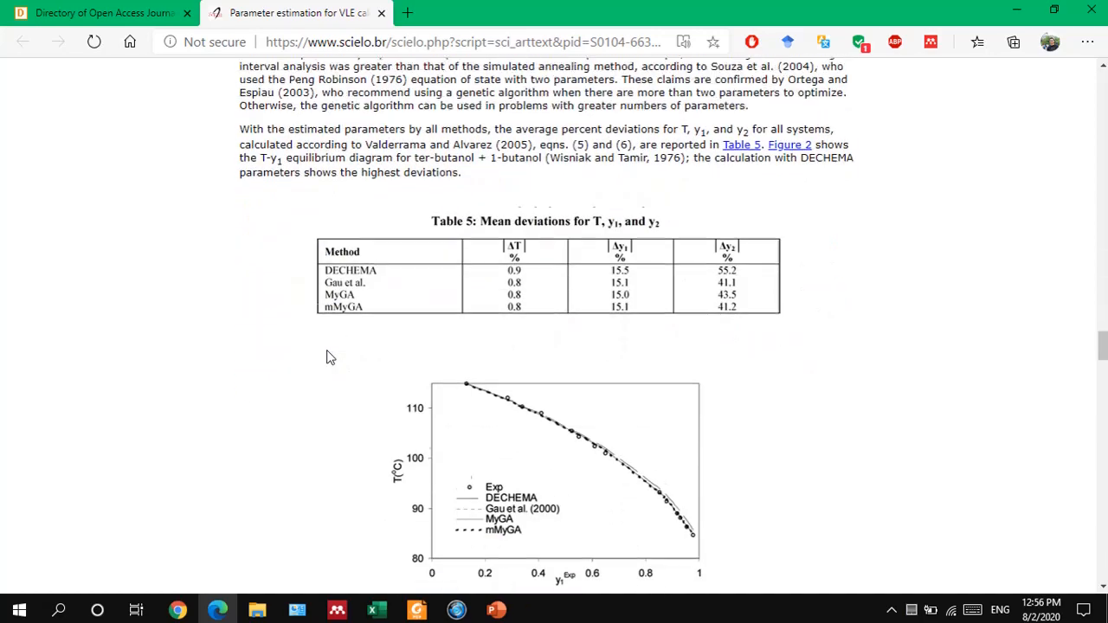
scroll(329, 356, down, 8)
scroll(329, 356, down, 8)
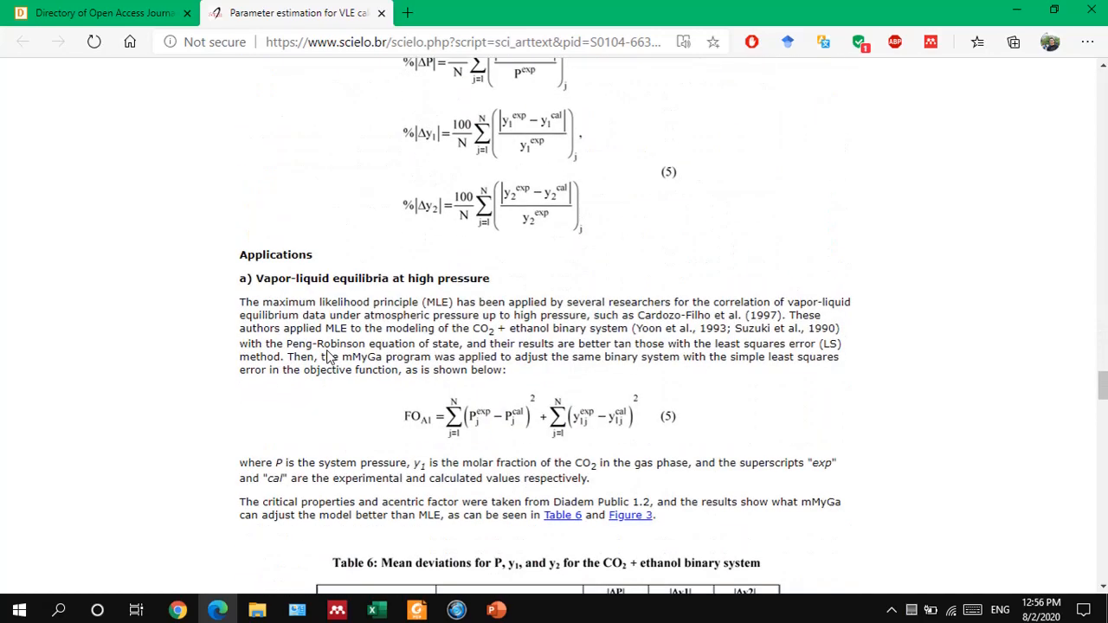
scroll(329, 350, down, 13)
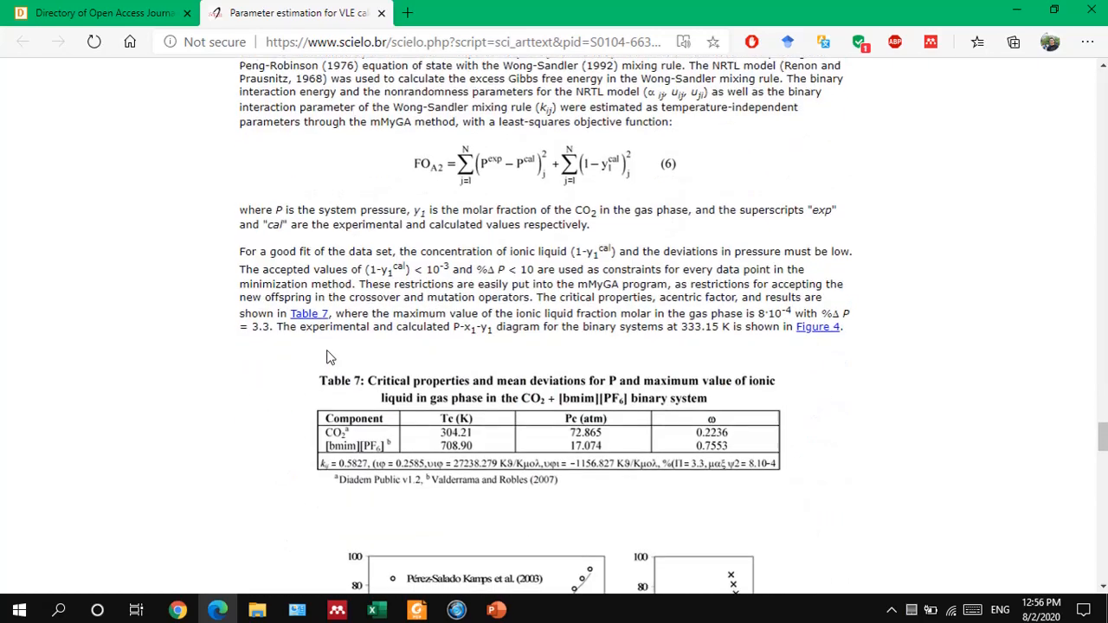